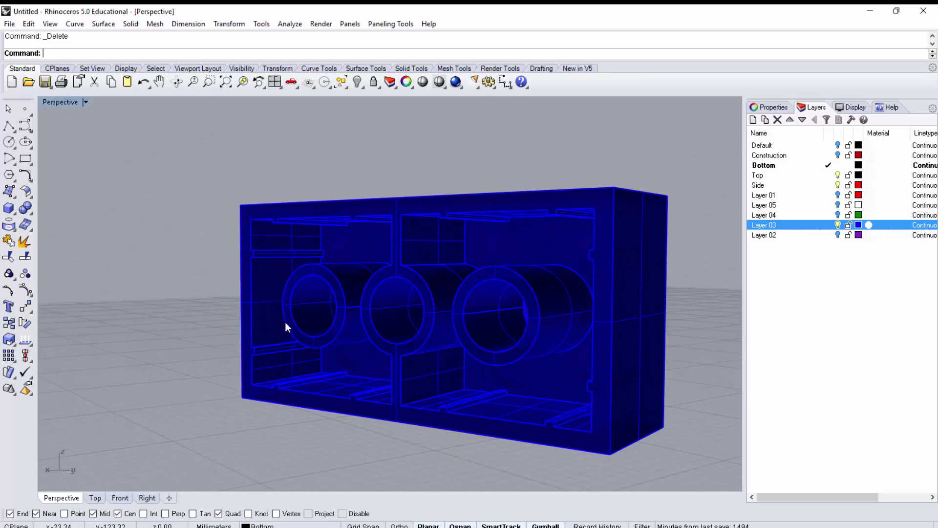
# Examine the finished blue brick from its hollow underside to its studs, along with the bottom, top and side outline curves
pyautogui.scroll(5, 439, 314)
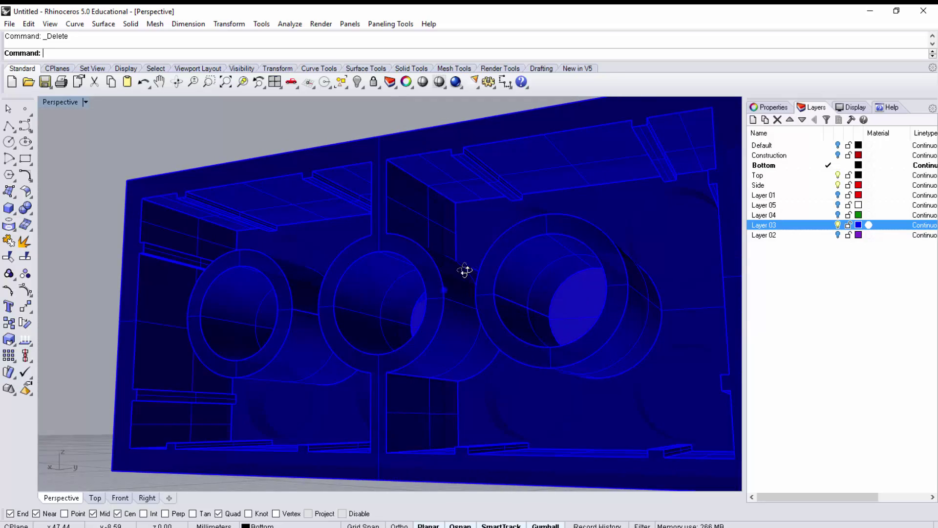
pyautogui.moveTo(467, 270); pyautogui.dragTo(541, 345, button='right')
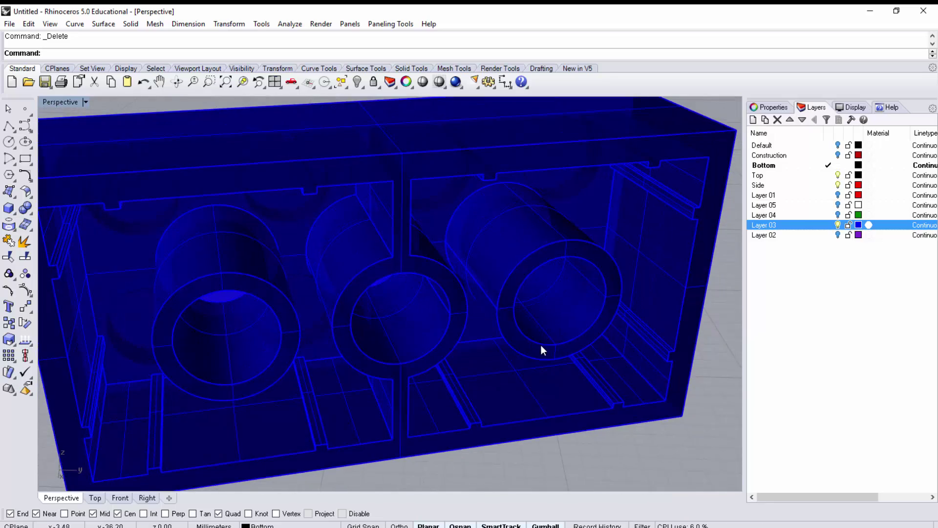
pyautogui.scroll(-6, 541, 345)
pyautogui.keyDown('shift'); pyautogui.moveTo(597, 393); pyautogui.dragTo(150, 250, button='right'); pyautogui.keyUp('shift')
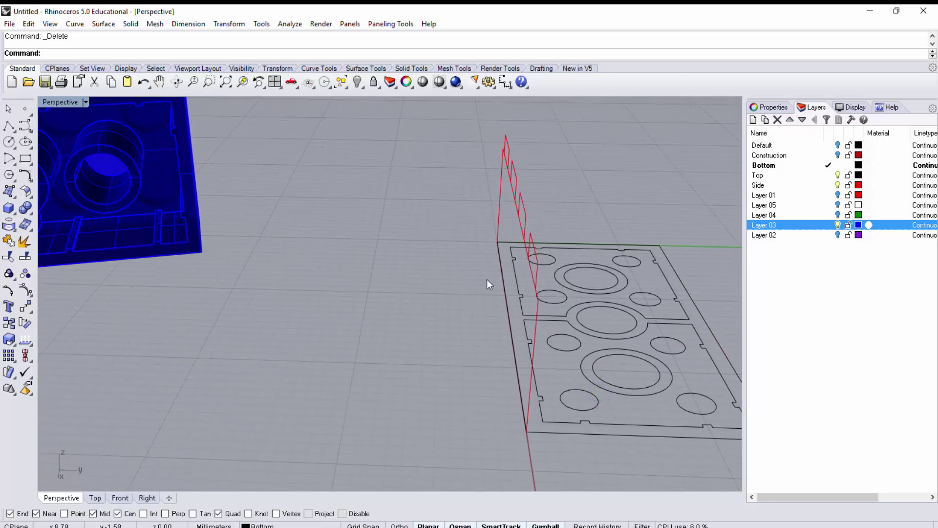
pyautogui.moveTo(486, 280); pyautogui.dragTo(421, 261, button='right')
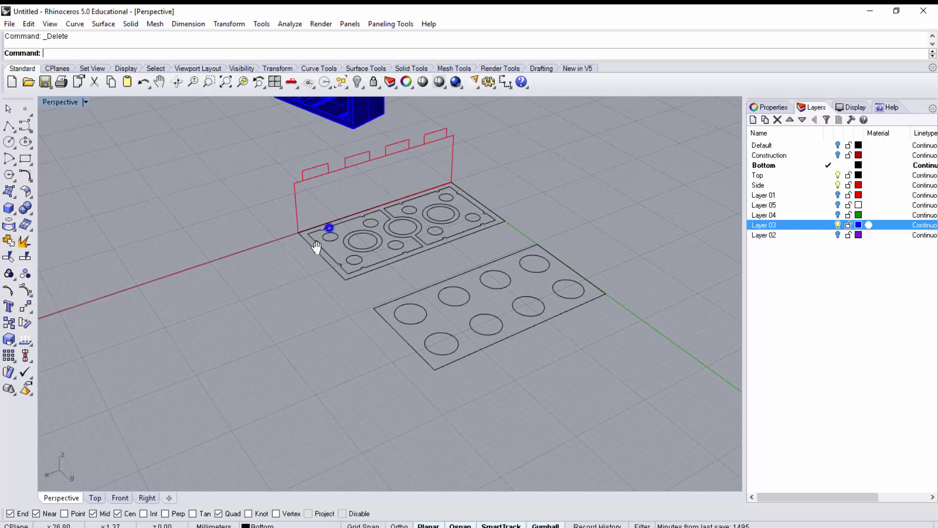
pyautogui.moveTo(316, 247); pyautogui.dragTo(329, 226, button='right')
pyautogui.moveTo(297, 270); pyautogui.dragTo(403, 292, button='right')
pyautogui.moveTo(282, 319); pyautogui.dragTo(295, 241, button='right')
pyautogui.moveTo(301, 192); pyautogui.dragTo(254, 220, button='right')
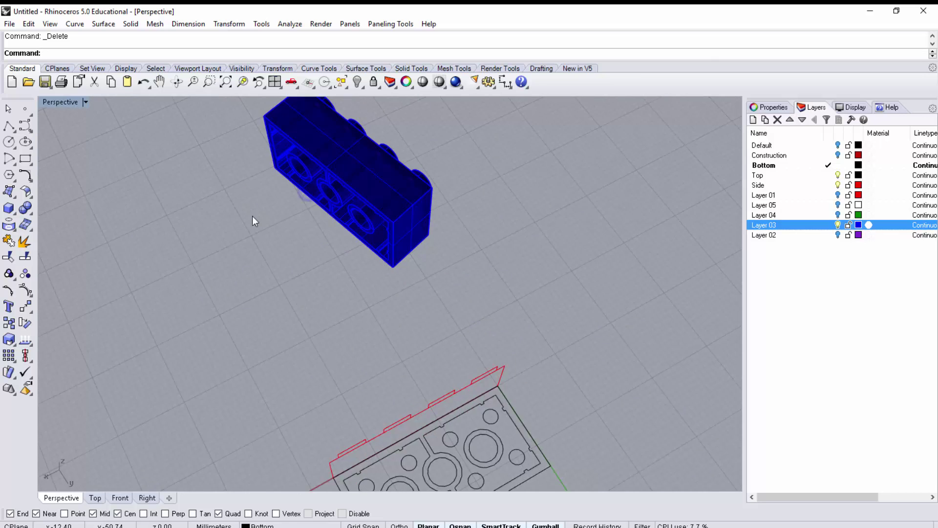
pyautogui.scroll(5, 427, 205)
pyautogui.moveTo(427, 205); pyautogui.dragTo(270, 289, button='right')
pyautogui.scroll(-6, 481, 245)
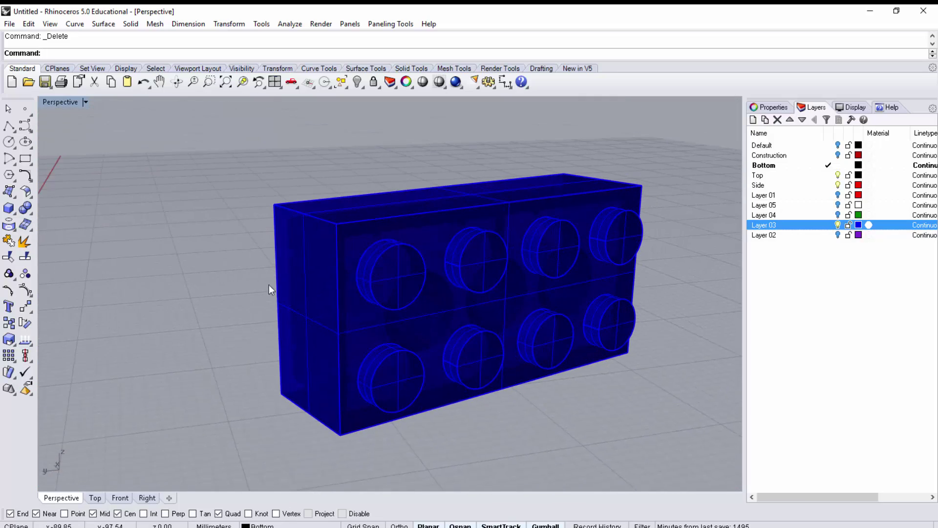
pyautogui.moveTo(484, 300); pyautogui.dragTo(757, 276, button='right')
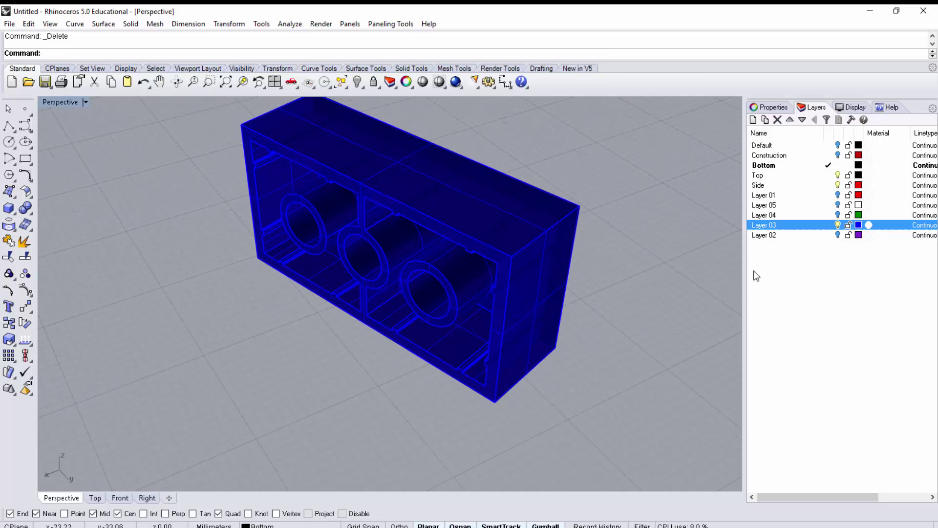
# Hide Layer 03, then delete Layer 01 through Layer 05 together with all objects on them
pyautogui.click(838, 225)
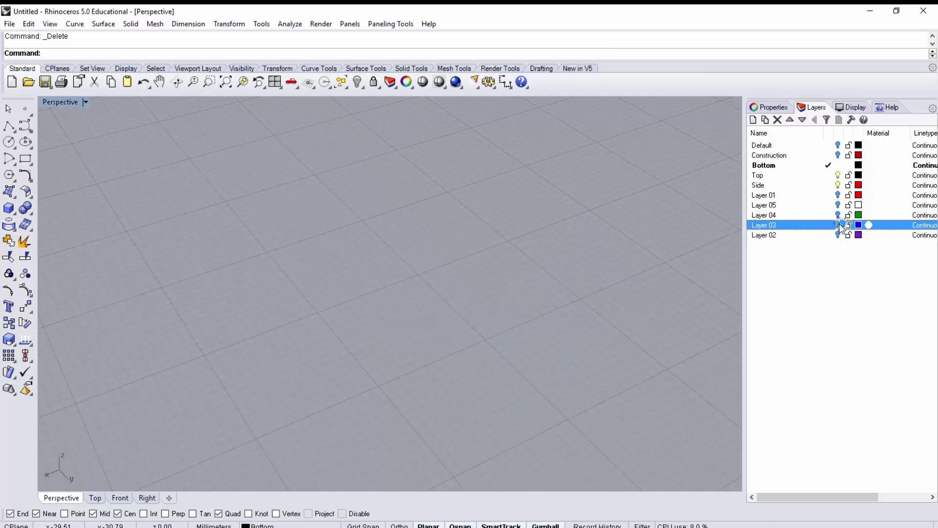
pyautogui.click(809, 195)
pyautogui.keyDown('shift'); pyautogui.click(815, 235); pyautogui.keyUp('shift')
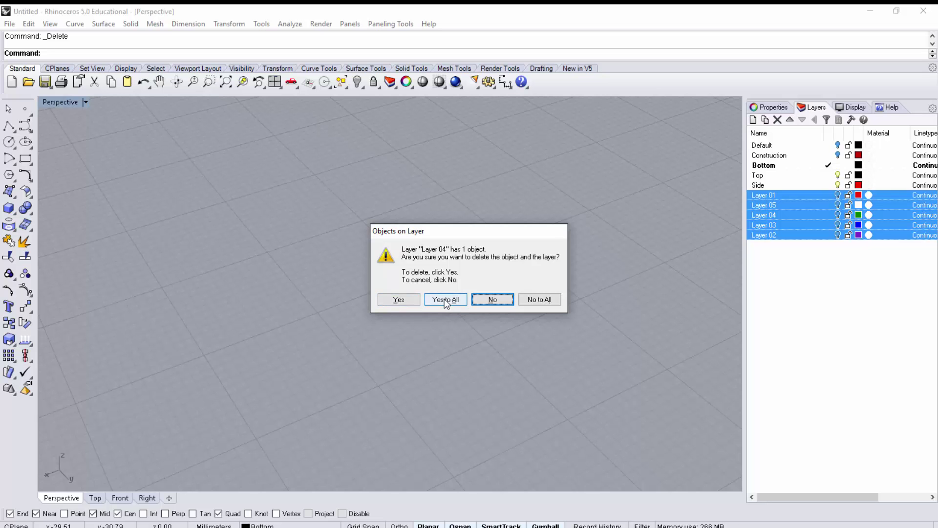
pyautogui.click(444, 298)
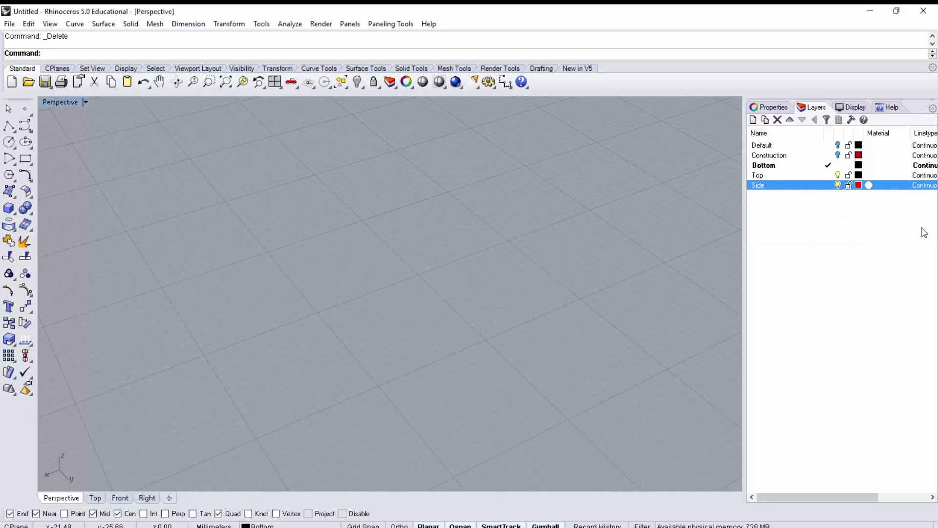
# Check which curves belong to the Bottom, Top, Side and Construction layers by switching their visibility off and on
pyautogui.moveTo(371, 309); pyautogui.dragTo(621, 295, button='right')
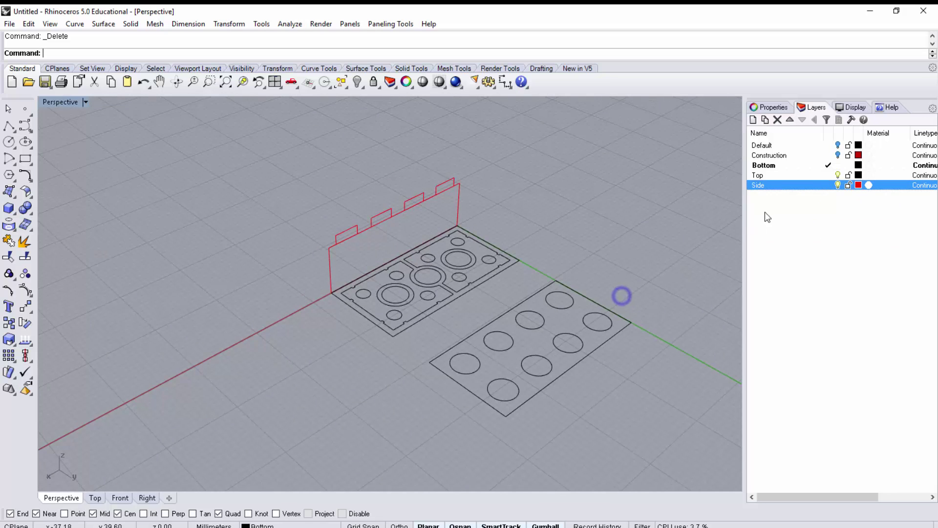
pyautogui.click(828, 175)
pyautogui.click(838, 165)
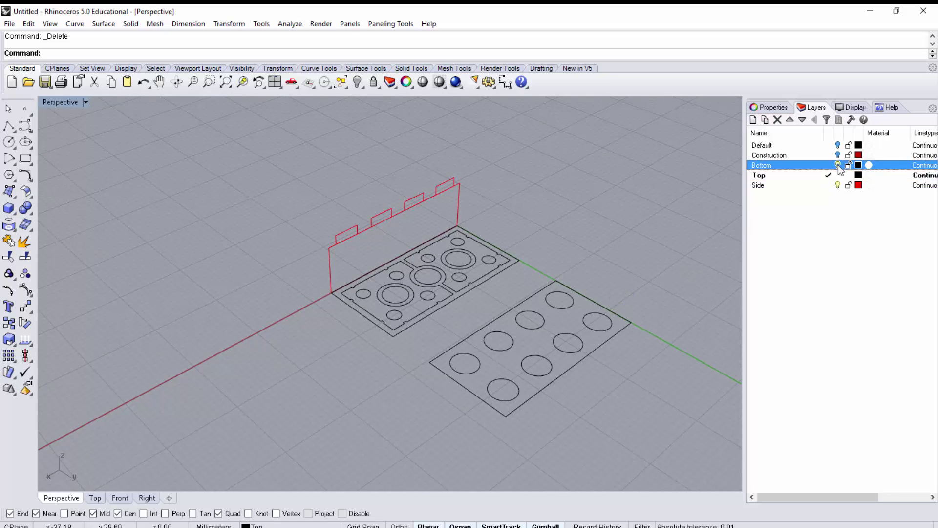
pyautogui.click(838, 165)
pyautogui.click(829, 166)
pyautogui.click(838, 175)
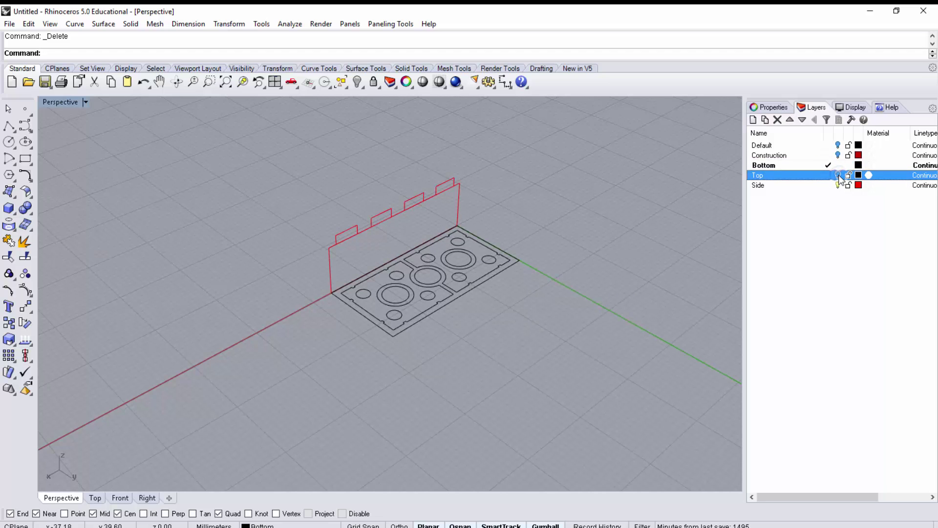
pyautogui.click(838, 185)
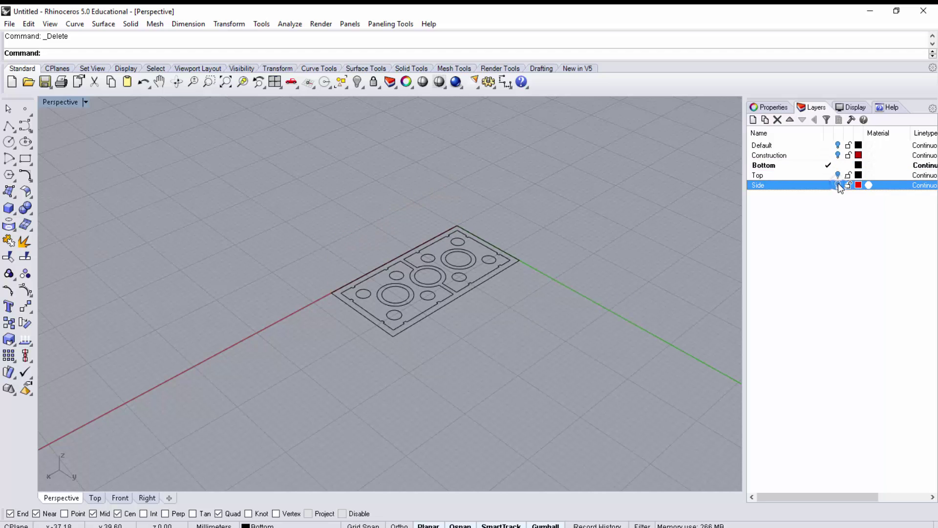
pyautogui.click(838, 185)
pyautogui.click(838, 175)
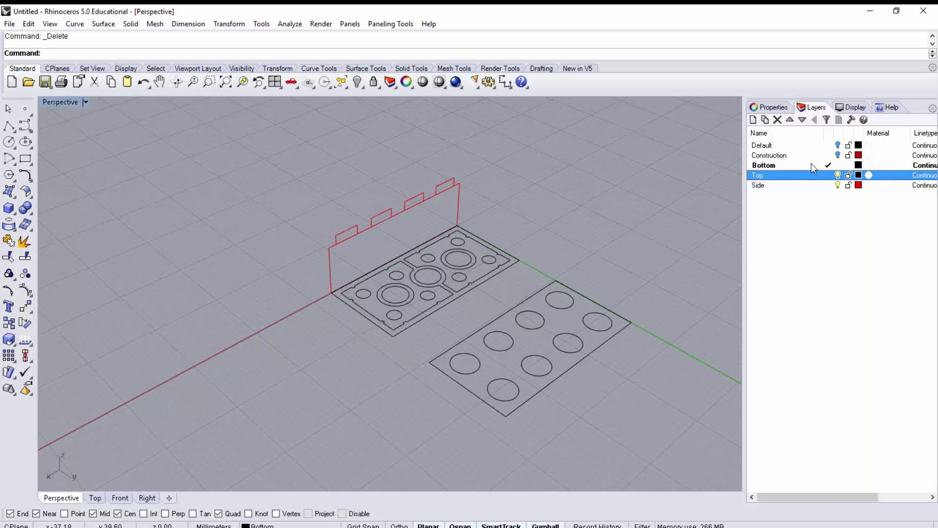
pyautogui.click(837, 156)
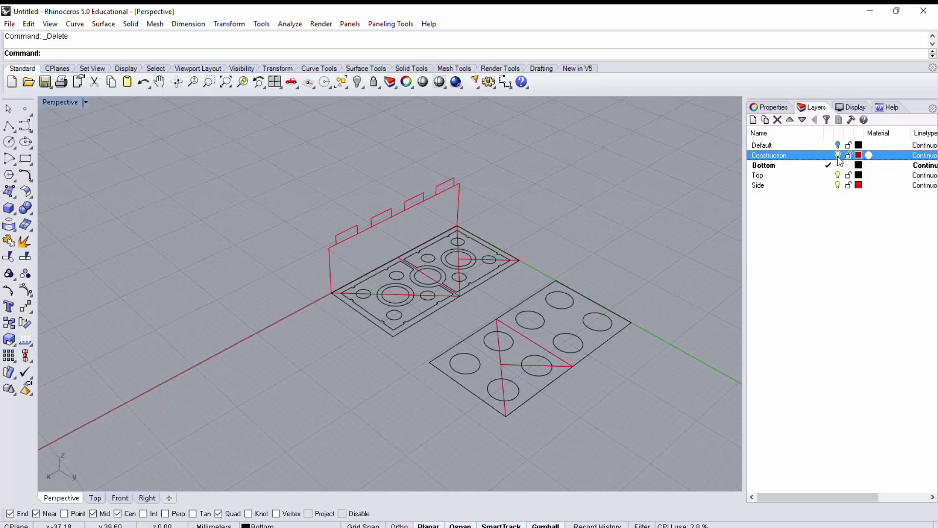
pyautogui.click(838, 156)
# Extrude the Bottom outer rectangle, both inner wall outlines and the tube circles upward 9.6 mm with ExtrudeCrv, snapping to the side outline's upper corner
pyautogui.moveTo(494, 218)
pyautogui.mouseDown(button='right')
pyautogui.moveTo(470, 301)
pyautogui.moveTo(506, 216)
pyautogui.moveTo(615, 227)
pyautogui.moveTo(503, 216)
pyautogui.mouseUp(button='right')
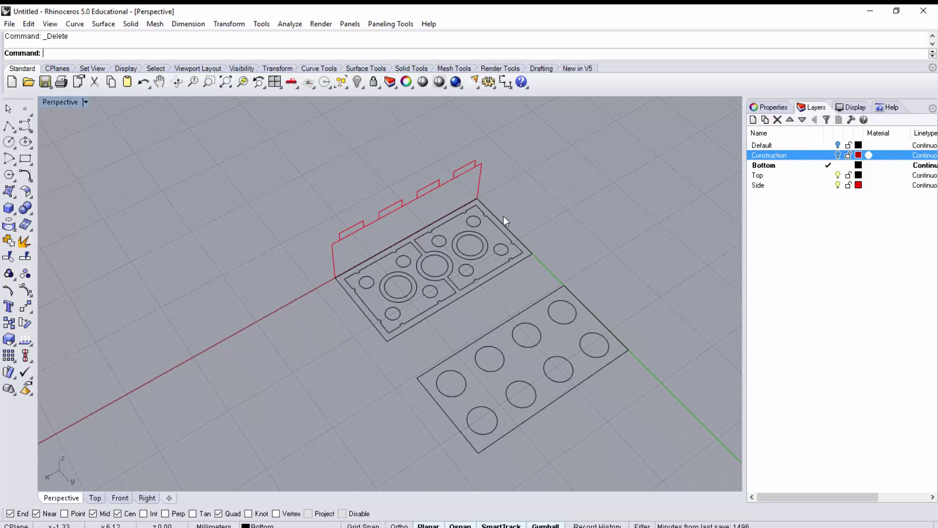
pyautogui.moveTo(478, 261); pyautogui.dragTo(365, 370, button='right')
pyautogui.keyDown('shift'); pyautogui.moveTo(373, 368); pyautogui.dragTo(455, 285, button='right'); pyautogui.keyUp('shift')
pyautogui.scroll(5, 442, 316)
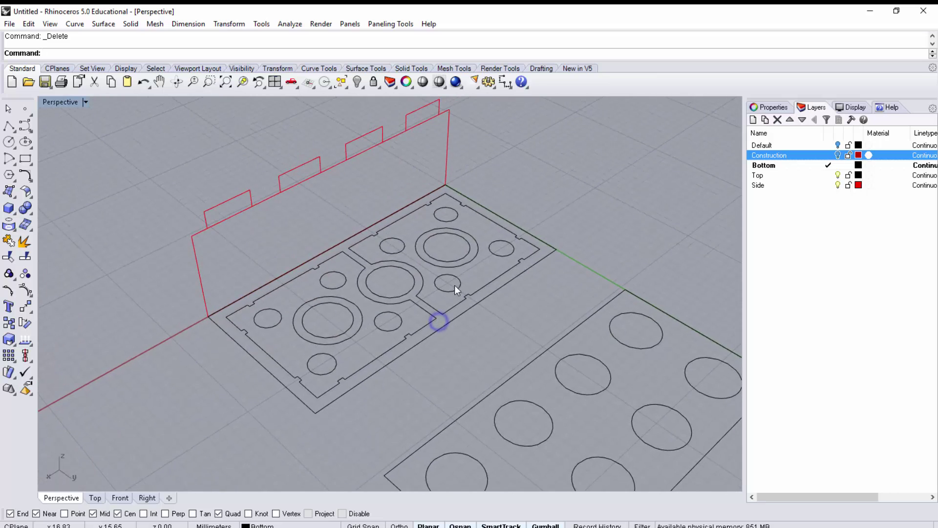
pyautogui.keyDown('shift'); pyautogui.moveTo(369, 279); pyautogui.dragTo(364, 303, button='right'); pyautogui.keyUp('shift')
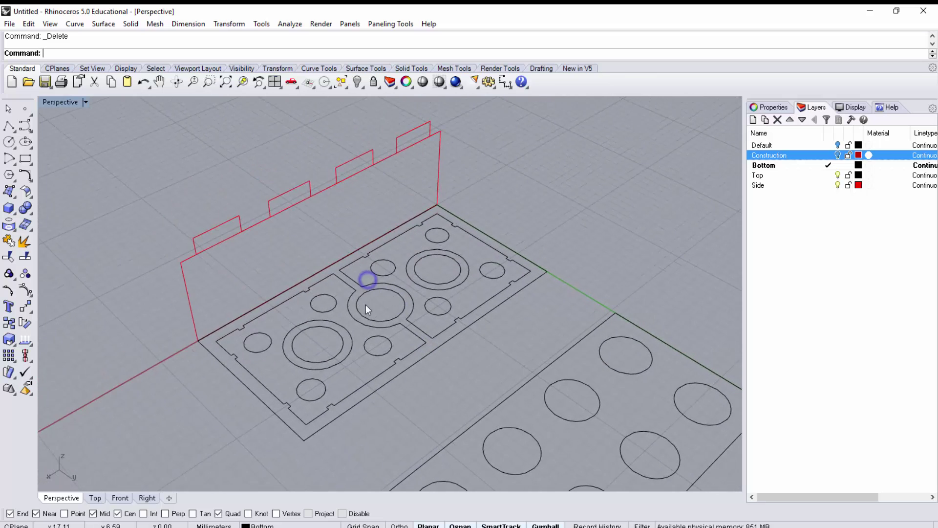
pyautogui.click(299, 417)
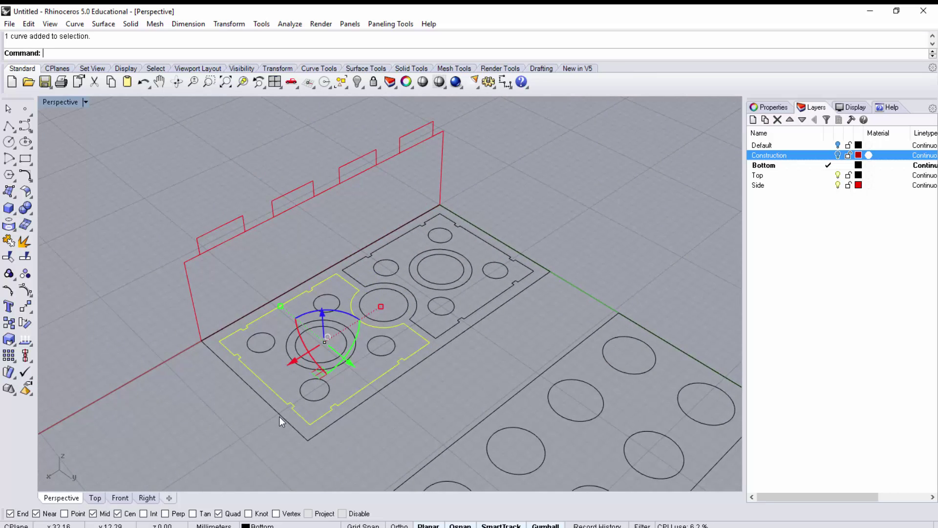
pyautogui.keyDown('shift'); pyautogui.click(279, 416); pyautogui.keyUp('shift')
pyautogui.keyDown('shift'); pyautogui.click(426, 331); pyautogui.keyUp('shift')
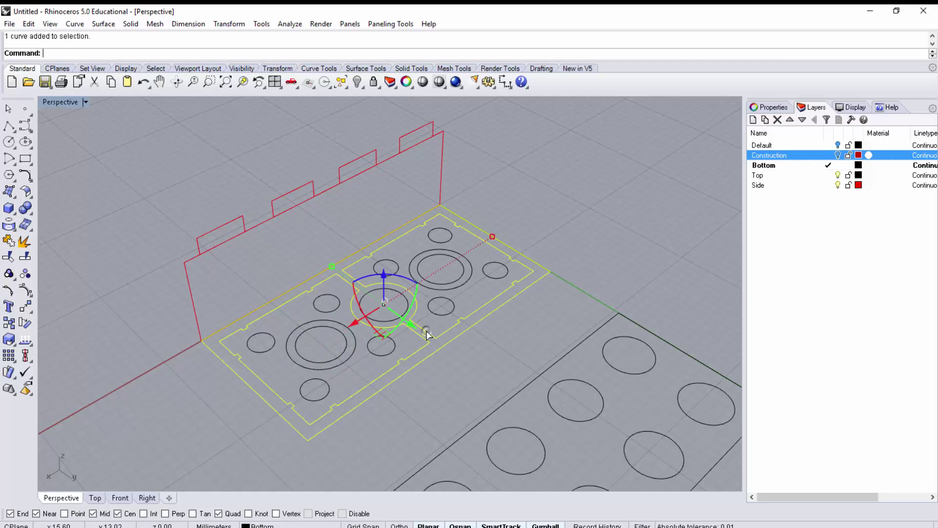
pyautogui.moveTo(509, 297)
pyautogui.mouseDown(button='right')
pyautogui.moveTo(498, 292)
pyautogui.moveTo(515, 305)
pyautogui.mouseUp(button='right')
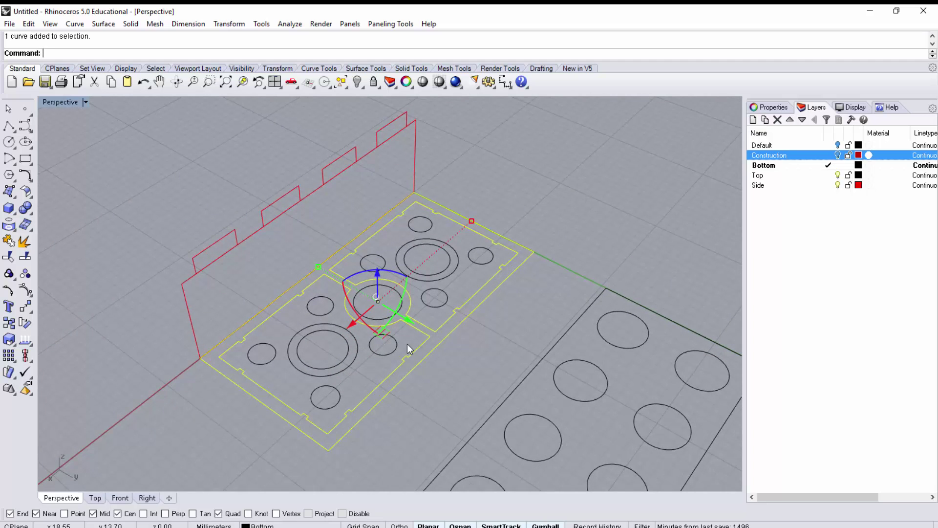
pyautogui.keyDown('shift'); pyautogui.click(344, 368); pyautogui.keyUp('shift')
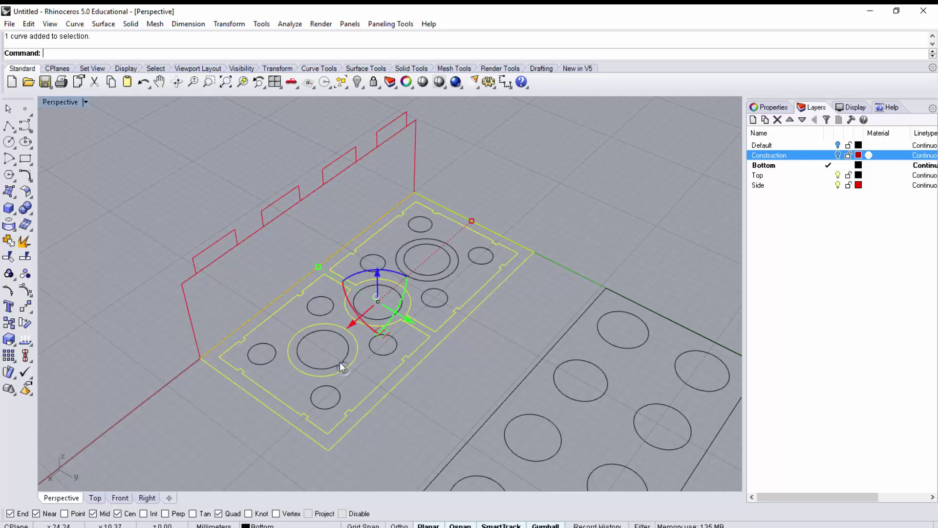
pyautogui.keyDown('shift'); pyautogui.click(339, 361); pyautogui.keyUp('shift')
pyautogui.keyDown('shift'); pyautogui.click(399, 295); pyautogui.keyUp('shift')
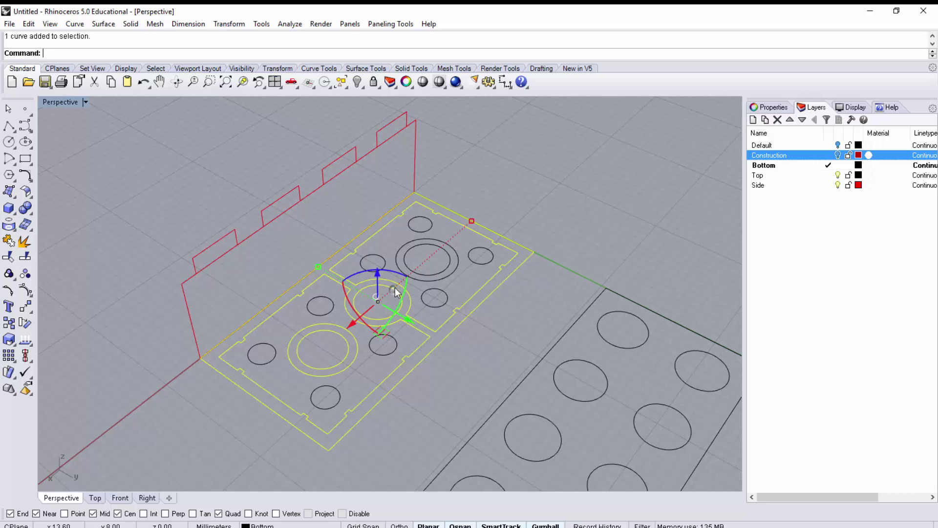
pyautogui.keyDown('shift'); pyautogui.click(450, 271); pyautogui.keyUp('shift')
pyautogui.keyDown('shift'); pyautogui.click(448, 267); pyautogui.keyUp('shift')
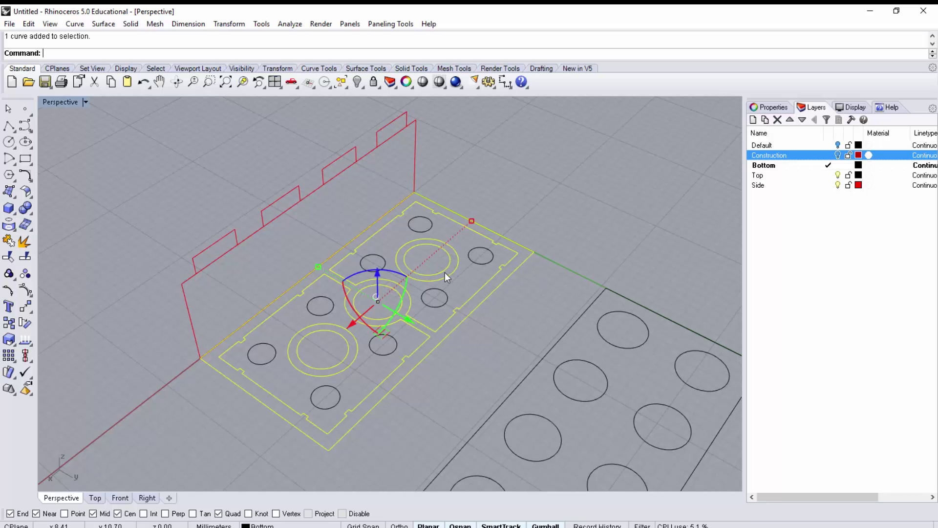
pyautogui.moveTo(444, 272); pyautogui.dragTo(454, 304, button='right')
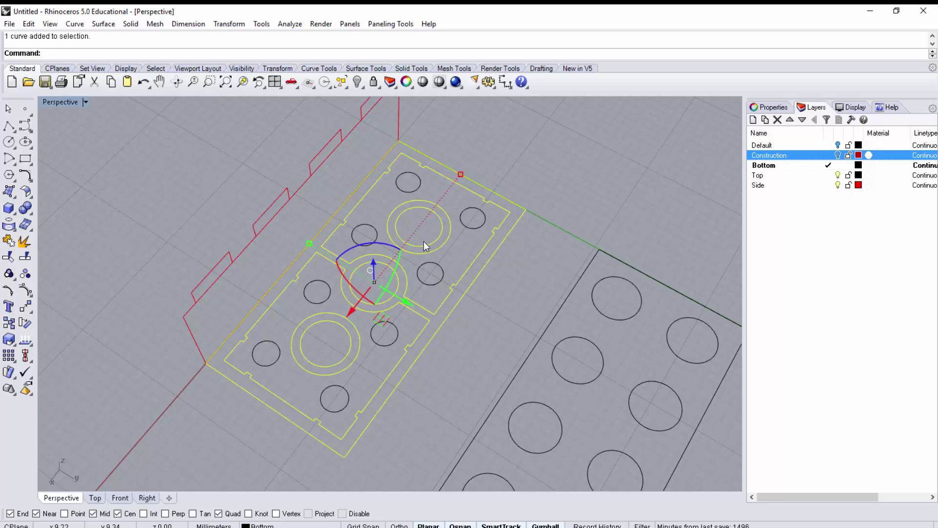
pyautogui.moveTo(411, 245); pyautogui.dragTo(340, 199, button='right')
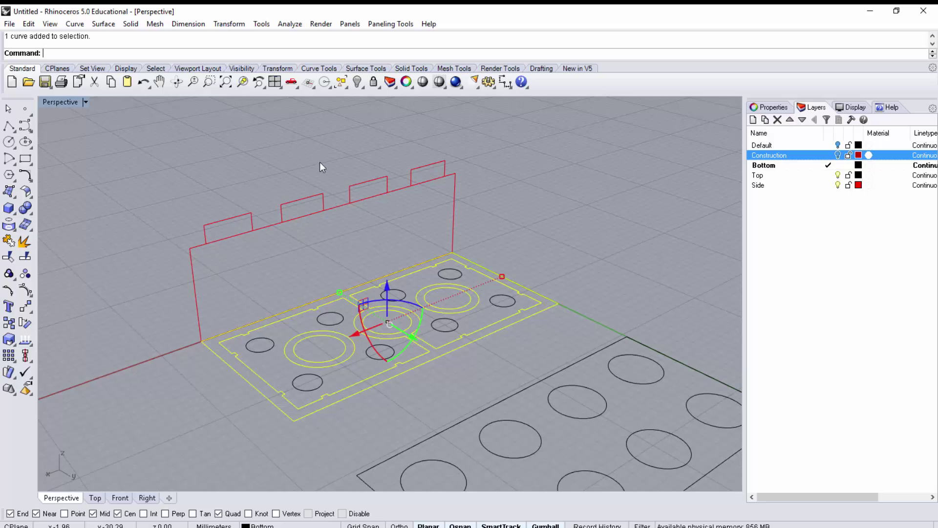
pyautogui.write('Ex')
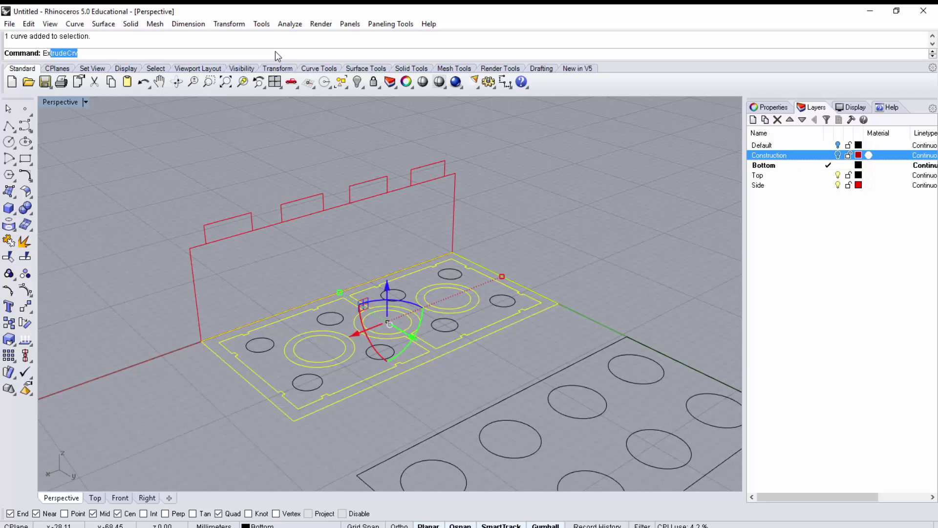
pyautogui.write('trude')
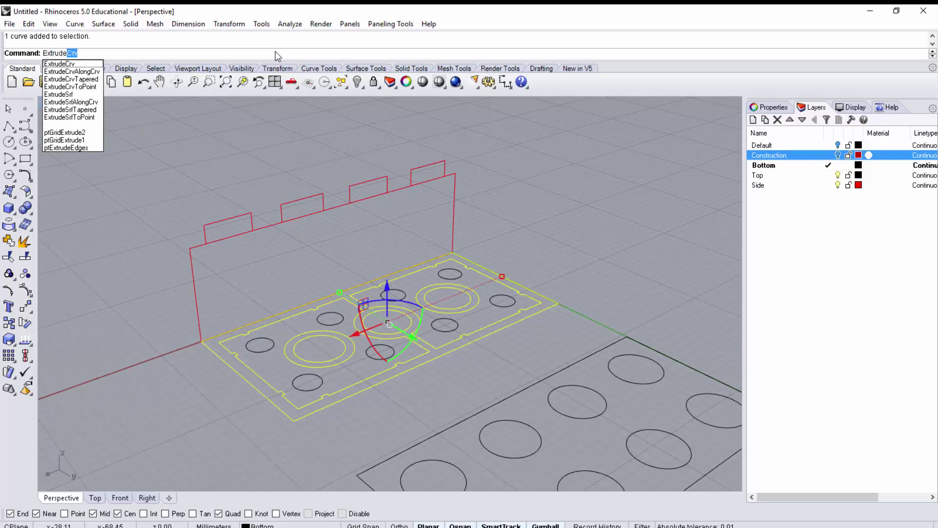
pyautogui.press('Return')
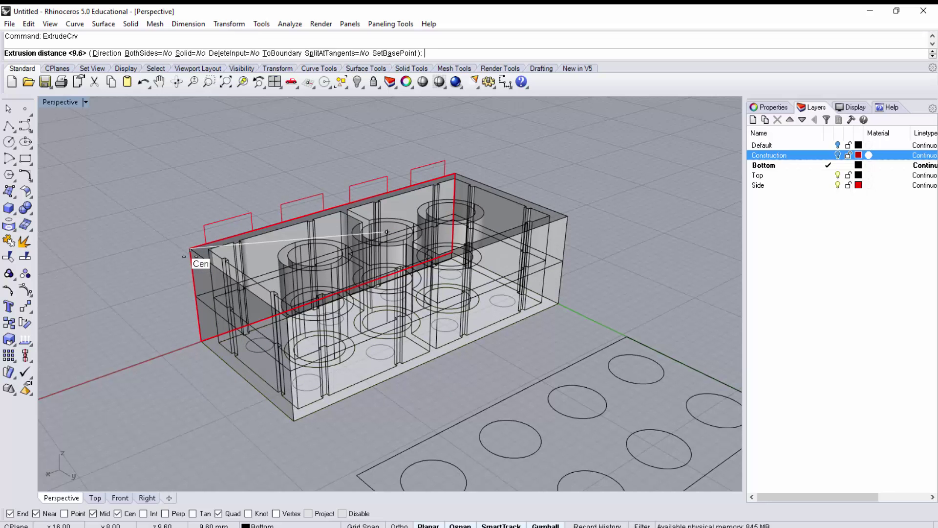
pyautogui.moveTo(195, 257)
pyautogui.mouseDown(button='right')
pyautogui.moveTo(405, 216)
pyautogui.moveTo(420, 188)
pyautogui.moveTo(461, 205)
pyautogui.moveTo(205, 215)
pyautogui.moveTo(177, 242)
pyautogui.moveTo(189, 250)
pyautogui.mouseUp(button='right')
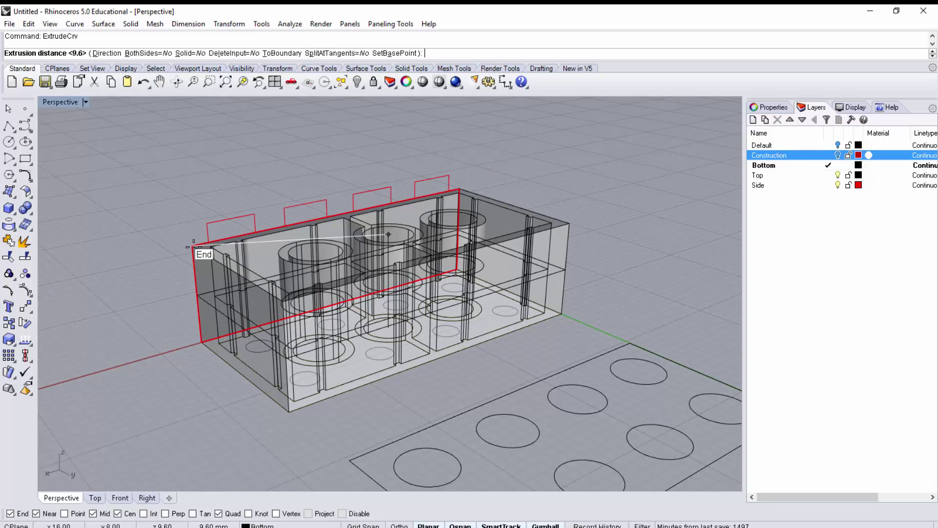
pyautogui.click(189, 246)
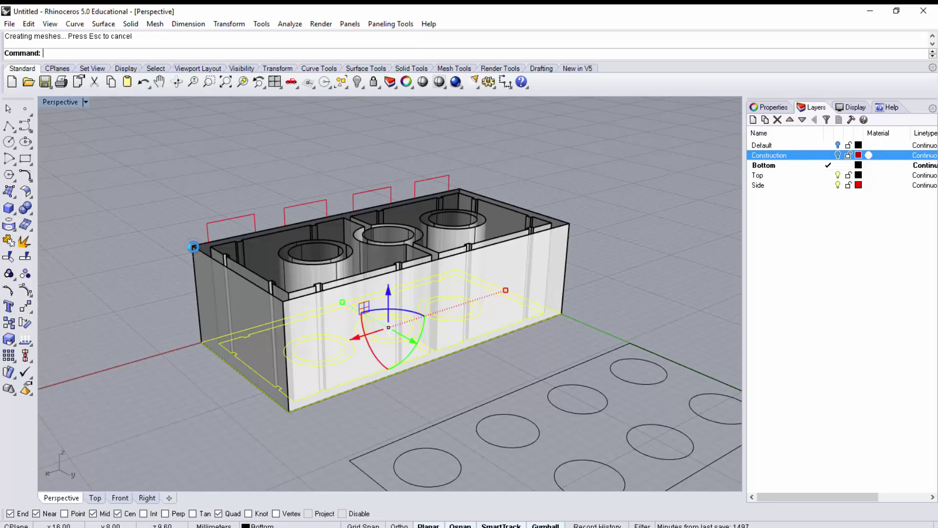
# Add a new layer to the layer list
pyautogui.moveTo(309, 270); pyautogui.dragTo(367, 347, button='right')
pyautogui.moveTo(505, 225); pyautogui.dragTo(514, 250, button='right')
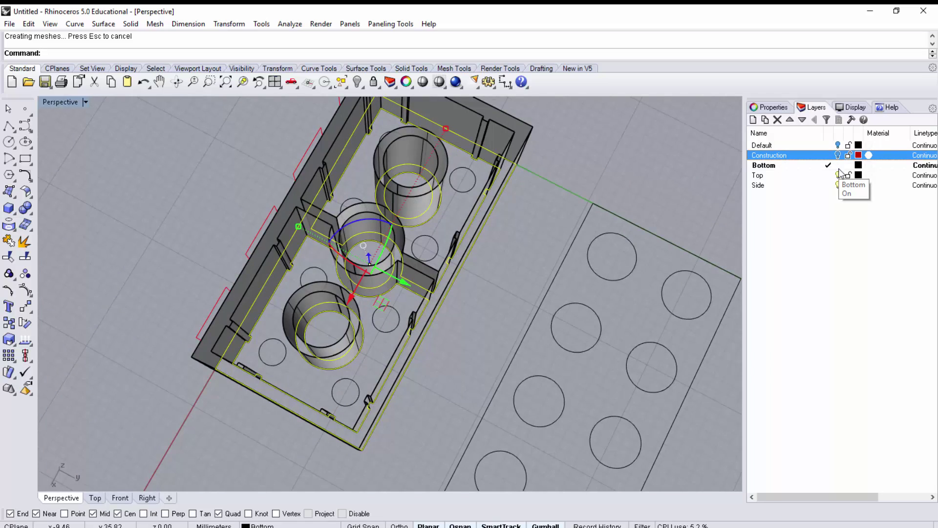
pyautogui.click(753, 120)
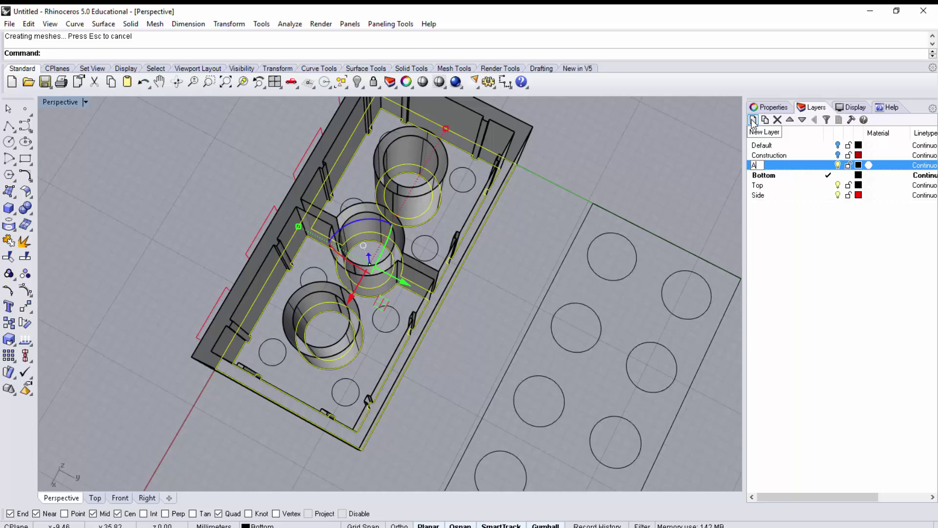
pyautogui.write('ta')
pyautogui.write('ual G')
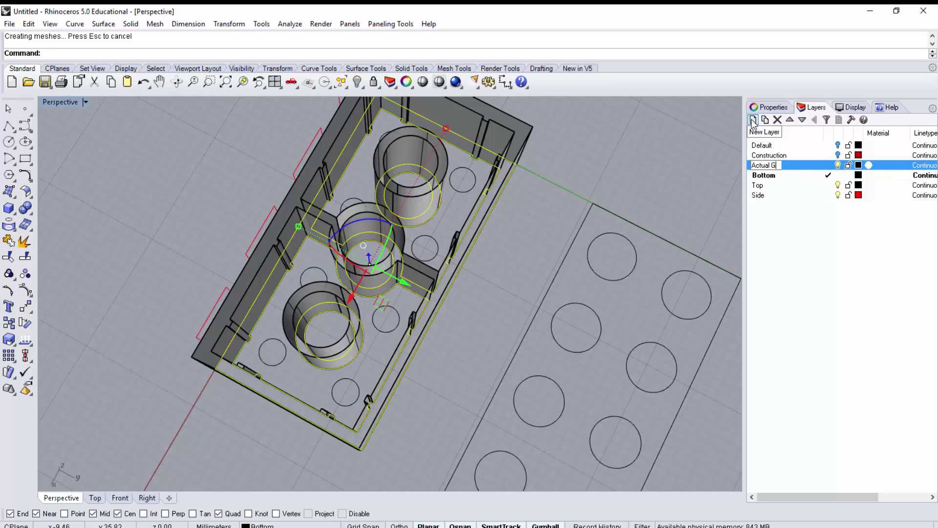
pyautogui.write('eometry')
pyautogui.press('BackSpace')
pyautogui.press('BackSpace')
pyautogui.press('BackSpace')
pyautogui.press('BackSpace')
pyautogui.press('BackSpace')
pyautogui.press('BackSpace')
pyautogui.press('BackSpace')
pyautogui.press('BackSpace')
pyautogui.press('BackSpace')
pyautogui.press('BackSpace')
pyautogui.press('BackSpace')
pyautogui.press('BackSpace')
pyautogui.press('BackSpace')
pyautogui.press('BackSpace')
pyautogui.press('BackSpace')
# Name the new layer Lego Geometry and make it the current layer
pyautogui.write('Leg')
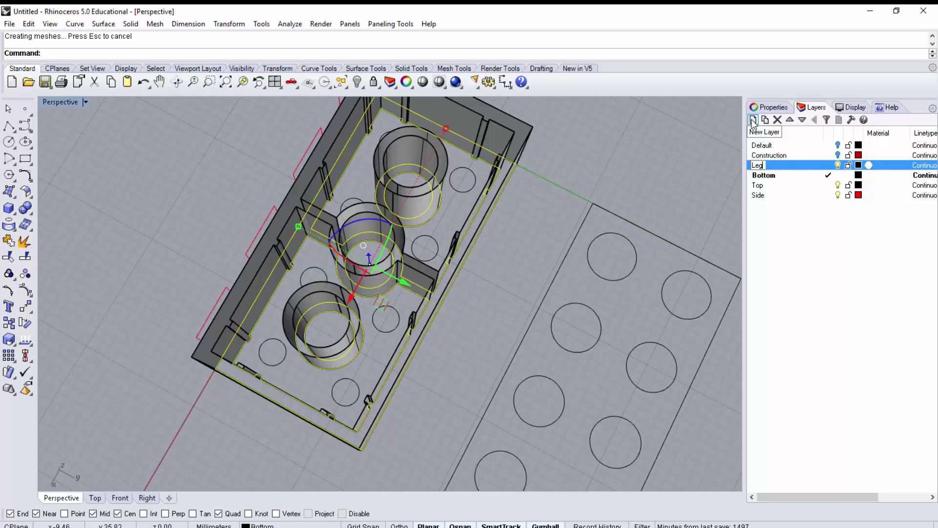
pyautogui.write('o Geomet')
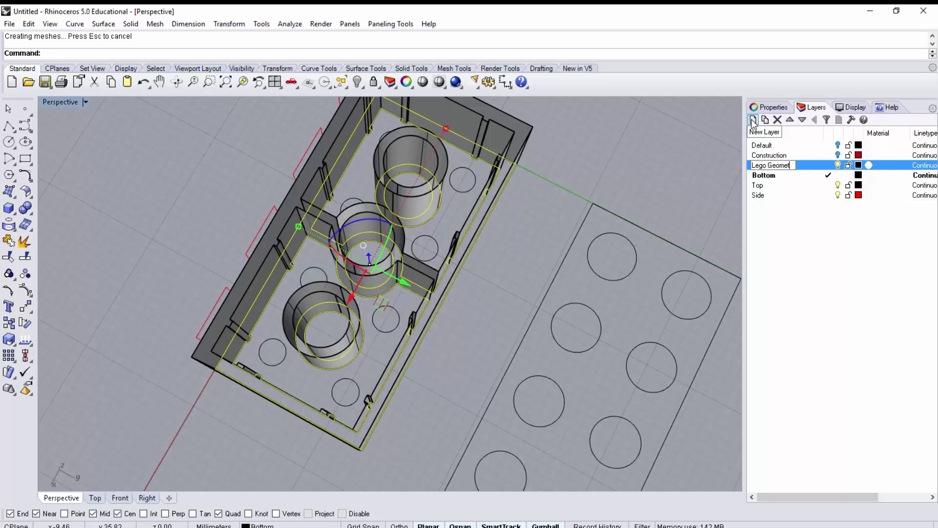
pyautogui.write('ry')
pyautogui.press('Return')
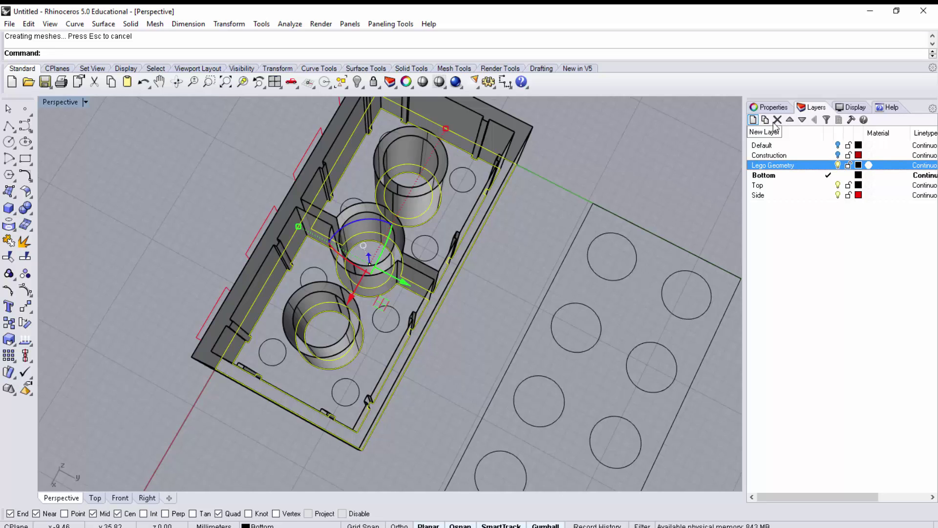
pyautogui.click(826, 166)
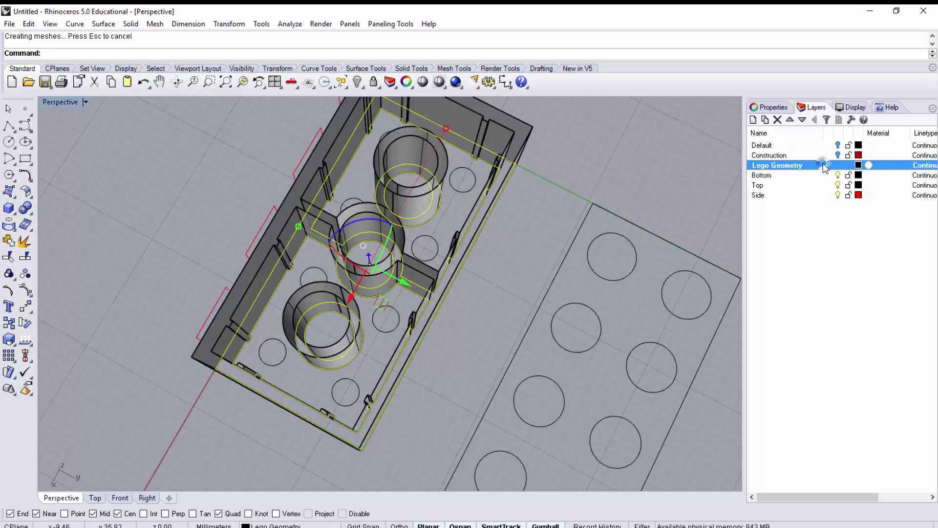
# Select the outer wall, both inner wall and all tube extrusions without their base curves, and move them to the Lego Geometry layer
pyautogui.moveTo(511, 203); pyautogui.dragTo(515, 127, button='right')
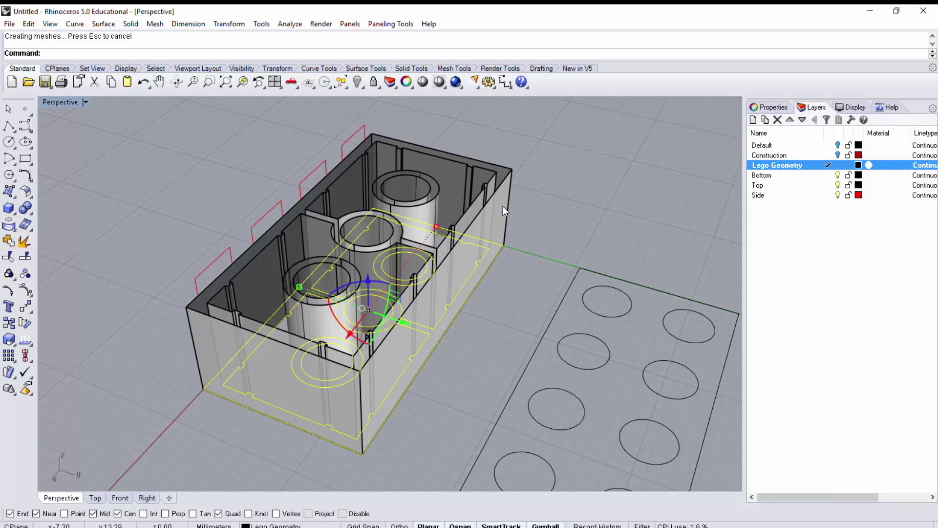
pyautogui.click(501, 205)
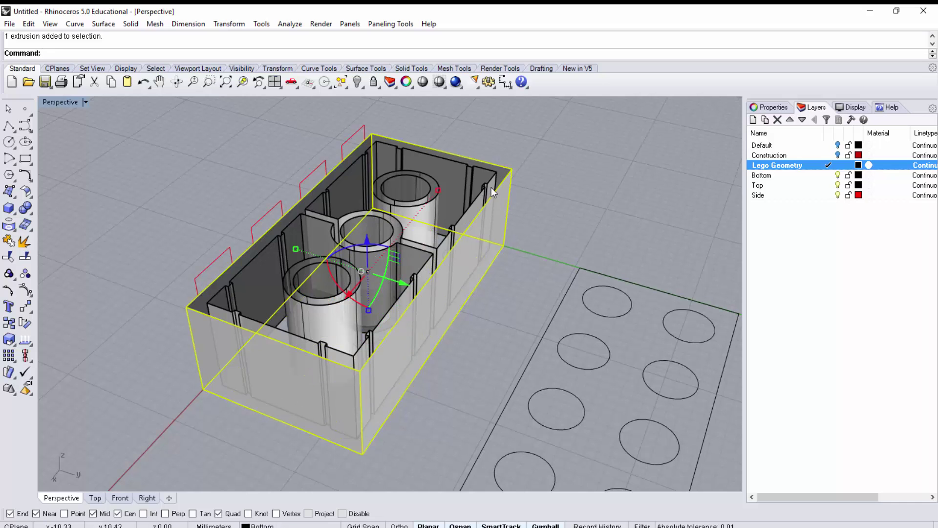
pyautogui.keyDown('shift'); pyautogui.click(424, 230); pyautogui.keyUp('shift')
pyautogui.moveTo(423, 226); pyautogui.dragTo(410, 276, button='right')
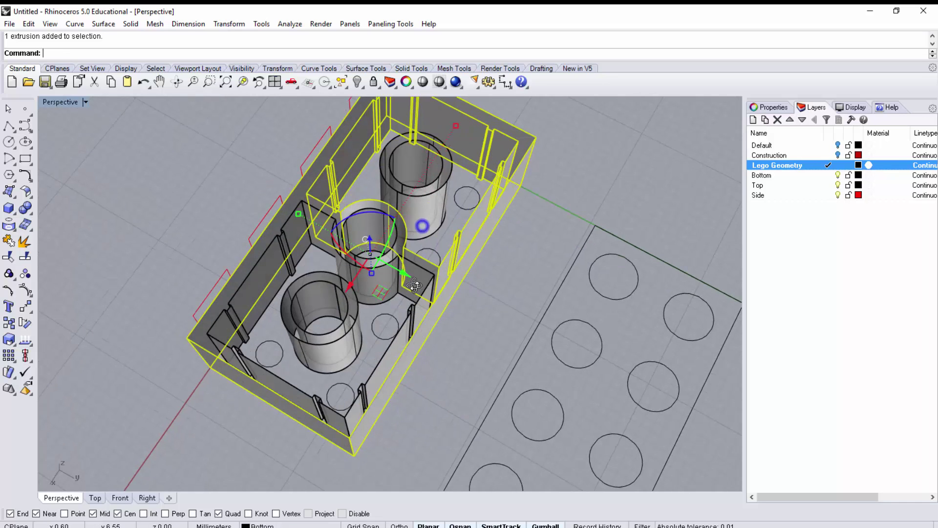
pyautogui.keyDown('shift'); pyautogui.click(336, 345); pyautogui.keyUp('shift')
pyautogui.keyDown('shift'); pyautogui.click(335, 332); pyautogui.keyUp('shift')
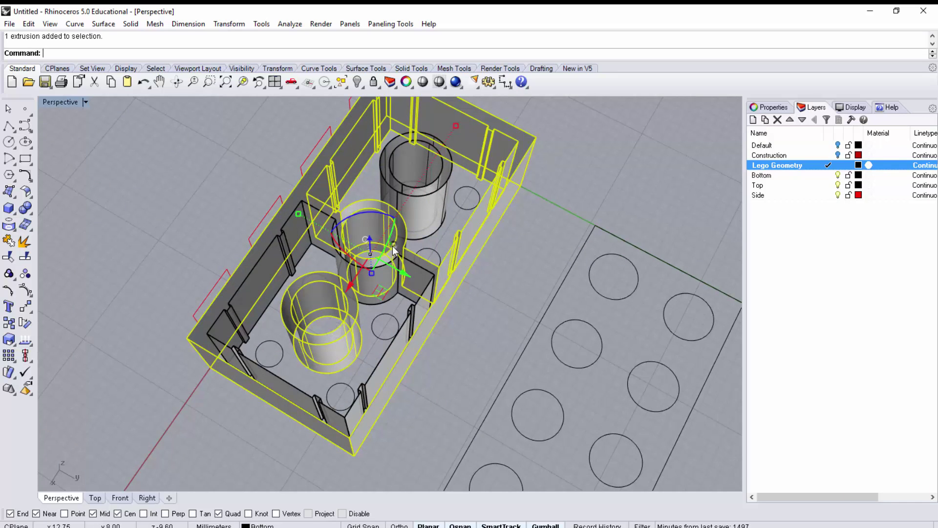
pyautogui.keyDown('shift'); pyautogui.click(388, 289); pyautogui.keyUp('shift')
pyautogui.keyDown('shift'); pyautogui.click(393, 294); pyautogui.keyUp('shift')
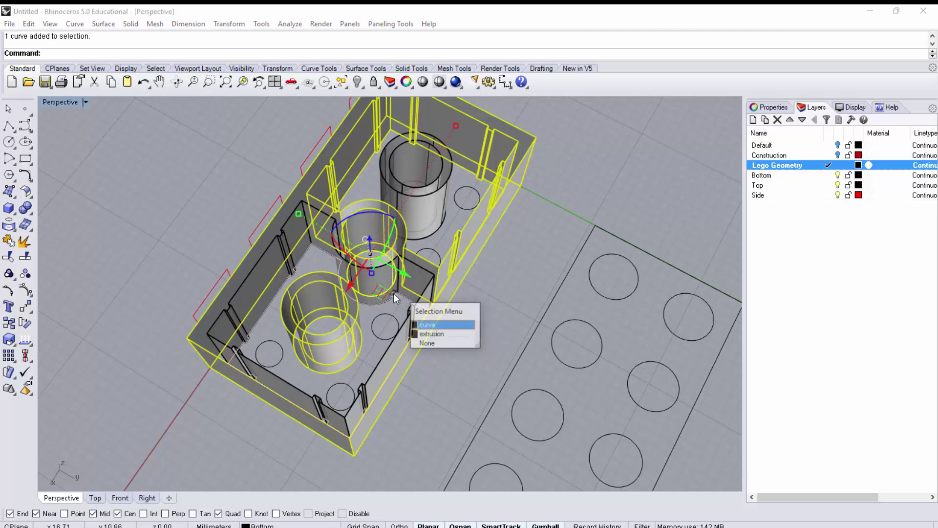
pyautogui.keyDown('shift'); pyautogui.click(415, 277); pyautogui.keyUp('shift')
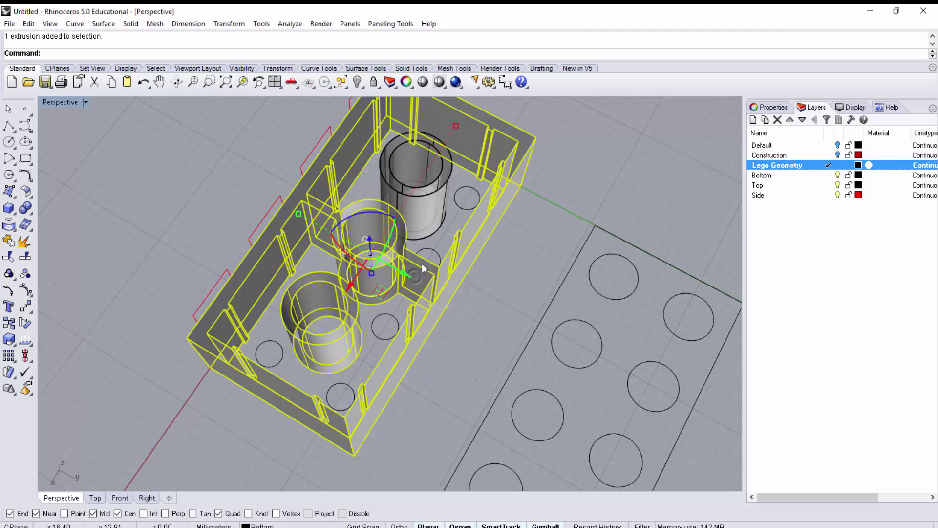
pyautogui.keyDown('shift'); pyautogui.click(430, 195); pyautogui.keyUp('shift')
pyautogui.keyDown('shift'); pyautogui.click(443, 172); pyautogui.keyUp('shift')
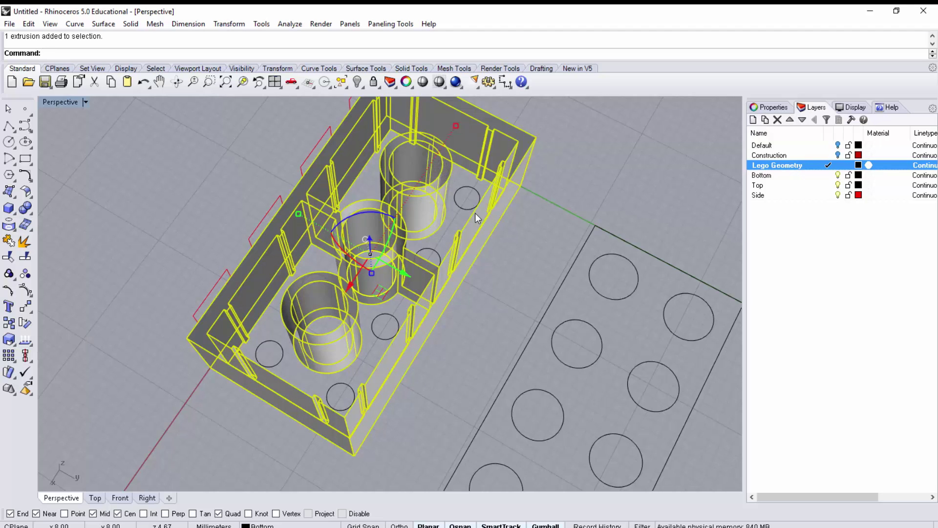
pyautogui.moveTo(475, 213); pyautogui.dragTo(503, 154, button='right')
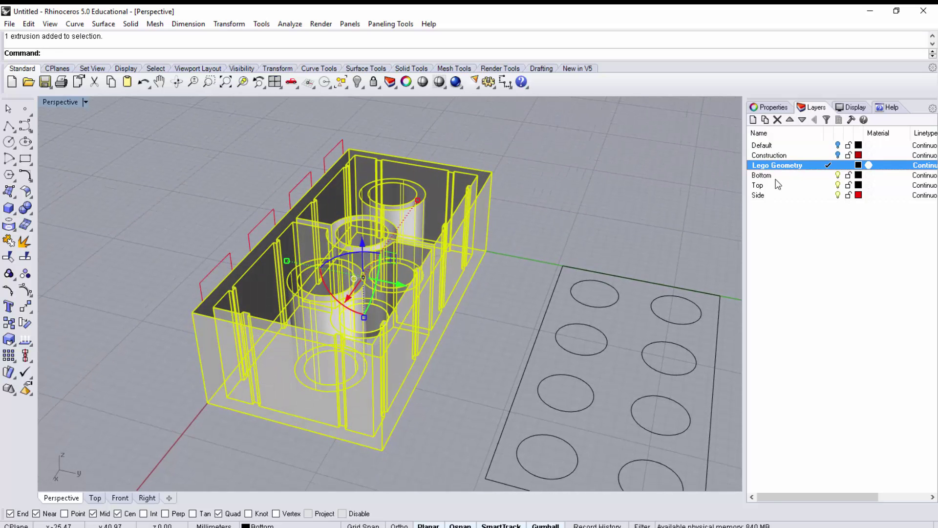
pyautogui.rightClick(812, 168)
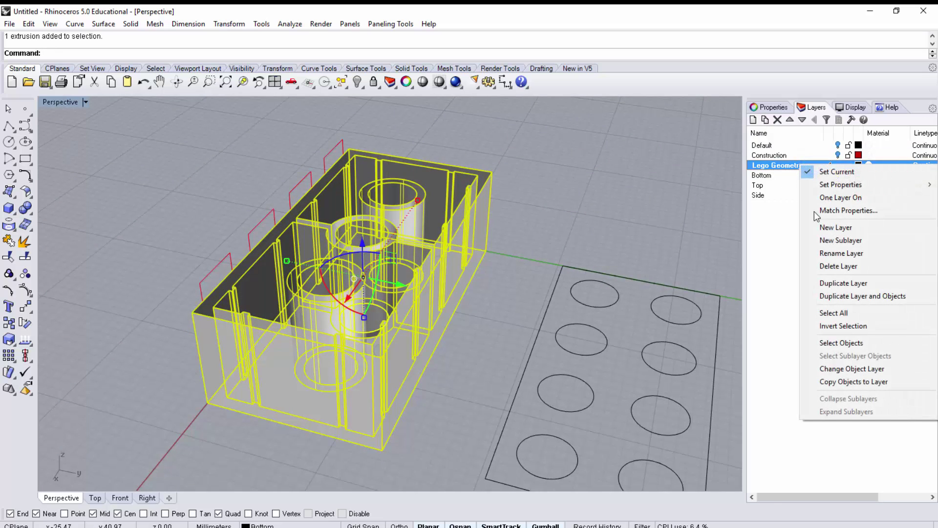
pyautogui.click(870, 372)
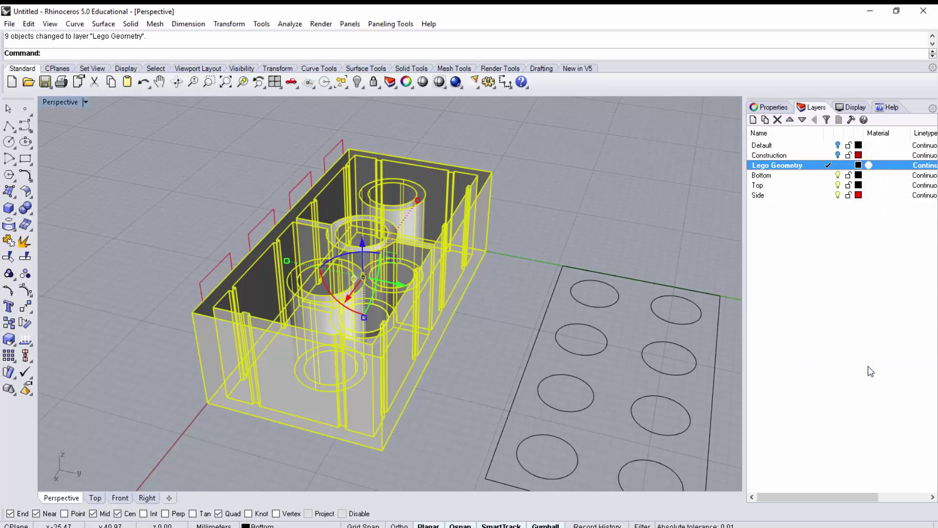
# Hide the Bottom layer so its base curves no longer show beneath the extruded walls and tubes
pyautogui.click(823, 177)
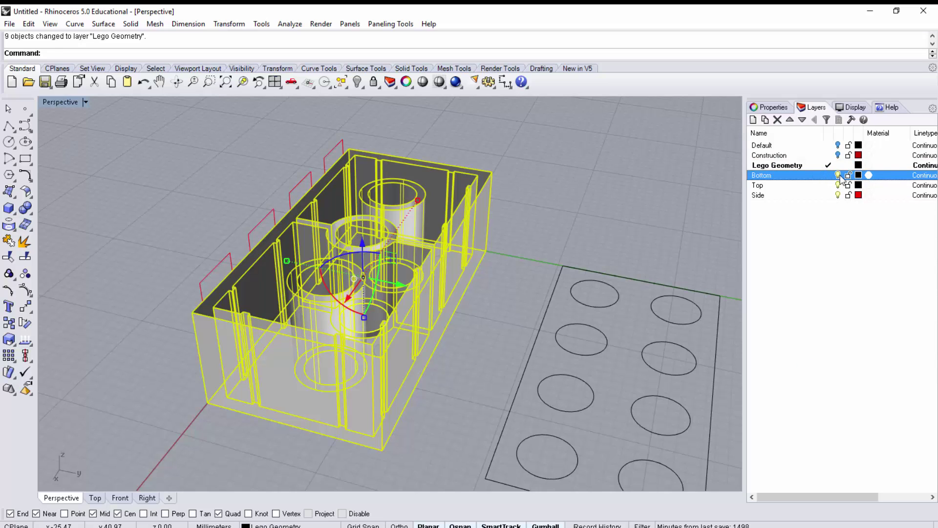
pyautogui.moveTo(478, 235); pyautogui.dragTo(461, 285, button='right')
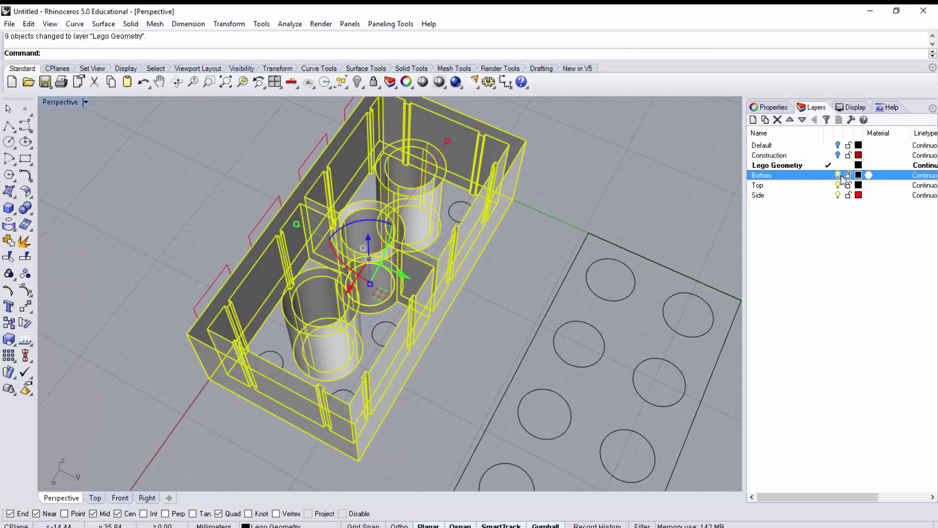
pyautogui.moveTo(615, 169); pyautogui.dragTo(406, 231, button='right')
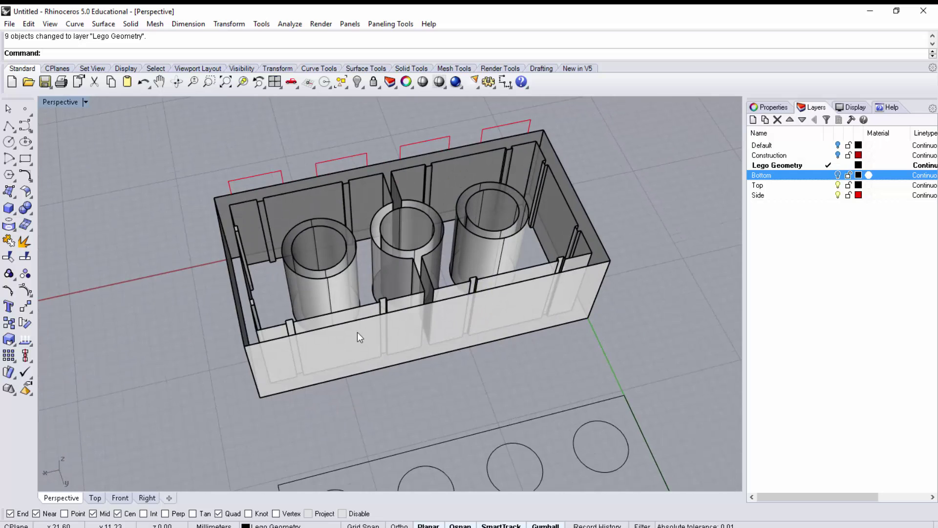
pyautogui.moveTo(358, 335); pyautogui.dragTo(533, 355, button='right')
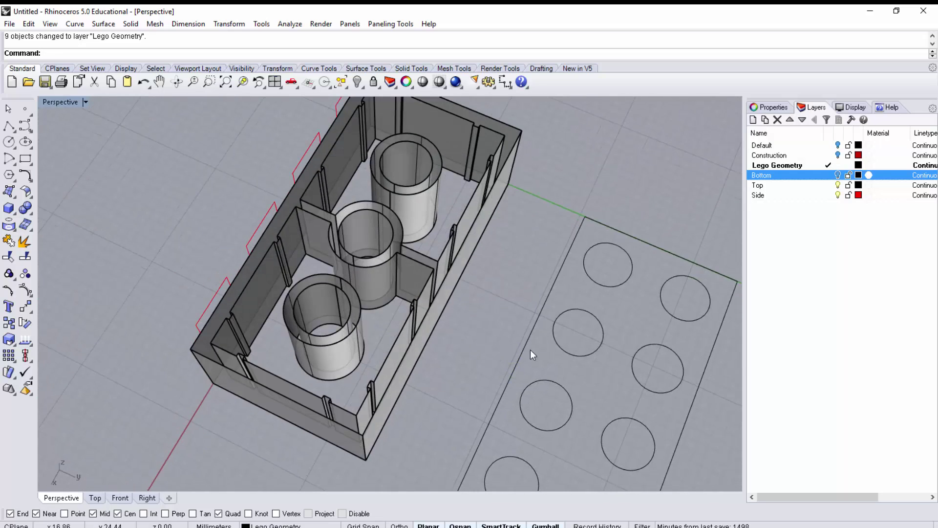
pyautogui.keyDown('shift'); pyautogui.moveTo(501, 302); pyautogui.dragTo(406, 195, button='right'); pyautogui.keyUp('shift')
pyautogui.moveTo(307, 195); pyautogui.dragTo(271, 197, button='right')
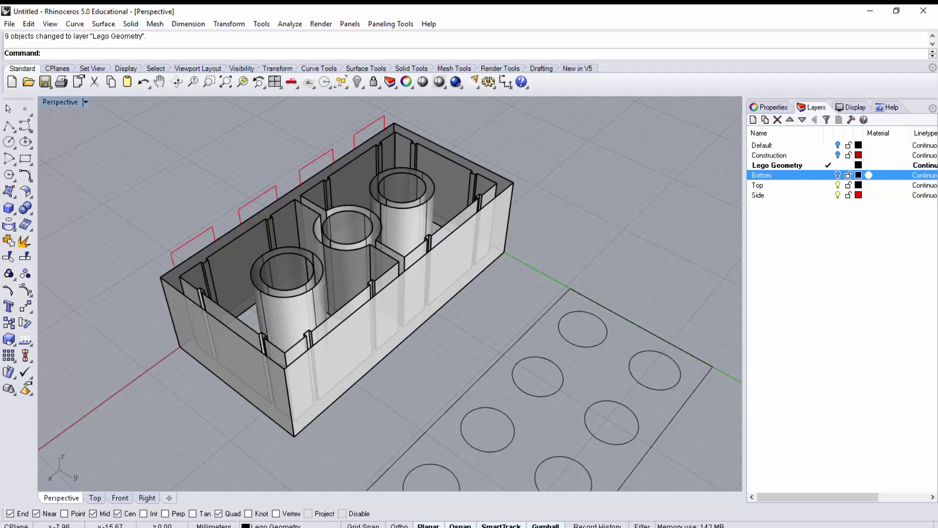
# Copy the outer rectangle of the Top outline from its far corner onto the matching upper corner of the brick's outer wall
pyautogui.click(641, 330)
pyautogui.scroll(1, 583, 249)
pyautogui.scroll(-1, 237, 268)
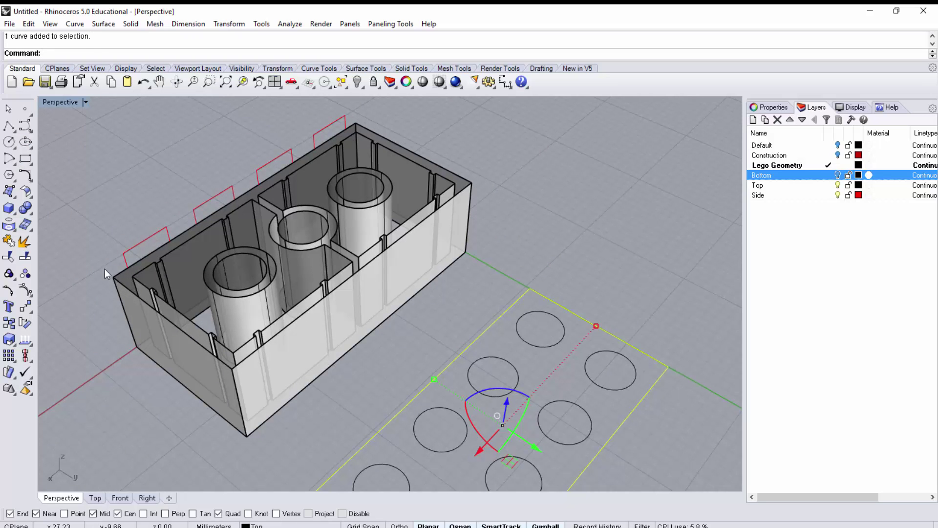
pyautogui.moveTo(162, 303); pyautogui.dragTo(271, 263, button='right')
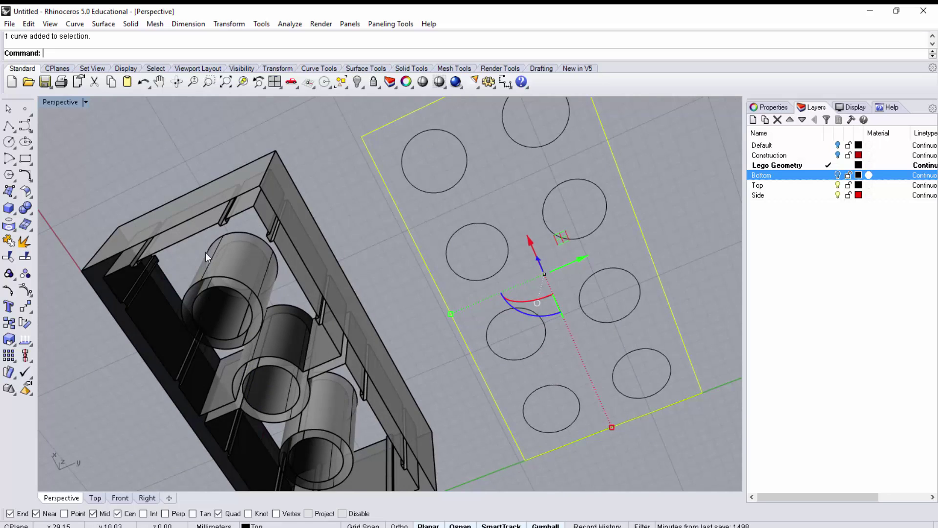
pyautogui.moveTo(205, 252); pyautogui.dragTo(468, 142, button='right')
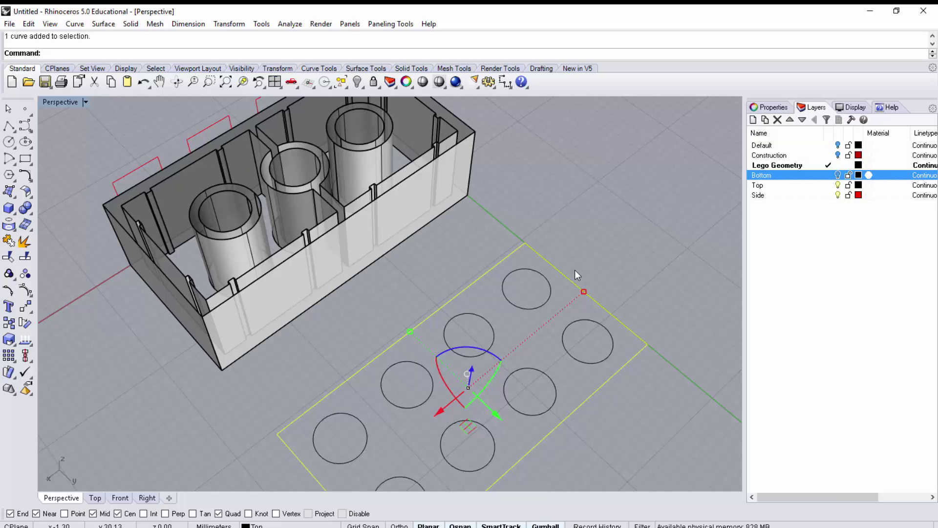
pyautogui.press('Return')
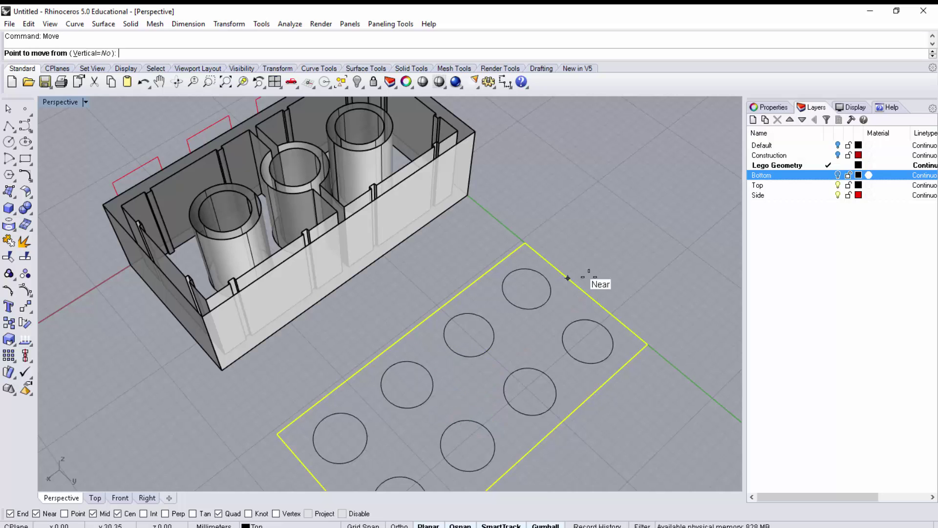
pyautogui.press('Escape')
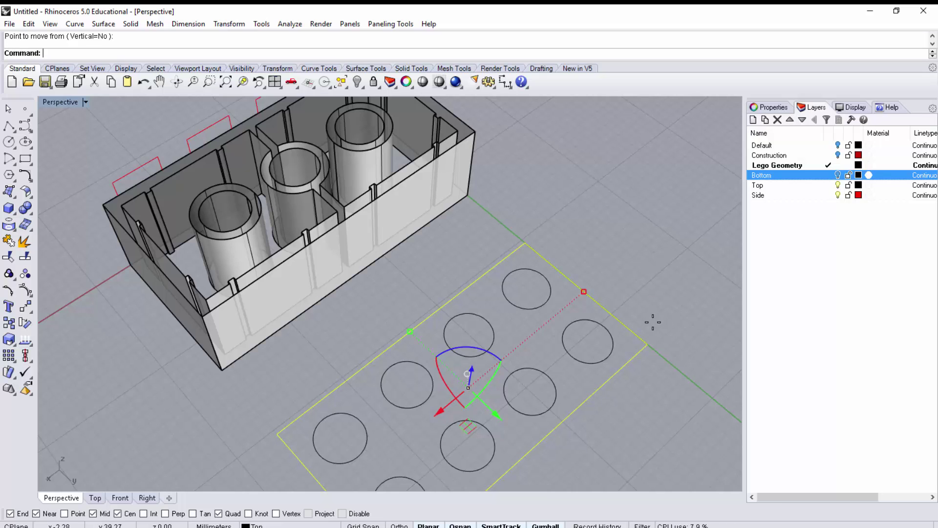
pyautogui.write('Copy')
pyautogui.press('Return')
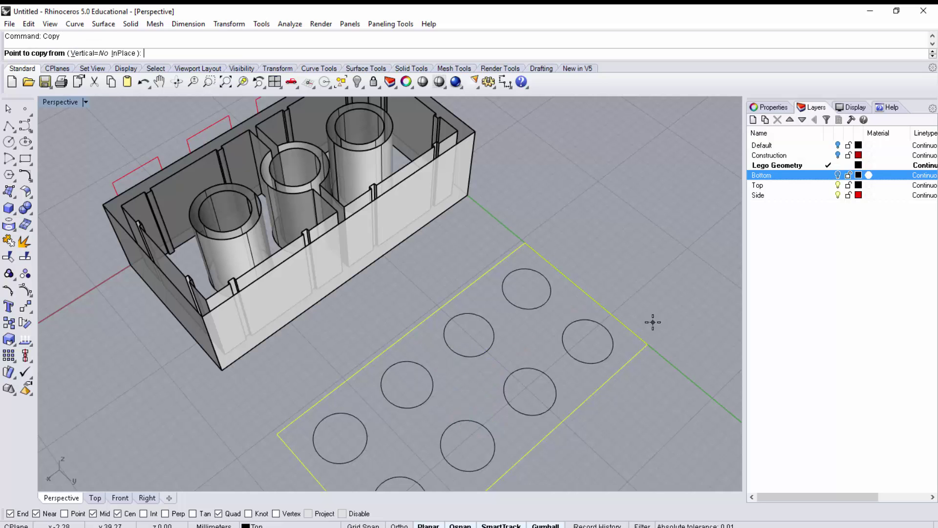
pyautogui.click(658, 347)
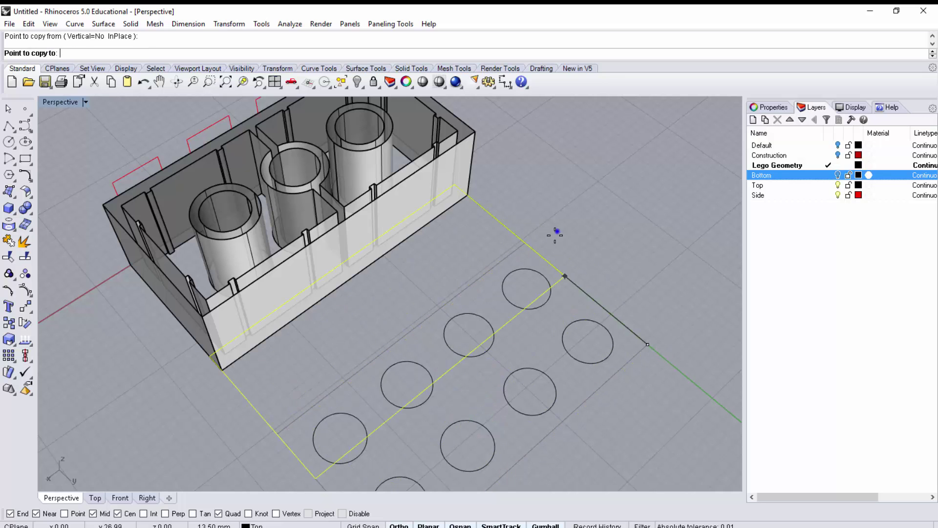
pyautogui.scroll(2, 594, 312)
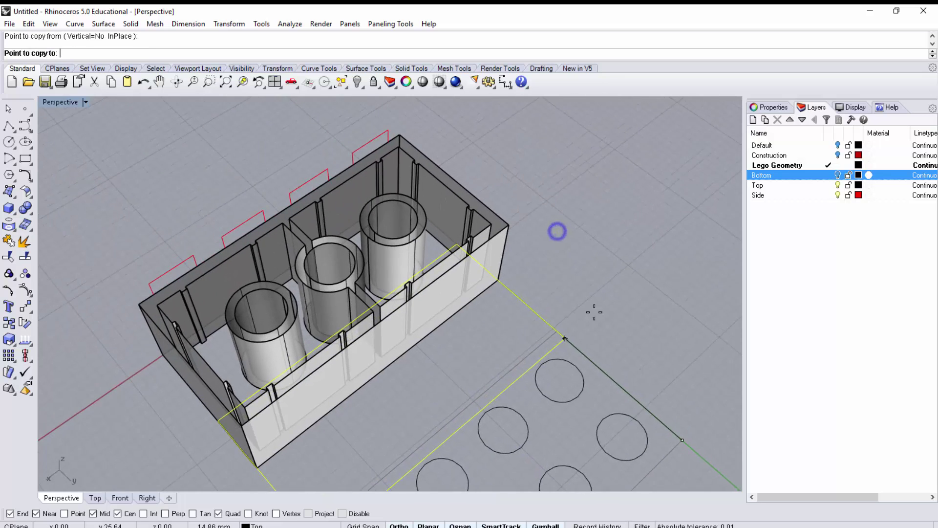
pyautogui.click(509, 224)
pyautogui.press('Return')
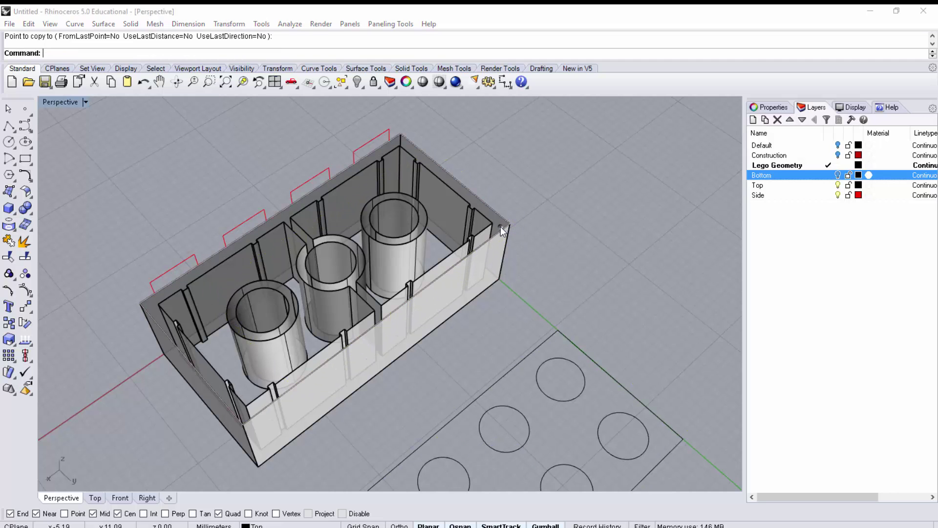
# Select the copied rectangle on the brick's upper rim and fill it with a flat surface using PlanarSrf
pyautogui.click(501, 227)
pyautogui.click(545, 262)
pyautogui.moveTo(577, 272); pyautogui.dragTo(400, 299, button='right')
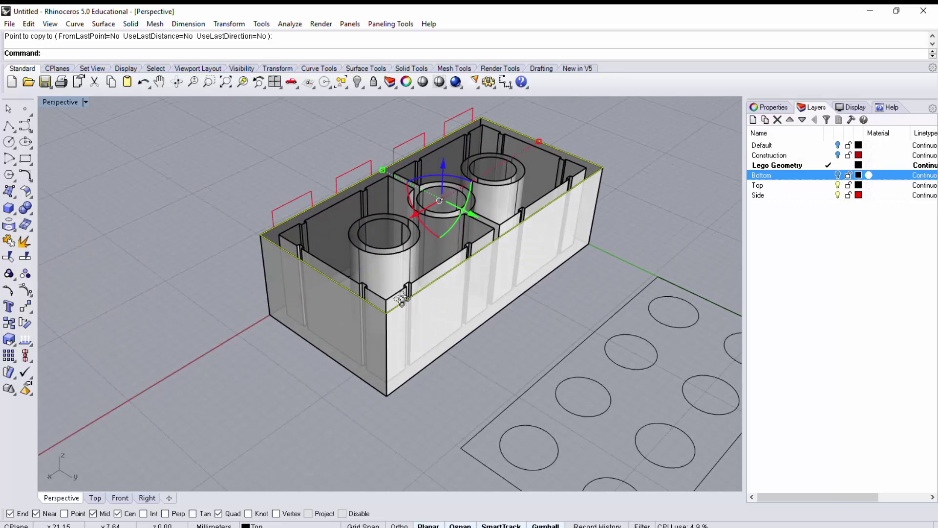
pyautogui.write('lanarSrf')
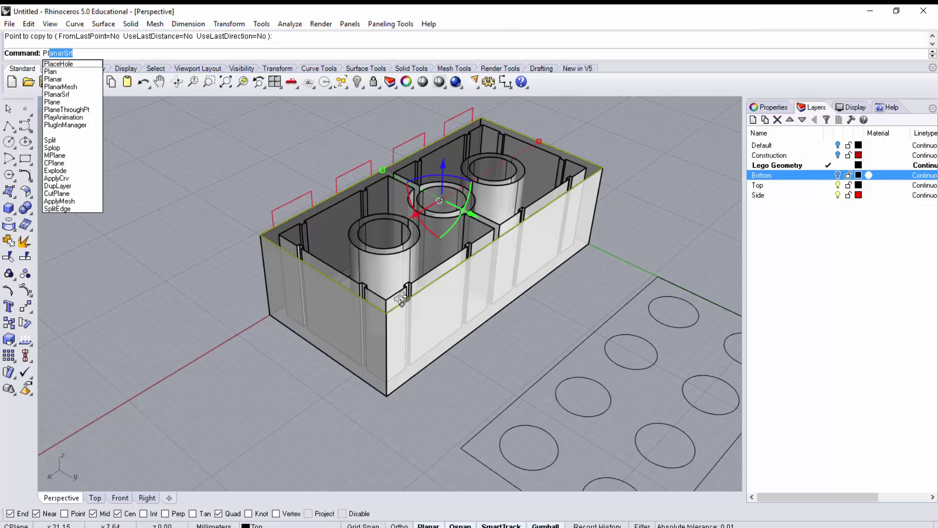
pyautogui.press('Return')
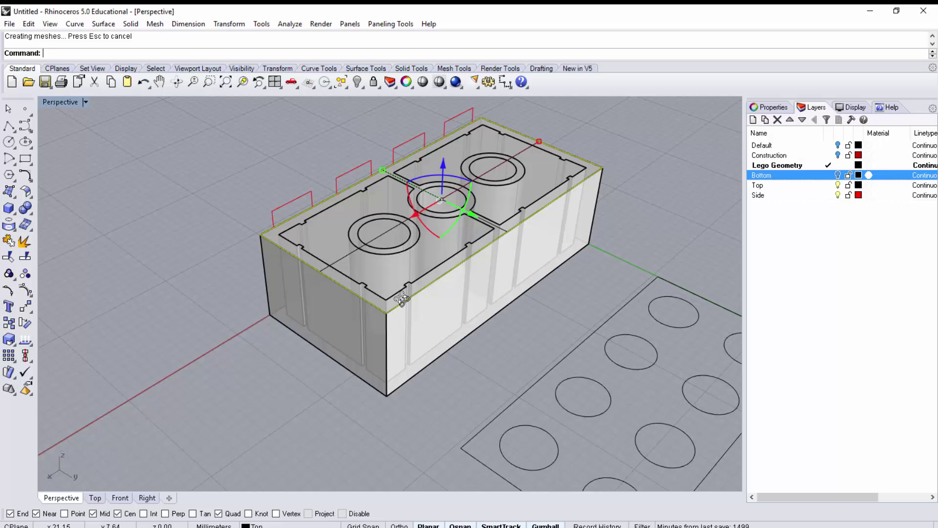
pyautogui.moveTo(567, 191); pyautogui.dragTo(600, 195, button='right')
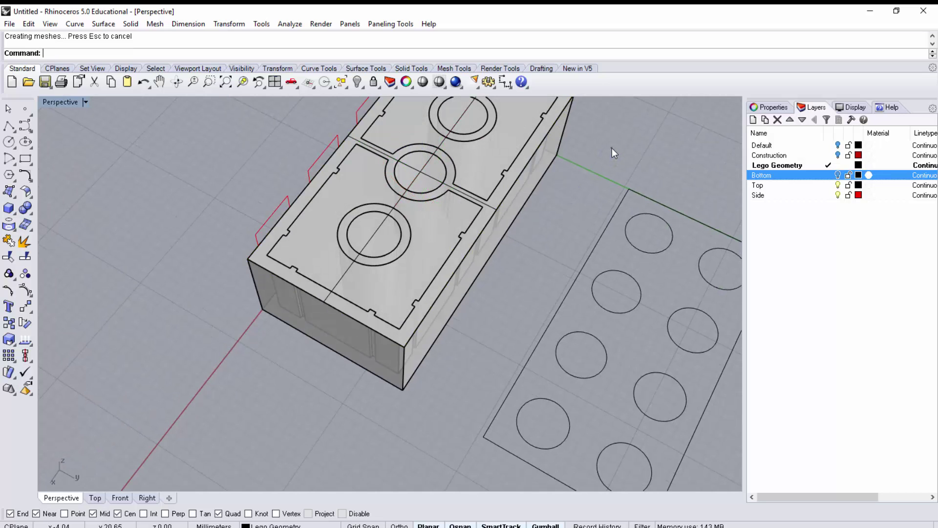
# Select one of the overlapping flat surfaces on the brick's upper rim and delete the duplicate
pyautogui.click(491, 137)
pyautogui.click(513, 127)
pyautogui.click(523, 117)
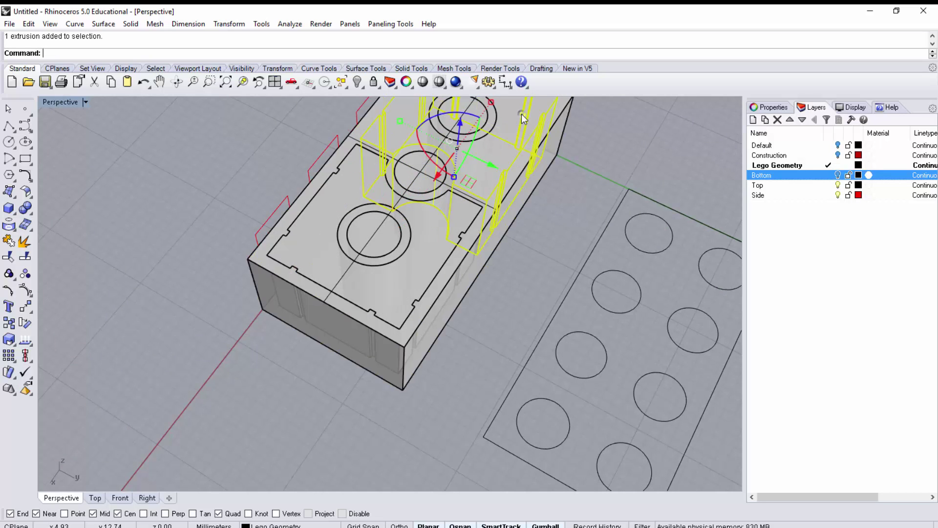
pyautogui.moveTo(554, 157); pyautogui.dragTo(555, 161, button='right')
pyautogui.moveTo(571, 222); pyautogui.dragTo(570, 220, button='right')
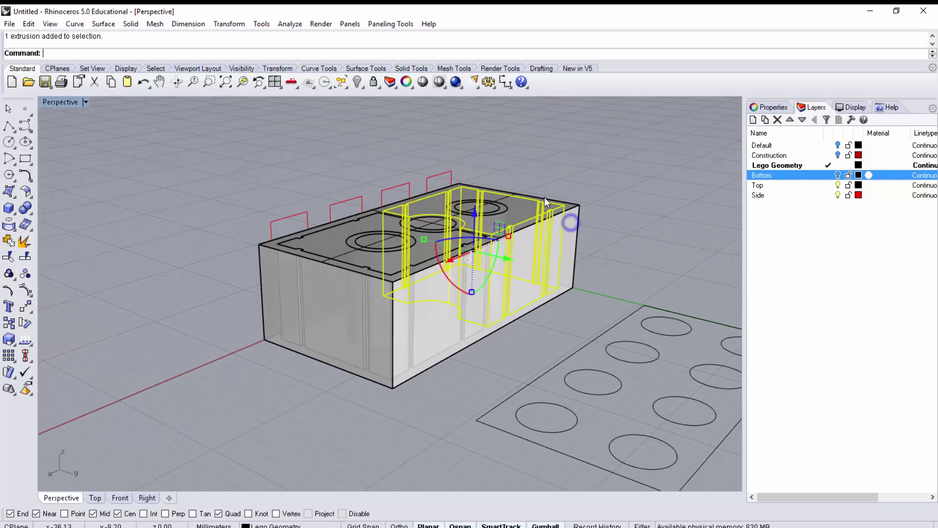
pyautogui.scroll(5, 571, 213)
pyautogui.moveTo(617, 151); pyautogui.dragTo(624, 175, button='right')
pyautogui.click(639, 160)
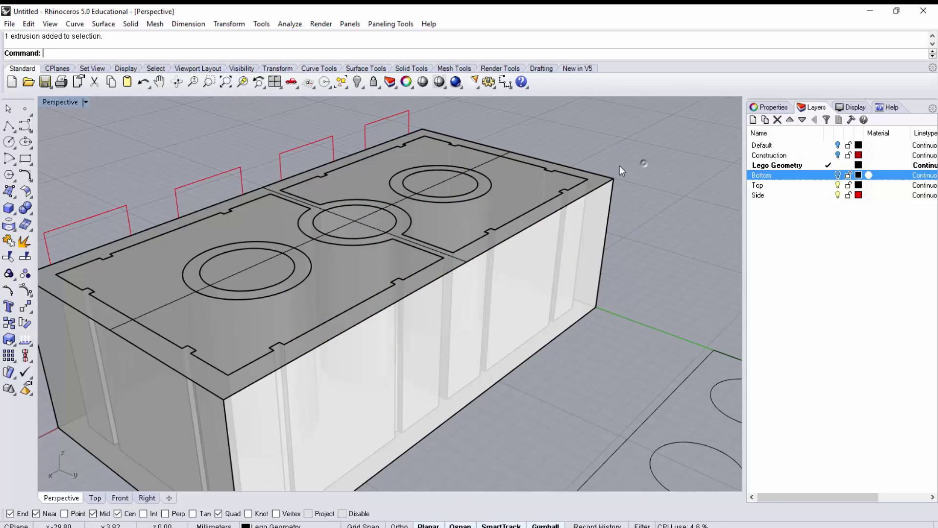
pyautogui.click(598, 178)
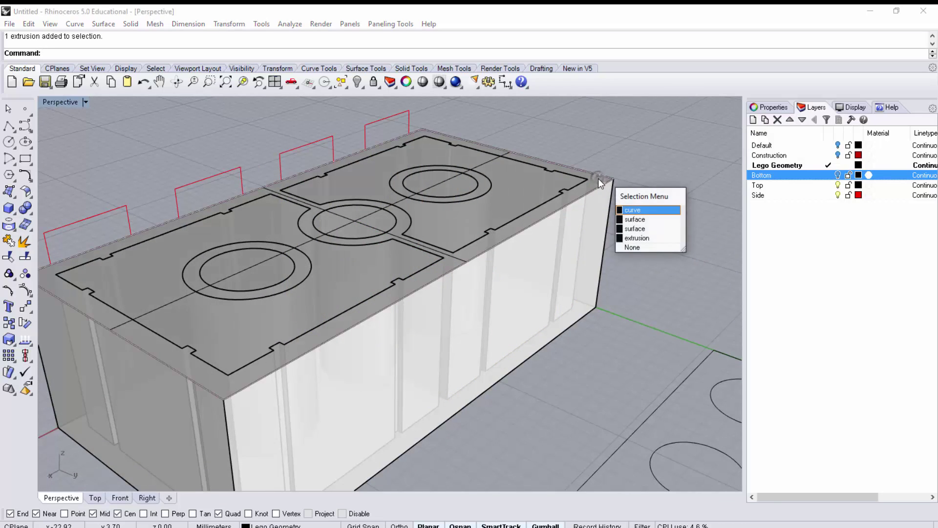
pyautogui.click(641, 219)
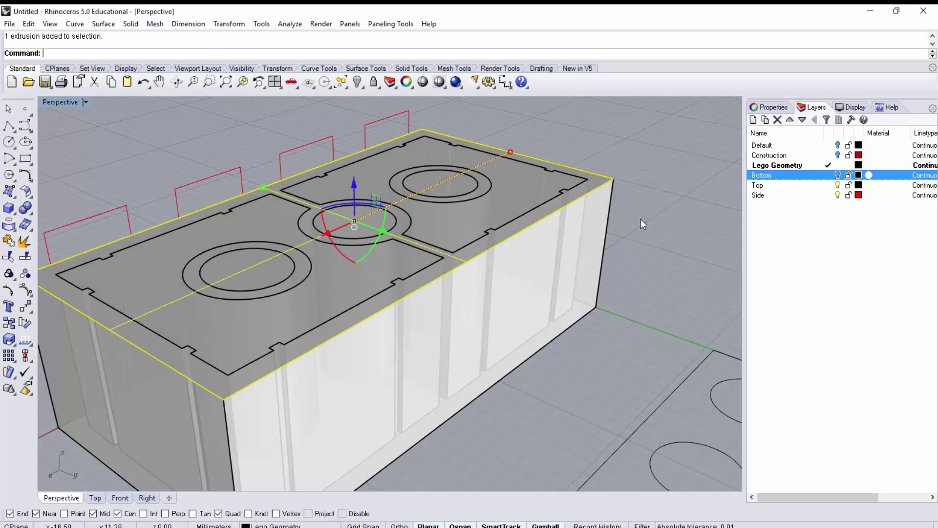
pyautogui.press('Delete')
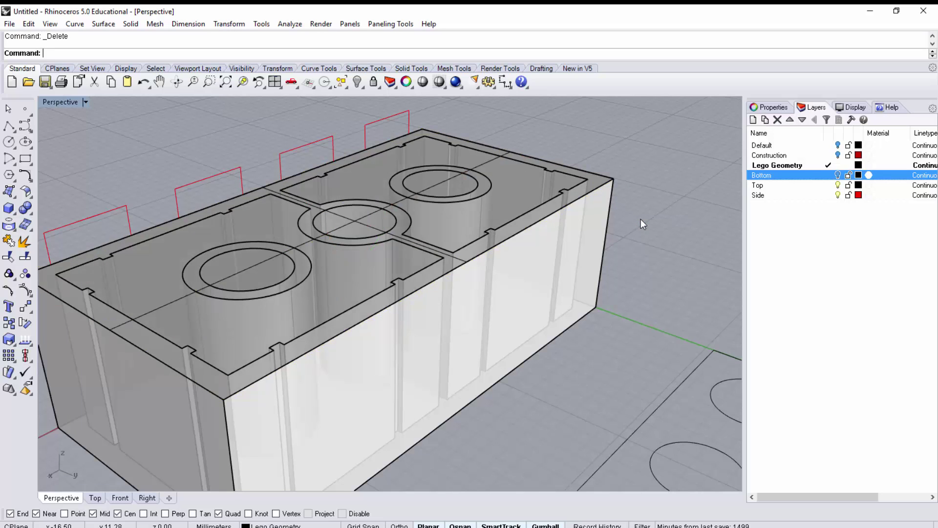
# Try to move the flat top surface by 1 mm from the brick's upper corner using Move with Vertical=Yes
pyautogui.click(597, 182)
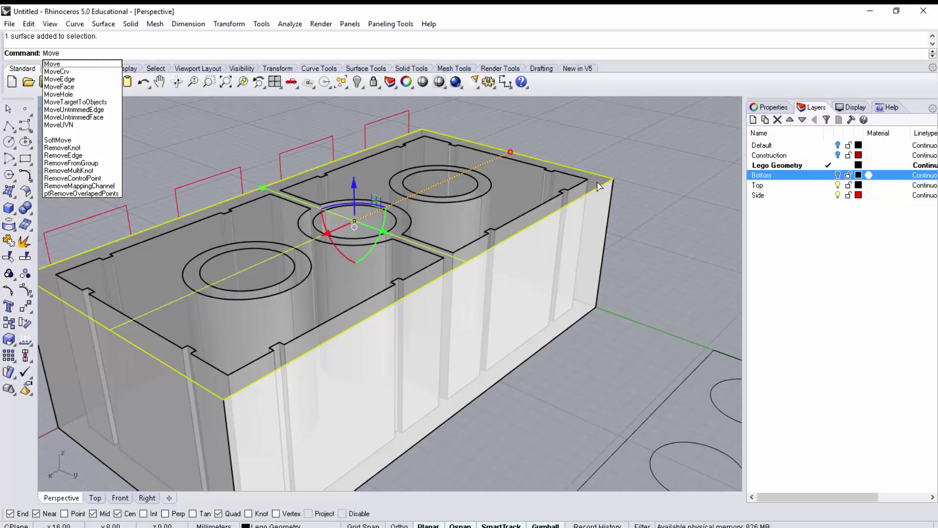
pyautogui.press('Return')
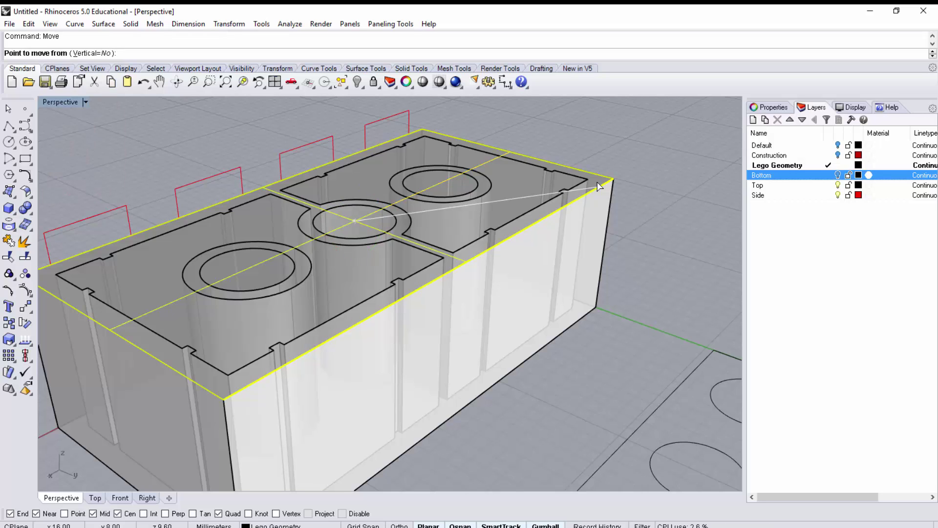
pyautogui.click(86, 54)
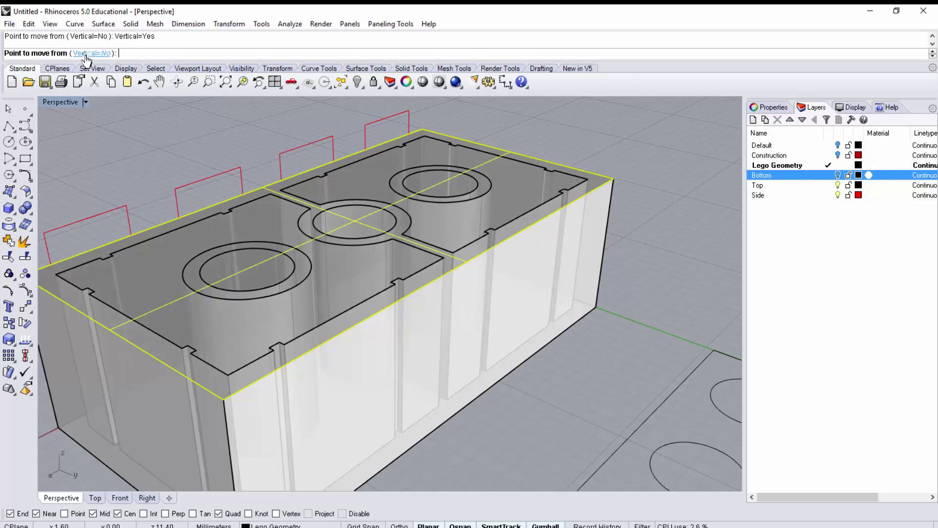
pyautogui.click(612, 178)
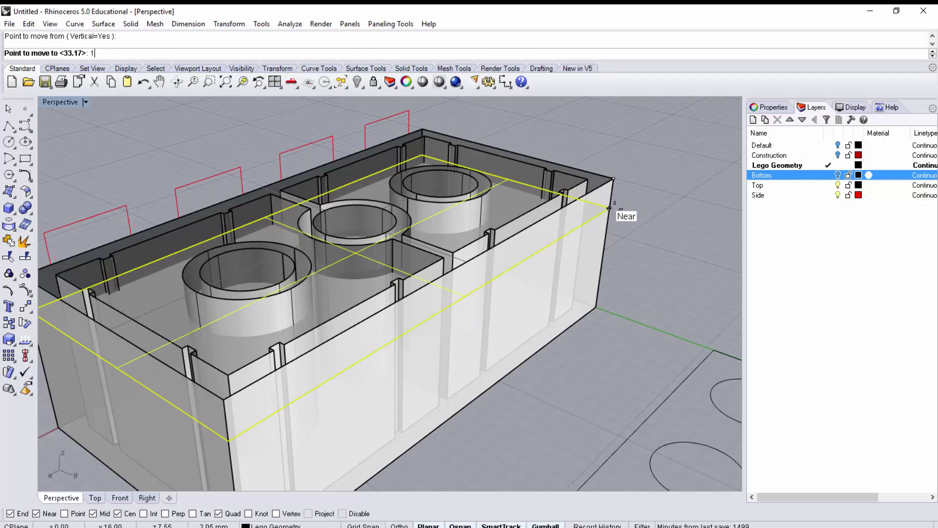
pyautogui.press('Return')
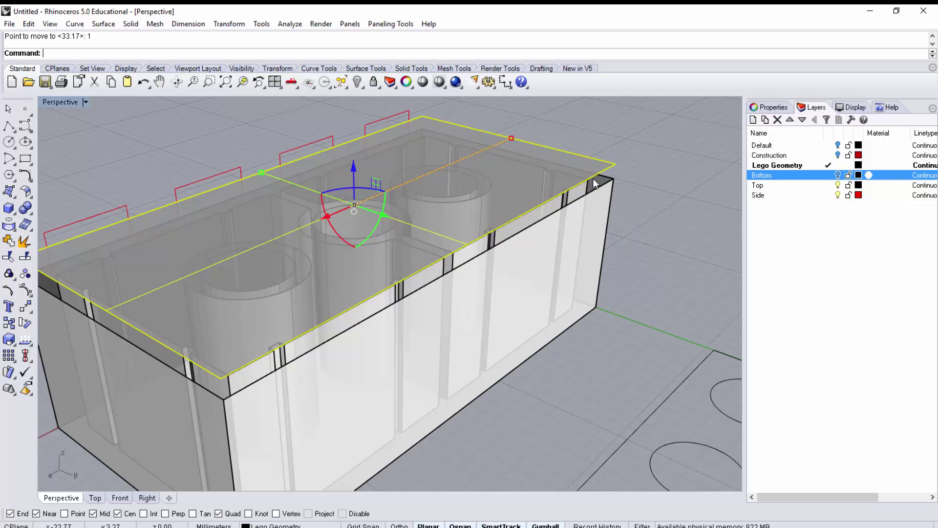
pyautogui.hotkey('ctrl', 'z')
# Try to move the top surface about 2.23 mm down the brick's vertical corner edge and delete it
pyautogui.press('Return')
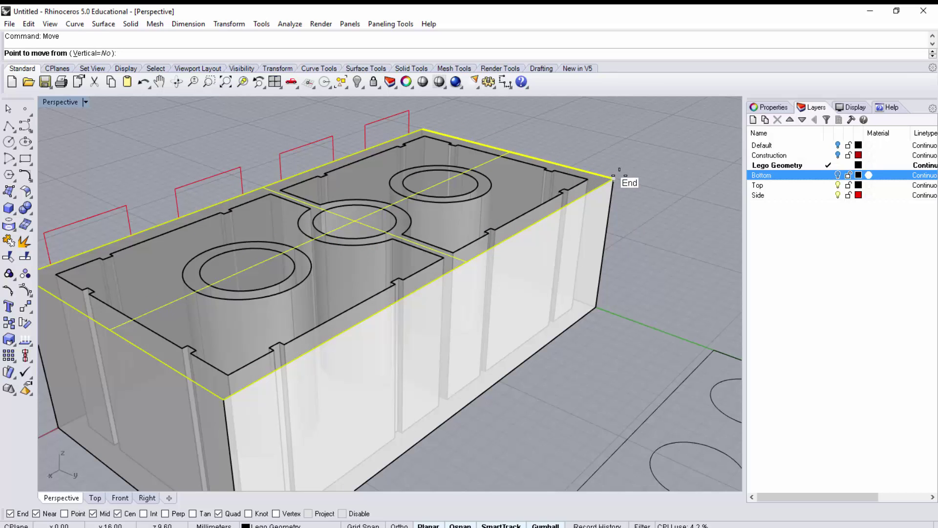
pyautogui.click(613, 176)
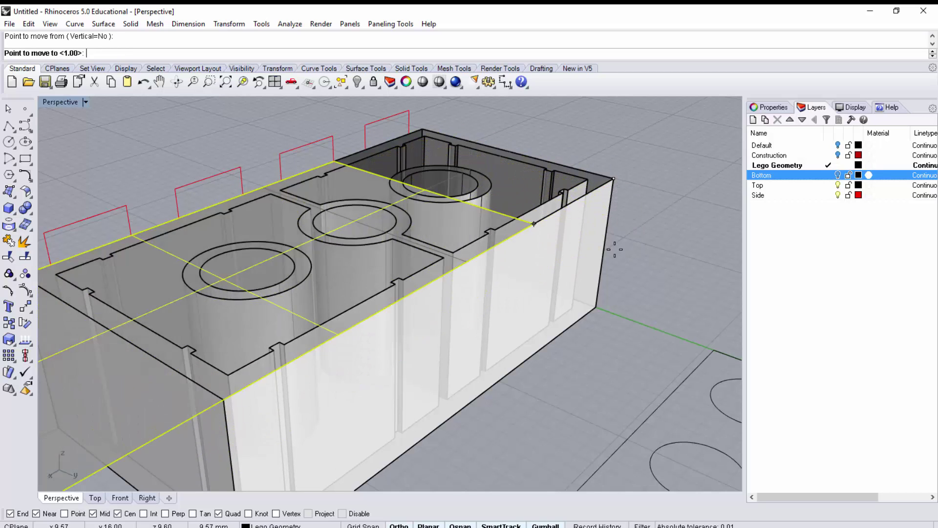
pyautogui.press('shift')
pyautogui.click(610, 211)
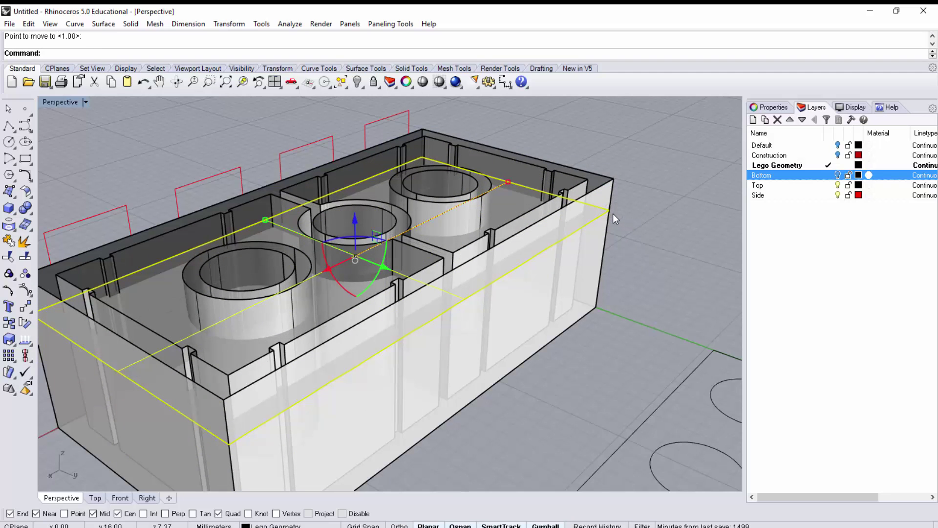
pyautogui.press('Delete')
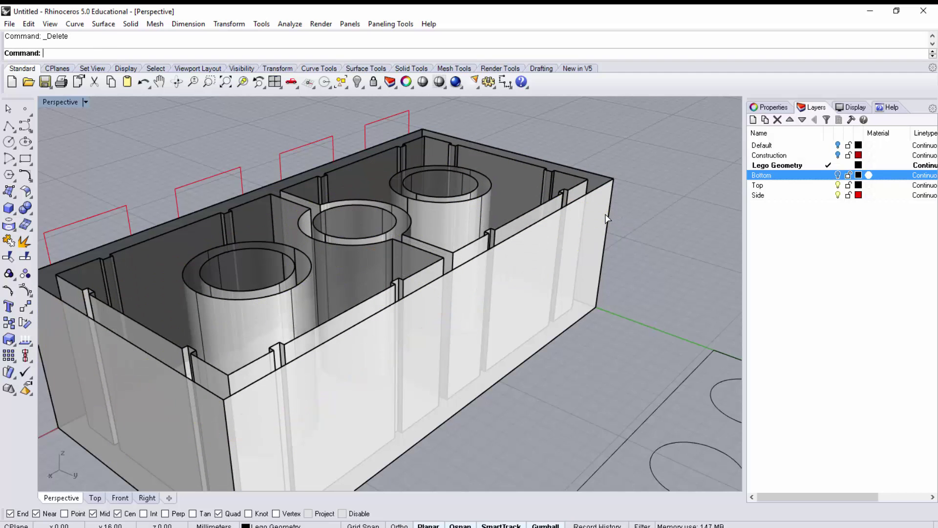
pyautogui.hotkey('ctrl', 'z')
pyautogui.hotkey('ctrl', 'z')
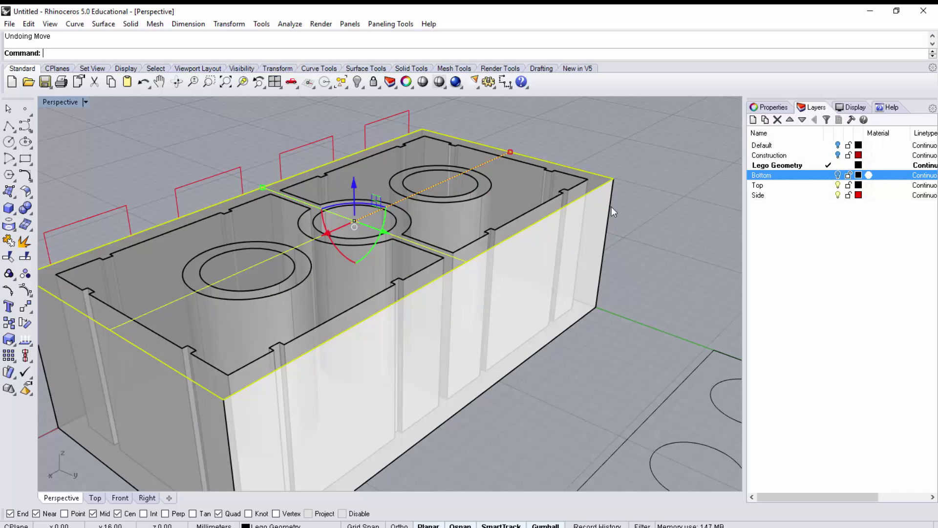
# Move the top surface 1 mm down along the vertical edge from the brick's upper corner
pyautogui.press('Return')
pyautogui.click(612, 178)
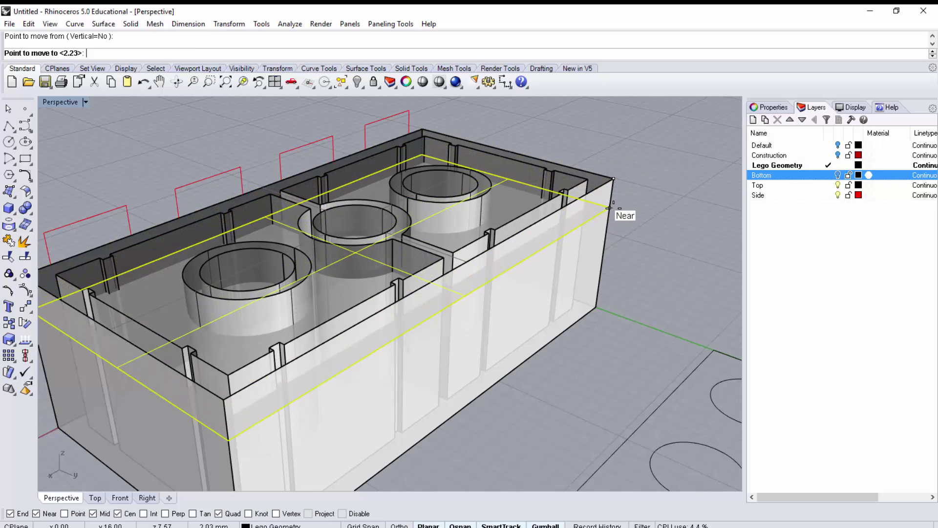
pyautogui.write('1')
pyautogui.press('Return')
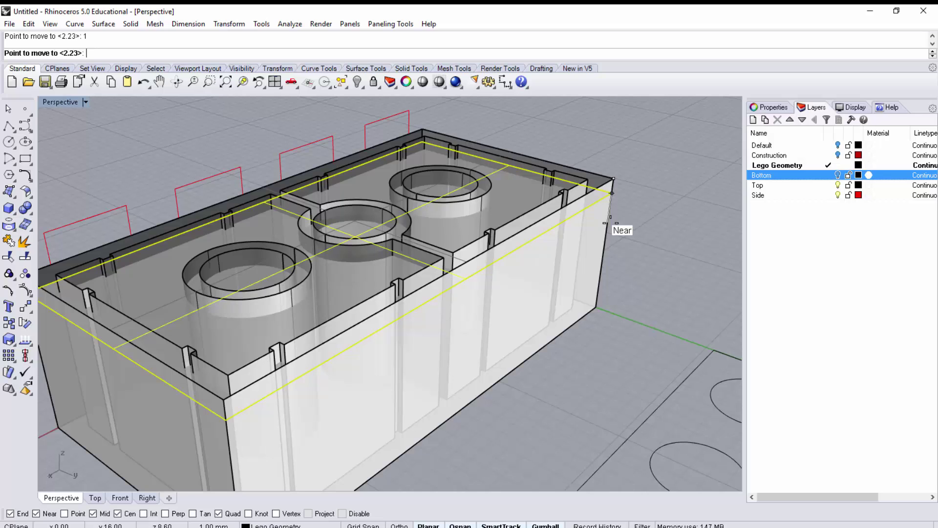
pyautogui.click(611, 223)
# Examine from several sides how the lowered surface cuts through the outer wall, inner walls and tubes
pyautogui.moveTo(461, 215); pyautogui.dragTo(238, 243, button='right')
pyautogui.moveTo(336, 205); pyautogui.dragTo(323, 254, button='right')
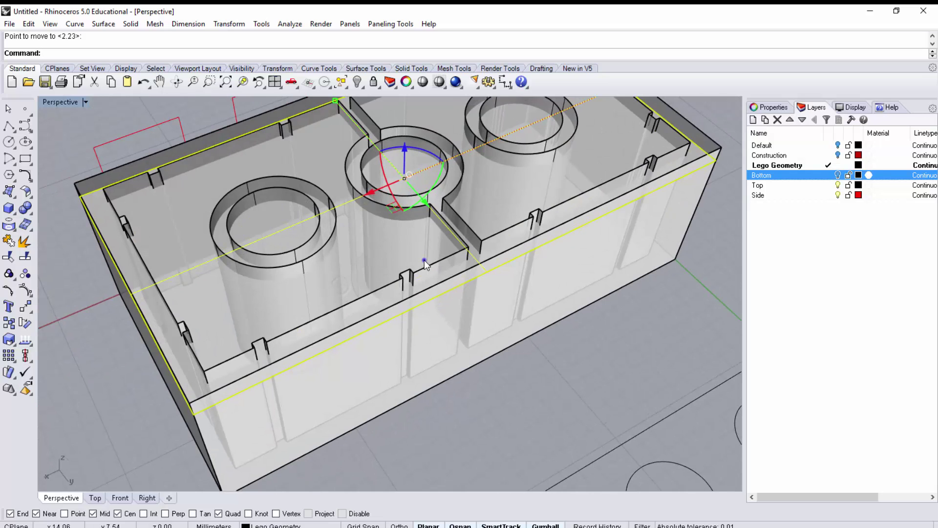
pyautogui.moveTo(424, 260); pyautogui.dragTo(452, 293, button='right')
pyautogui.keyDown('ctrl'); pyautogui.keyDown('shift'); pyautogui.click(492, 227); pyautogui.keyUp('shift'); pyautogui.keyUp('ctrl')
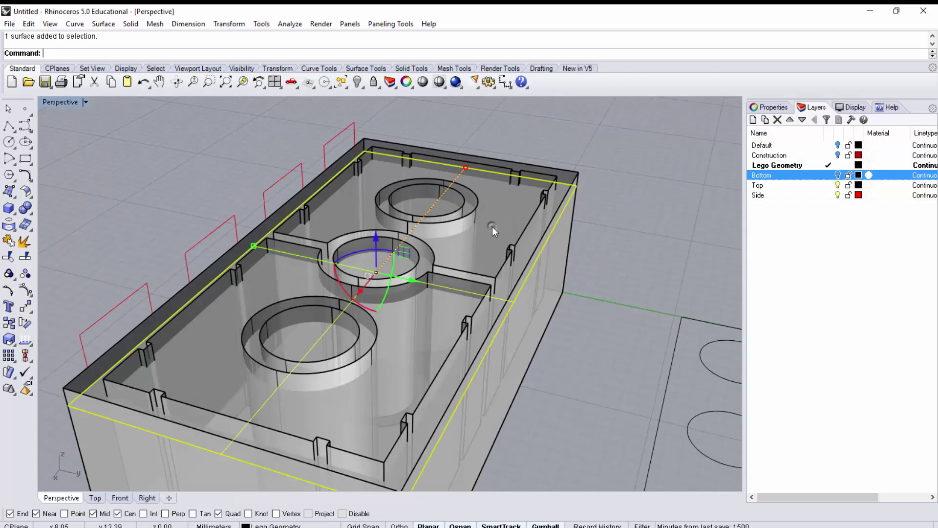
pyautogui.moveTo(499, 241); pyautogui.dragTo(478, 240, button='right')
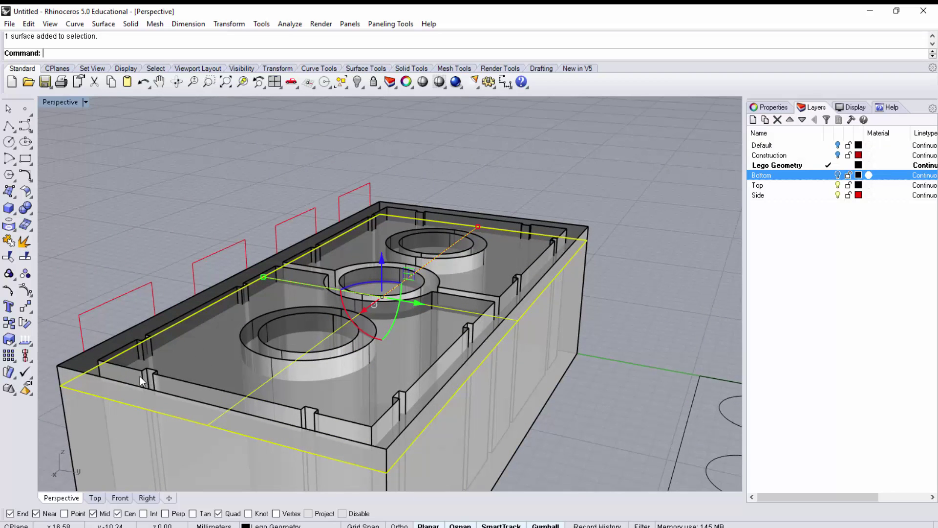
pyautogui.moveTo(444, 275); pyautogui.dragTo(352, 341, button='right')
pyautogui.moveTo(503, 261); pyautogui.dragTo(379, 254, button='right')
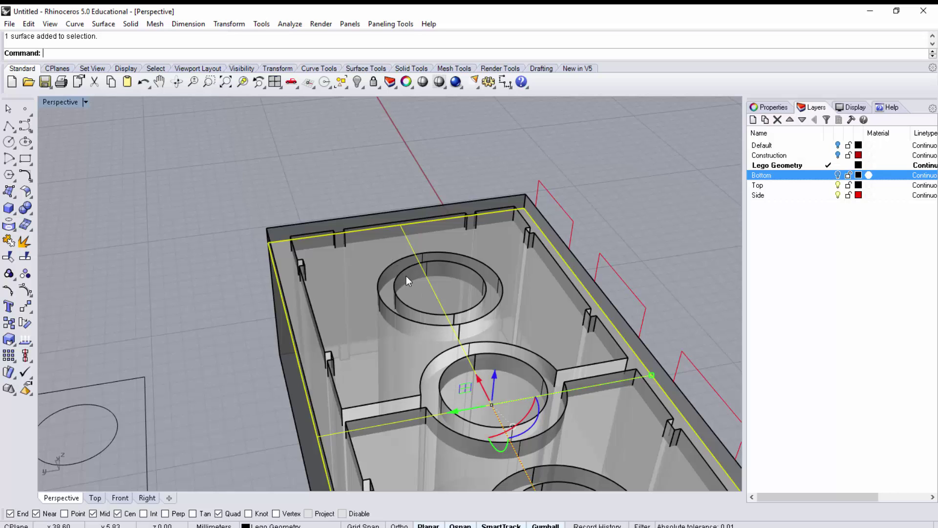
pyautogui.moveTo(406, 276); pyautogui.dragTo(376, 358, button='right')
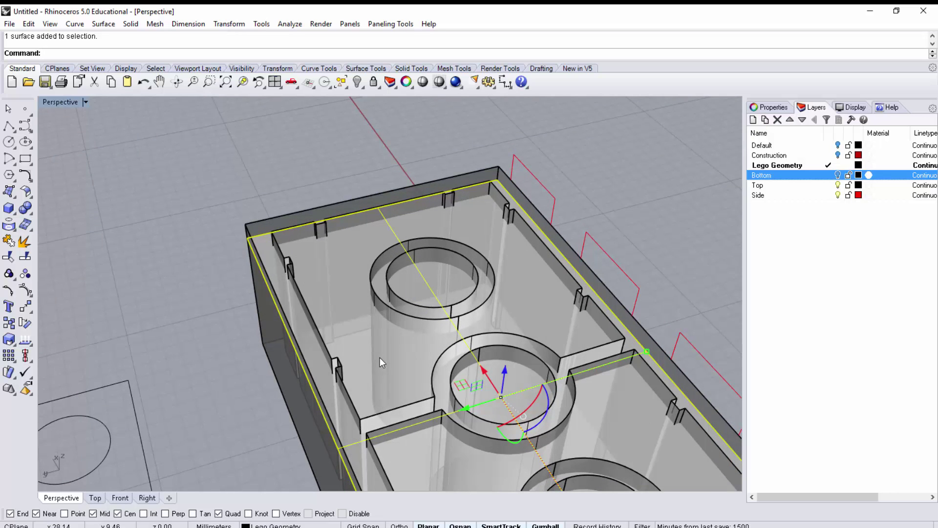
# Using the lowered surface as the cutter, trim away the upper parts of the first inner wall and its end tube's two walls
pyautogui.write('Trim')
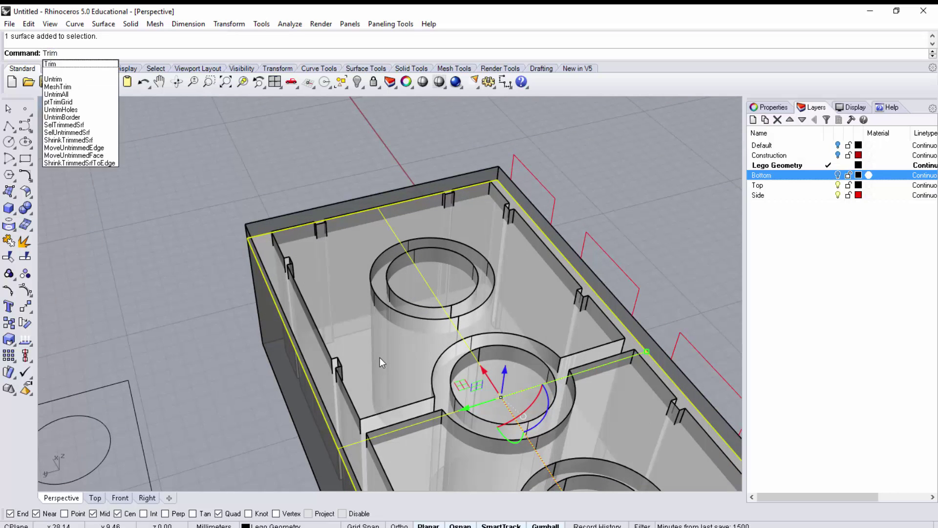
pyautogui.press('Return')
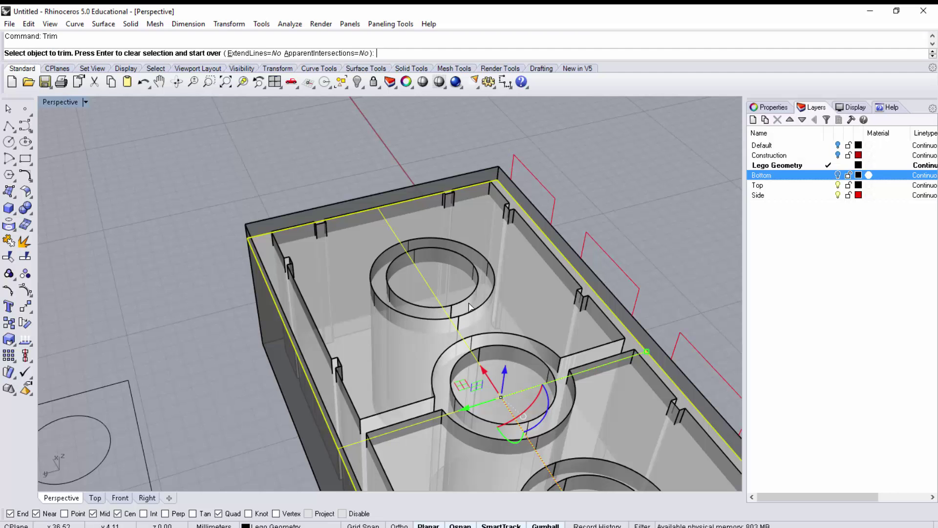
pyautogui.moveTo(474, 310); pyautogui.dragTo(512, 277, button='right')
pyautogui.scroll(3, 415, 325)
pyautogui.click(414, 324)
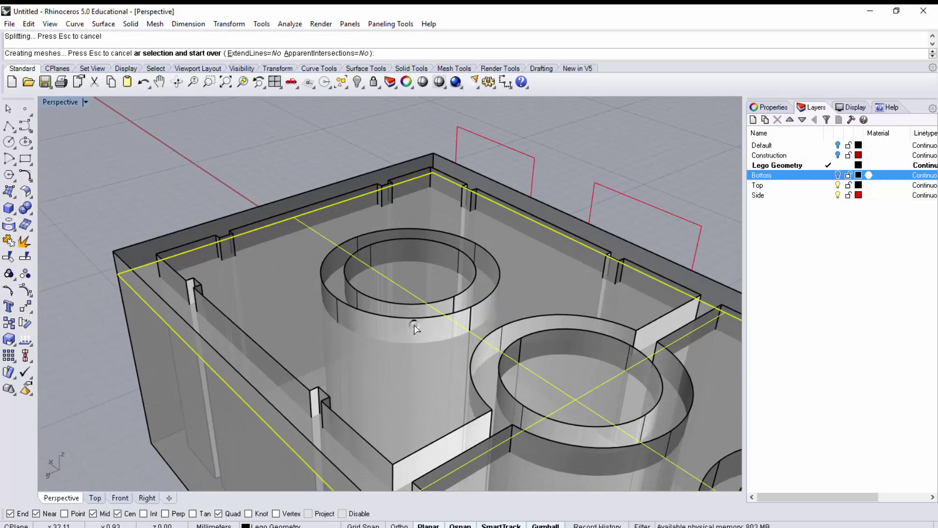
pyautogui.hotkey('ctrl', 'z')
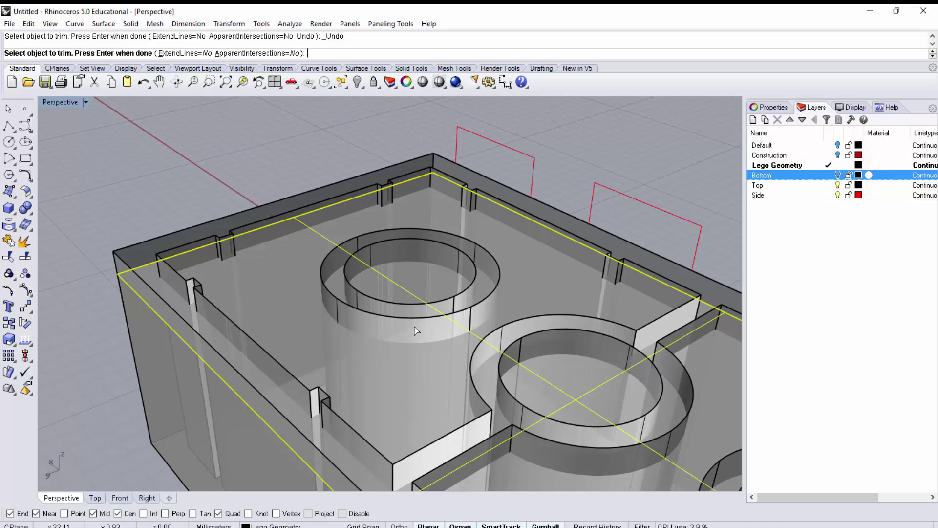
pyautogui.moveTo(416, 327); pyautogui.dragTo(356, 295, button='right')
pyautogui.moveTo(274, 336); pyautogui.dragTo(309, 313, button='right')
pyautogui.click(306, 318)
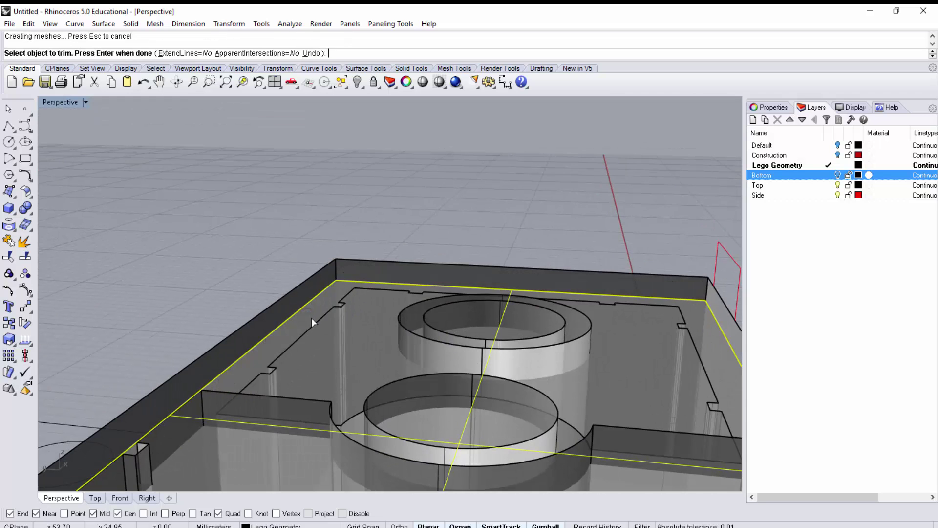
pyautogui.moveTo(382, 316); pyautogui.dragTo(418, 338, button='right')
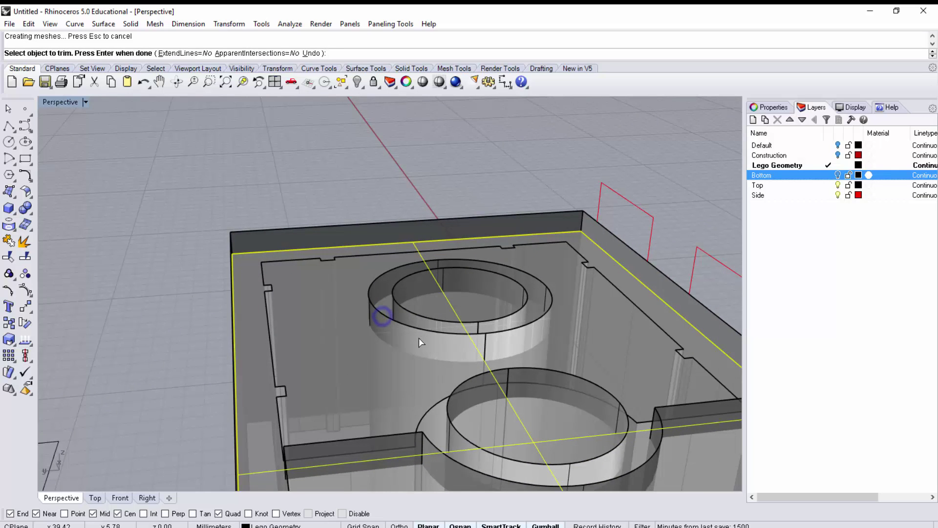
pyautogui.click(396, 298)
pyautogui.click(396, 281)
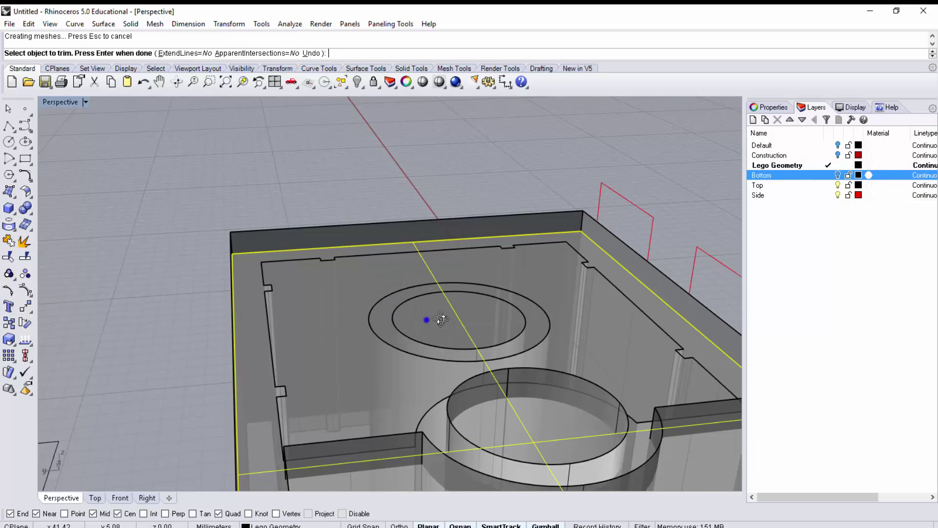
# Trim the middle tube's inner cylinder and the second inner wall above the lowered surface
pyautogui.moveTo(398, 289); pyautogui.dragTo(436, 242, button='right')
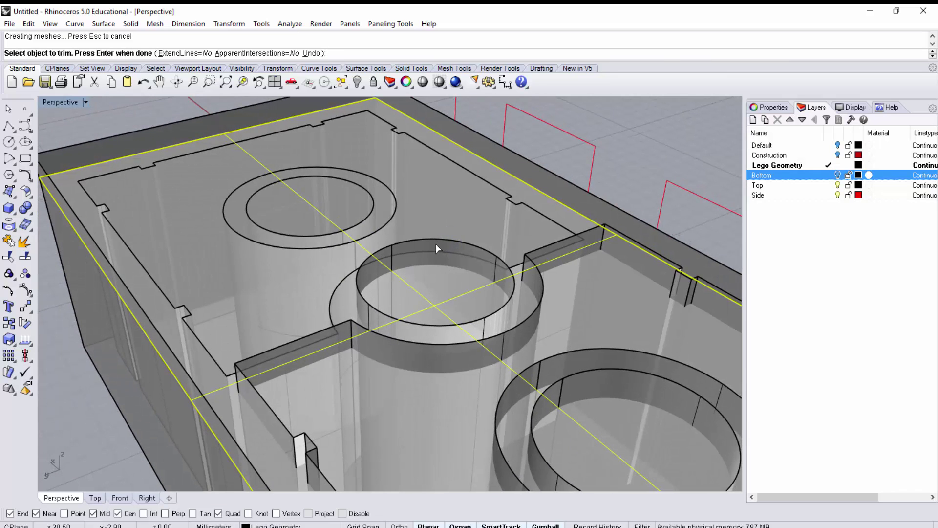
pyautogui.click(436, 241)
pyautogui.moveTo(495, 320); pyautogui.dragTo(366, 210, button='right')
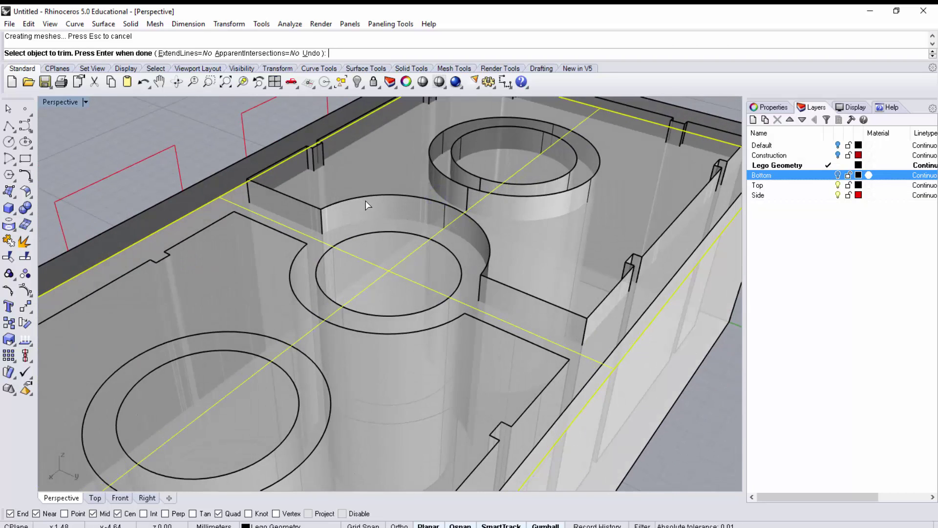
pyautogui.click(368, 205)
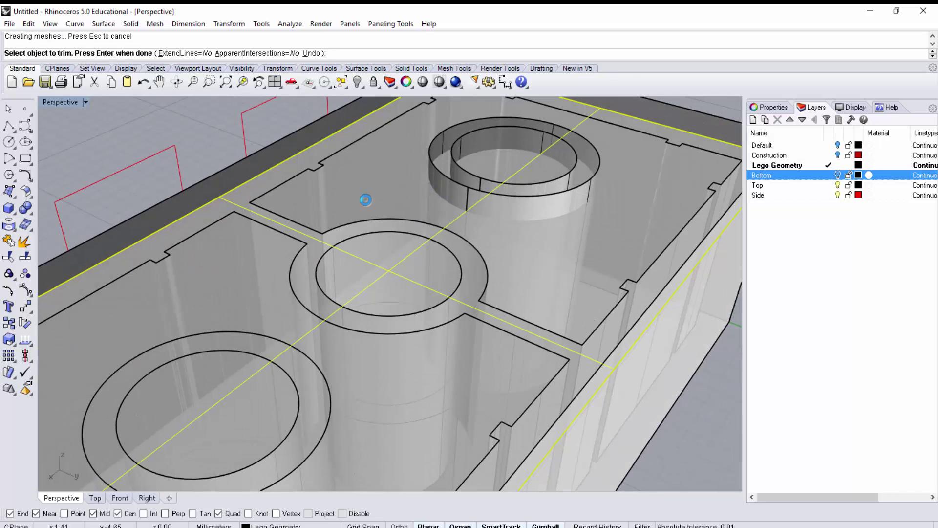
# Trim the outer and inner cylinders of the remaining end tube above the lowered surface and finish trimming
pyautogui.click(447, 184)
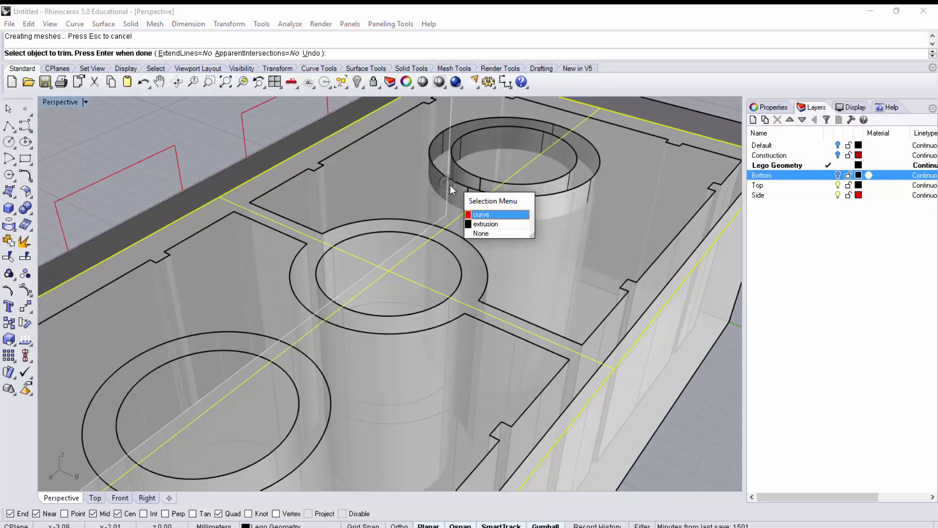
pyautogui.click(491, 233)
pyautogui.moveTo(539, 211); pyautogui.dragTo(476, 212, button='right')
pyautogui.scroll(5, 509, 219)
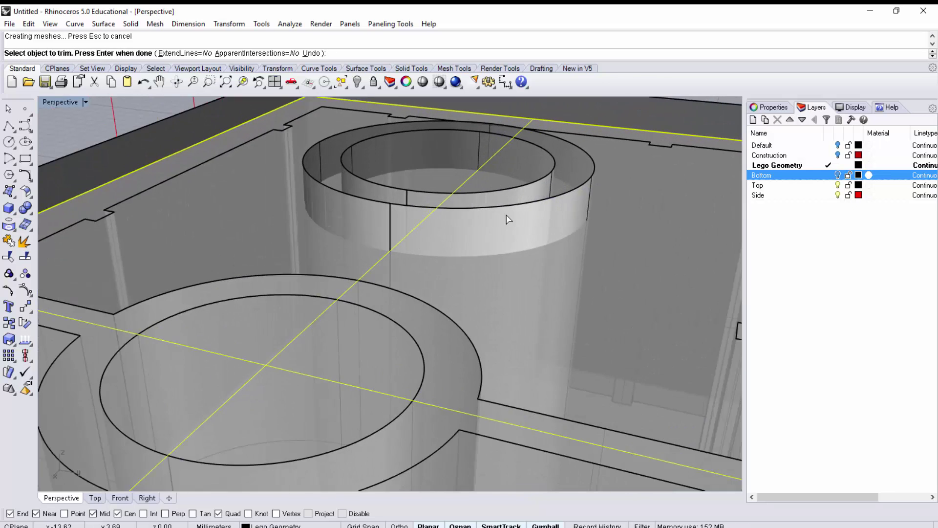
pyautogui.click(509, 209)
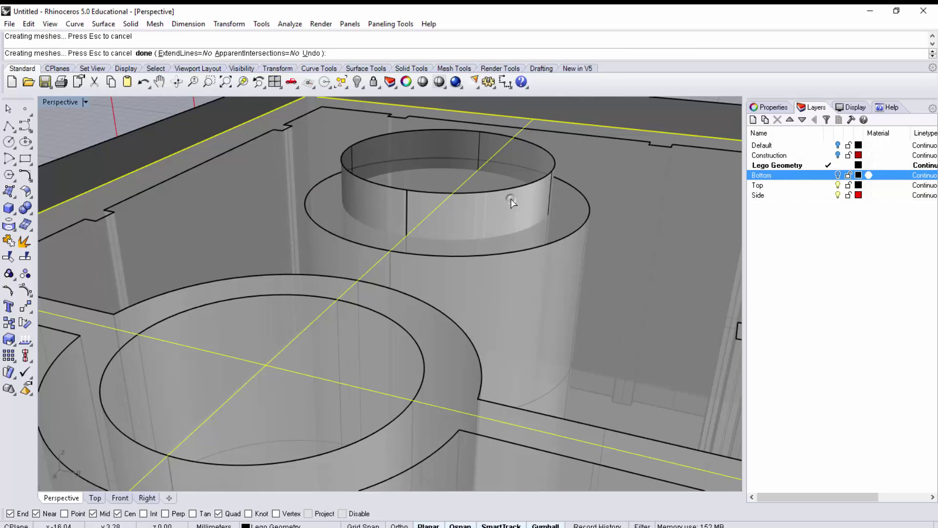
pyautogui.scroll(-5, 556, 190)
pyautogui.scroll(8, 538, 308)
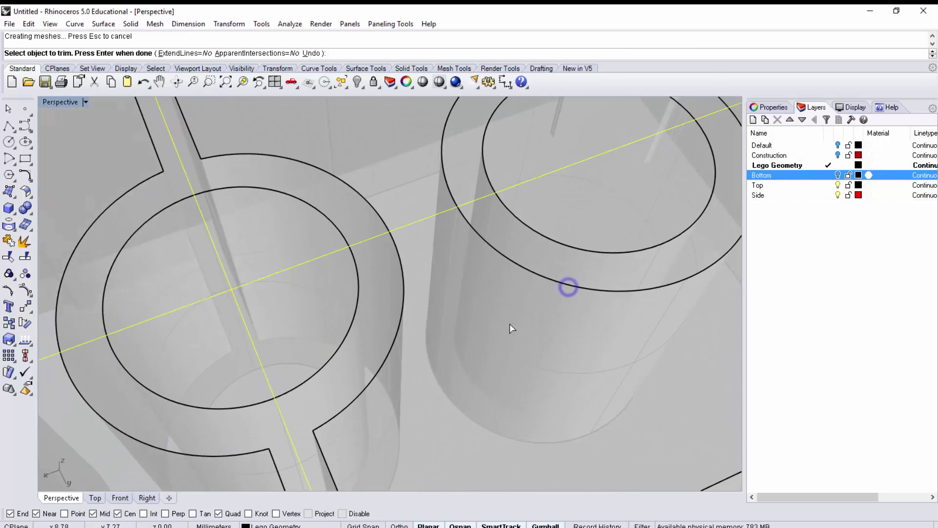
pyautogui.scroll(-6, 511, 325)
pyautogui.moveTo(582, 316); pyautogui.dragTo(386, 310, button='right')
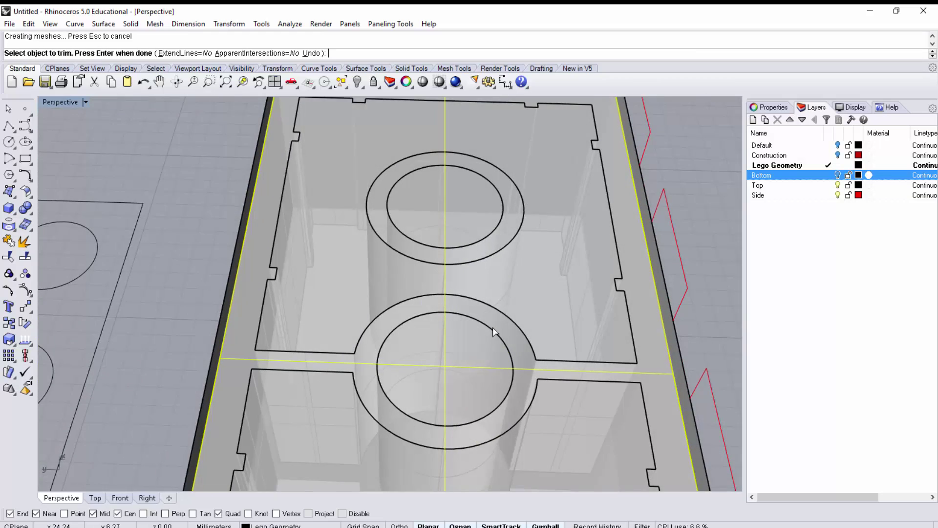
pyautogui.keyDown('shift'); pyautogui.moveTo(493, 327); pyautogui.dragTo(320, 324, button='right'); pyautogui.keyUp('shift')
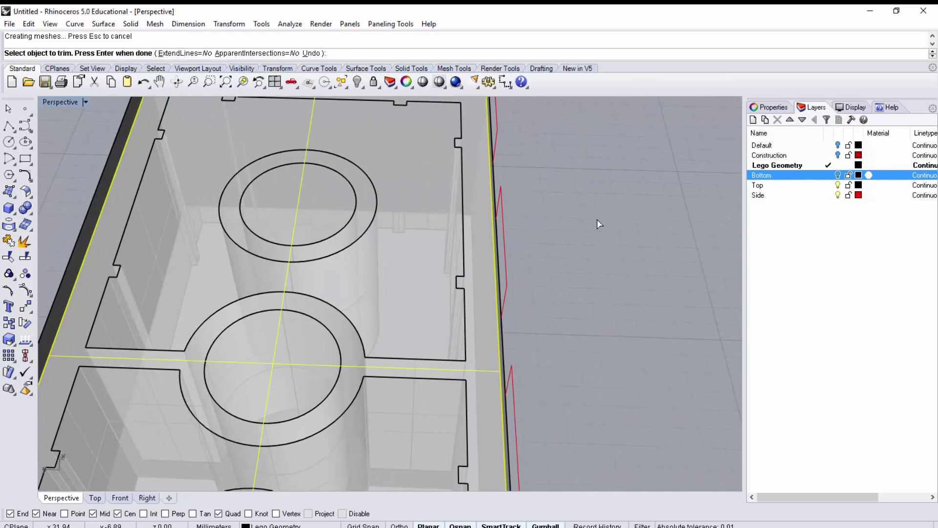
pyautogui.press('Return')
# Examine the lowered surface and the trimmed inner walls and tubes from several angles
pyautogui.moveTo(564, 260); pyautogui.dragTo(550, 313, button='right')
pyautogui.keyDown('shift'); pyautogui.moveTo(375, 281); pyautogui.dragTo(573, 206, button='right'); pyautogui.keyUp('shift')
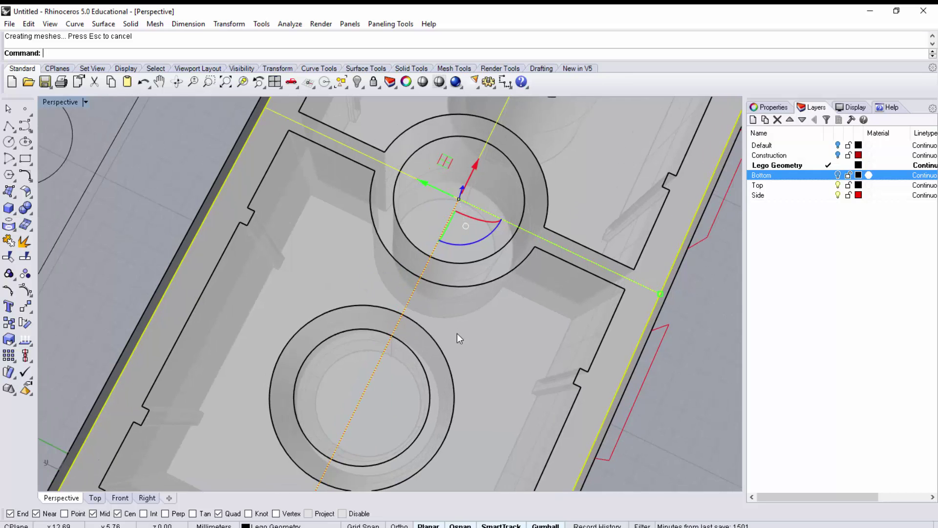
pyautogui.moveTo(459, 339); pyautogui.dragTo(489, 258, button='right')
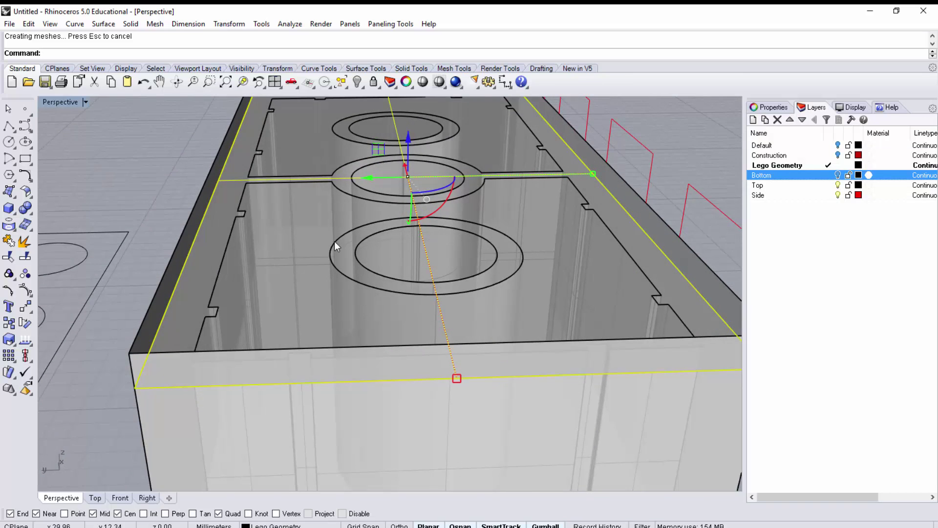
pyautogui.moveTo(274, 224); pyautogui.dragTo(224, 287, button='right')
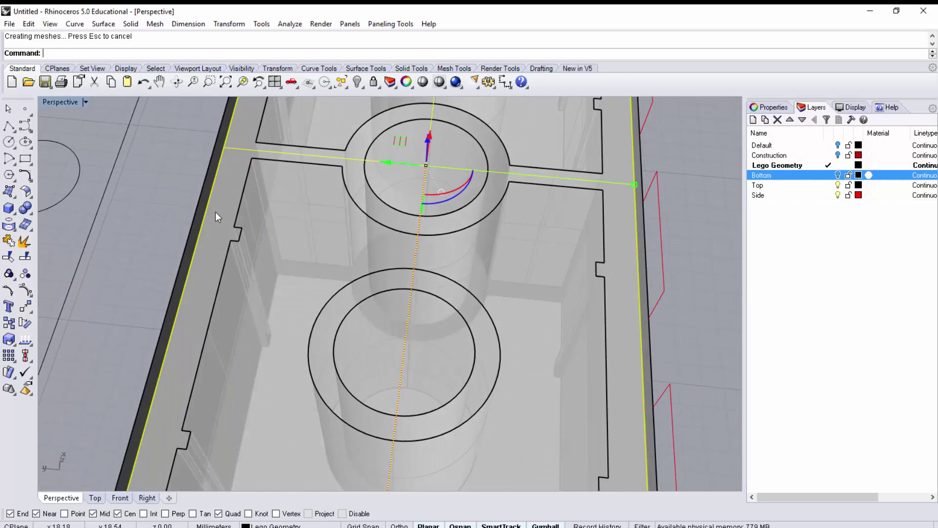
pyautogui.scroll(-3, 225, 246)
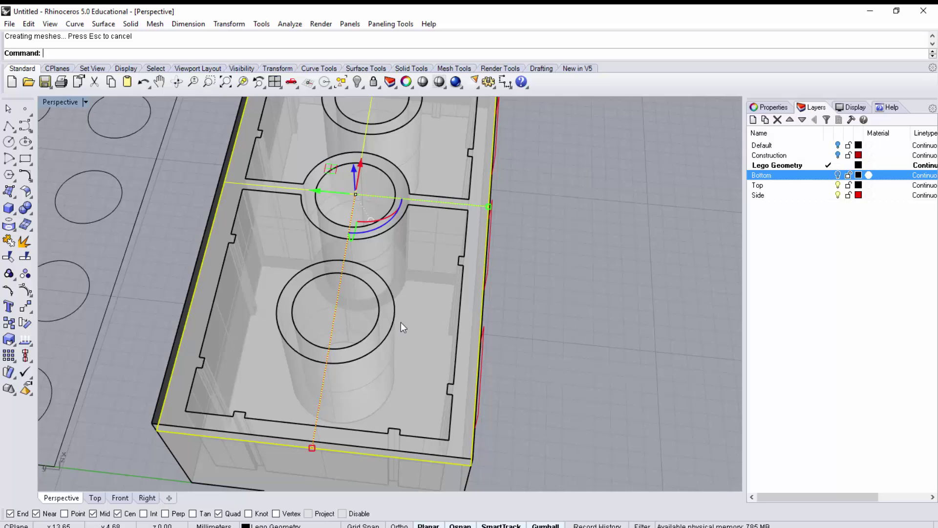
pyautogui.moveTo(404, 324); pyautogui.dragTo(455, 286, button='right')
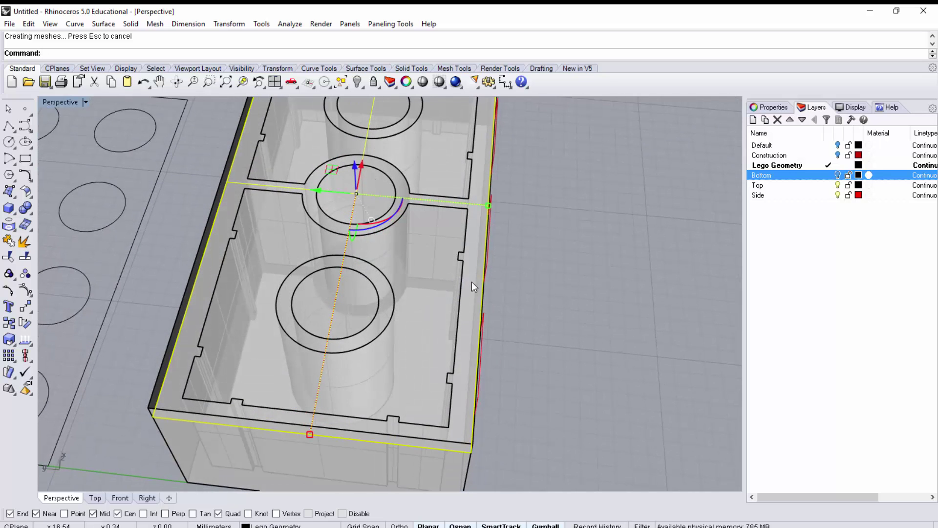
pyautogui.moveTo(389, 327); pyautogui.dragTo(407, 337, button='right')
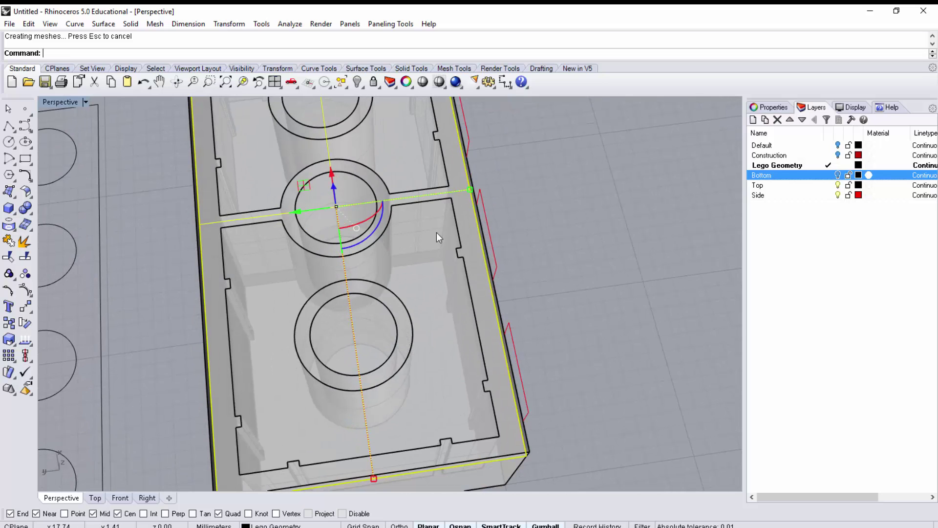
pyautogui.moveTo(438, 238); pyautogui.dragTo(412, 266, button='right')
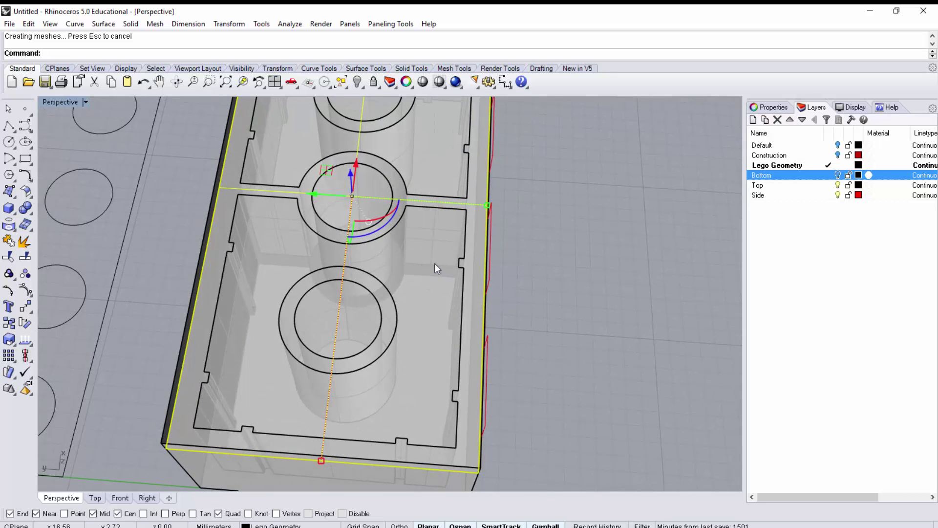
# Start a new Trim with one end tube's two cylinders, the middle tube's inner cylinder and both inner walls as cutting objects
pyautogui.press('Escape')
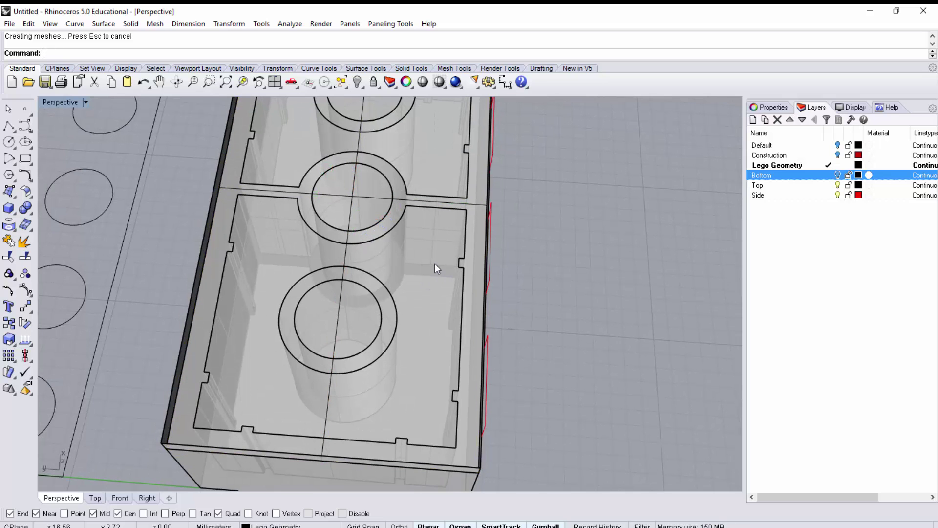
pyautogui.moveTo(552, 300); pyautogui.dragTo(550, 255, button='right')
pyautogui.write('rim')
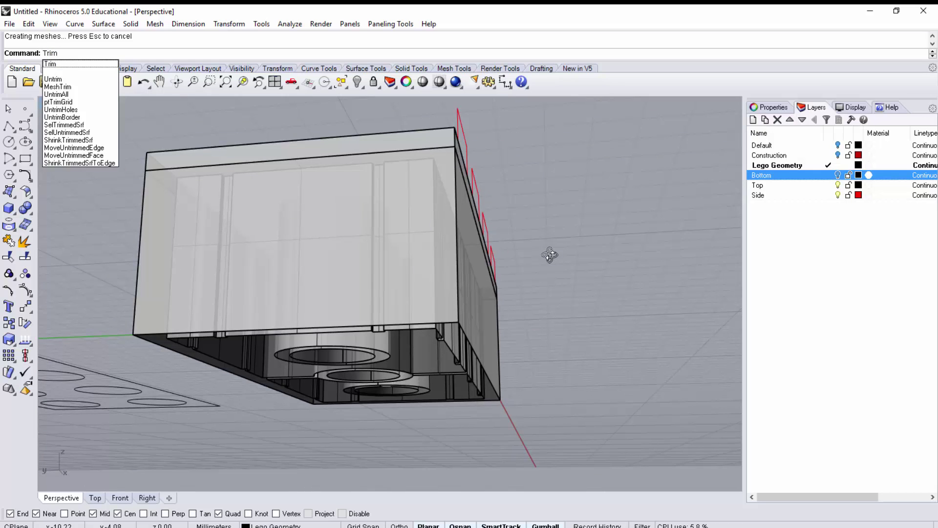
pyautogui.press('Return')
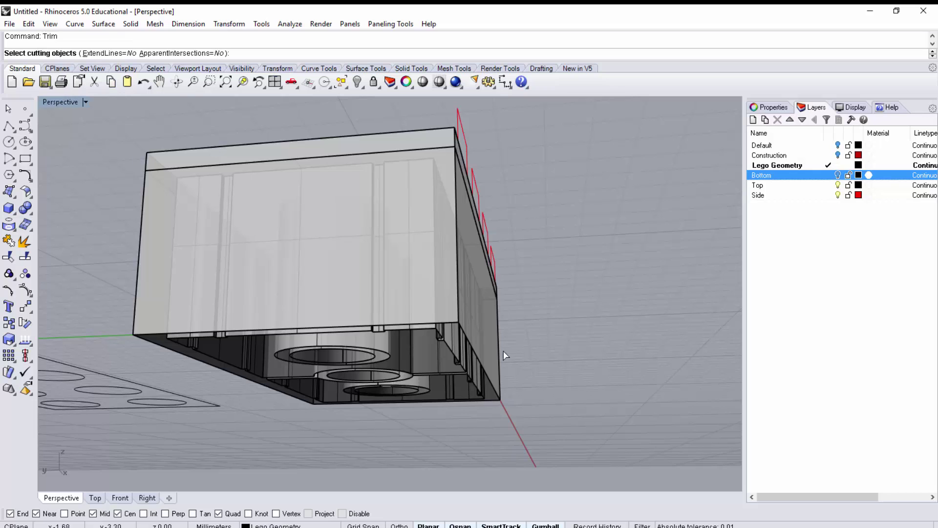
pyautogui.moveTo(505, 356); pyautogui.dragTo(396, 272, button='right')
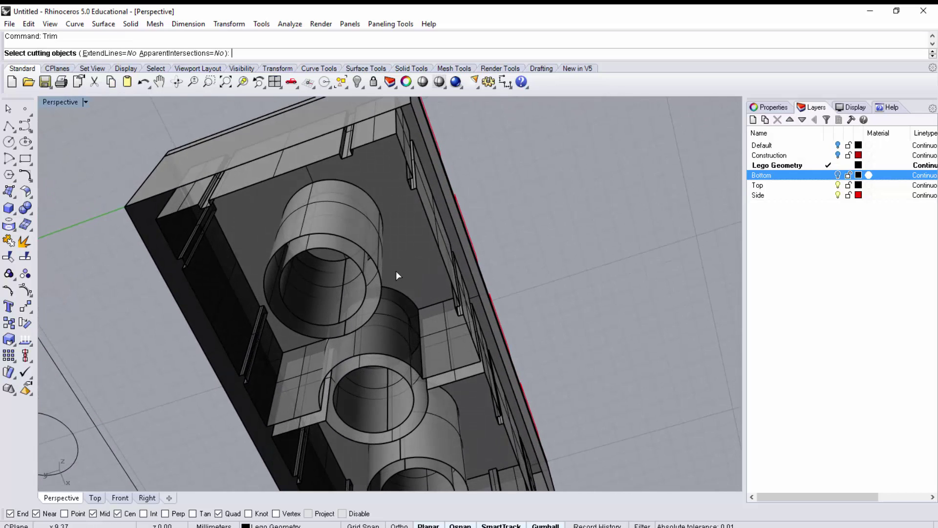
pyautogui.click(340, 238)
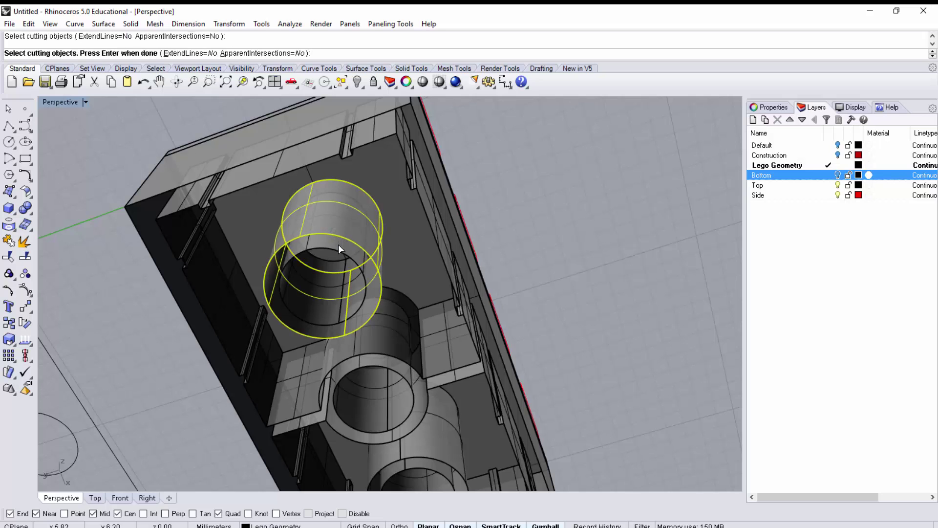
pyautogui.click(346, 253)
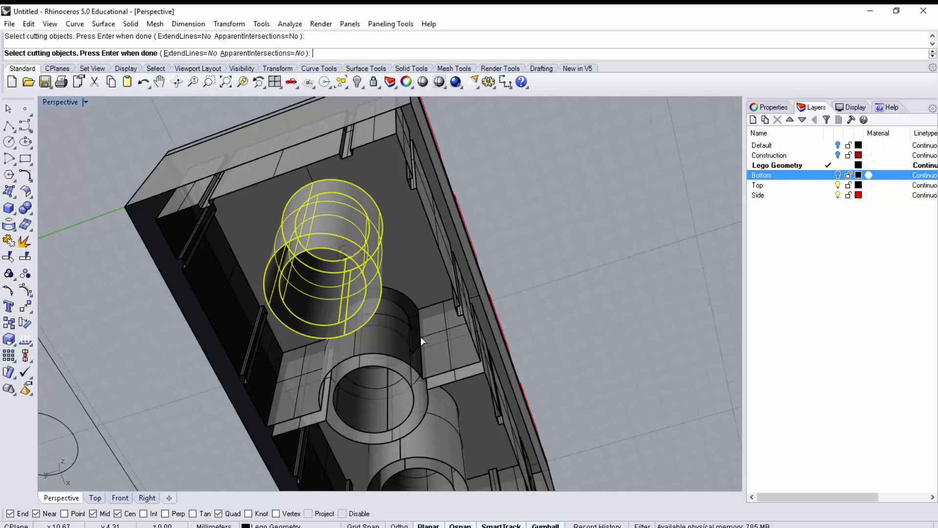
pyautogui.moveTo(420, 336)
pyautogui.mouseDown(button='right')
pyautogui.moveTo(429, 350)
pyautogui.moveTo(411, 341)
pyautogui.mouseUp(button='right')
pyautogui.click(411, 342)
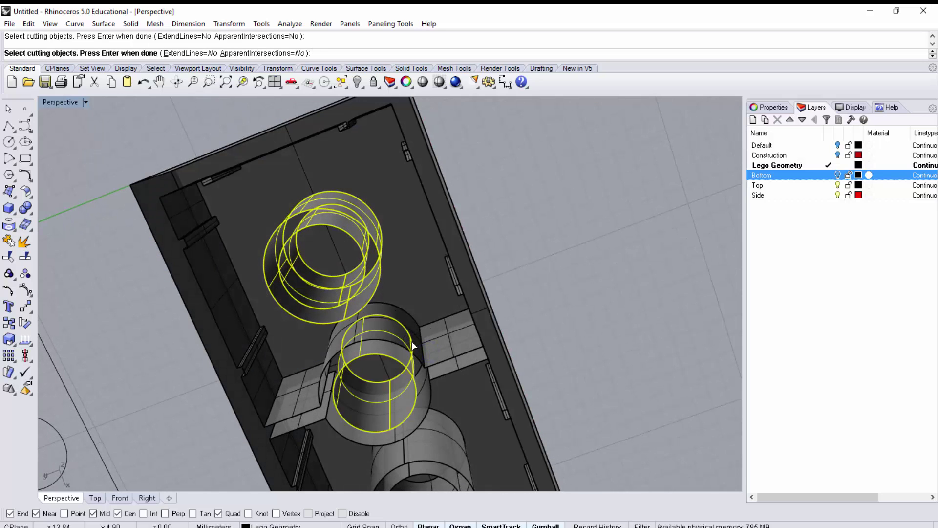
pyautogui.moveTo(419, 393)
pyautogui.mouseDown(button='right')
pyautogui.moveTo(436, 384)
pyautogui.moveTo(423, 407)
pyautogui.mouseUp(button='right')
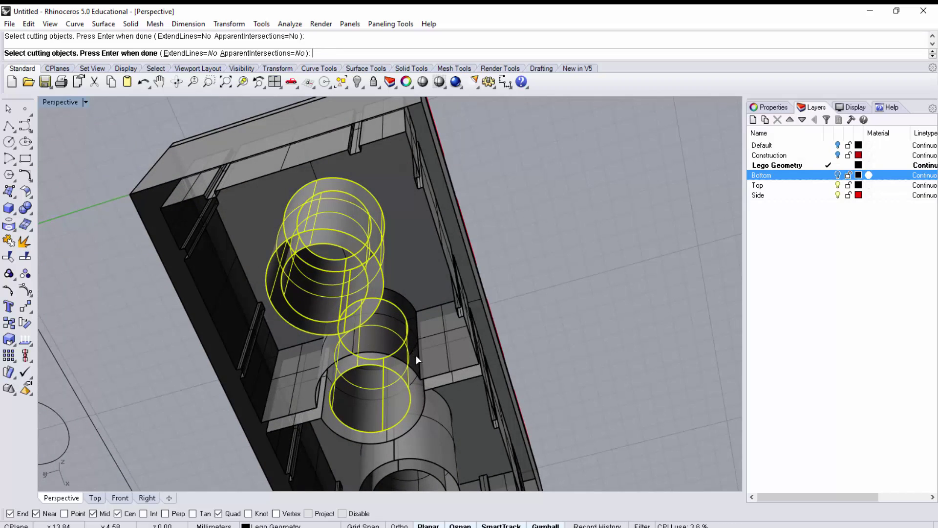
pyautogui.click(443, 372)
pyautogui.click(450, 382)
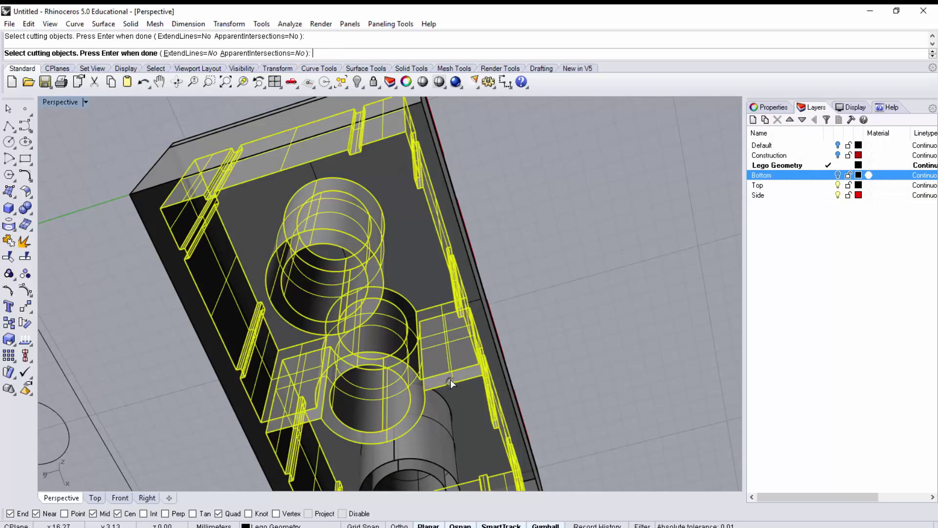
# Add the other end tube's two cylinders and the brick's outer wall to the cutting objects and accept the set
pyautogui.moveTo(442, 374); pyautogui.dragTo(439, 404, button='right')
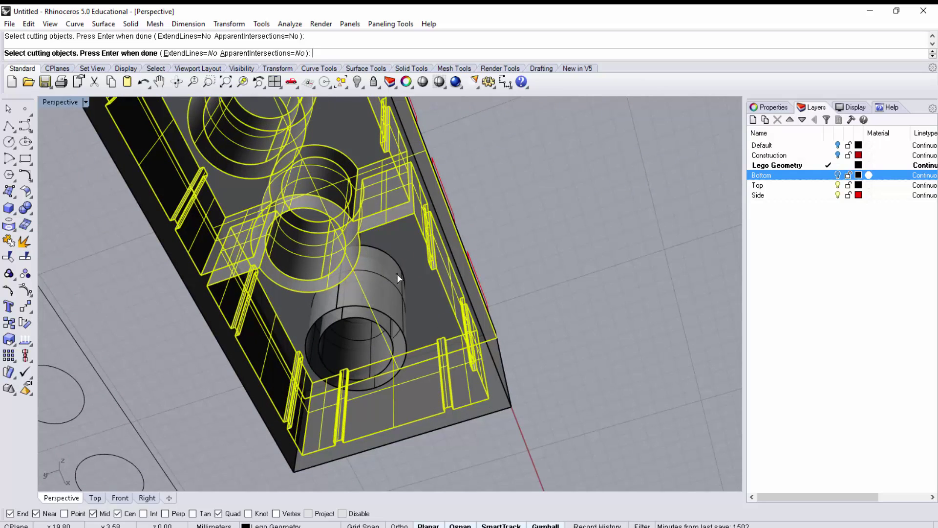
pyautogui.moveTo(397, 273); pyautogui.dragTo(398, 313, button='right')
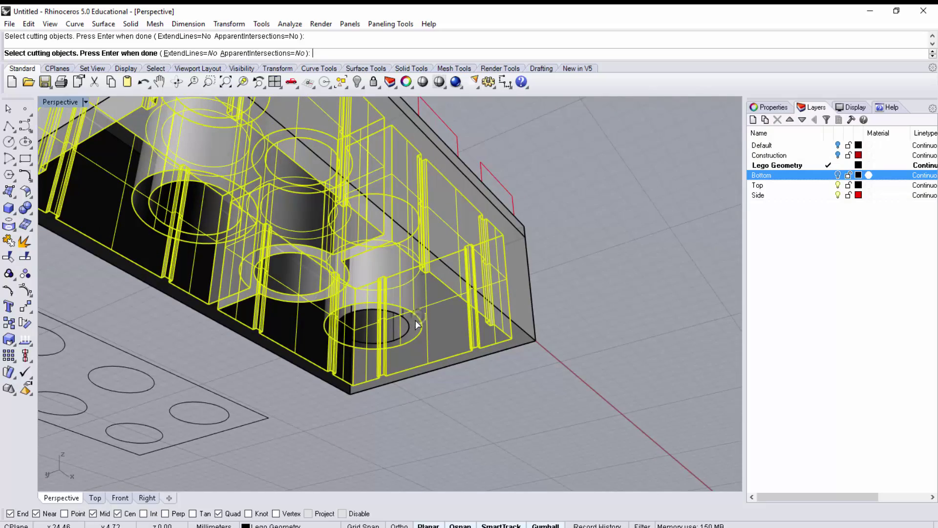
pyautogui.moveTo(408, 324); pyautogui.dragTo(395, 299, button='right')
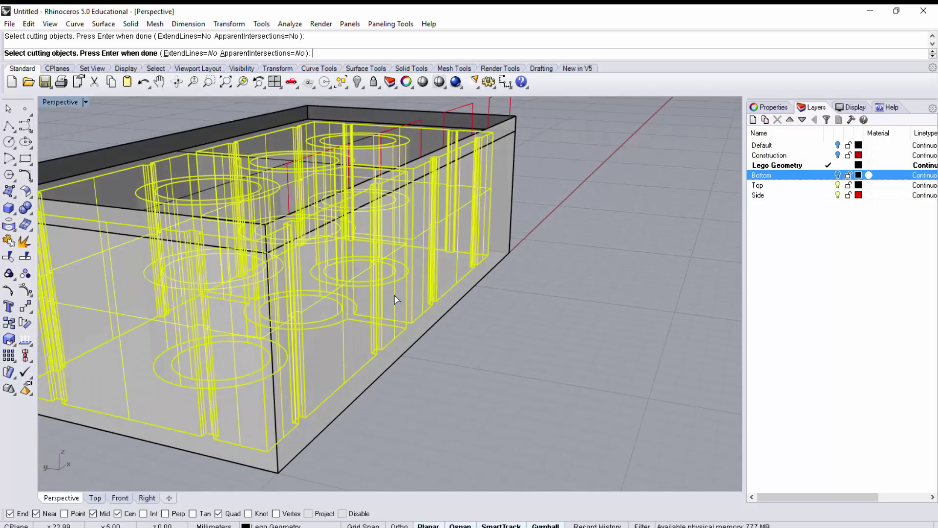
pyautogui.click(381, 370)
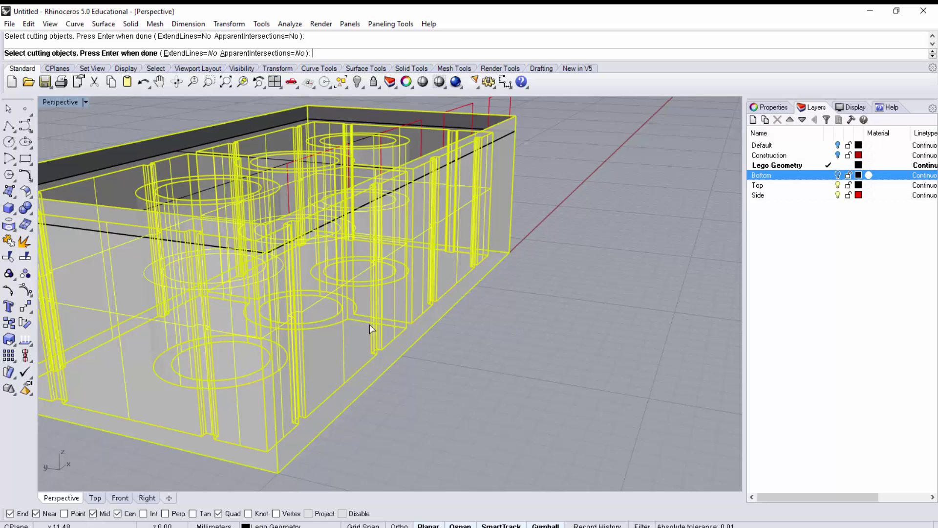
pyautogui.moveTo(370, 328)
pyautogui.mouseDown(button='right')
pyautogui.moveTo(438, 391)
pyautogui.moveTo(425, 350)
pyautogui.moveTo(336, 294)
pyautogui.moveTo(424, 335)
pyautogui.moveTo(384, 335)
pyautogui.mouseUp(button='right')
pyautogui.press('Return')
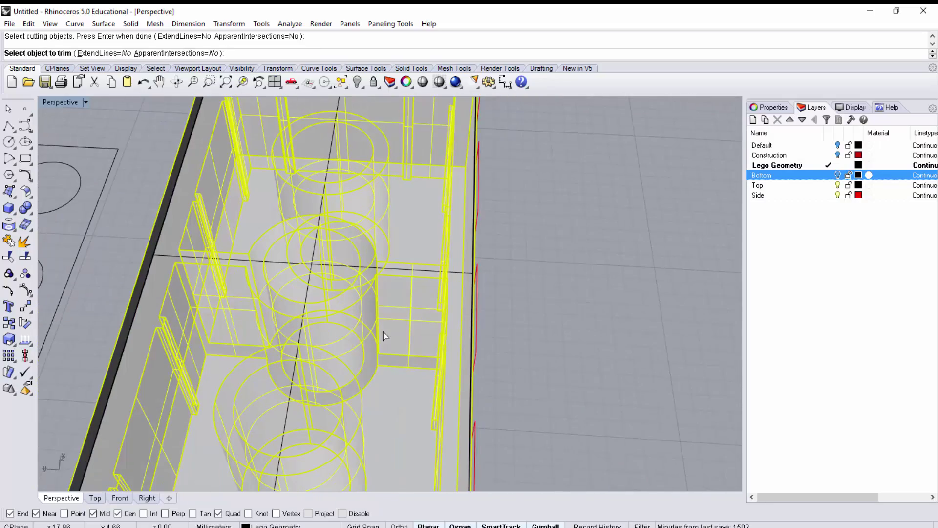
# Trim away the part of the lowered surface lying between the outer wall and the inner walls
pyautogui.moveTo(314, 277); pyautogui.dragTo(313, 337, button='right')
pyautogui.keyDown('shift'); pyautogui.moveTo(314, 338); pyautogui.dragTo(423, 226, button='right'); pyautogui.keyUp('shift')
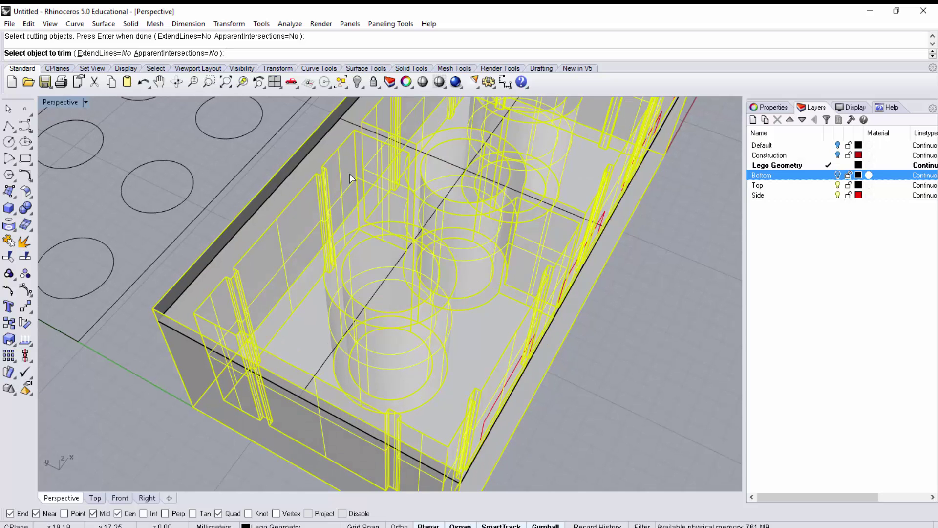
pyautogui.moveTo(329, 157); pyautogui.dragTo(344, 173, button='right')
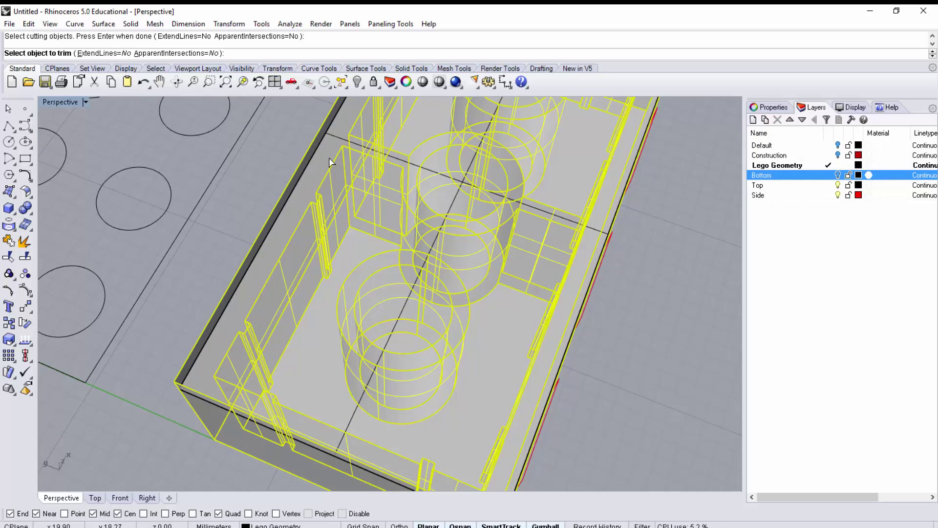
pyautogui.click(324, 161)
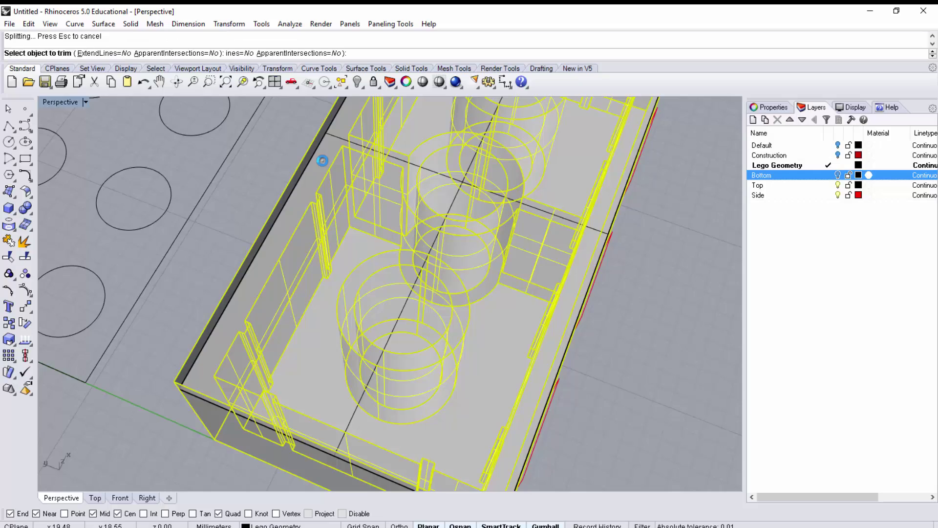
pyautogui.moveTo(318, 157); pyautogui.dragTo(391, 340, button='right')
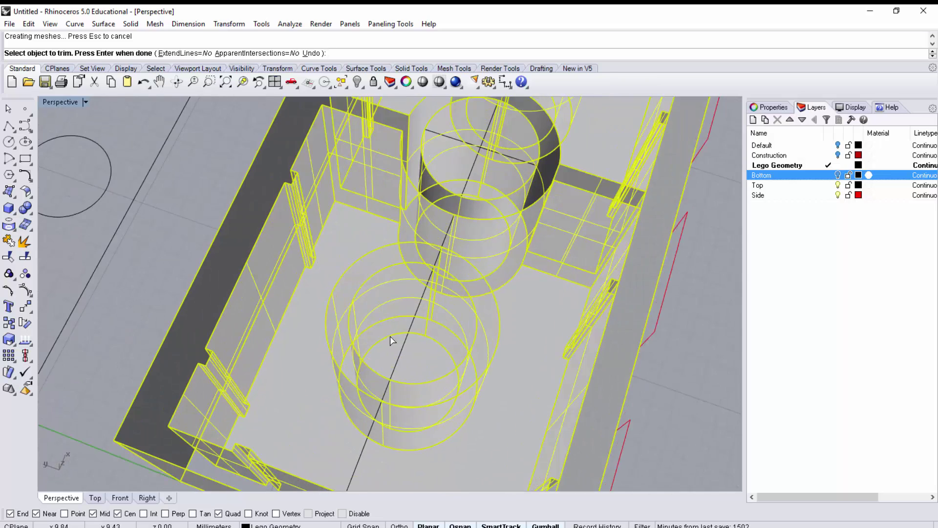
# Examine the lowered surface around the tubes and inner walls, including a look in Shaded display before returning to Ghosted display
pyautogui.moveTo(363, 283); pyautogui.dragTo(369, 299, button='right')
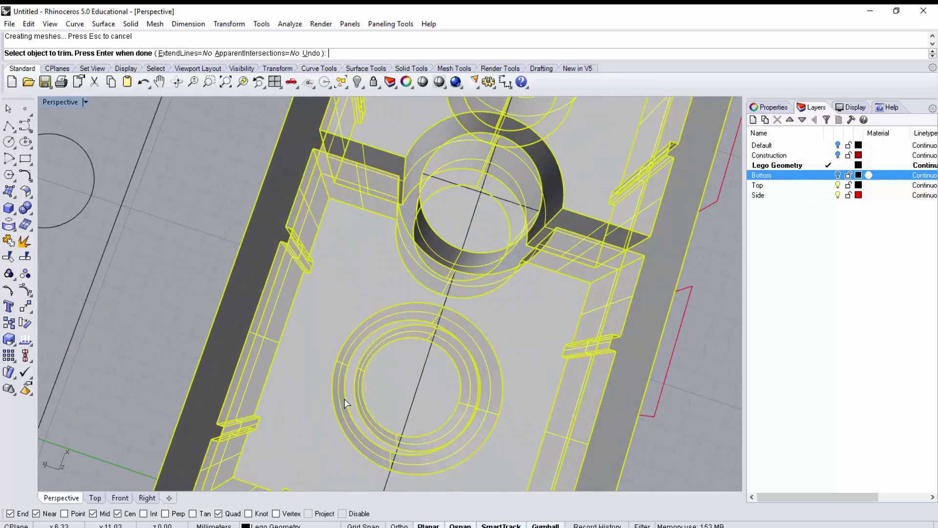
pyautogui.moveTo(411, 424); pyautogui.dragTo(514, 407, button='right')
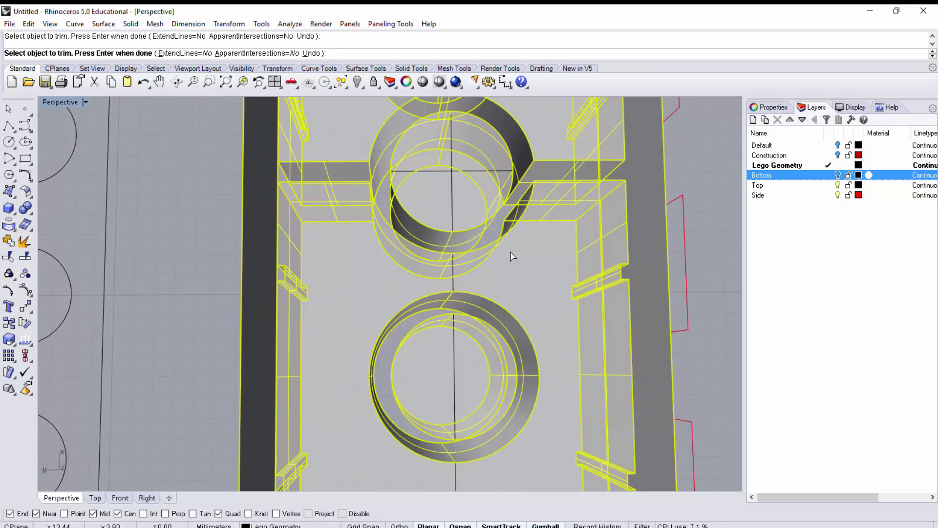
pyautogui.moveTo(482, 242); pyautogui.dragTo(498, 216, button='right')
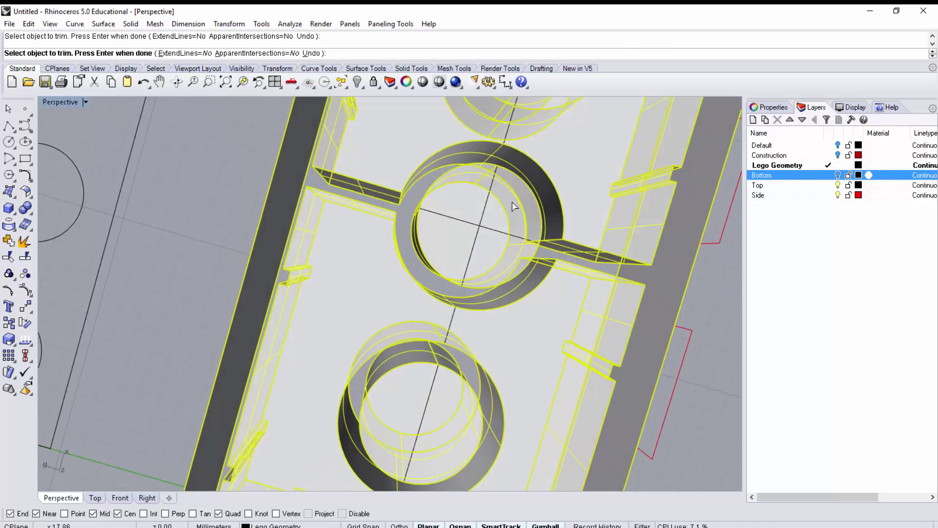
pyautogui.keyDown('shift'); pyautogui.moveTo(524, 179); pyautogui.dragTo(436, 262, button='right'); pyautogui.keyUp('shift')
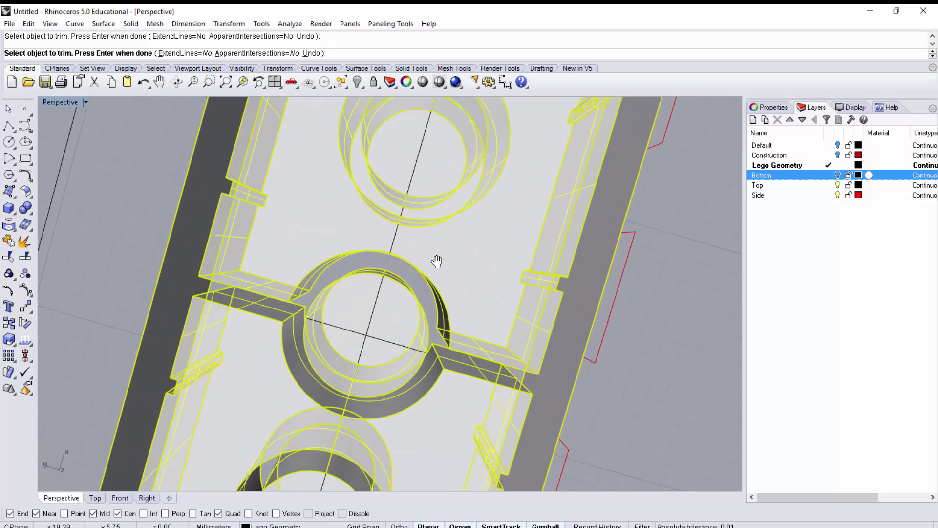
pyautogui.moveTo(450, 203); pyautogui.dragTo(450, 195, button='right')
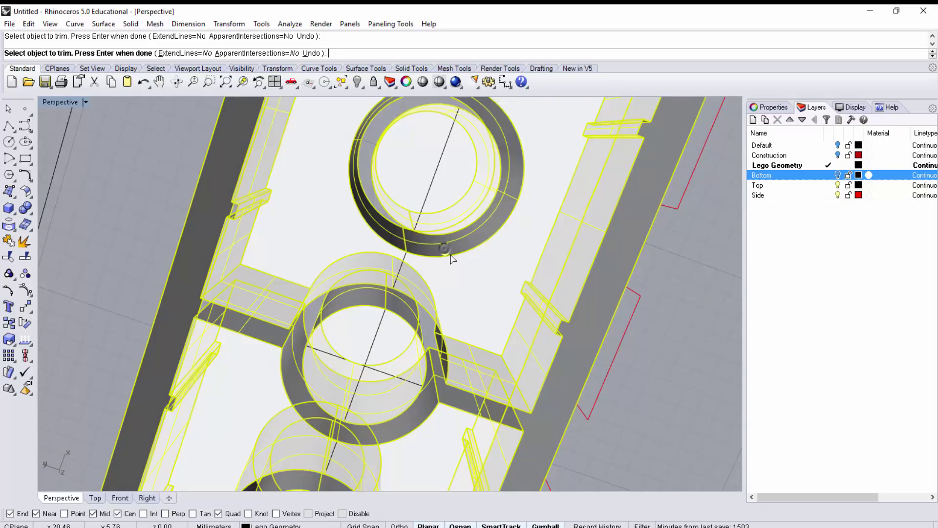
pyautogui.scroll(-5, 451, 257)
pyautogui.moveTo(478, 273); pyautogui.dragTo(458, 284, button='right')
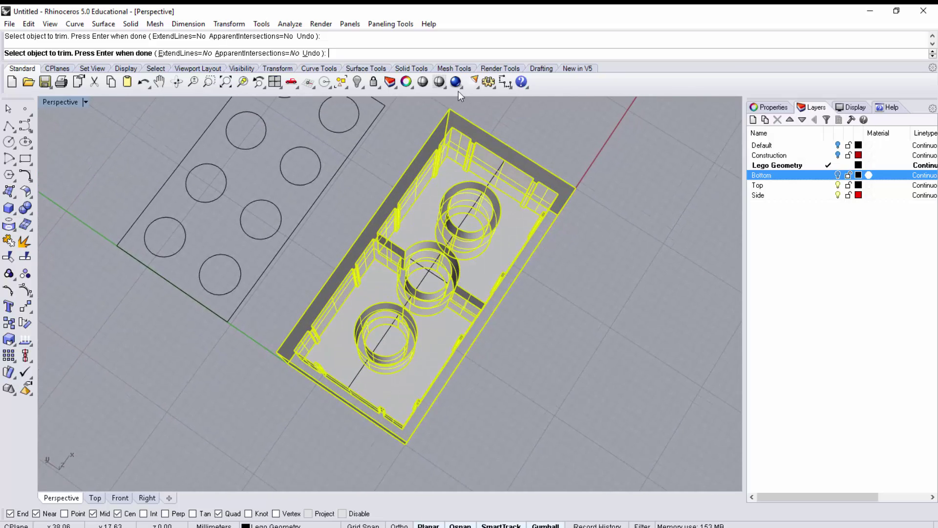
pyautogui.click(439, 81)
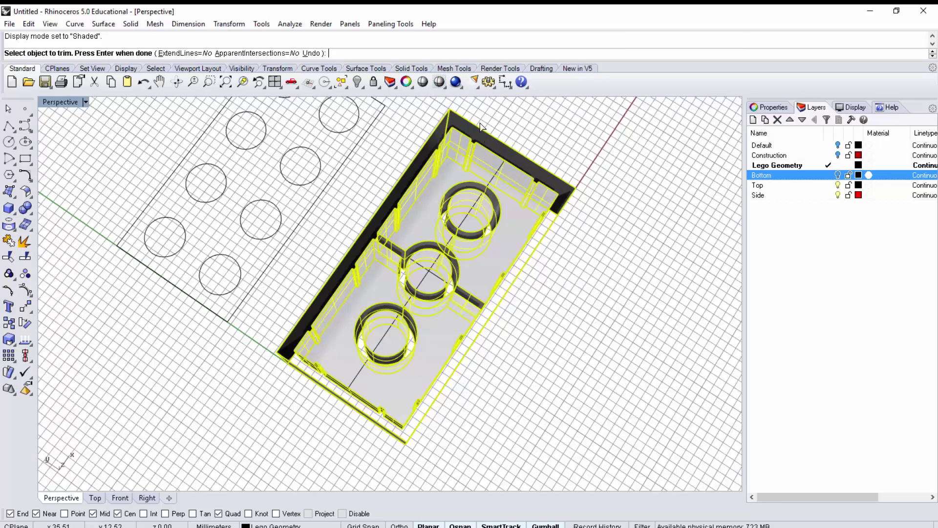
pyautogui.moveTo(614, 243)
pyautogui.mouseDown(button='right')
pyautogui.moveTo(630, 173)
pyautogui.moveTo(624, 237)
pyautogui.mouseUp(button='right')
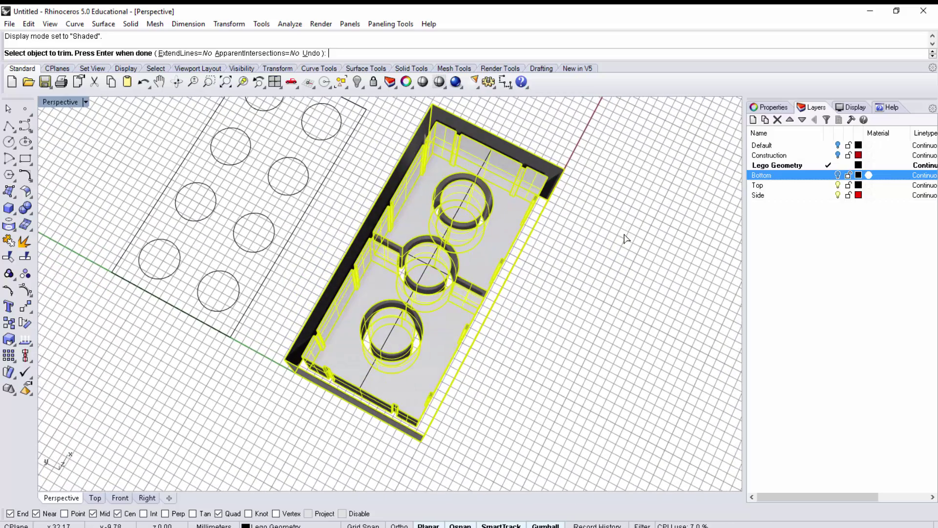
pyautogui.click(446, 84)
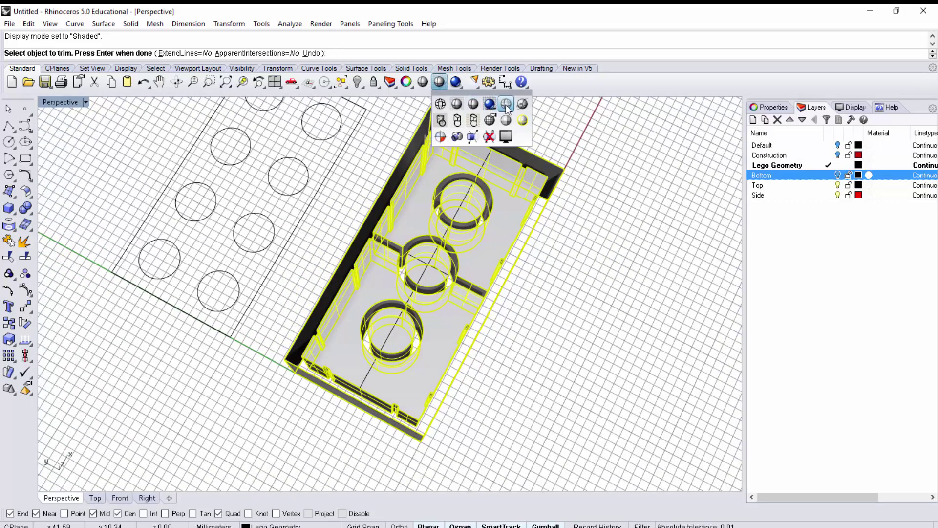
pyautogui.click(507, 103)
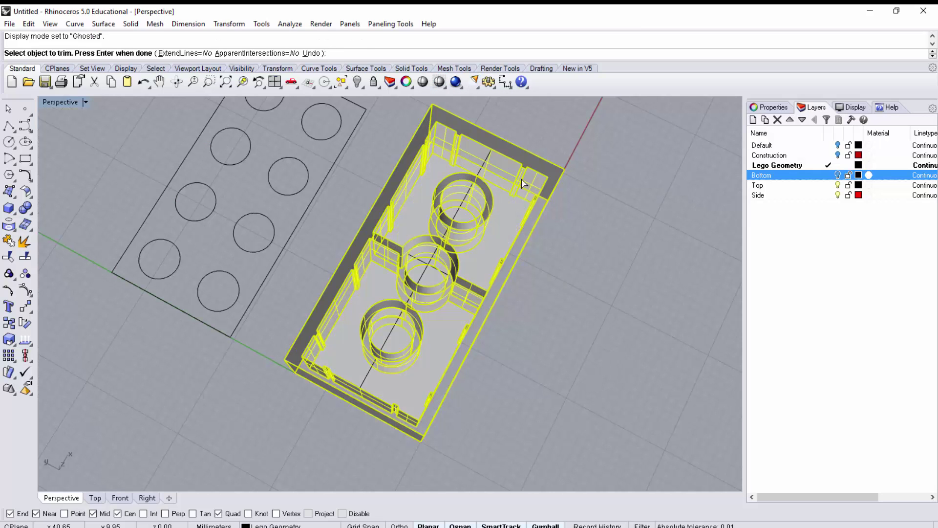
# Finish the Trim and inspect the brick's outer walls, tubes and hollow interior from several angles
pyautogui.moveTo(544, 375); pyautogui.dragTo(250, 270, button='right')
pyautogui.rightClick(547, 341)
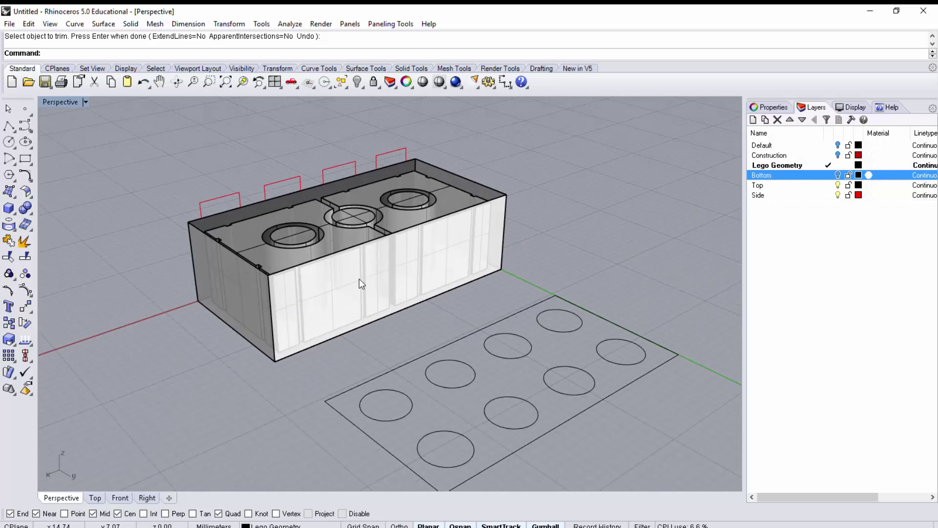
pyautogui.keyDown('shift'); pyautogui.moveTo(381, 289); pyautogui.dragTo(531, 277, button='right'); pyautogui.keyUp('shift')
pyautogui.moveTo(532, 277); pyautogui.dragTo(557, 321, button='right')
pyautogui.moveTo(540, 253); pyautogui.dragTo(500, 316, button='right')
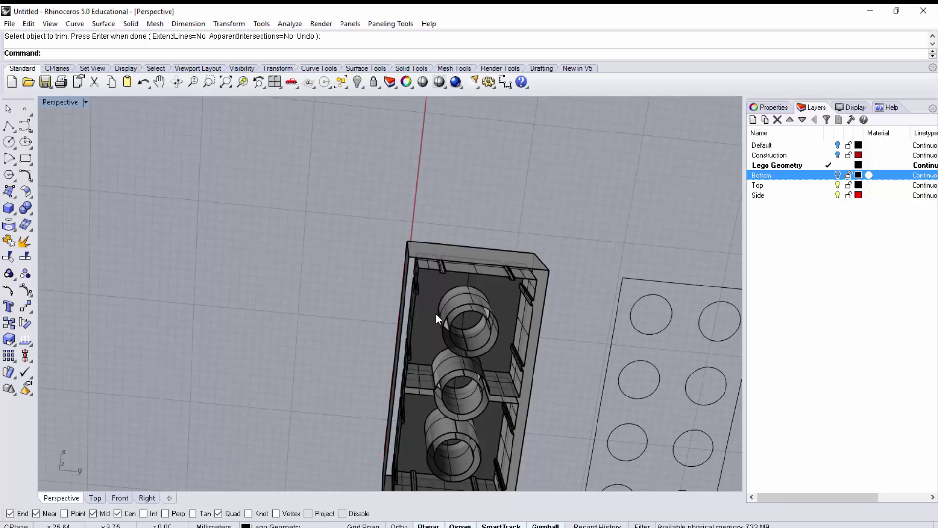
pyautogui.moveTo(442, 359); pyautogui.dragTo(571, 257, button='right')
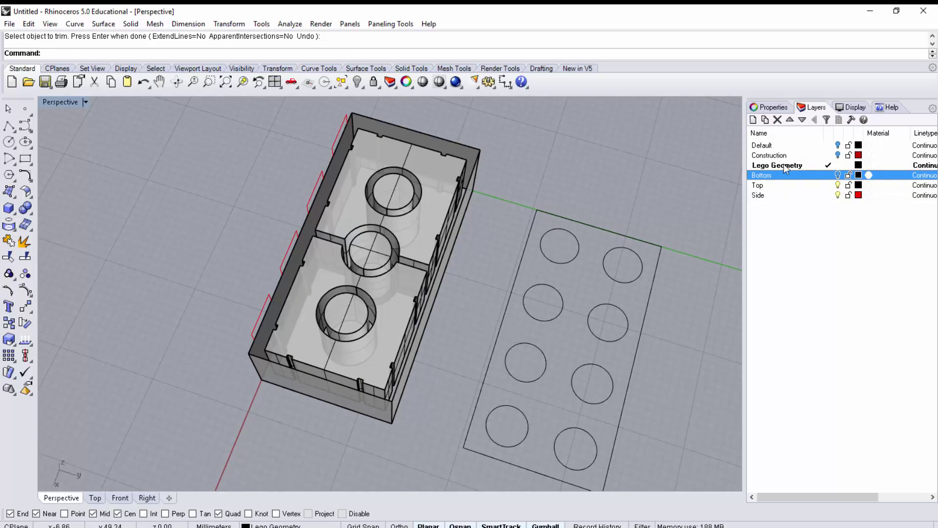
# Create a new layer named Lego Top Geometry
pyautogui.click(754, 120)
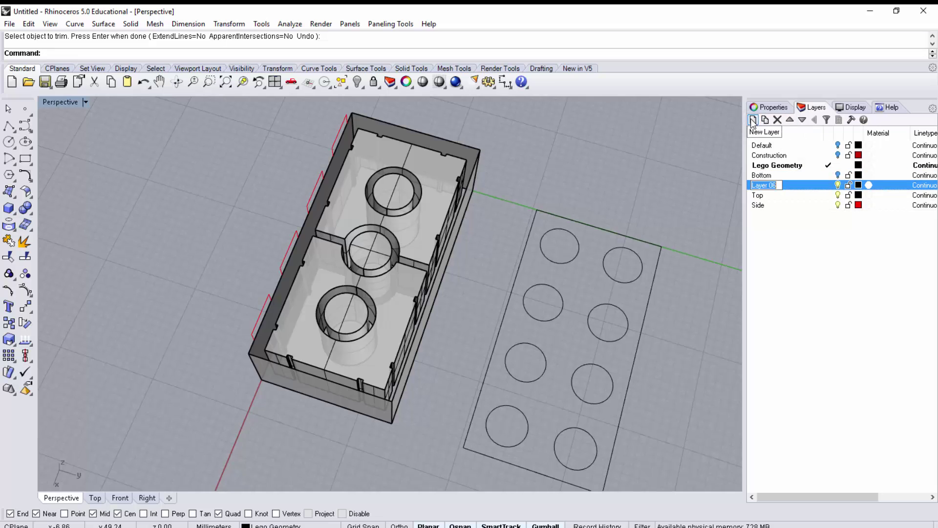
pyautogui.write('L')
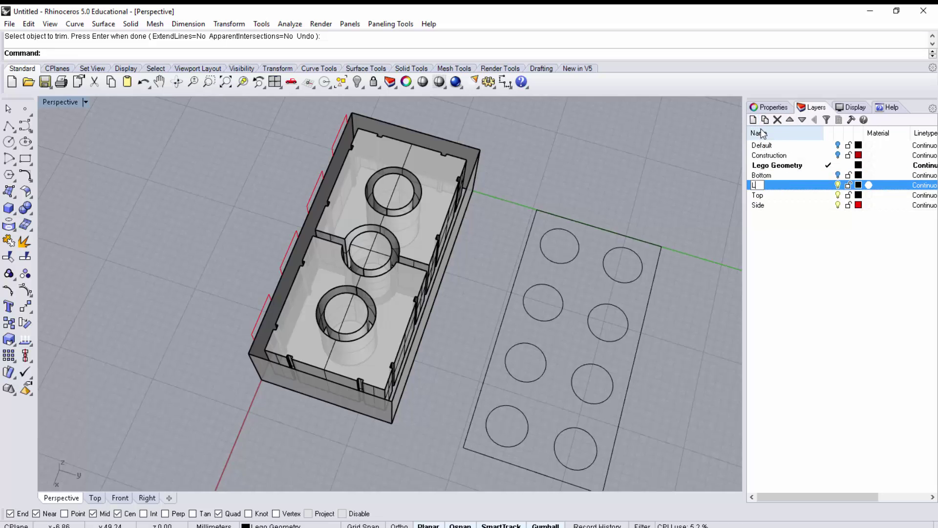
pyautogui.write('ego Top Geom')
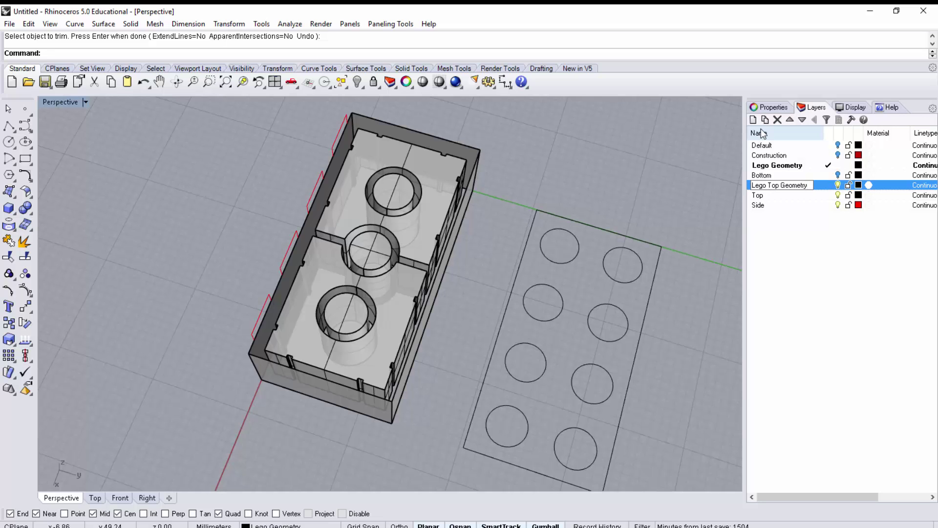
pyautogui.write('etry')
pyautogui.press('Return')
# Make Lego Top Geometry the current layer and lock the Lego Geometry layer
pyautogui.moveTo(595, 326); pyautogui.dragTo(623, 300, button='right')
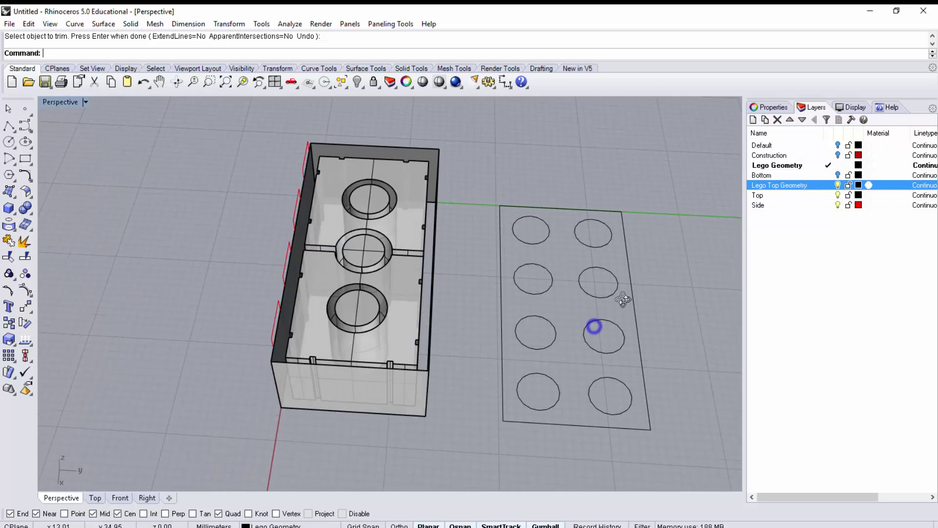
pyautogui.click(828, 185)
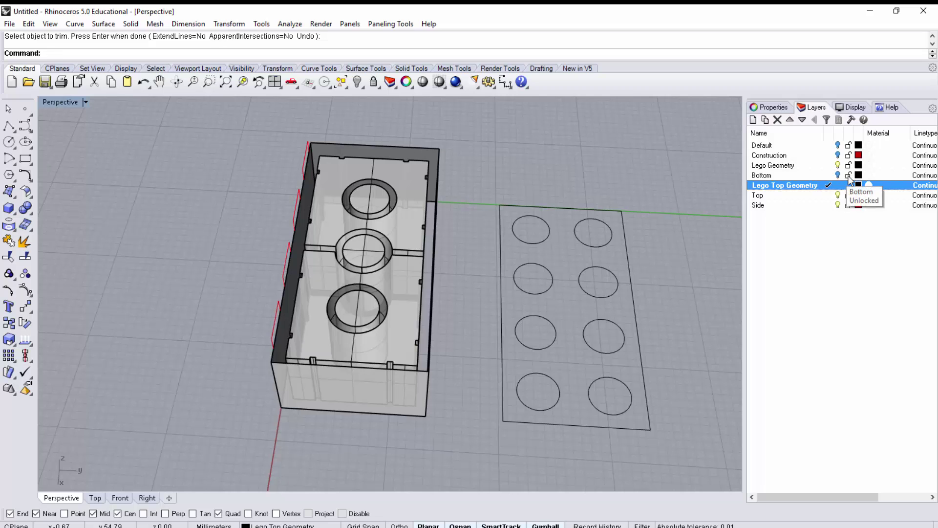
pyautogui.click(848, 165)
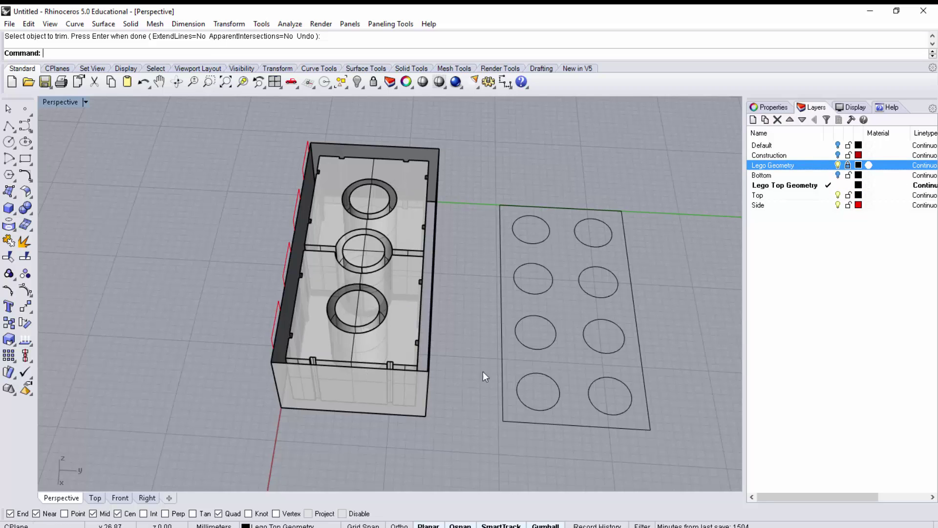
pyautogui.click(396, 246)
pyautogui.click(466, 277)
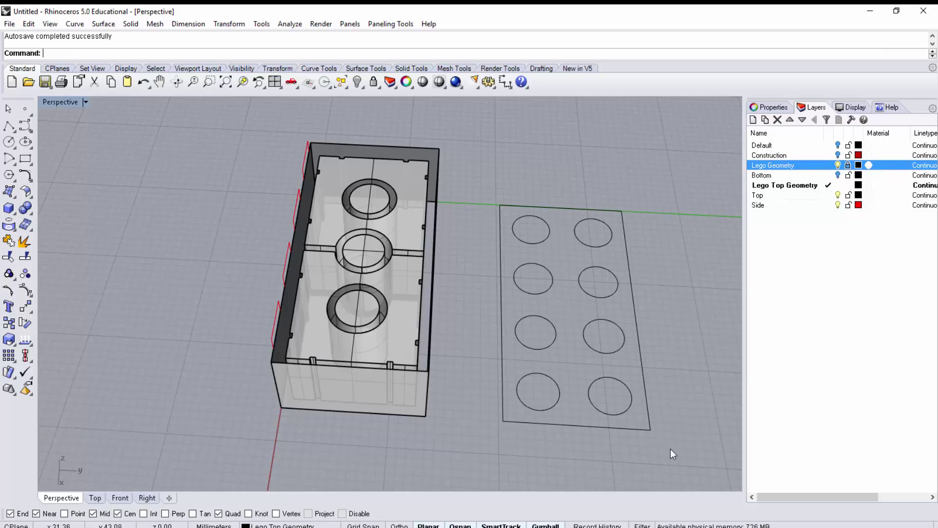
# Copy the rectangle and eight circles lying beside the brick onto its top, from the rectangle's corner to the matching upper brick corner
pyautogui.moveTo(488, 191); pyautogui.dragTo(491, 192)
pyautogui.moveTo(502, 192); pyautogui.dragTo(570, 200, button='right')
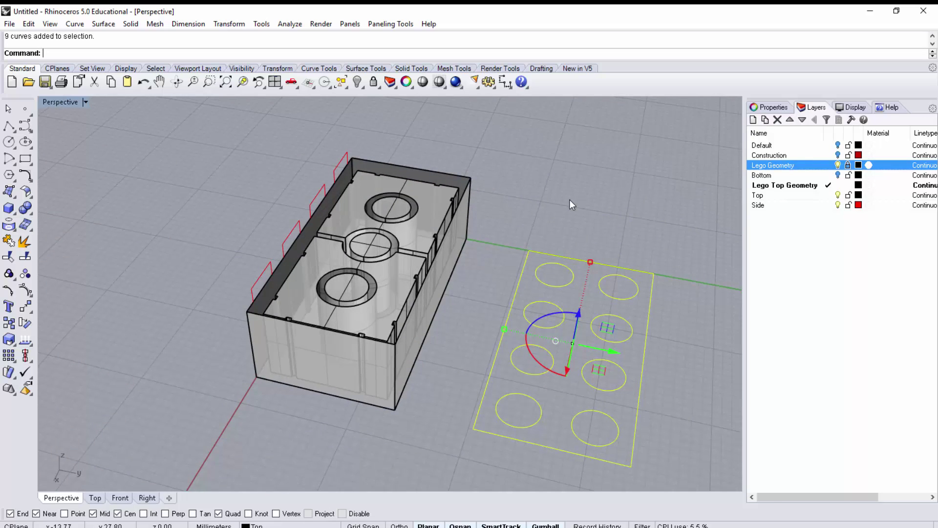
pyautogui.write('copy')
pyautogui.press('Return')
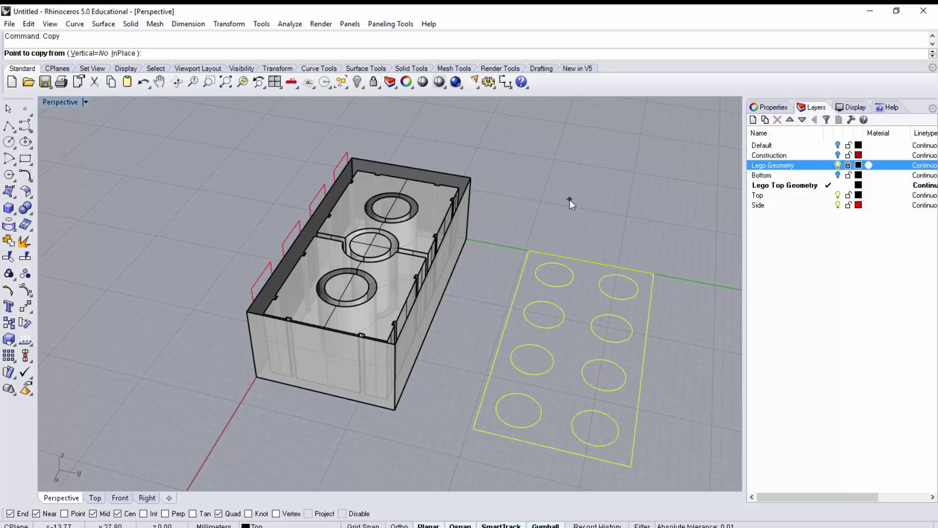
pyautogui.click(654, 273)
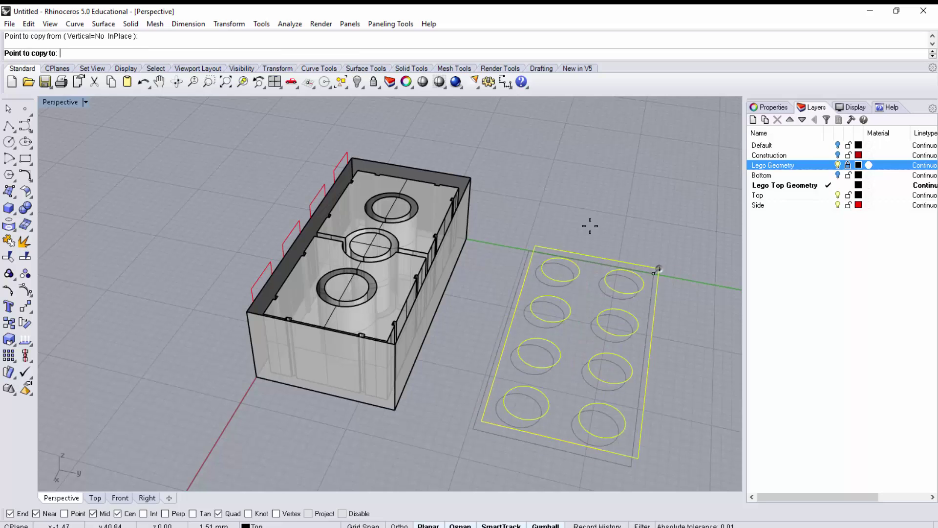
pyautogui.click(468, 176)
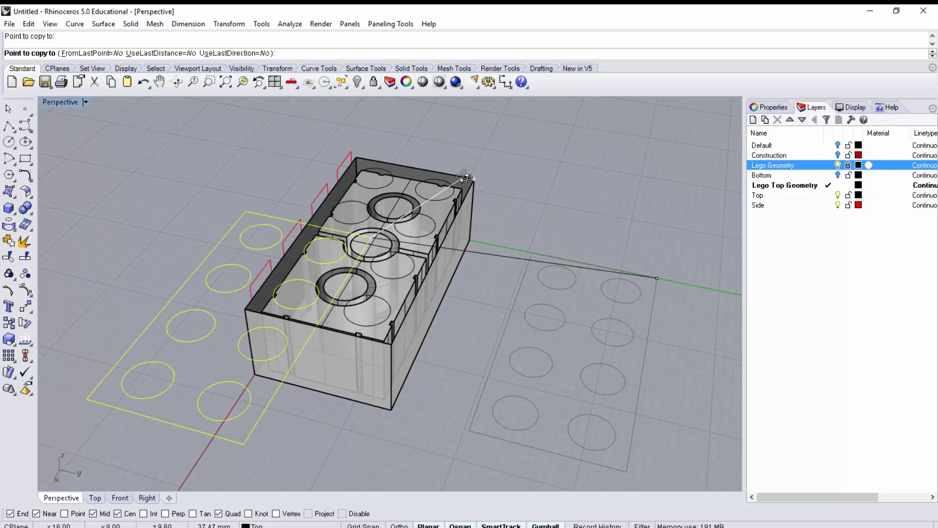
pyautogui.rightClick(464, 177)
pyautogui.click(560, 177)
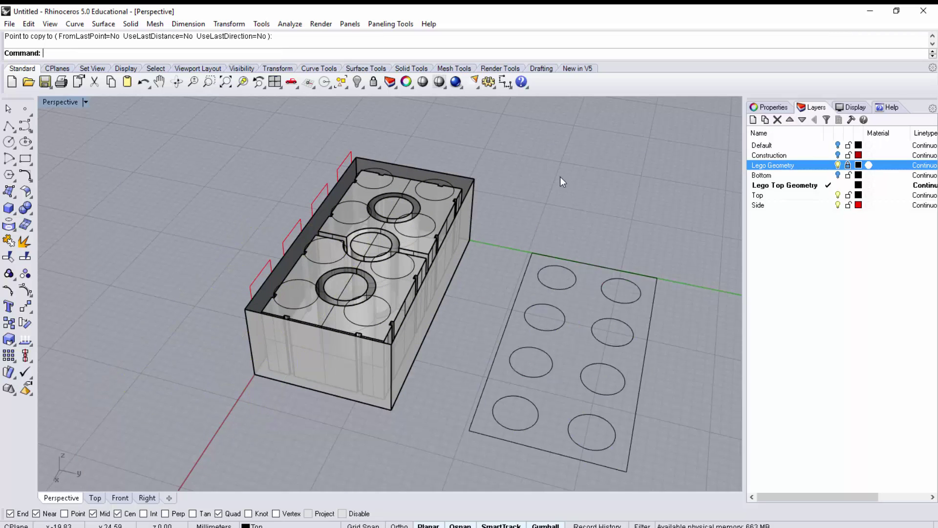
# Create a planar surface with PlanarSrf from the copied rectangle and its eight circles on top of the brick
pyautogui.moveTo(548, 182); pyautogui.dragTo(523, 257, button='right')
pyautogui.scroll(8, 489, 228)
pyautogui.moveTo(486, 224); pyautogui.dragTo(442, 176, button='right')
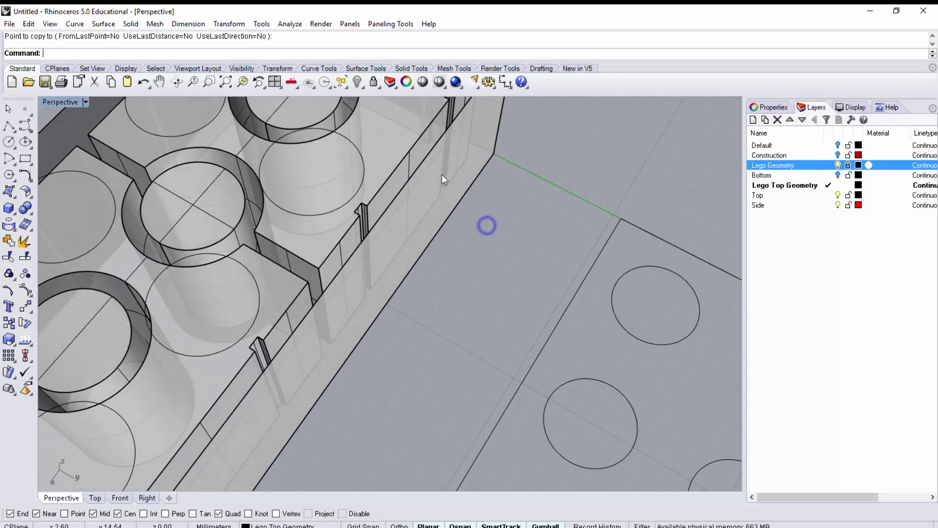
pyautogui.keyDown('shift'); pyautogui.moveTo(375, 200); pyautogui.dragTo(519, 319, button='right'); pyautogui.keyUp('shift')
pyautogui.moveTo(519, 318); pyautogui.dragTo(583, 196, button='right')
pyautogui.click(583, 186)
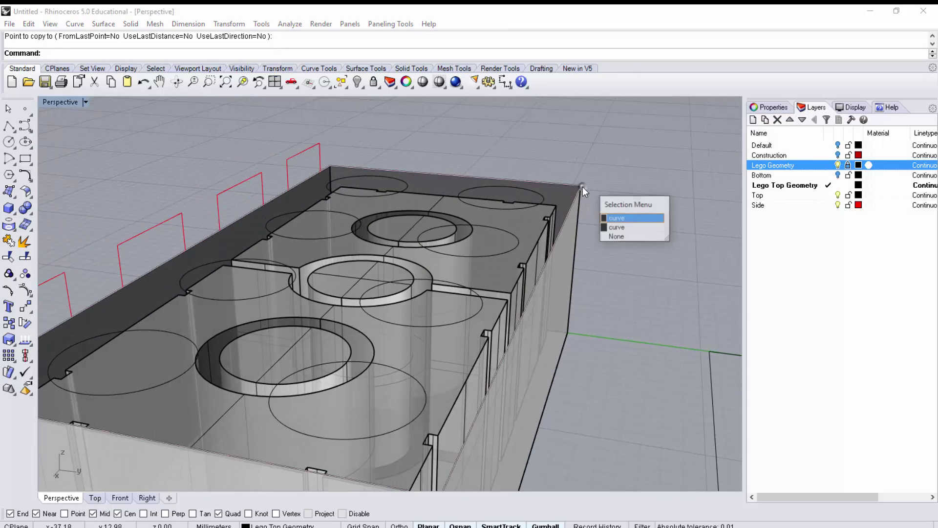
pyautogui.click(617, 215)
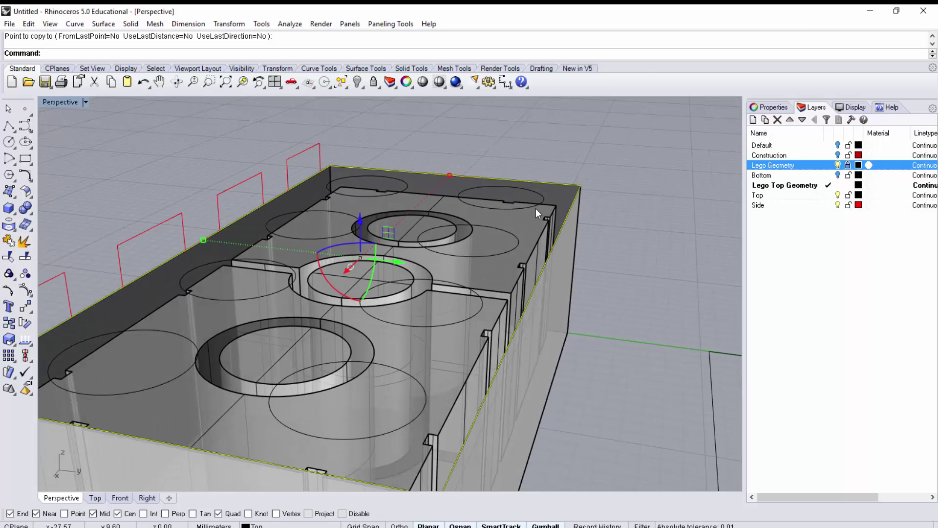
pyautogui.moveTo(536, 208); pyautogui.dragTo(527, 203, button='right')
pyautogui.moveTo(506, 229); pyautogui.dragTo(537, 305, button='right')
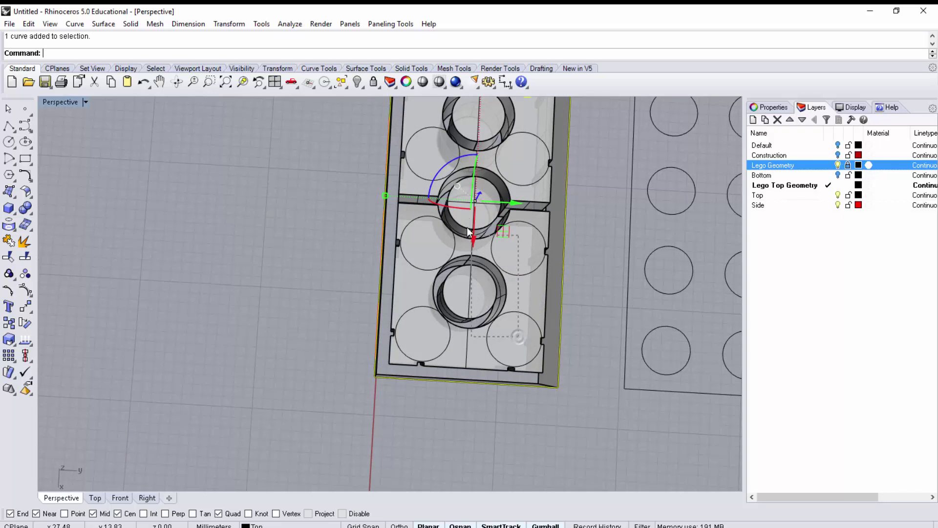
pyautogui.moveTo(518, 334); pyautogui.dragTo(440, 179)
pyautogui.keyDown('shift'); pyautogui.moveTo(482, 185); pyautogui.dragTo(454, 359, button='right'); pyautogui.keyUp('shift')
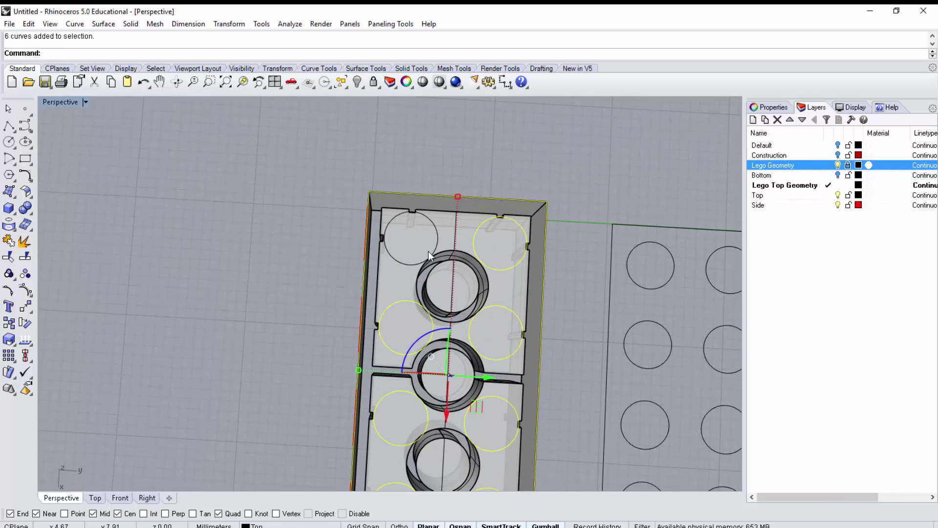
pyautogui.keyDown('shift'); pyautogui.click(420, 259); pyautogui.keyUp('shift')
pyautogui.moveTo(424, 269); pyautogui.dragTo(484, 319, button='right')
pyautogui.write('PlanarSr')
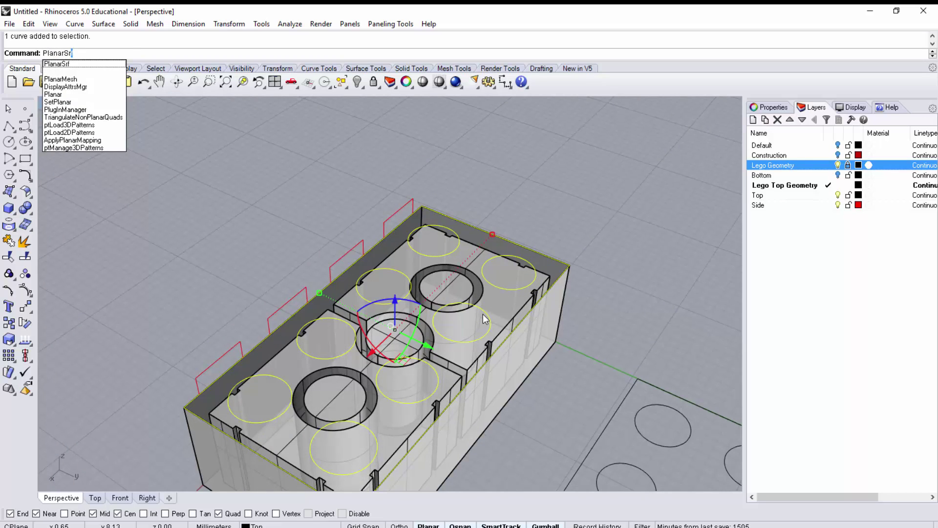
pyautogui.press('Return')
# Inspect the new top surface and its eight circular openings, and shade the perspective view
pyautogui.moveTo(563, 402); pyautogui.dragTo(573, 334, button='right')
pyautogui.moveTo(392, 288); pyautogui.dragTo(430, 260, button='right')
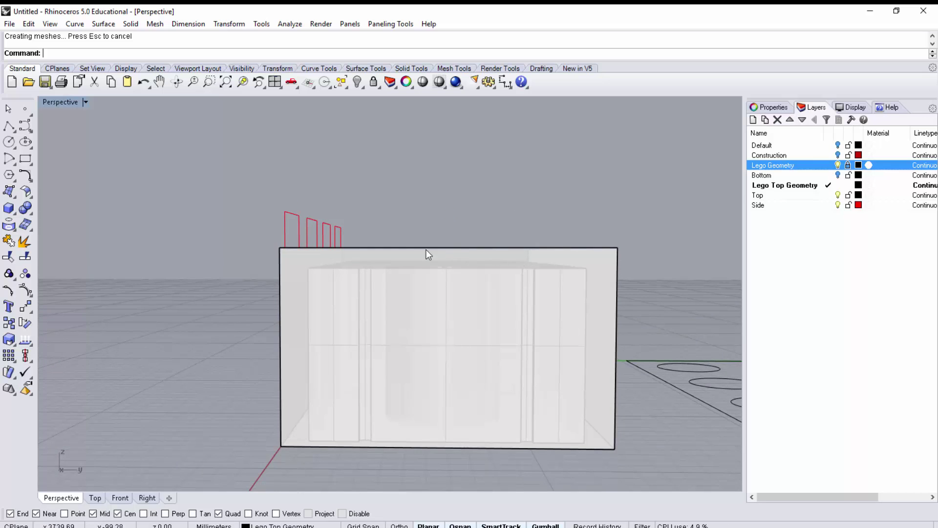
pyautogui.moveTo(312, 272); pyautogui.dragTo(440, 278, button='right')
pyautogui.moveTo(495, 177); pyautogui.dragTo(516, 187, button='right')
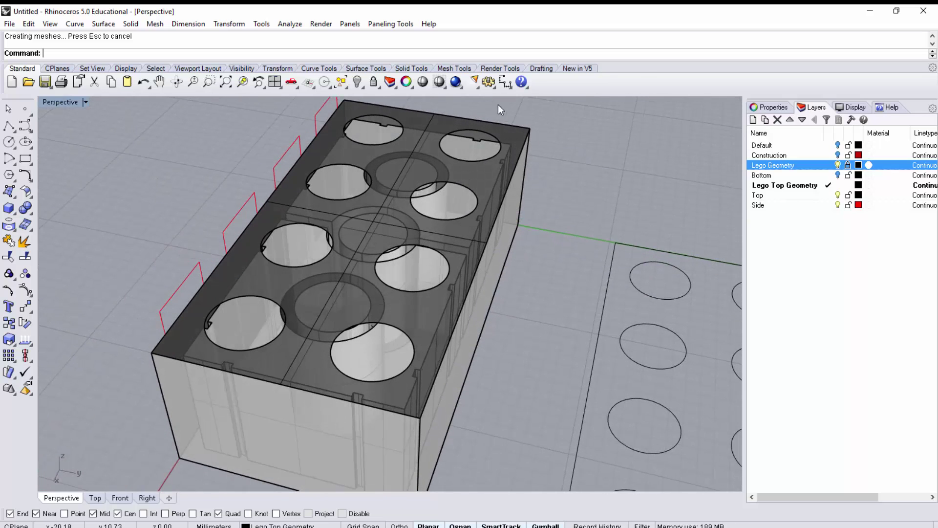
pyautogui.click(442, 85)
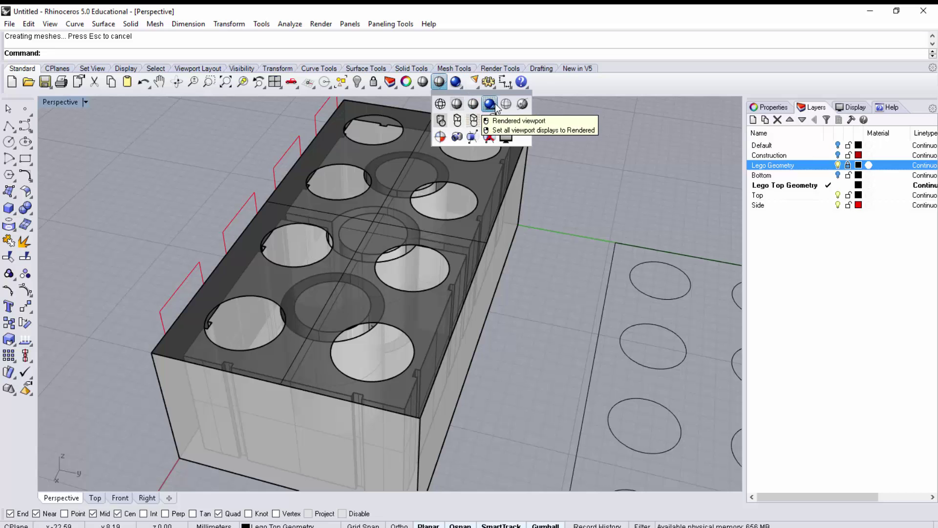
pyautogui.click(473, 104)
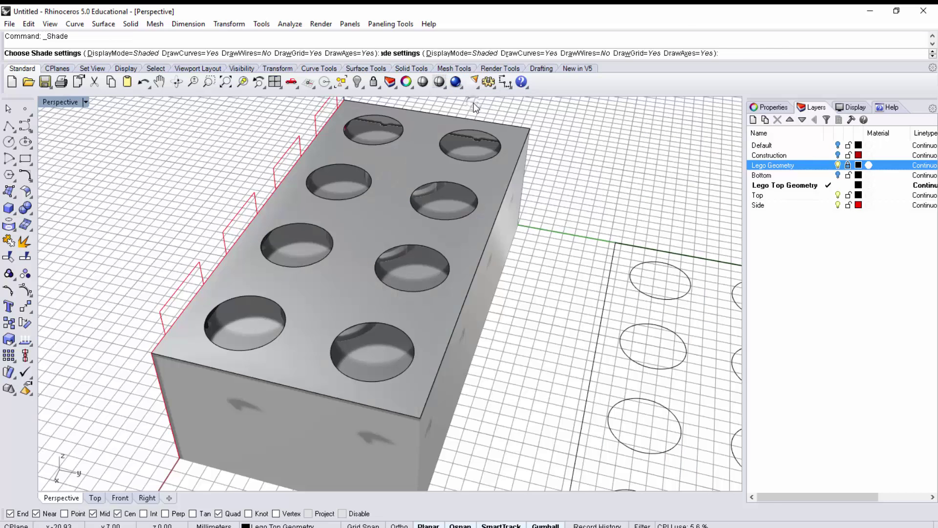
# Set the background colour of the Shaded display mode to Dark Gray
pyautogui.moveTo(549, 281); pyautogui.dragTo(557, 246, button='right')
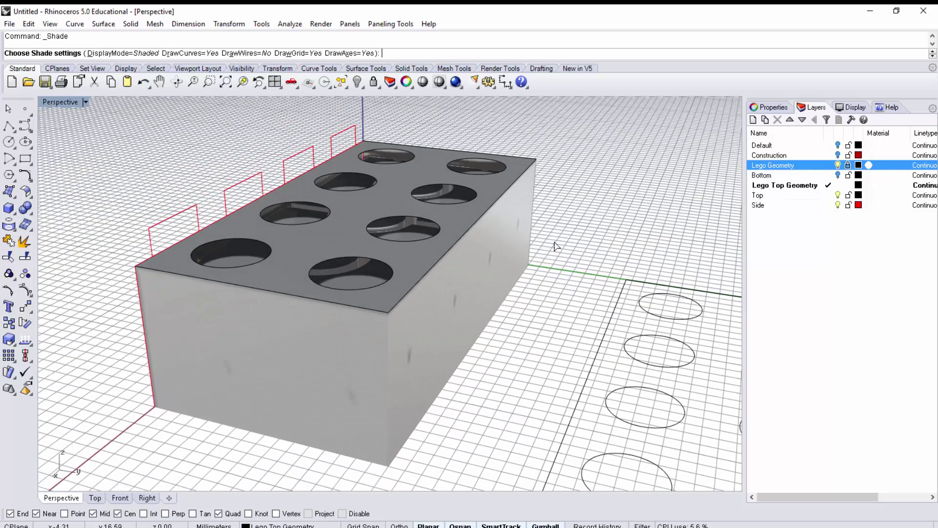
pyautogui.click(863, 109)
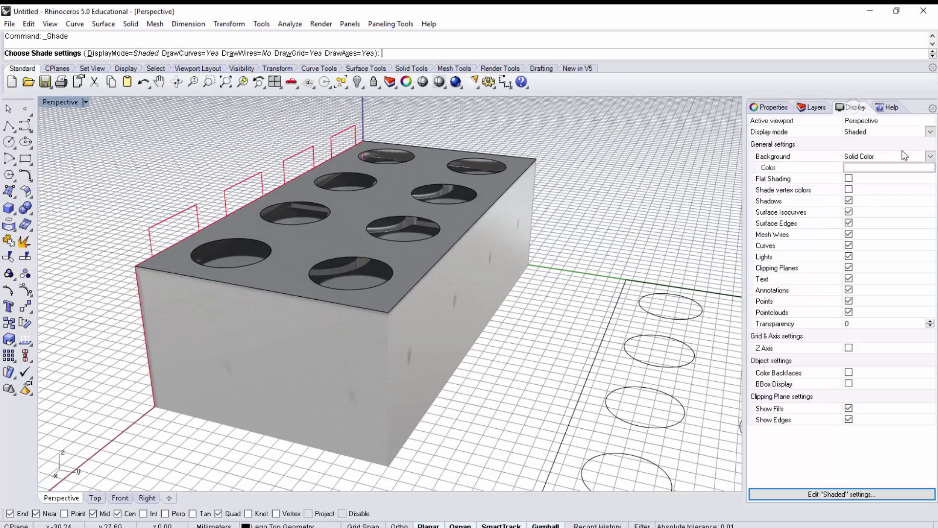
pyautogui.click(925, 172)
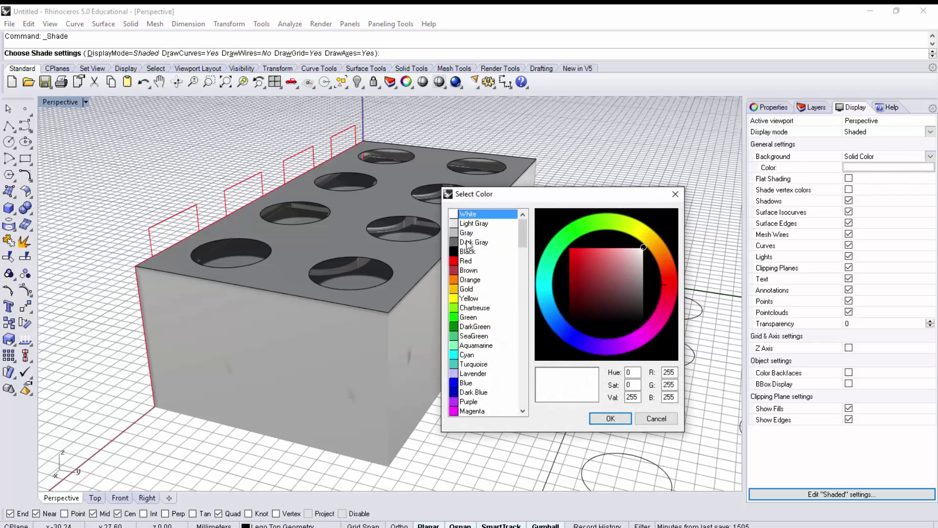
pyautogui.click(465, 242)
pyautogui.click(610, 418)
pyautogui.moveTo(476, 248)
pyautogui.mouseDown(button='right')
pyautogui.moveTo(467, 298)
pyautogui.moveTo(523, 210)
pyautogui.moveTo(486, 109)
pyautogui.mouseUp(button='right')
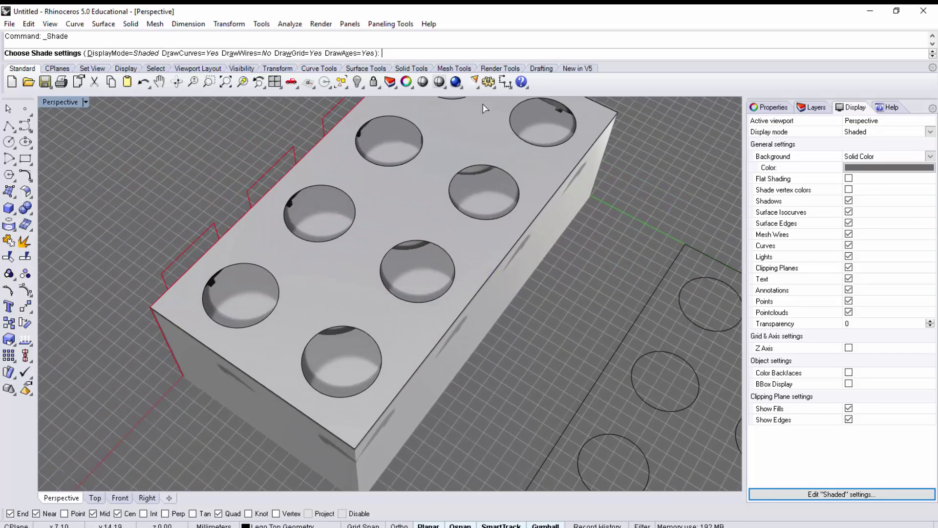
# Set the perspective viewport's display mode to Shaded so it persists without a running Shade command
pyautogui.click(440, 83)
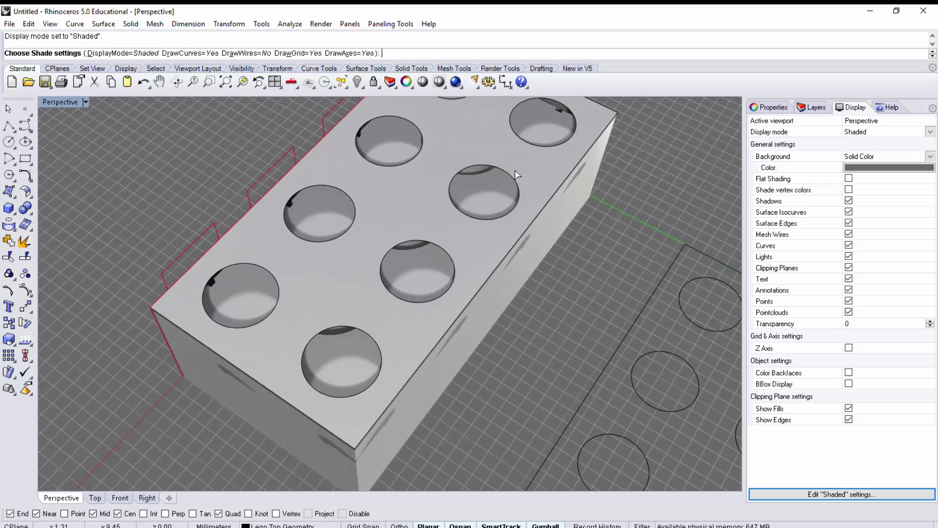
pyautogui.press('Escape')
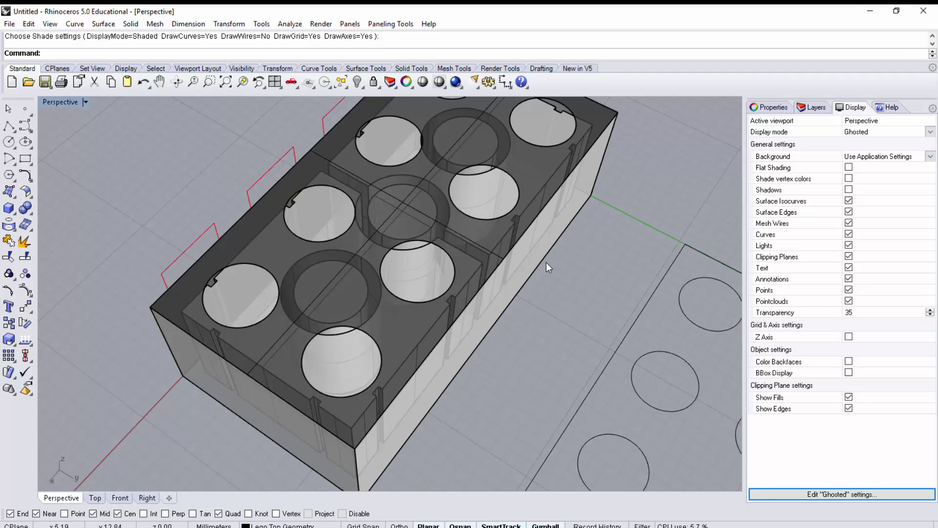
pyautogui.moveTo(546, 262); pyautogui.dragTo(563, 226, button='right')
pyautogui.click(444, 88)
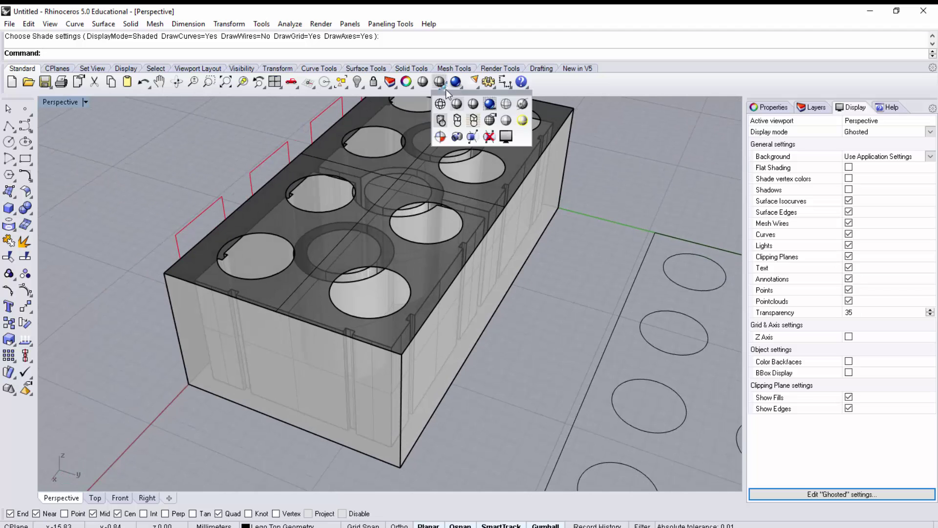
pyautogui.click(474, 103)
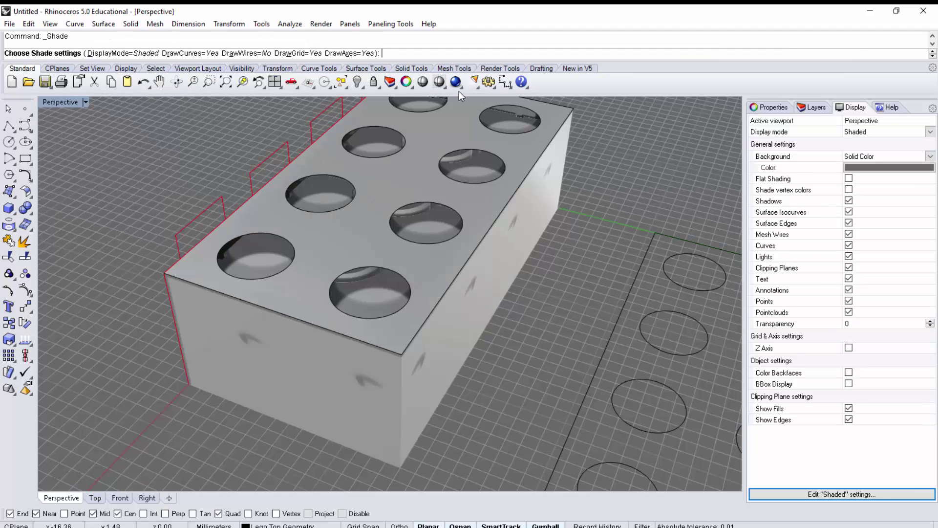
pyautogui.click(448, 87)
pyautogui.click(455, 97)
pyautogui.moveTo(540, 218)
pyautogui.mouseDown(button='right')
pyautogui.moveTo(617, 153)
pyautogui.moveTo(534, 195)
pyautogui.moveTo(549, 220)
pyautogui.moveTo(465, 110)
pyautogui.mouseUp(button='right')
pyautogui.press('Return')
pyautogui.click(440, 83)
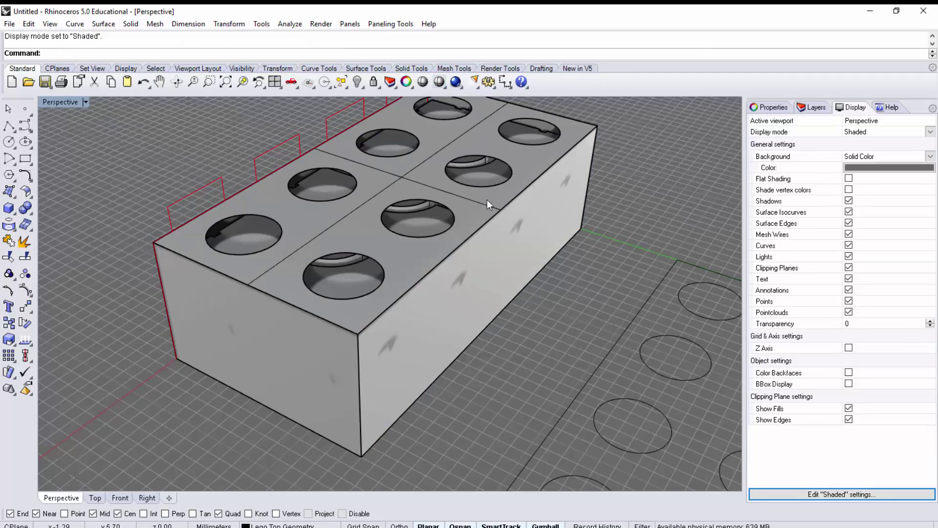
# Turn off shadows in the Shaded display mode of the perspective viewport
pyautogui.moveTo(486, 201); pyautogui.dragTo(501, 242, button='right')
pyautogui.moveTo(587, 209)
pyautogui.mouseDown(button='right')
pyautogui.moveTo(586, 228)
pyautogui.moveTo(587, 197)
pyautogui.mouseUp(button='right')
pyautogui.moveTo(577, 229); pyautogui.dragTo(562, 254, button='right')
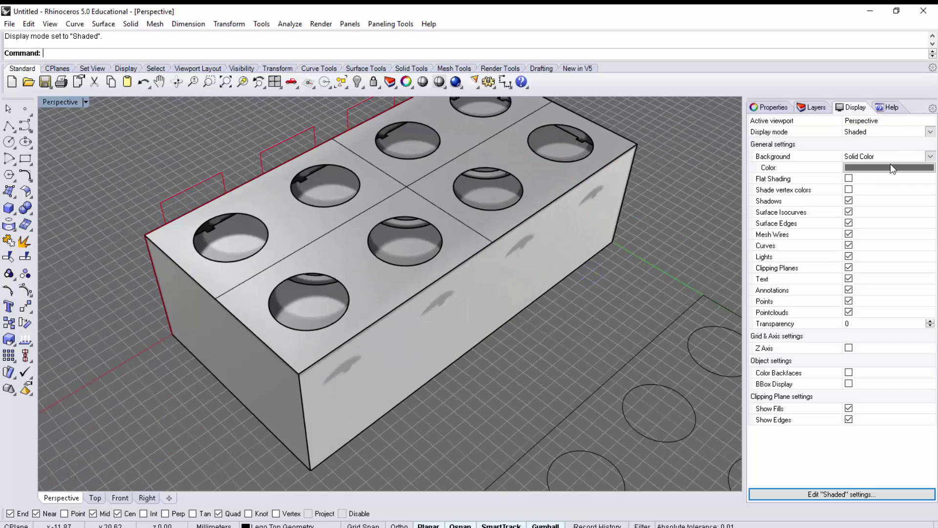
pyautogui.click(848, 201)
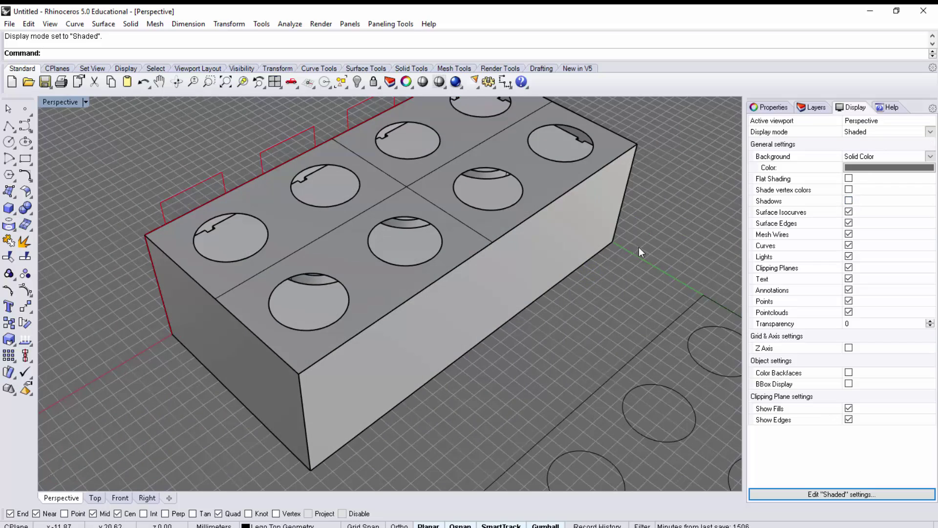
pyautogui.moveTo(639, 247); pyautogui.dragTo(619, 186, button='right')
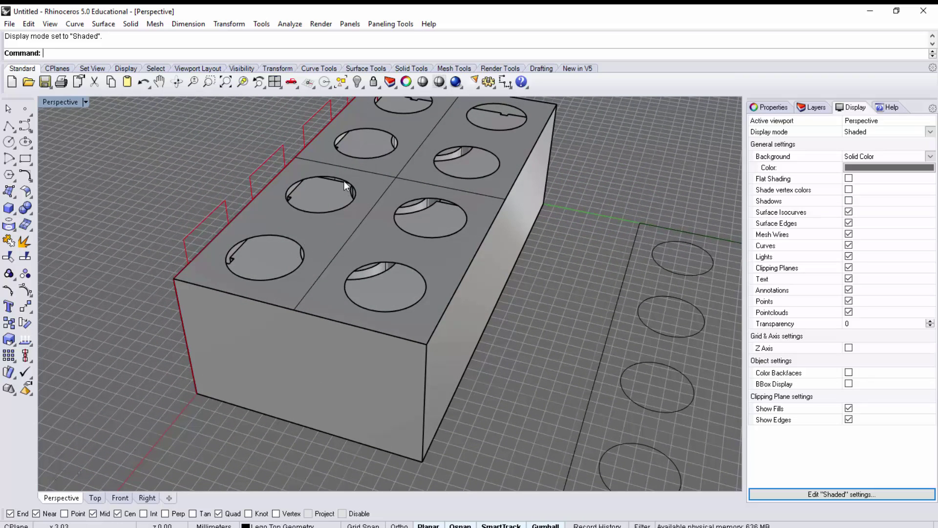
pyautogui.keyDown('shift'); pyautogui.moveTo(484, 145); pyautogui.dragTo(486, 176, button='right'); pyautogui.keyUp('shift')
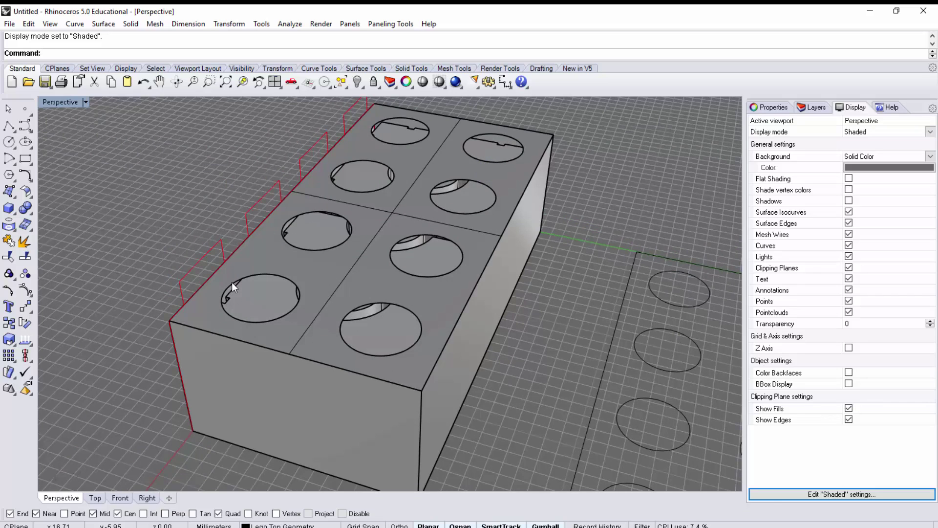
pyautogui.write('ExtrudeCrv')
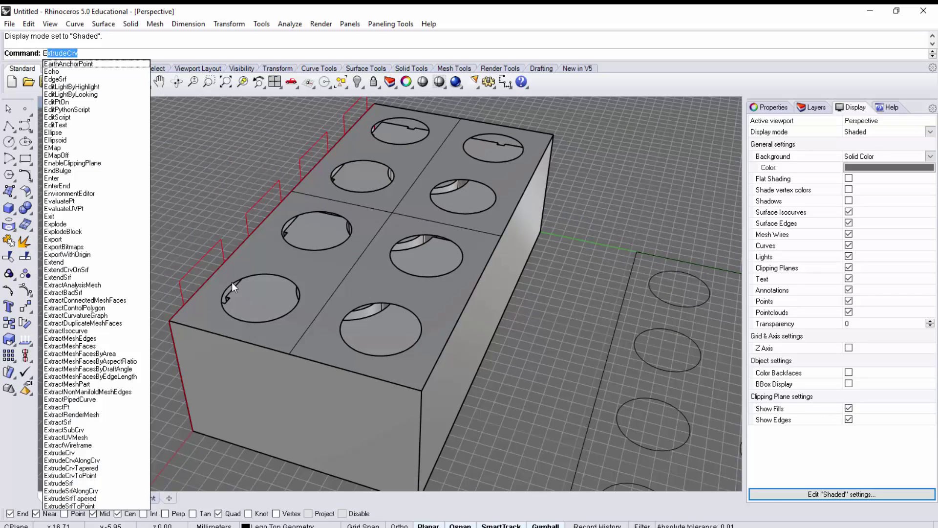
pyautogui.press('Return')
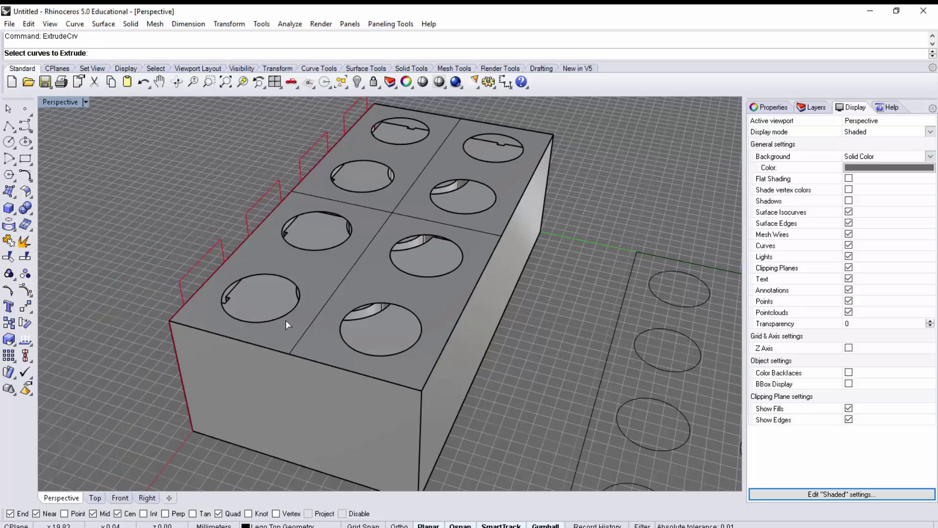
pyautogui.moveTo(286, 321); pyautogui.dragTo(242, 307, button='right')
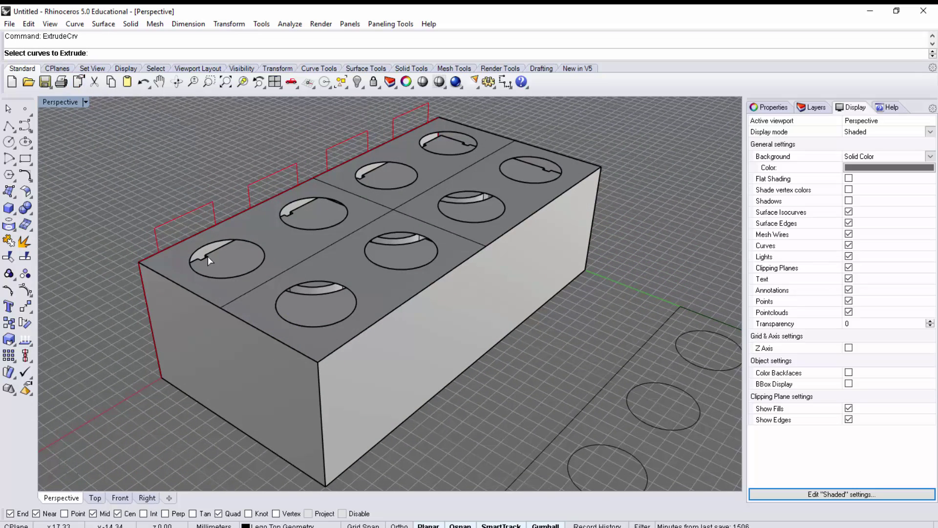
pyautogui.click(225, 276)
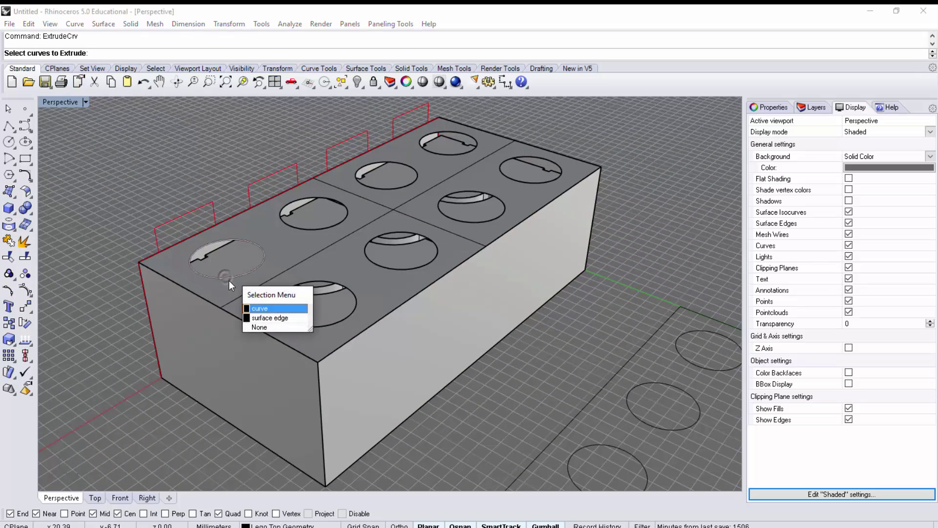
pyautogui.click(267, 318)
pyautogui.click(284, 316)
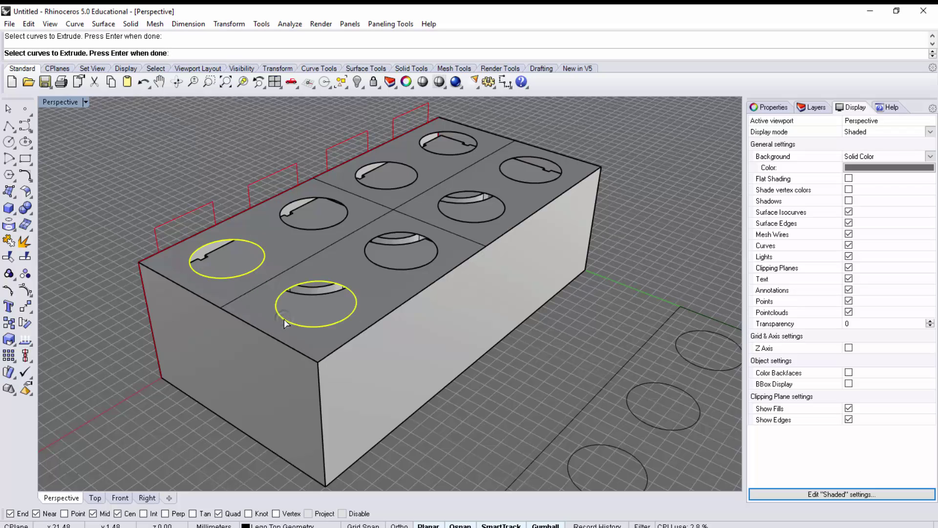
pyautogui.press('Escape')
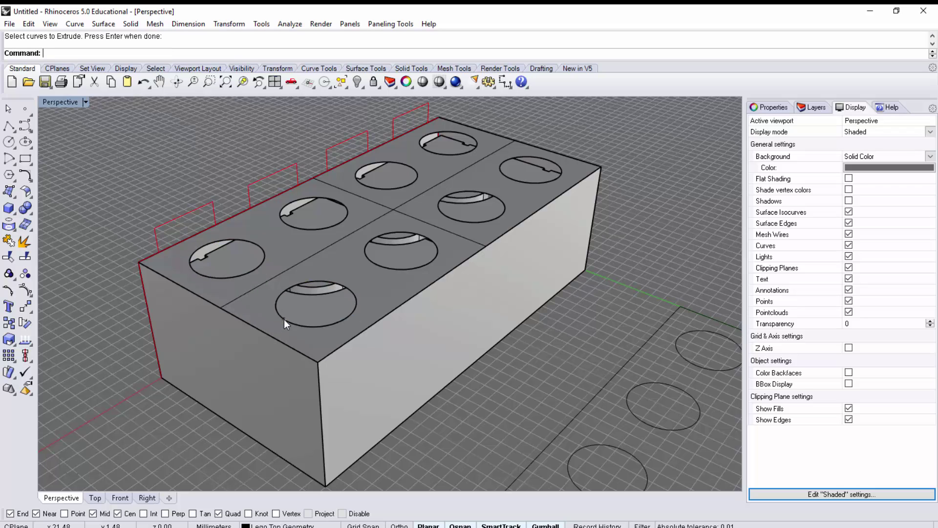
pyautogui.click(283, 318)
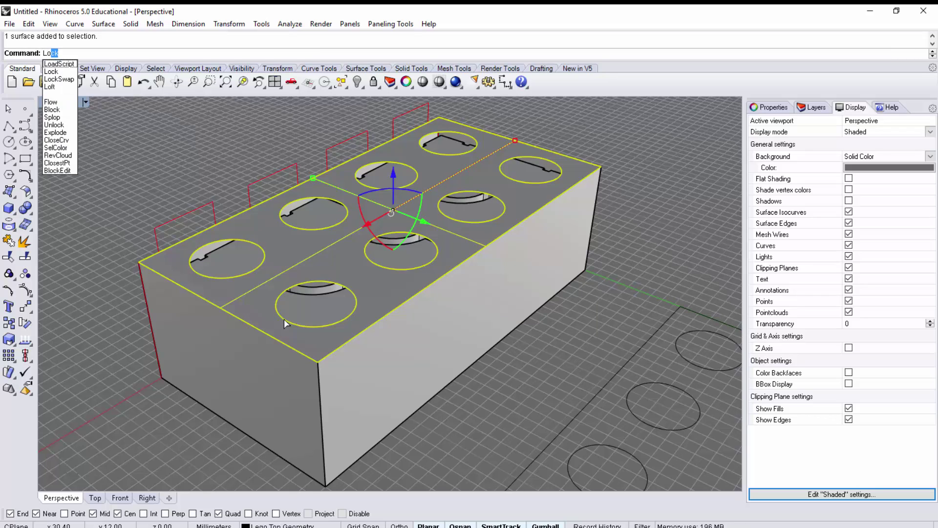
pyautogui.press('Escape')
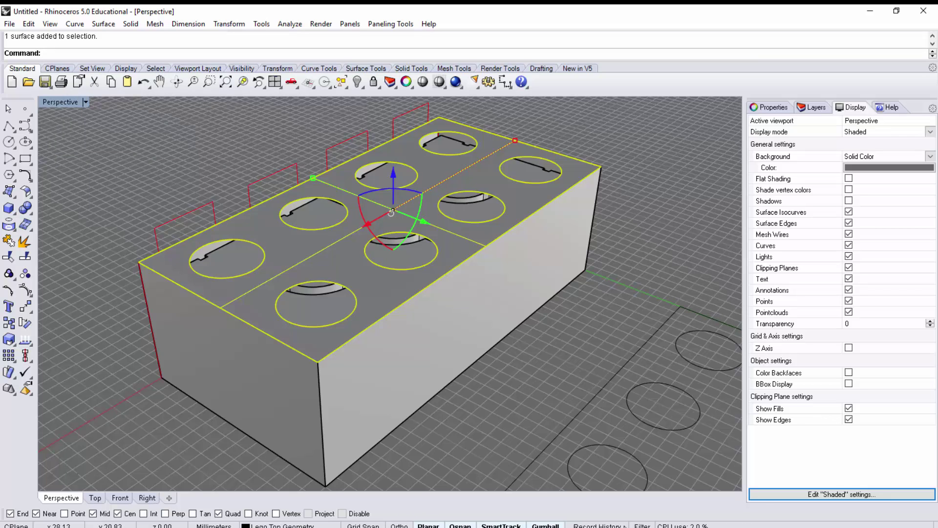
# Open the selection filter and exclude polysurfaces and surfaces from selection, keeping curves selectable
pyautogui.click(640, 525)
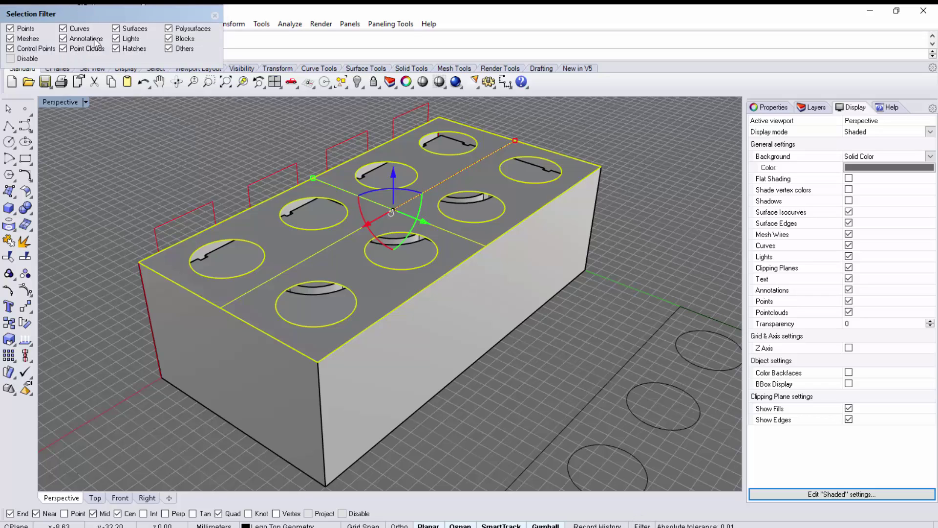
pyautogui.click(169, 28)
pyautogui.click(180, 189)
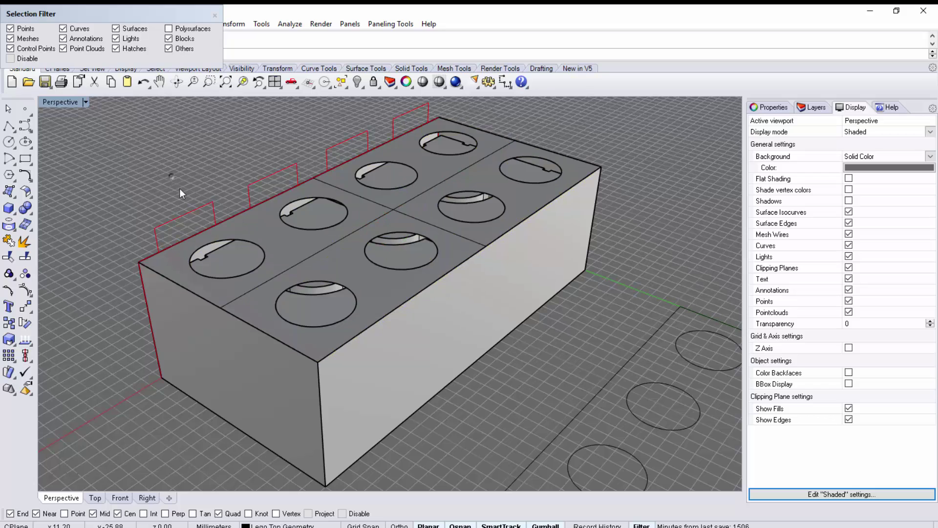
pyautogui.click(247, 281)
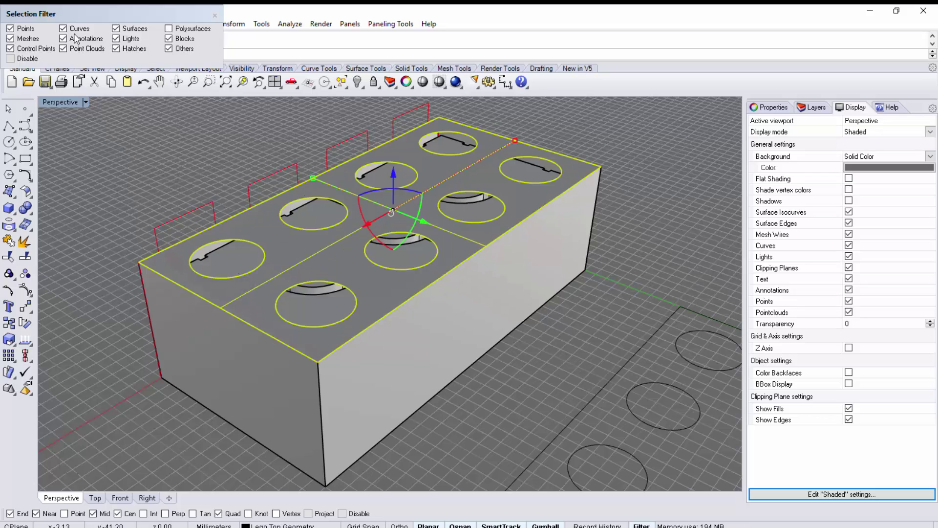
pyautogui.click(124, 29)
pyautogui.click(122, 350)
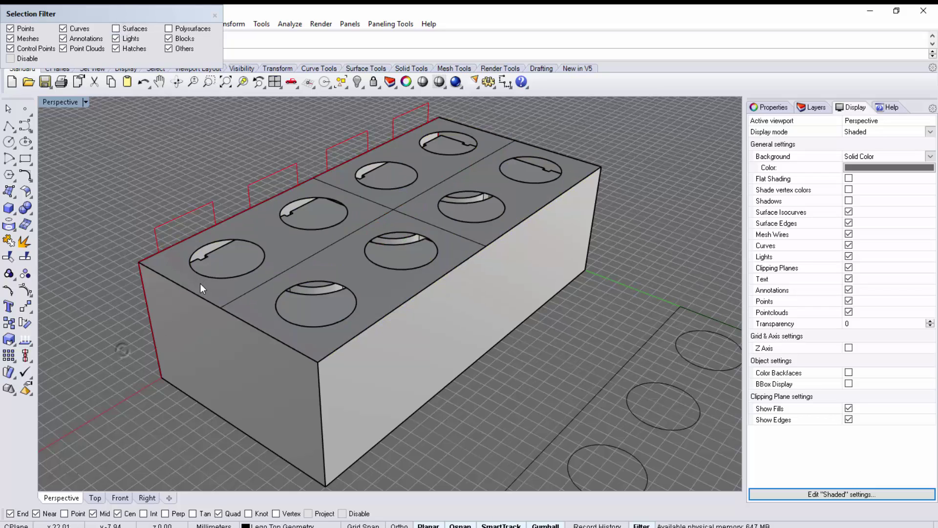
# Select the eight circle curves around the openings on the brick's top and delete them, keeping the surface
pyautogui.click(214, 279)
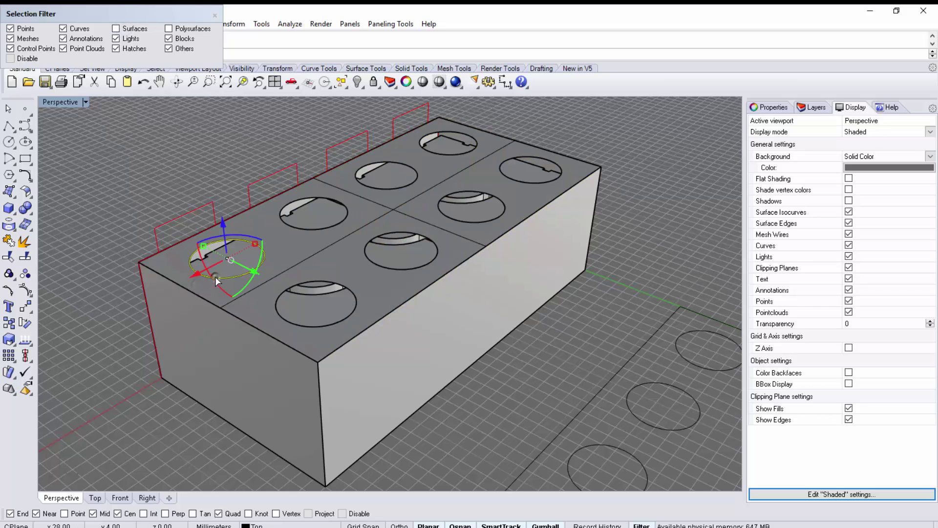
pyautogui.keyDown('shift'); pyautogui.click(297, 324); pyautogui.keyUp('shift')
pyautogui.keyDown('shift'); pyautogui.click(397, 267); pyautogui.keyUp('shift')
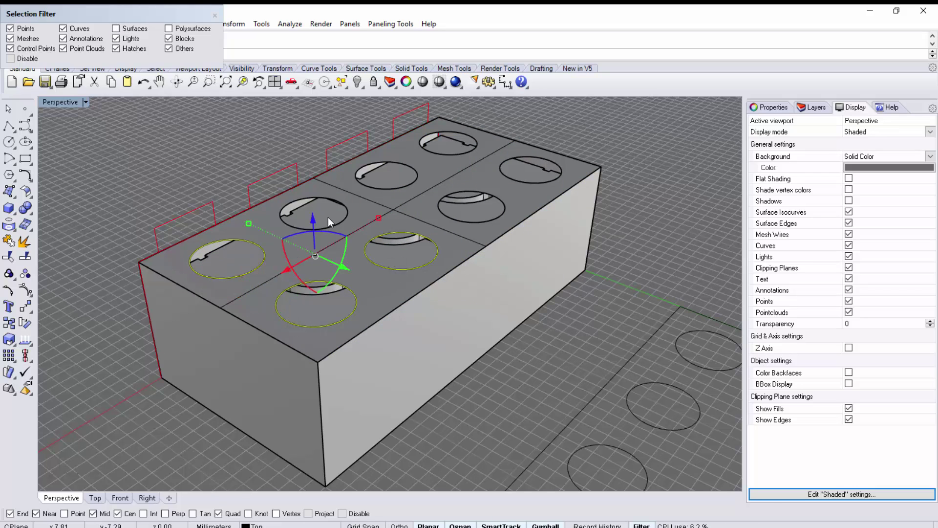
pyautogui.keyDown('shift'); pyautogui.click(345, 217); pyautogui.keyUp('shift')
pyautogui.keyDown('shift'); pyautogui.click(396, 187); pyautogui.keyUp('shift')
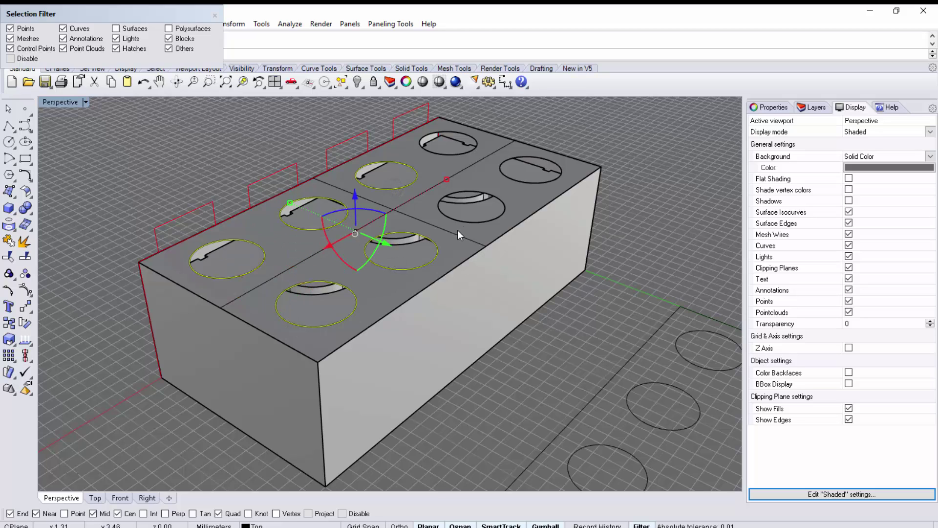
pyautogui.keyDown('shift'); pyautogui.click(468, 223); pyautogui.keyUp('shift')
pyautogui.keyDown('shift'); pyautogui.click(528, 180); pyautogui.keyUp('shift')
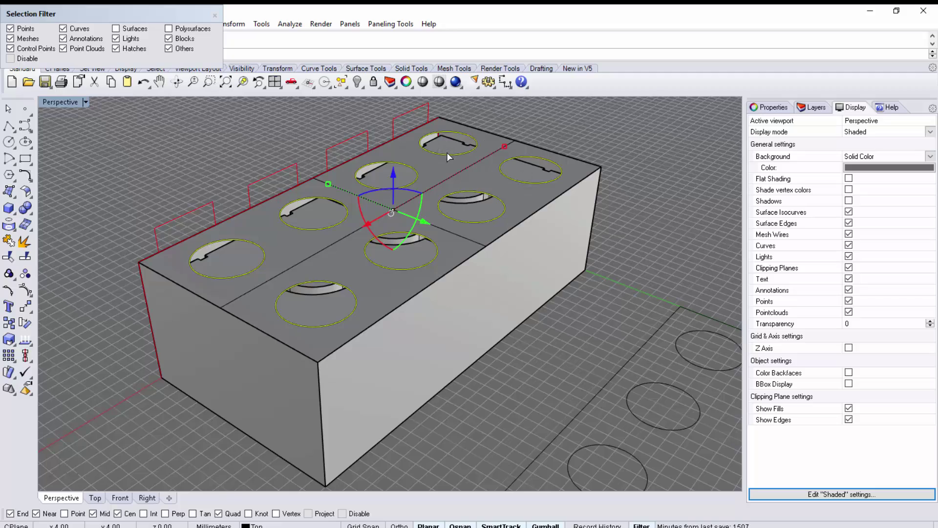
pyautogui.moveTo(377, 316); pyautogui.dragTo(383, 340, button='right')
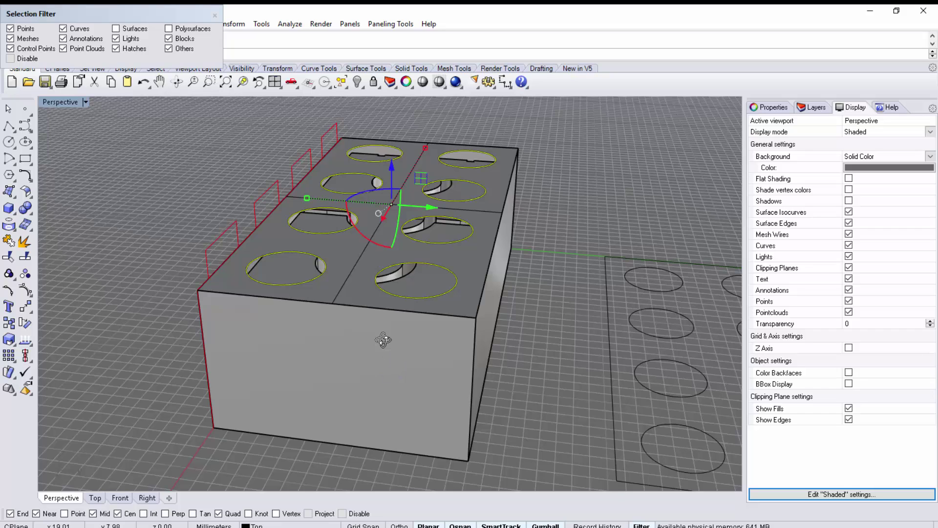
pyautogui.press('Escape')
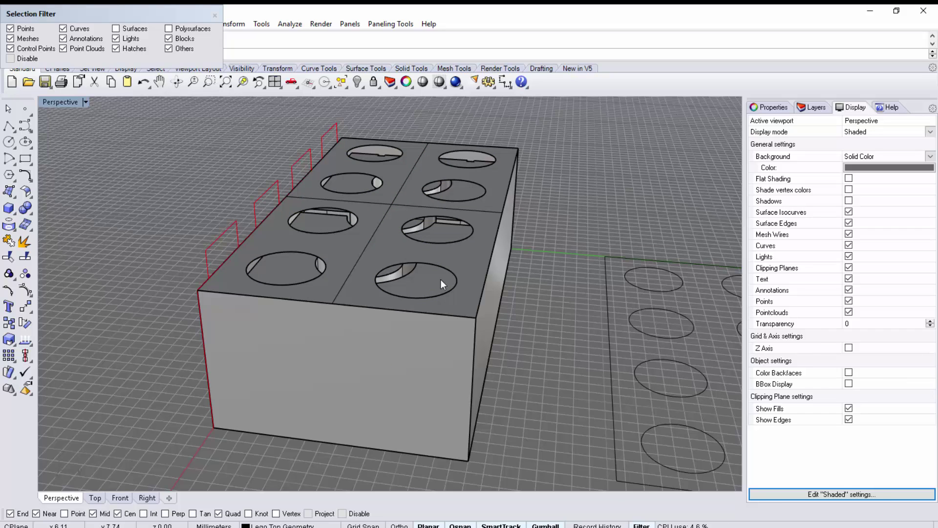
# Allow polysurfaces and surfaces to be selected again in the selection filter and close it
pyautogui.click(169, 31)
pyautogui.click(117, 29)
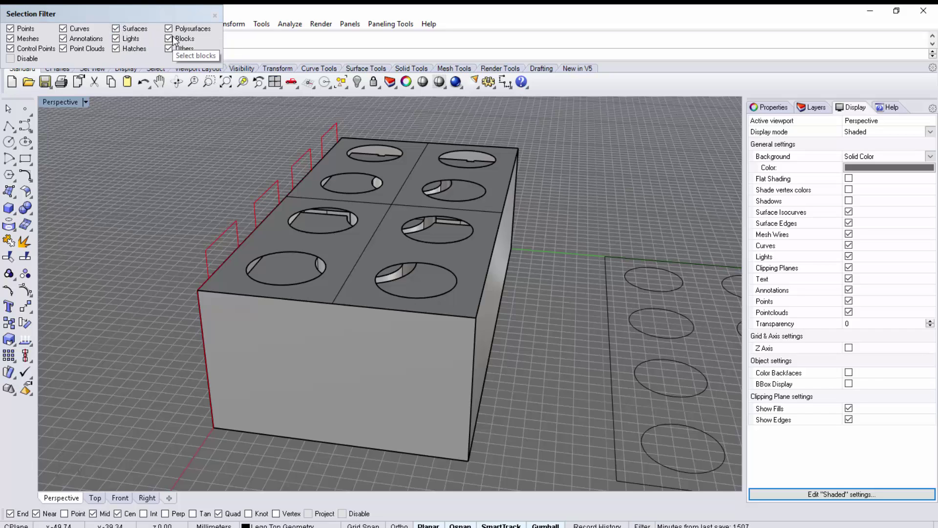
pyautogui.click(215, 16)
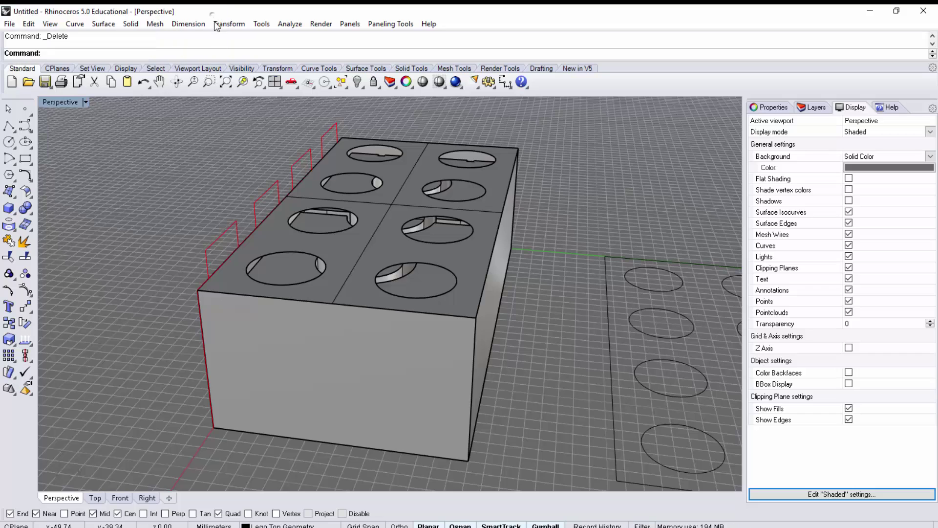
# Extrude the eight circular opening edges on the brick's top upward as open walls to the height of the red side-profile curves
pyautogui.moveTo(549, 235); pyautogui.dragTo(532, 250, button='right')
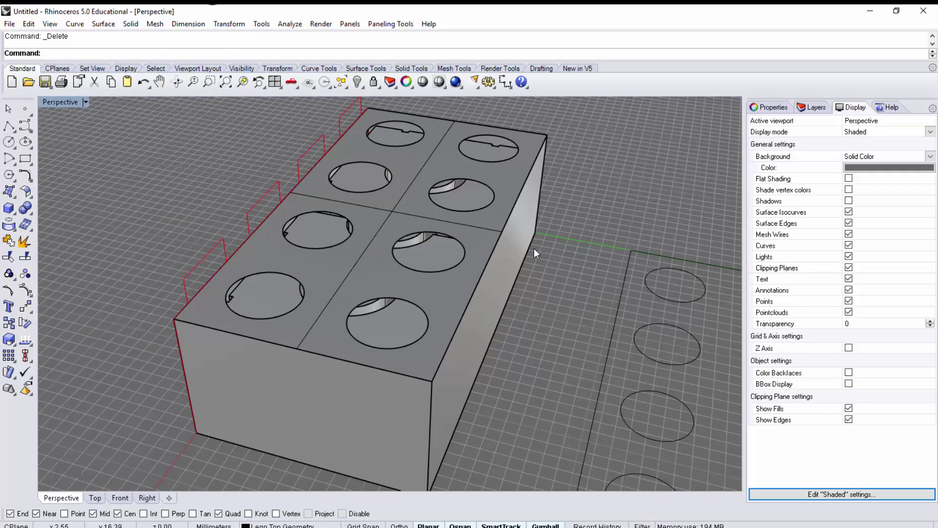
pyautogui.write('E')
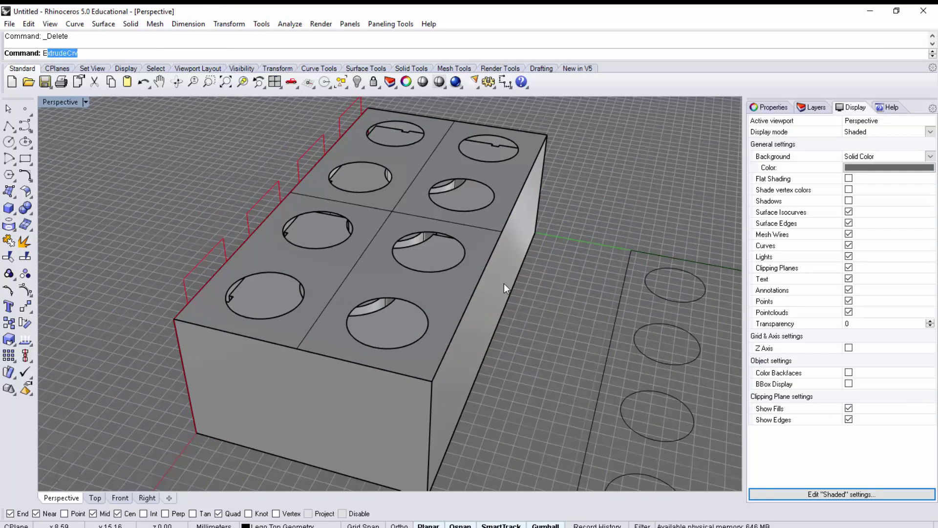
pyautogui.write('xtr')
pyautogui.press('Return')
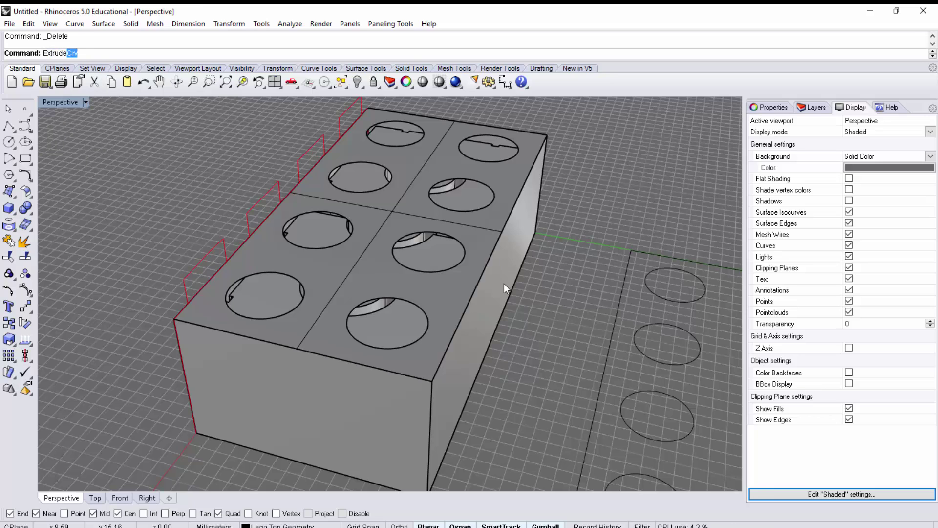
pyautogui.click(269, 318)
pyautogui.click(365, 341)
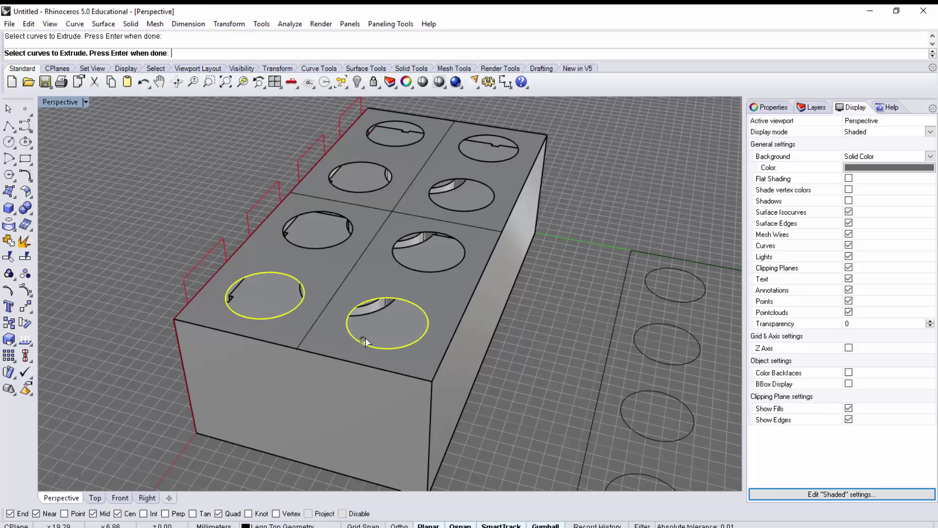
pyautogui.click(429, 268)
pyautogui.click(336, 244)
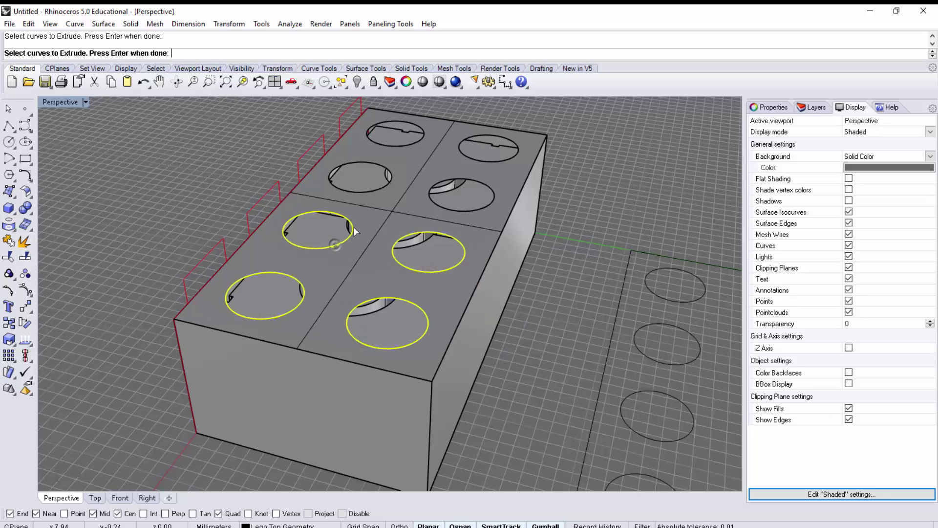
pyautogui.click(364, 190)
pyautogui.click(474, 179)
pyautogui.click(487, 162)
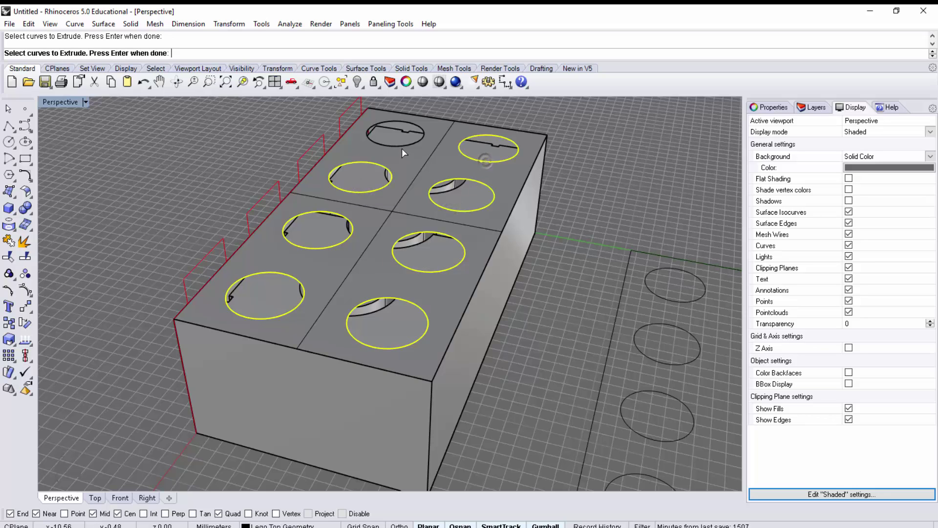
pyautogui.click(403, 145)
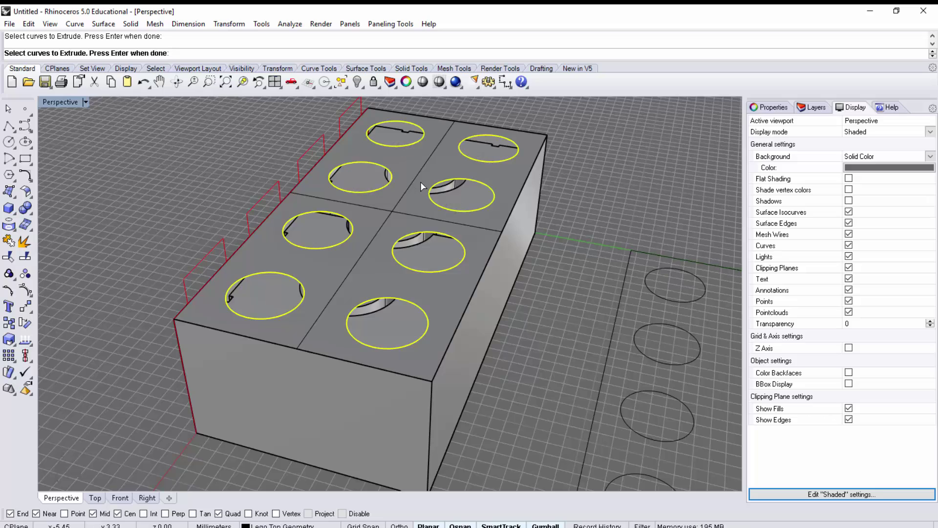
pyautogui.press('Return')
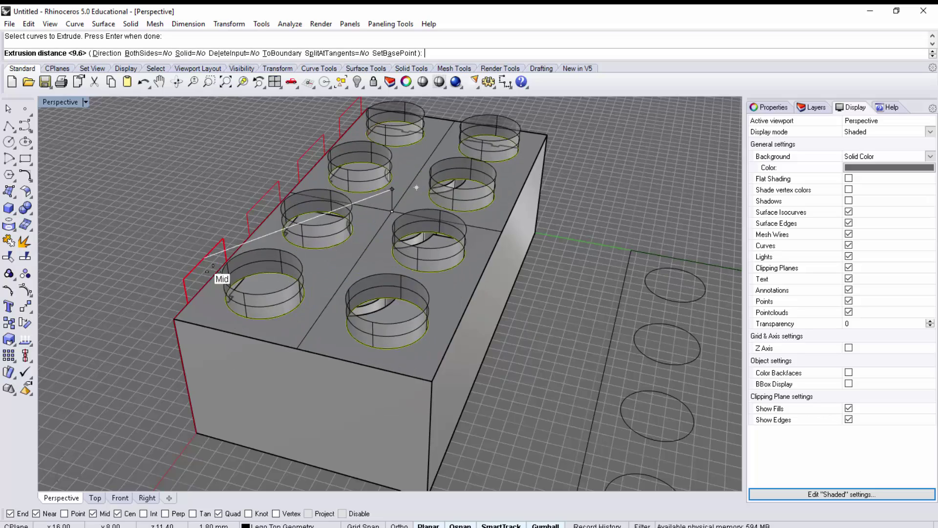
pyautogui.moveTo(213, 266); pyautogui.dragTo(180, 235, button='right')
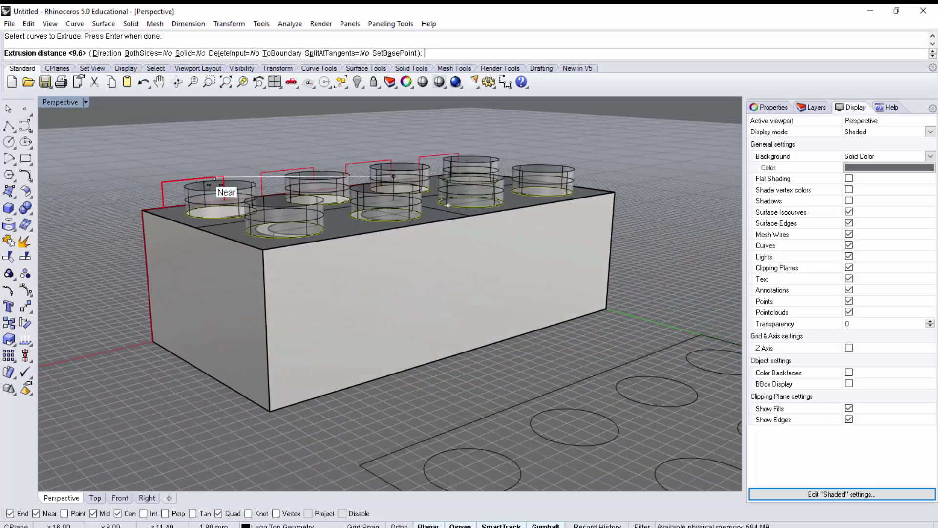
pyautogui.click(161, 183)
# Join the brick's top surface with the eight extruded stud walls
pyautogui.moveTo(187, 190); pyautogui.dragTo(531, 325, button='right')
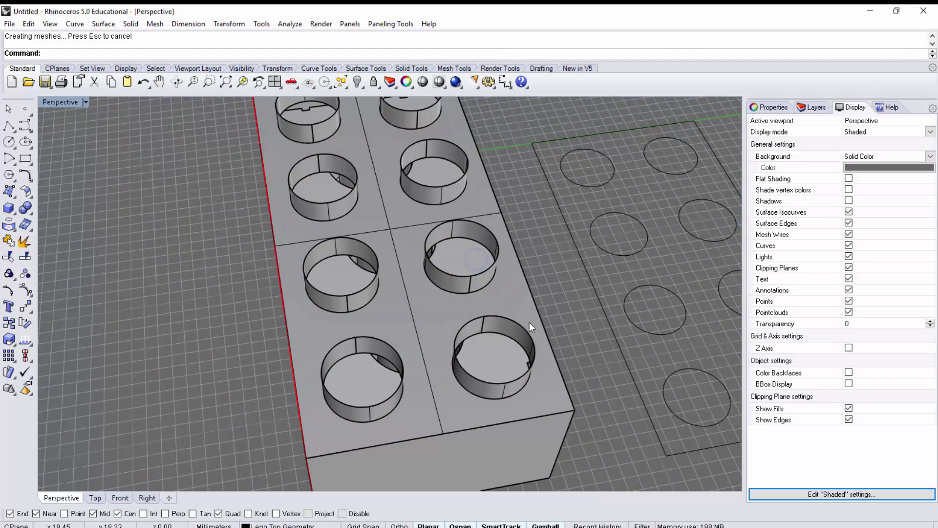
pyautogui.moveTo(544, 380); pyautogui.dragTo(533, 362, button='right')
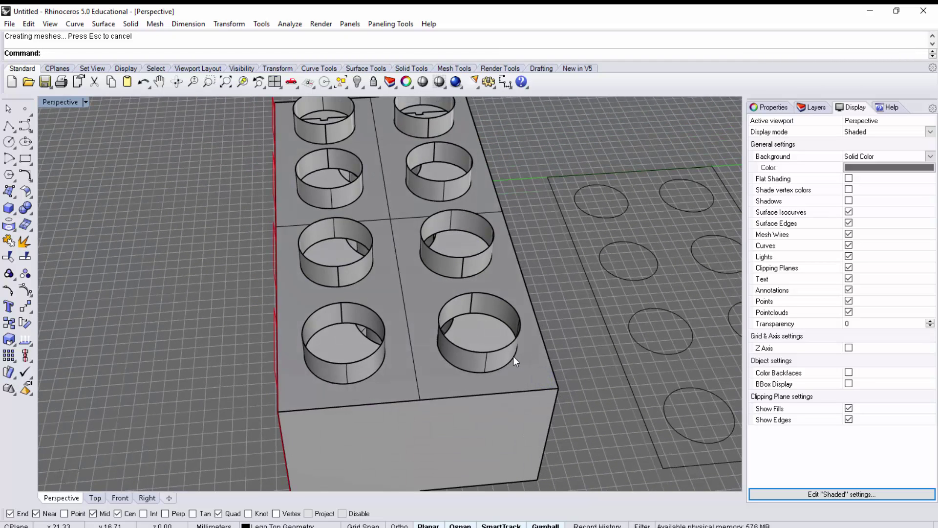
pyautogui.keyDown('ctrl'); pyautogui.keyDown('shift'); pyautogui.click(512, 356); pyautogui.keyUp('shift'); pyautogui.keyUp('ctrl')
pyautogui.keyDown('ctrl'); pyautogui.keyDown('shift'); pyautogui.click(526, 374); pyautogui.keyUp('shift'); pyautogui.keyUp('ctrl')
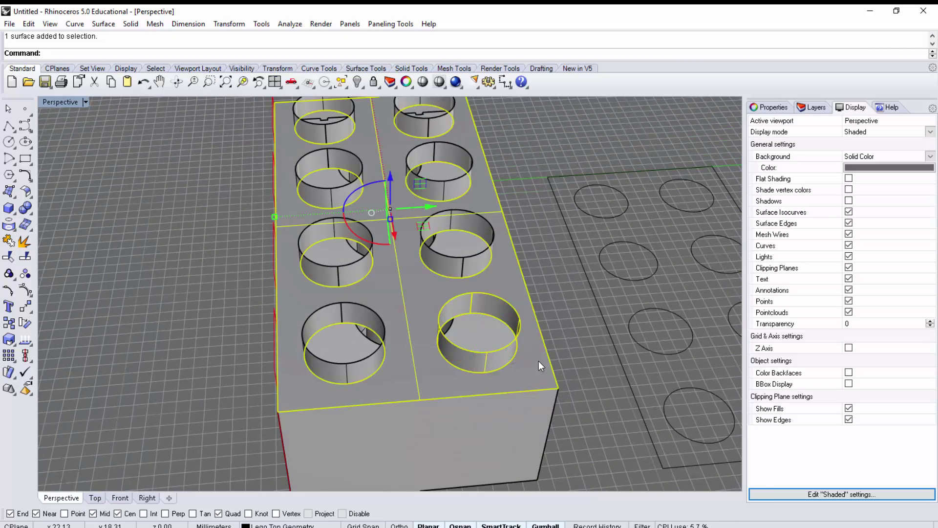
pyautogui.keyDown('shift'); pyautogui.click(381, 350); pyautogui.keyUp('shift')
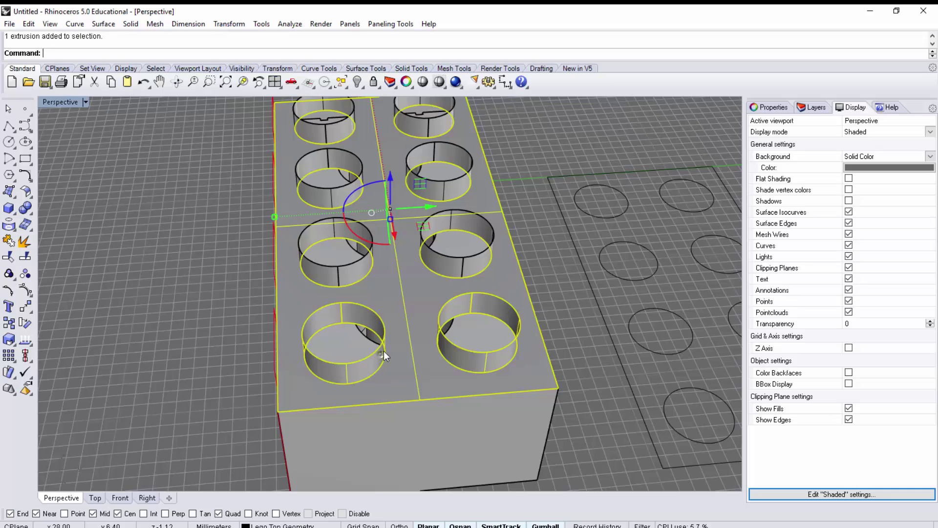
pyautogui.keyDown('shift'); pyautogui.click(453, 265); pyautogui.keyUp('shift')
pyautogui.keyDown('shift'); pyautogui.click(352, 275); pyautogui.keyUp('shift')
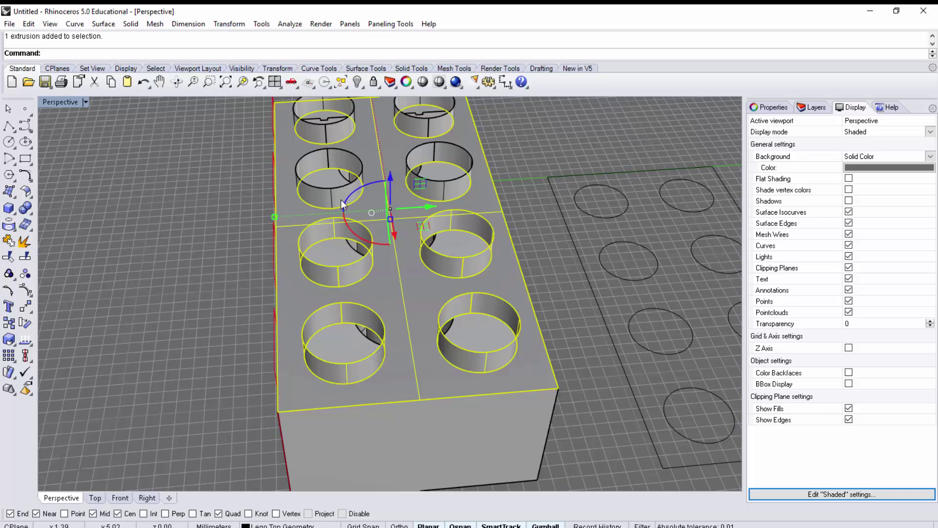
pyautogui.keyDown('shift'); pyautogui.click(341, 200); pyautogui.keyUp('shift')
pyautogui.keyDown('shift'); pyautogui.click(432, 189); pyautogui.keyUp('shift')
pyautogui.keyDown('shift'); pyautogui.click(423, 127); pyautogui.keyUp('shift')
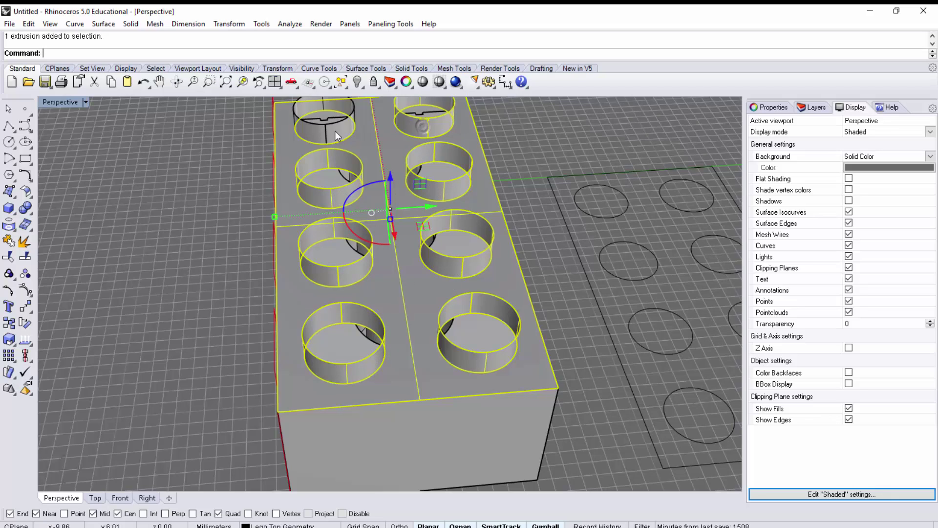
pyautogui.keyDown('shift'); pyautogui.click(335, 131); pyautogui.keyUp('shift')
pyautogui.write('j')
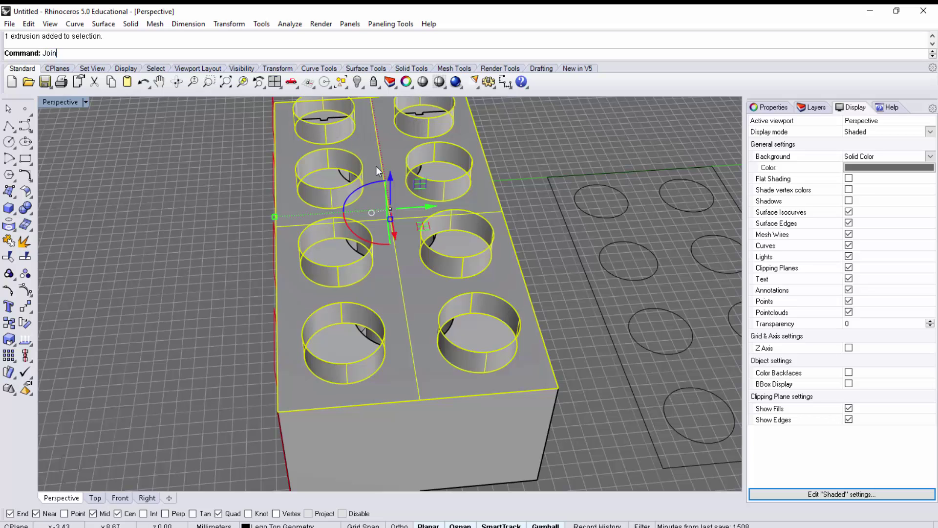
pyautogui.press('Return')
# Cap the eight studs with planar surfaces built from their upper circular edges using PlanarSrf
pyautogui.moveTo(536, 327); pyautogui.dragTo(552, 226, button='right')
pyautogui.moveTo(574, 200); pyautogui.dragTo(538, 276, button='right')
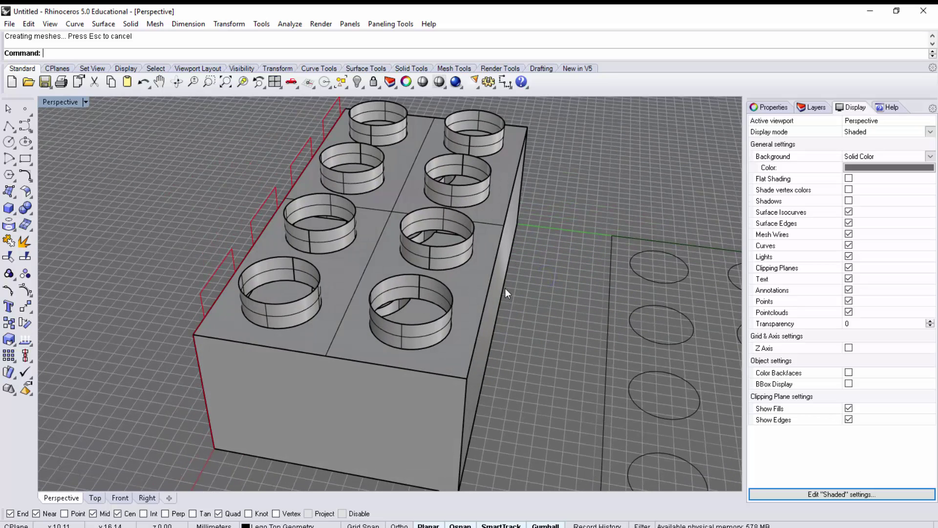
pyautogui.write('lanar')
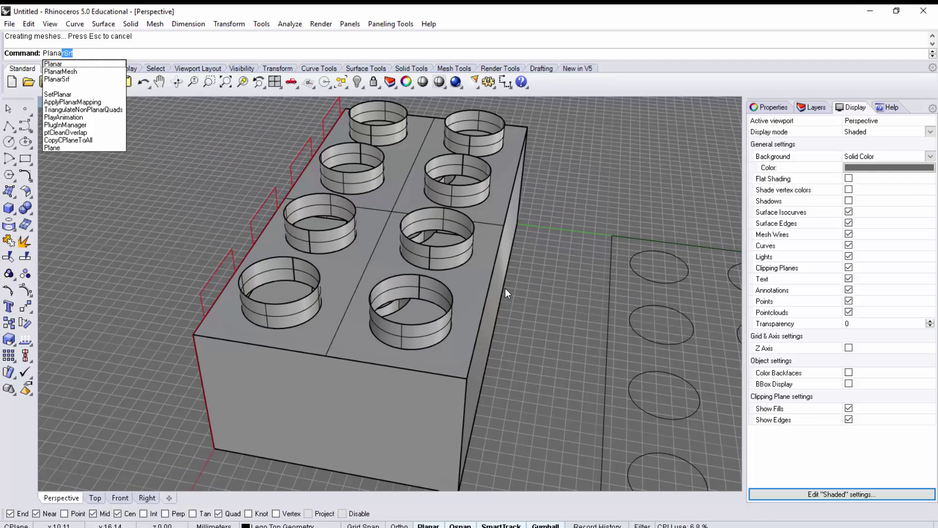
pyautogui.write('S')
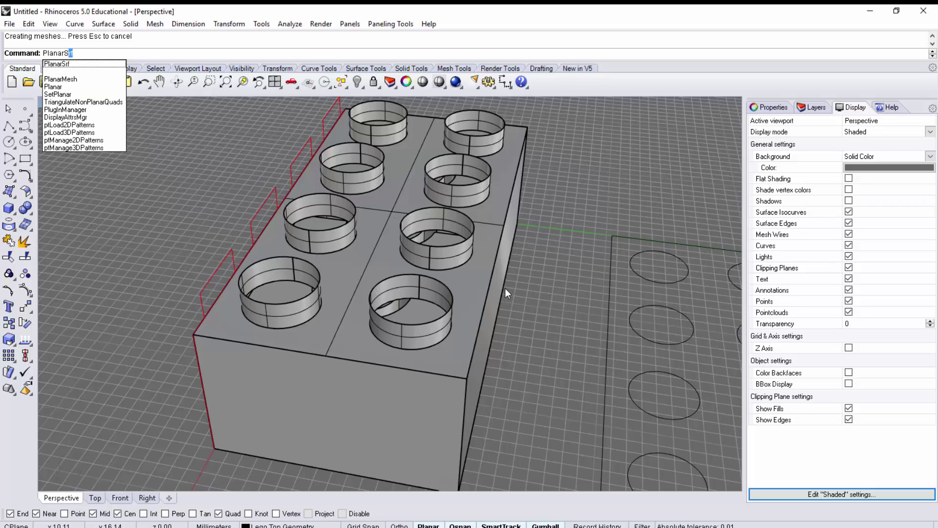
pyautogui.press('Return')
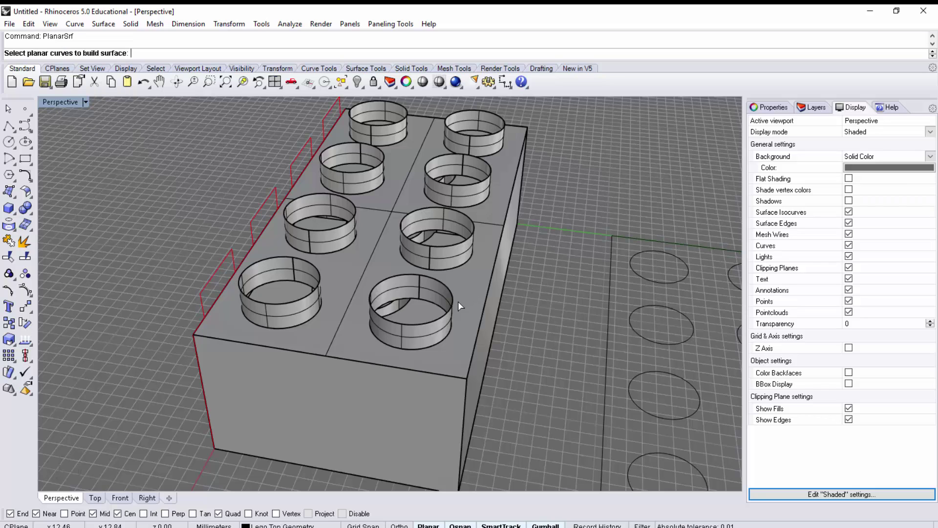
pyautogui.click(453, 303)
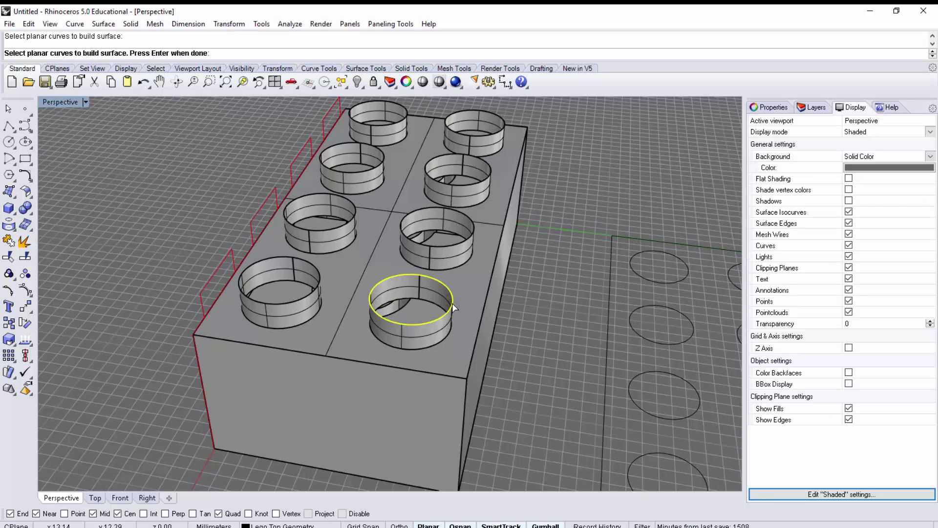
pyautogui.click(468, 239)
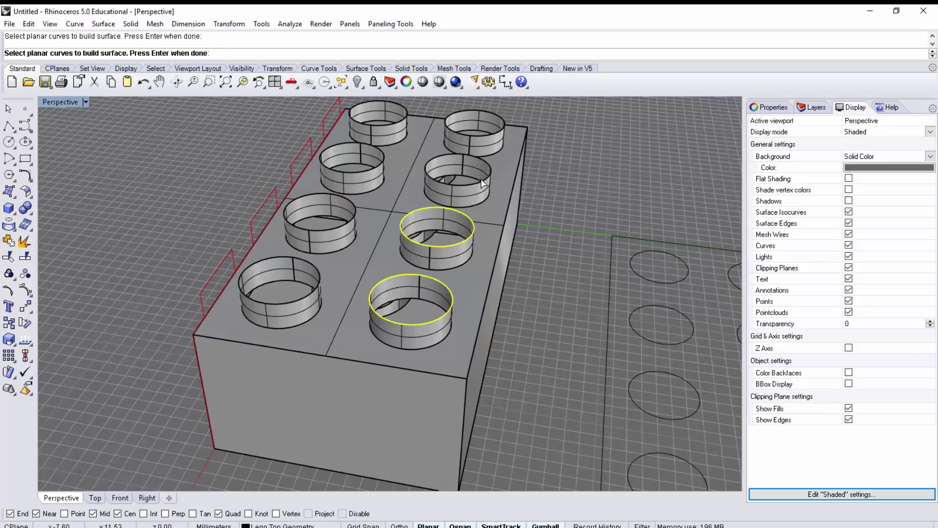
pyautogui.click(483, 181)
pyautogui.click(484, 141)
pyautogui.click(392, 125)
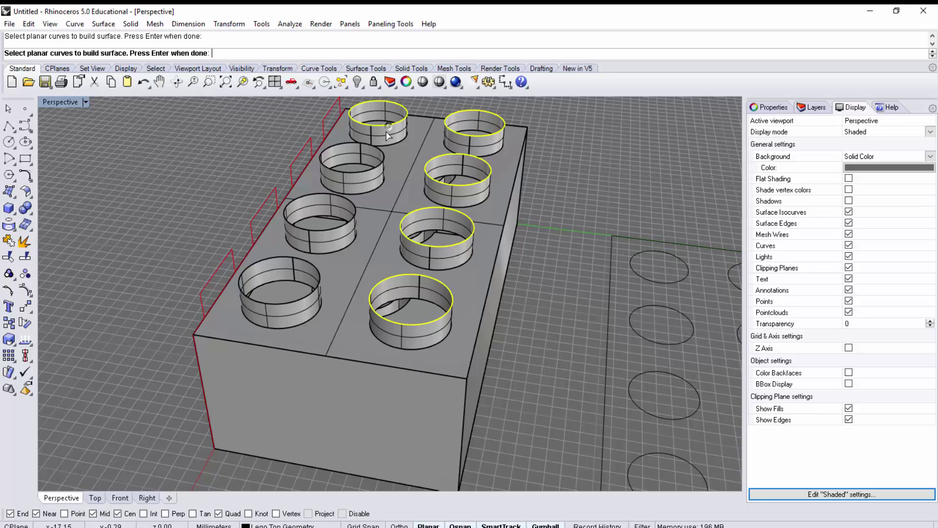
pyautogui.click(374, 165)
pyautogui.click(341, 227)
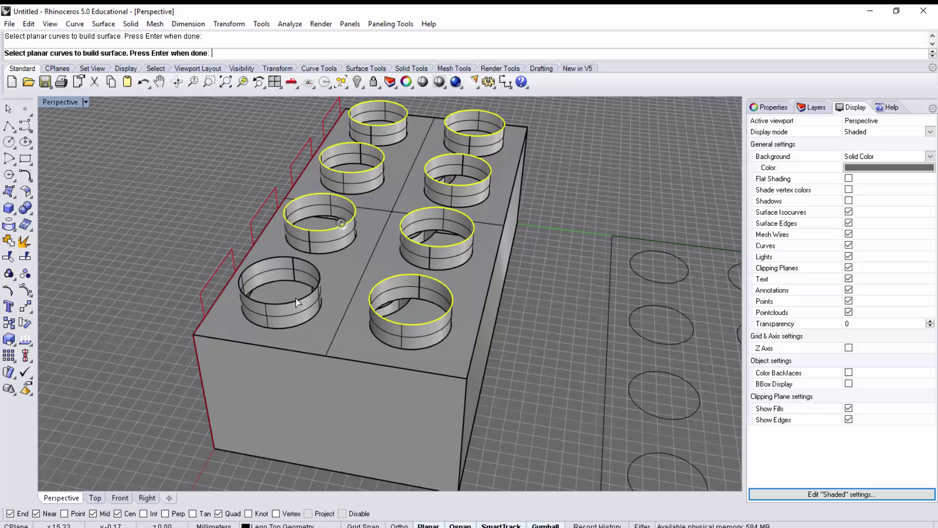
pyautogui.click(307, 295)
pyautogui.press('Return')
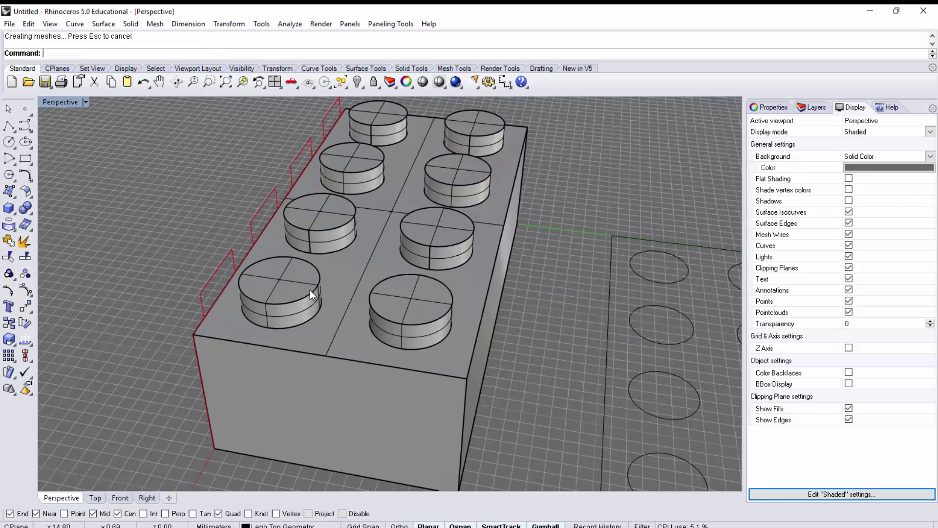
# Select the eight stud caps together with the top polysurface and join them
pyautogui.moveTo(381, 292); pyautogui.dragTo(540, 221, button='right')
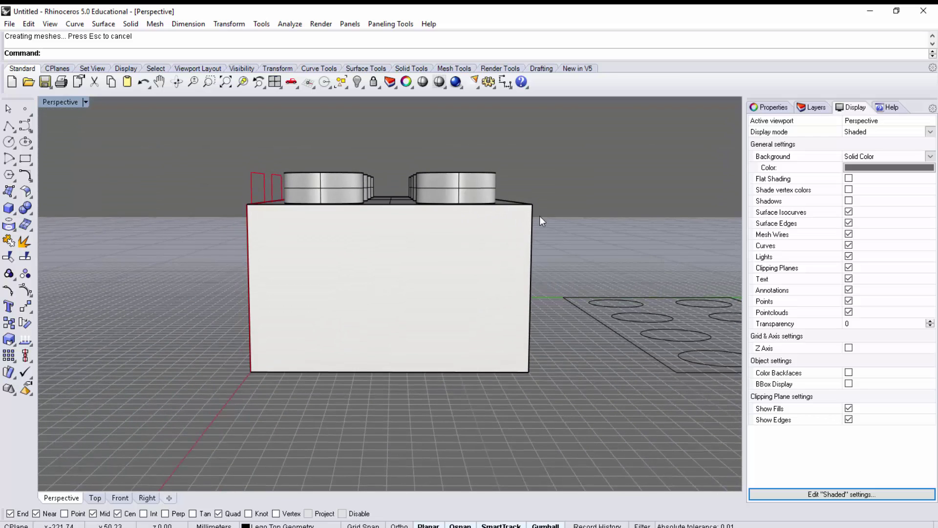
pyautogui.moveTo(324, 152); pyautogui.dragTo(325, 153)
pyautogui.moveTo(415, 201); pyautogui.dragTo(415, 228, button='right')
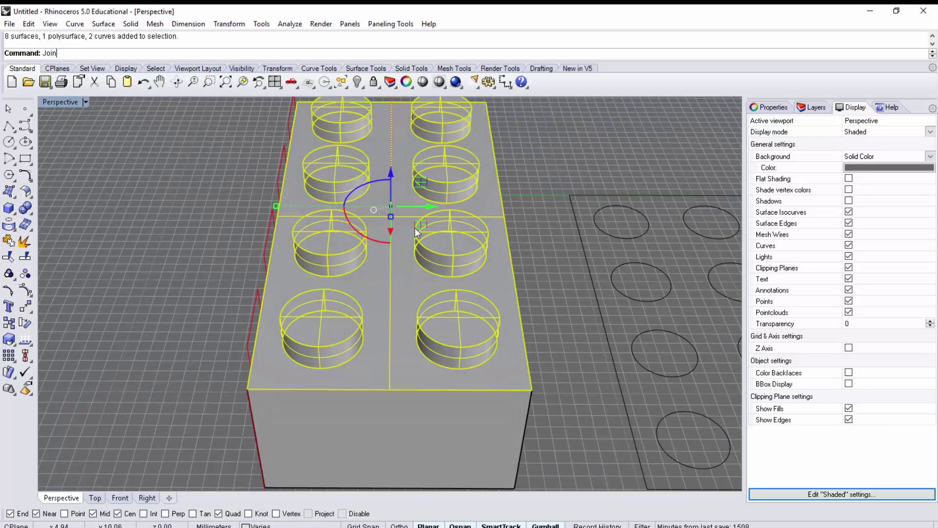
pyautogui.press('Return')
pyautogui.click(535, 219)
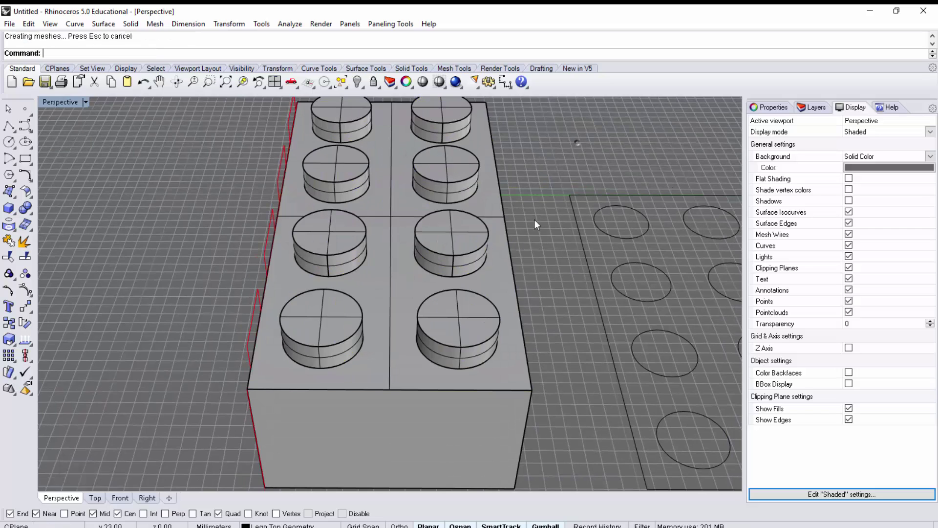
# Move the studded top polysurface to the Lego Geometry layer and make that layer current
pyautogui.click(507, 254)
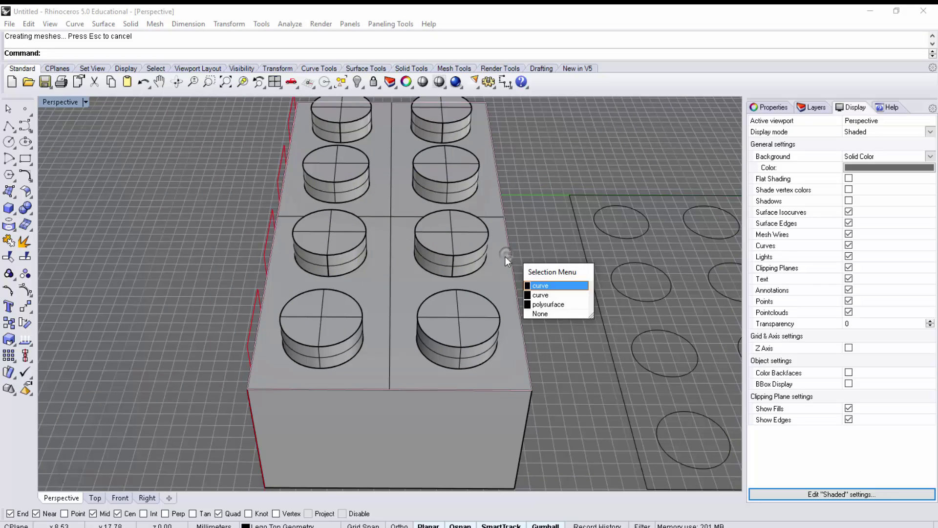
pyautogui.click(547, 304)
pyautogui.moveTo(525, 313); pyautogui.dragTo(532, 381, button='right')
pyautogui.click(813, 108)
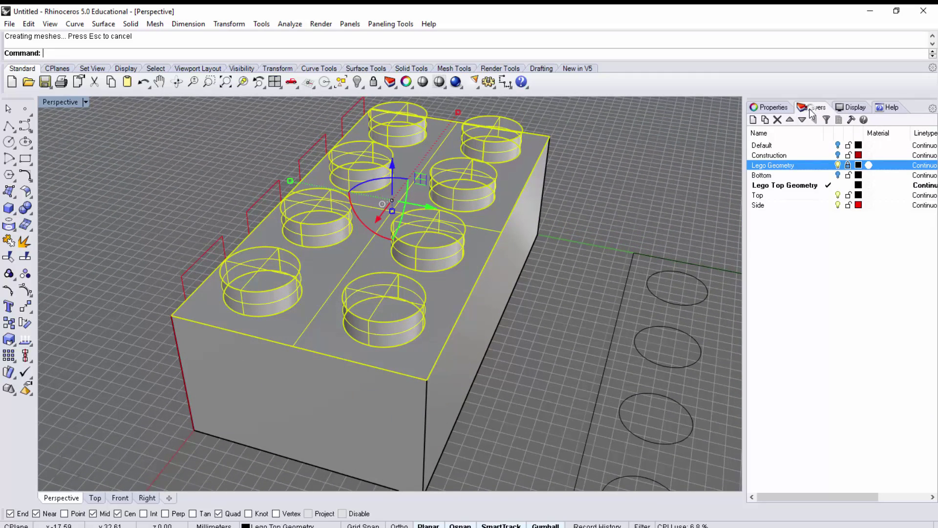
pyautogui.rightClick(807, 166)
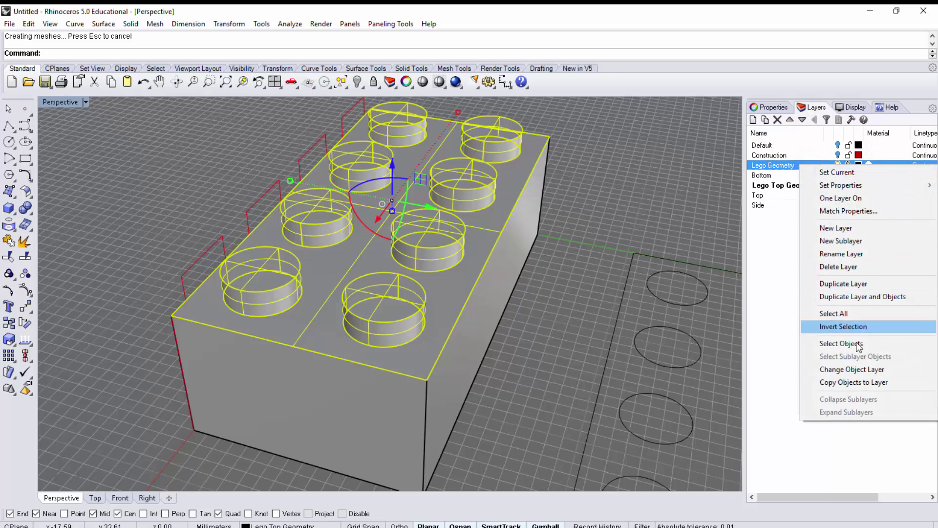
pyautogui.click(859, 370)
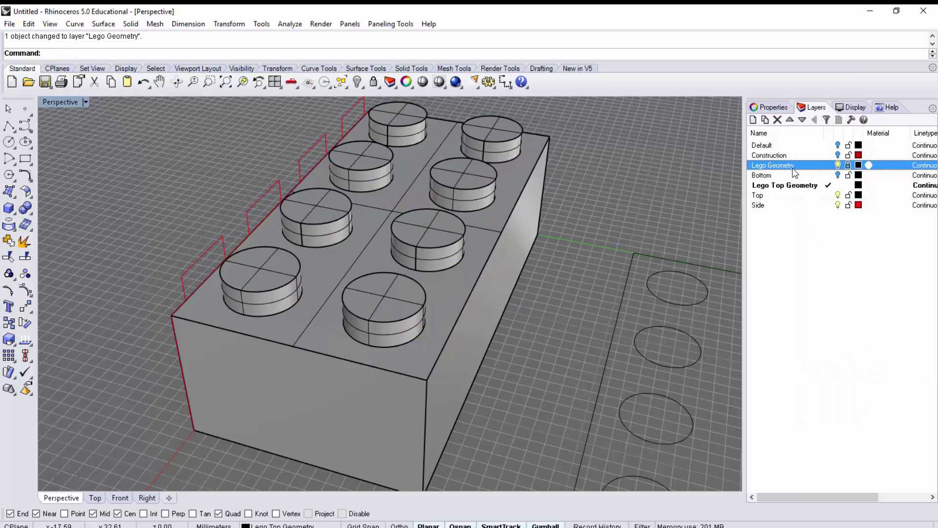
pyautogui.click(825, 166)
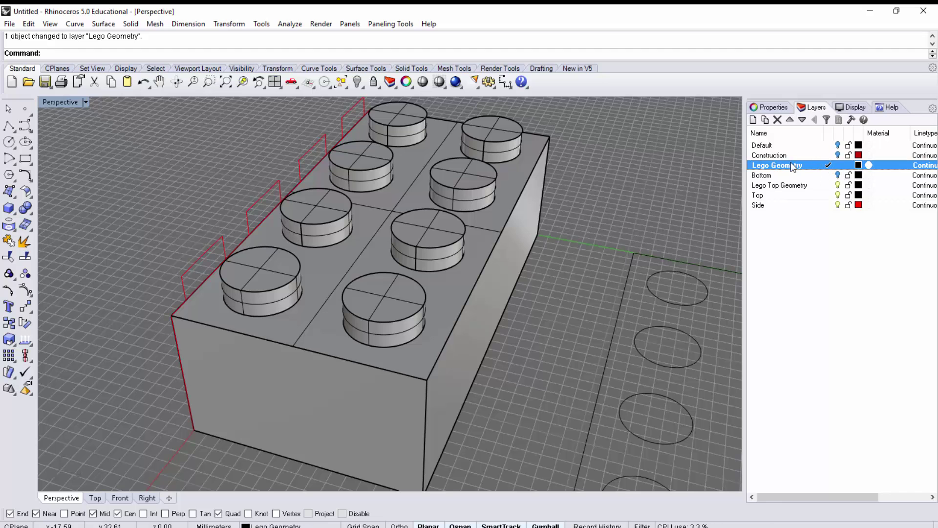
# Join the studded top polysurface with the brick's extruded outer side walls
pyautogui.click(523, 245)
pyautogui.moveTo(554, 269); pyautogui.dragTo(512, 268, button='right')
pyautogui.keyDown('shift'); pyautogui.click(486, 315); pyautogui.keyUp('shift')
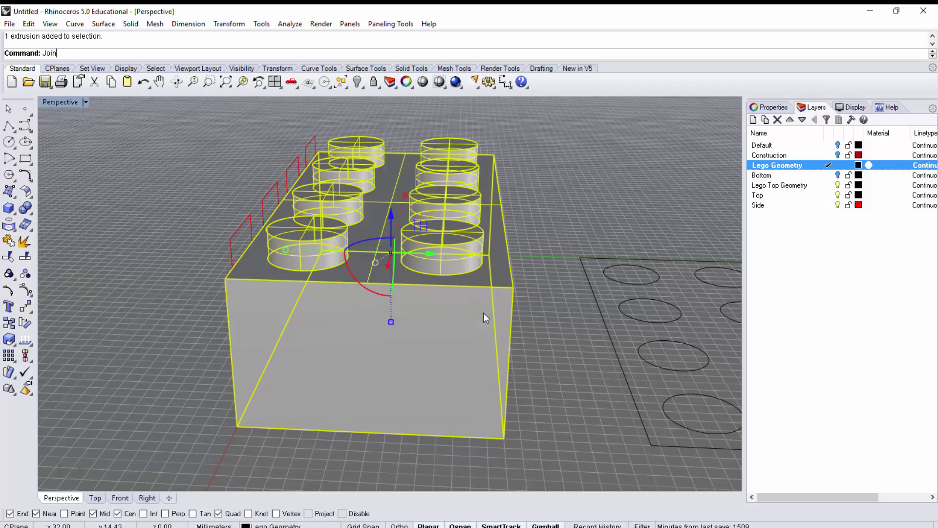
pyautogui.press('Return')
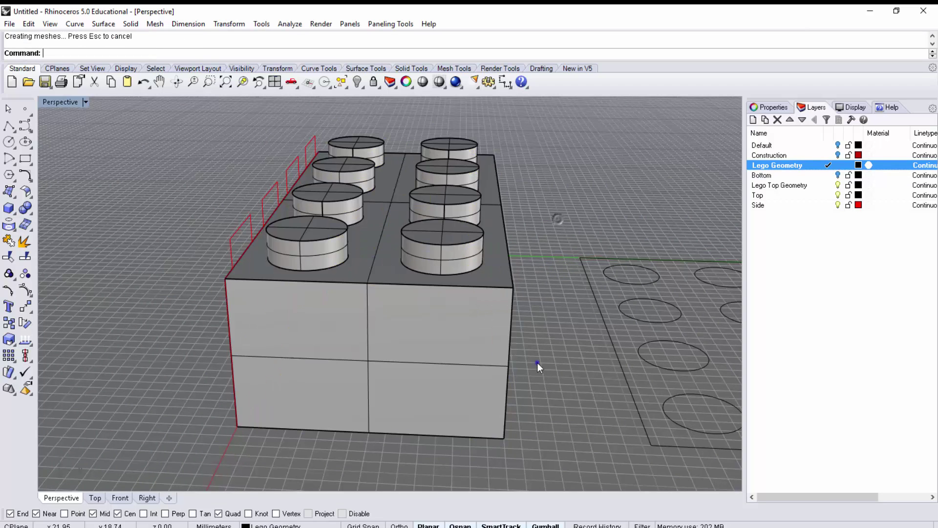
# Select the joined outer shell to check it, and examine the brick's hollow underside
pyautogui.moveTo(537, 363)
pyautogui.mouseDown(button='right')
pyautogui.moveTo(561, 209)
pyautogui.moveTo(541, 169)
pyautogui.moveTo(530, 189)
pyautogui.moveTo(515, 386)
pyautogui.moveTo(529, 313)
pyautogui.moveTo(435, 328)
pyautogui.moveTo(503, 277)
pyautogui.moveTo(525, 324)
pyautogui.moveTo(534, 178)
pyautogui.moveTo(527, 237)
pyautogui.moveTo(547, 278)
pyautogui.moveTo(534, 274)
pyautogui.moveTo(530, 289)
pyautogui.moveTo(505, 218)
pyautogui.moveTo(504, 281)
pyautogui.moveTo(494, 301)
pyautogui.moveTo(478, 296)
pyautogui.moveTo(478, 314)
pyautogui.mouseUp(button='right')
pyautogui.click(435, 327)
pyautogui.click(536, 263)
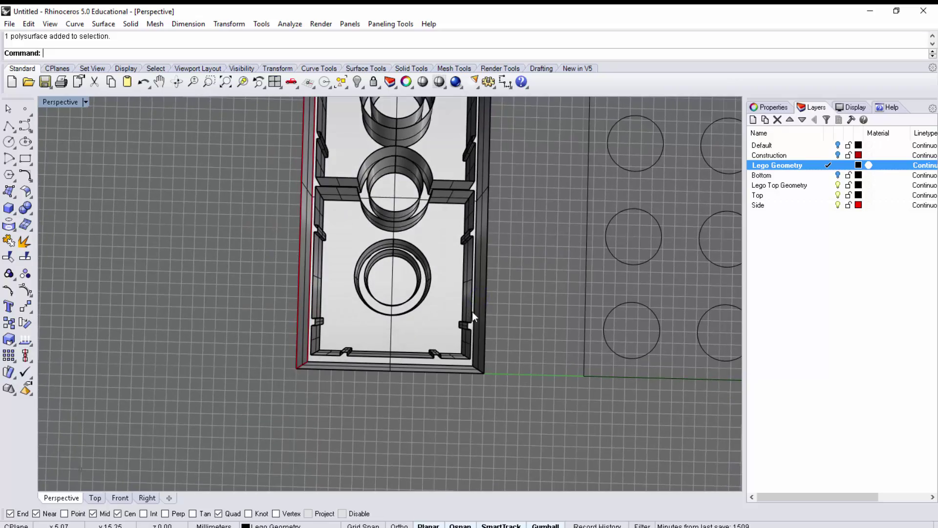
pyautogui.moveTo(399, 303); pyautogui.dragTo(456, 234, button='right')
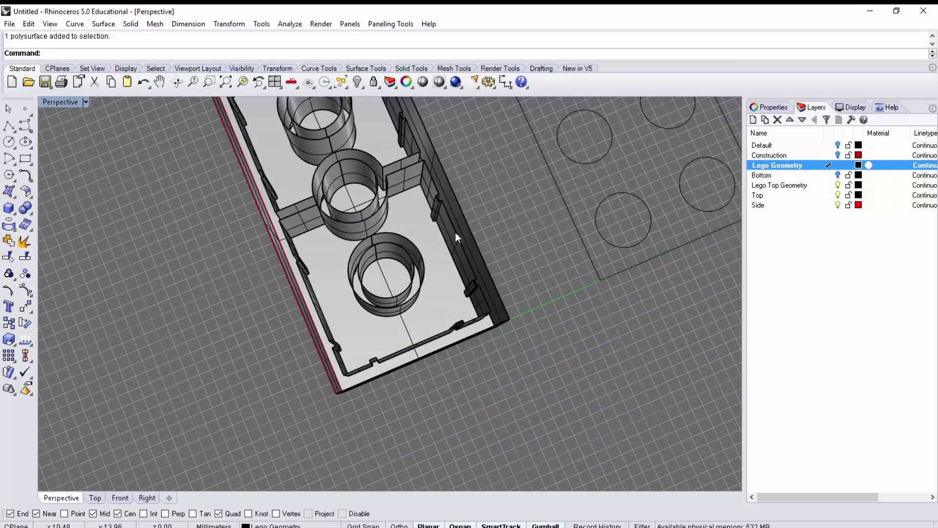
pyautogui.moveTo(446, 200); pyautogui.dragTo(499, 303, button='right')
# Start PlanarSrf and select the four outer edges around the brick's open underside
pyautogui.write('lanarSrf')
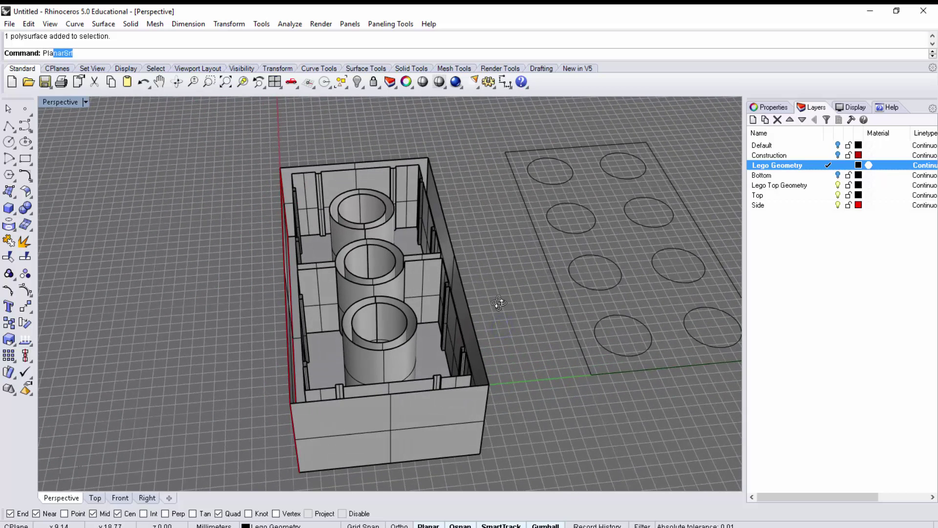
pyautogui.press('Return')
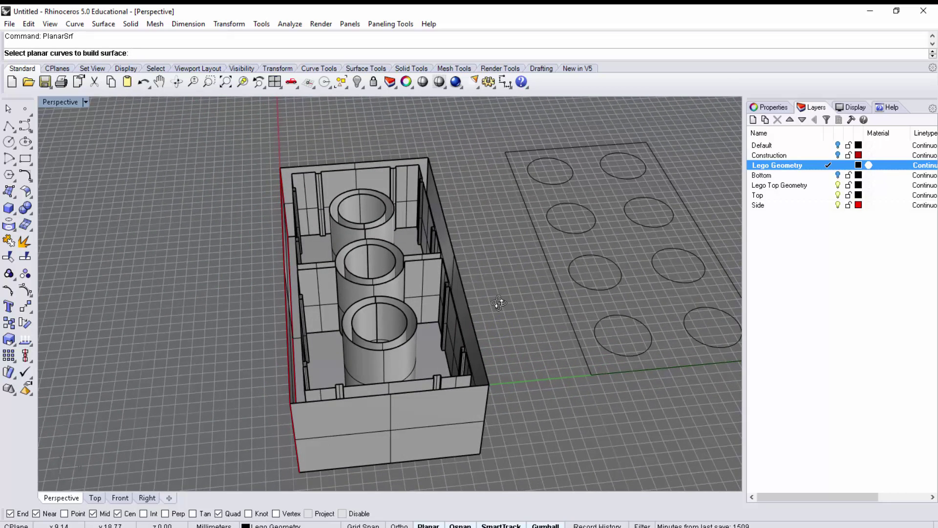
pyautogui.click(473, 326)
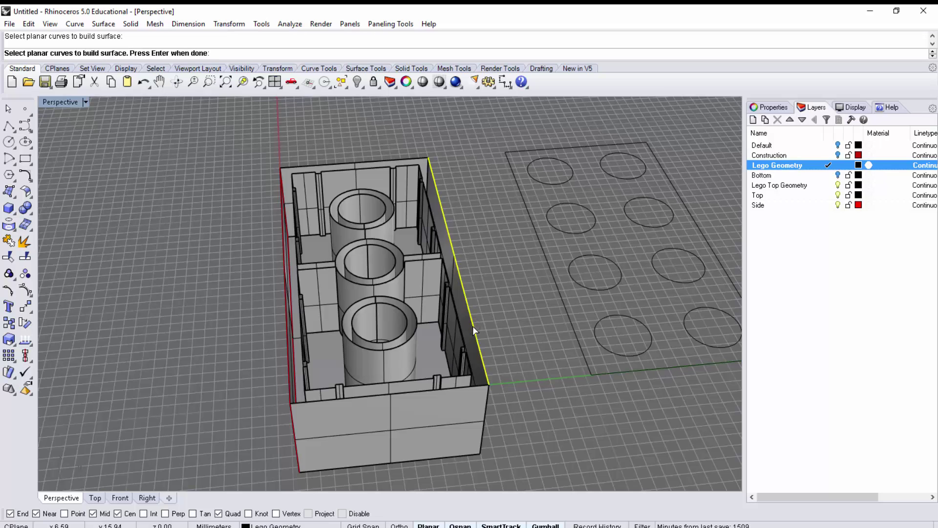
pyautogui.click(460, 386)
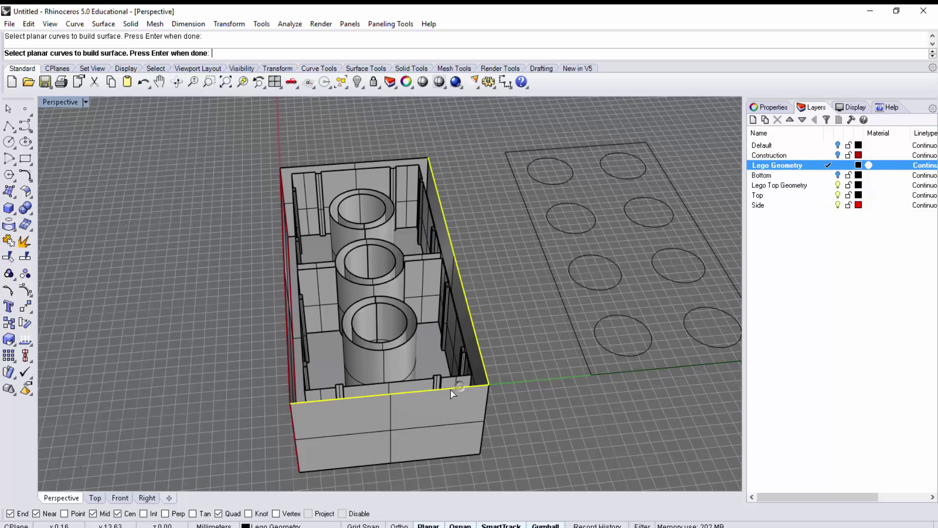
pyautogui.moveTo(450, 389); pyautogui.dragTo(424, 359, button='right')
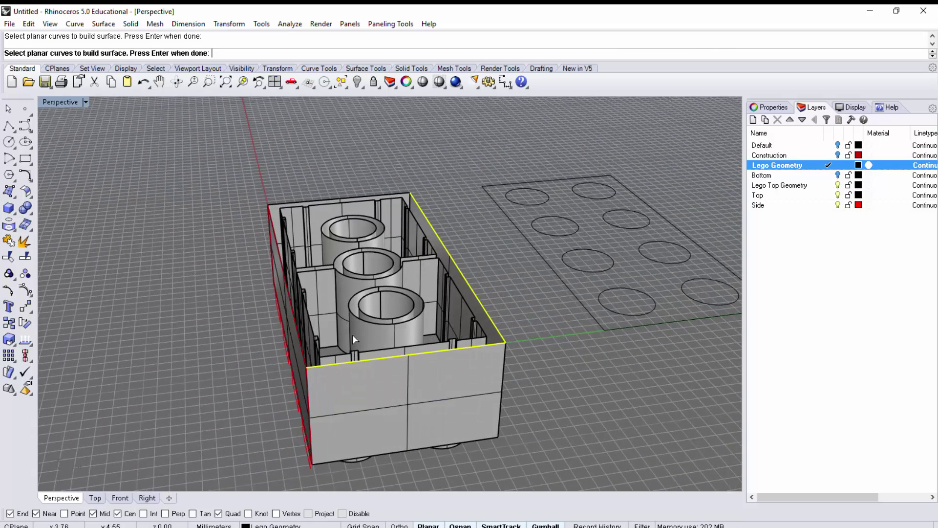
pyautogui.click(300, 349)
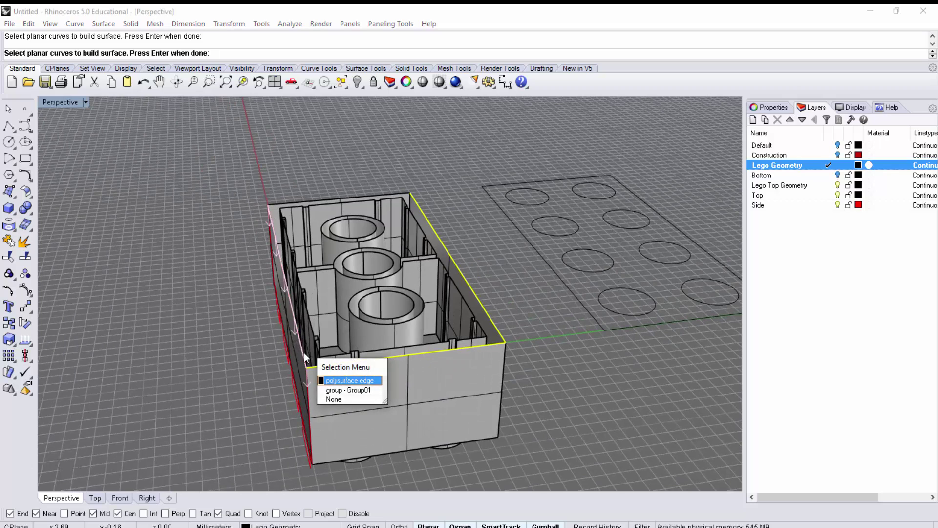
pyautogui.click(349, 380)
pyautogui.moveTo(349, 380); pyautogui.dragTo(417, 302, button='right')
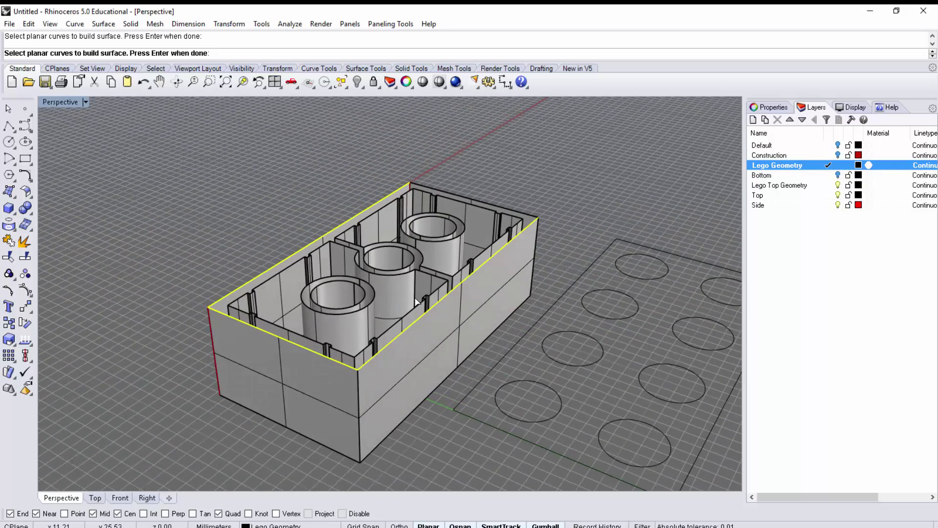
pyautogui.scroll(3, 407, 225)
pyautogui.click(534, 141)
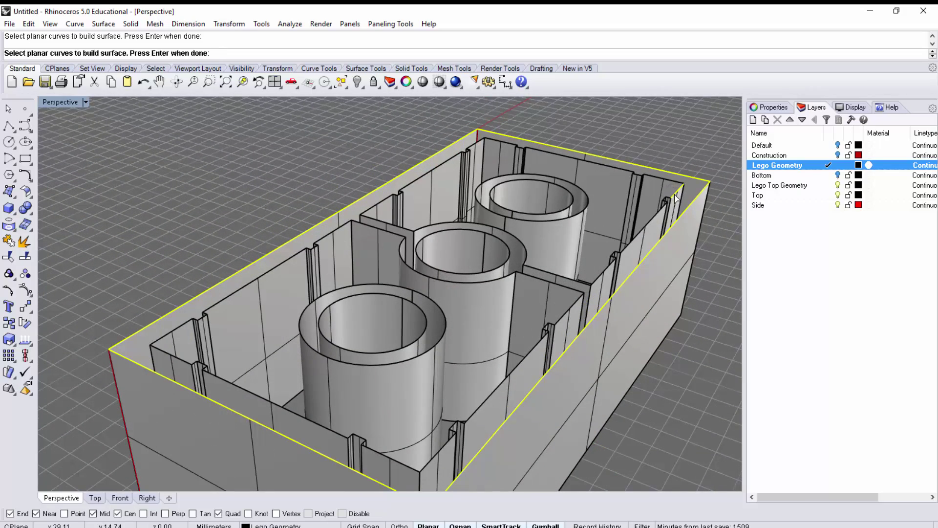
# Add all the inner wall and tube edges on the underside to the selection and try to build the planar surfaces
pyautogui.moveTo(616, 252); pyautogui.dragTo(561, 203, button='right')
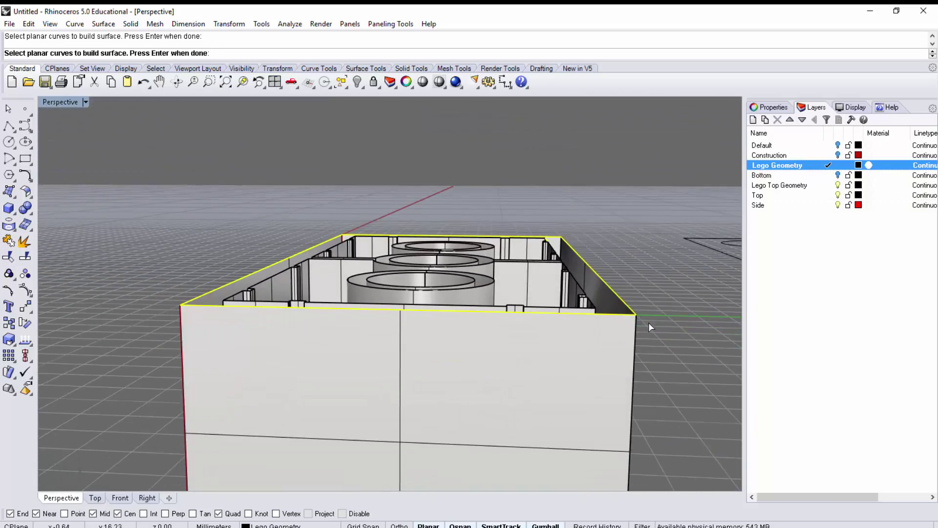
pyautogui.moveTo(650, 324); pyautogui.dragTo(673, 294, button='right')
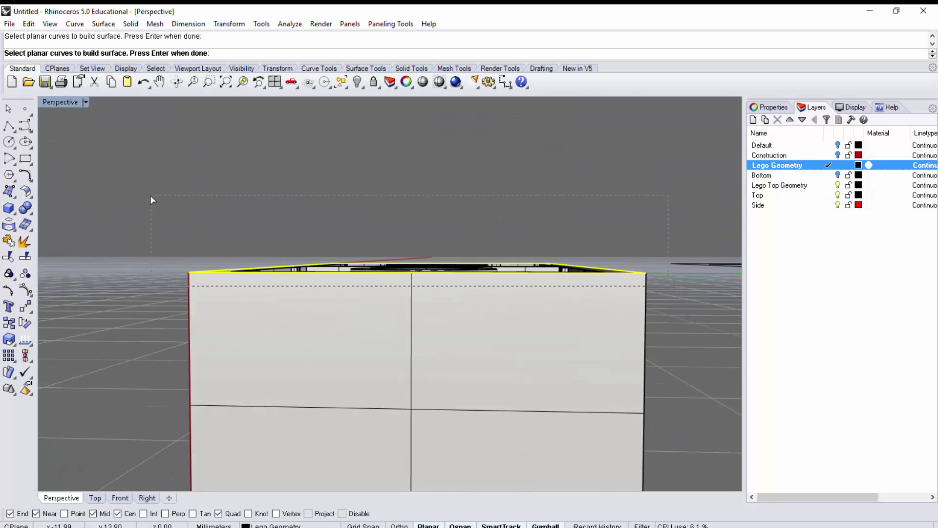
pyautogui.moveTo(329, 215); pyautogui.dragTo(263, 200, button='right')
pyautogui.press('Return')
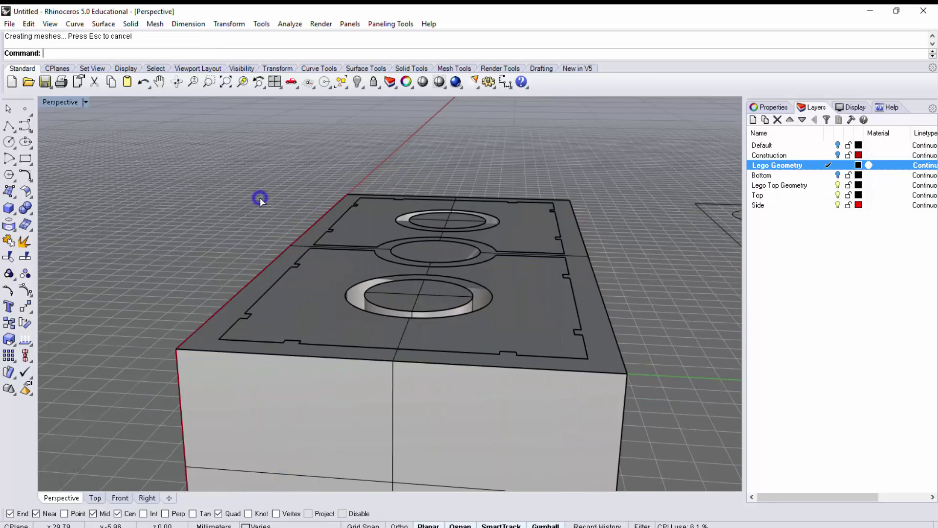
# Inspect the planar surfaces across the underside and undo them
pyautogui.keyDown('ctrl'); pyautogui.moveTo(449, 191); pyautogui.dragTo(479, 298, button='right'); pyautogui.keyUp('ctrl')
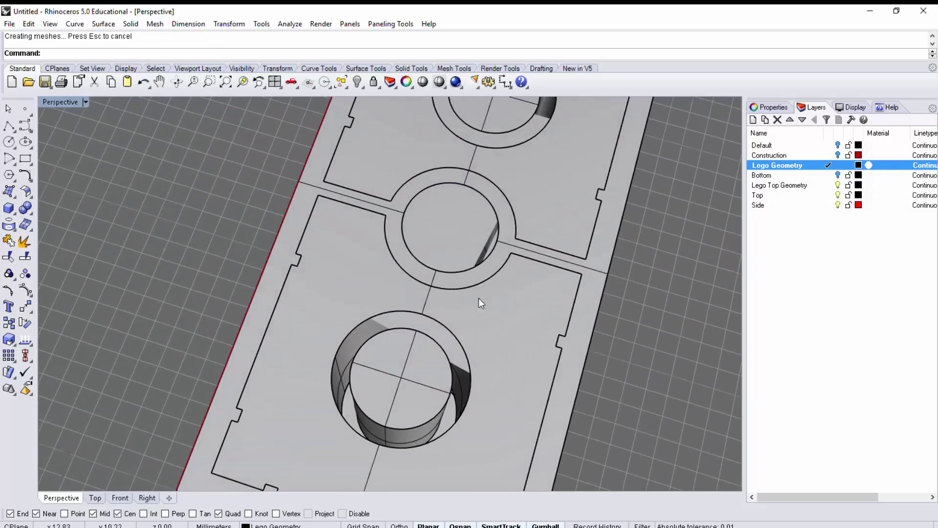
pyautogui.moveTo(549, 299); pyautogui.dragTo(559, 339, button='right')
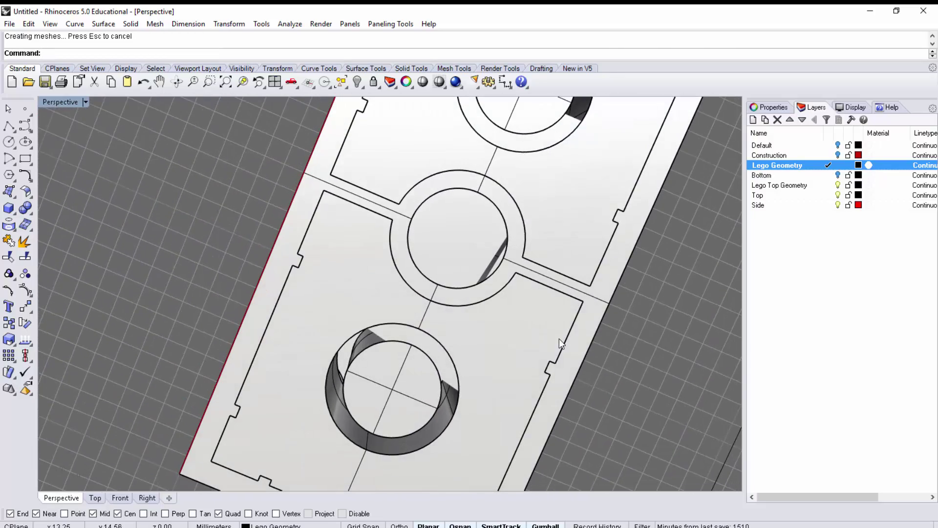
pyautogui.hotkey('ctrl', 'z')
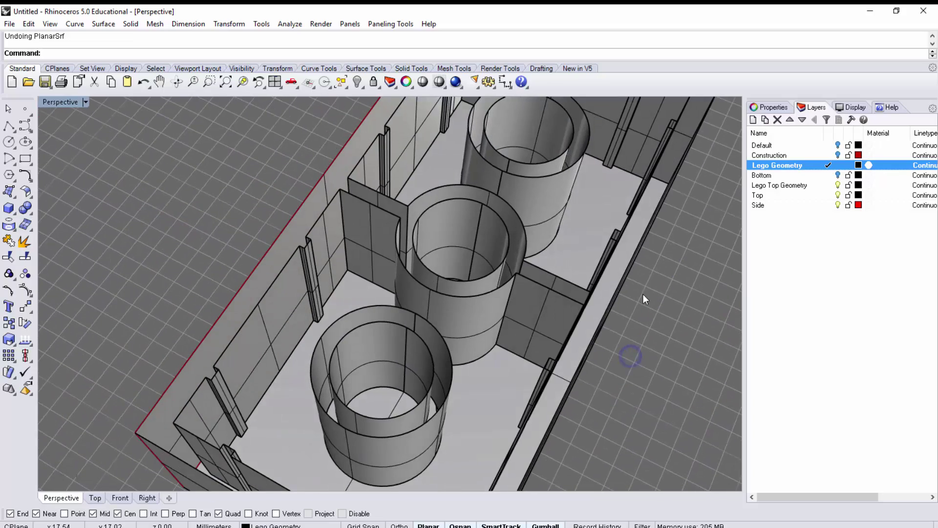
# Duplicate the borders of the inner wall polysurface in the front compartment using DupBorder
pyautogui.moveTo(589, 364); pyautogui.dragTo(517, 304, button='right')
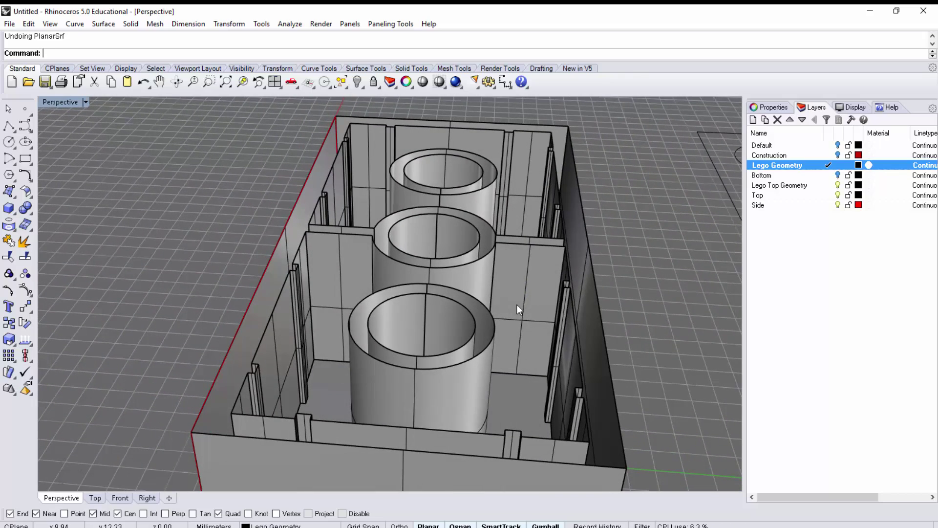
pyautogui.moveTo(465, 331); pyautogui.dragTo(463, 366, button='right')
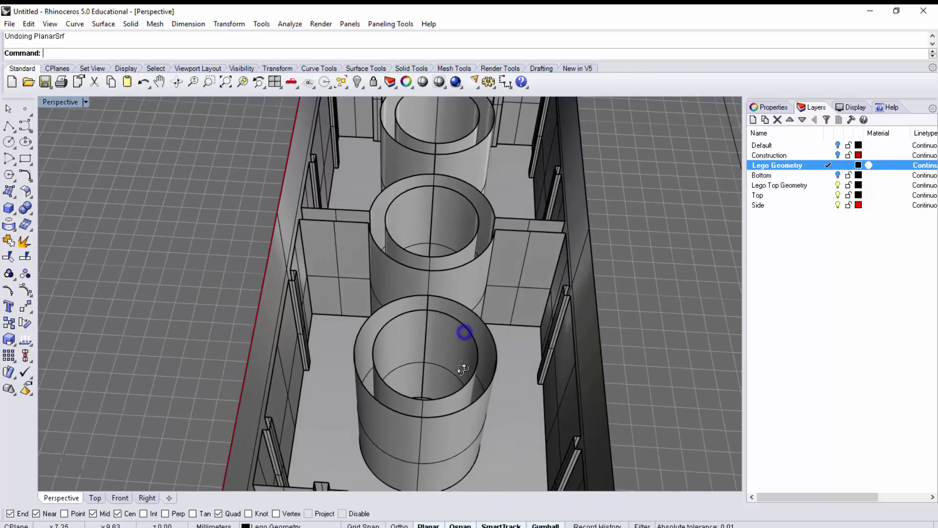
pyautogui.scroll(-6, 465, 362)
pyautogui.keyDown('shift'); pyautogui.moveTo(574, 376); pyautogui.dragTo(508, 272, button='right'); pyautogui.keyUp('shift')
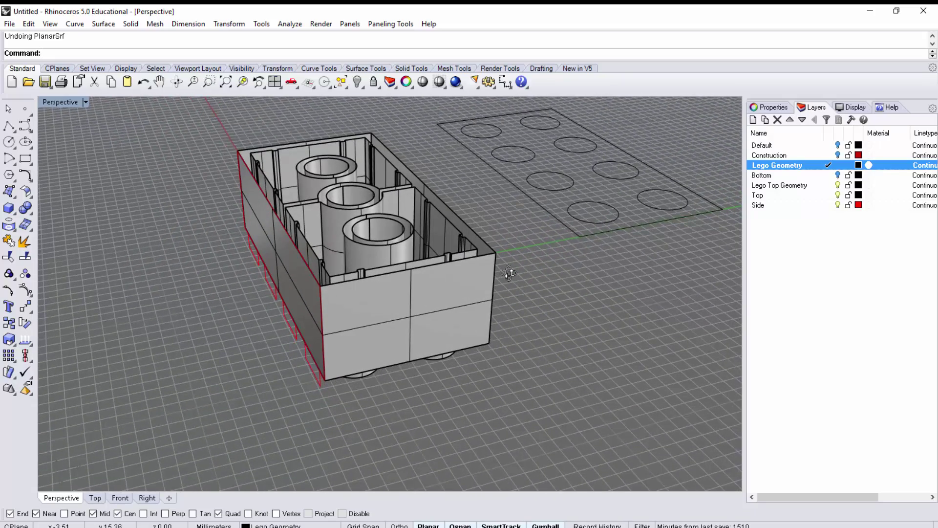
pyautogui.moveTo(451, 290); pyautogui.dragTo(494, 282, button='right')
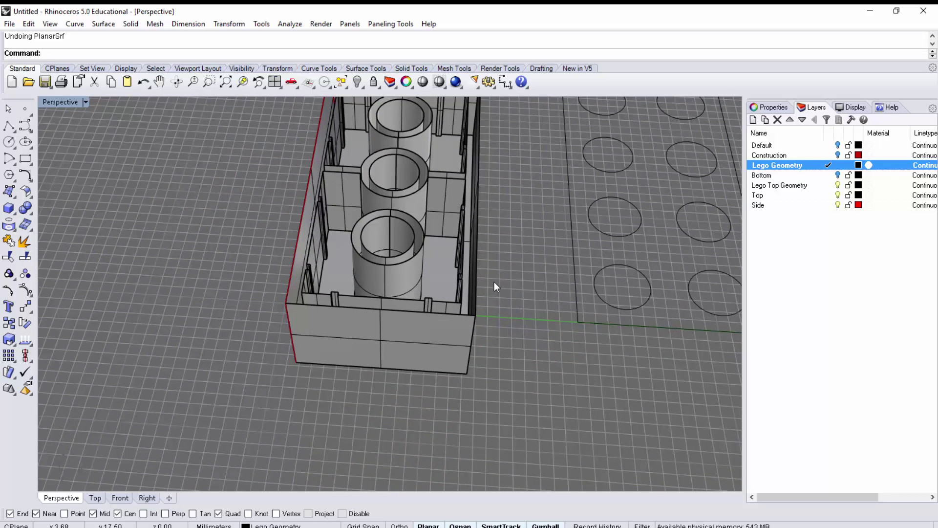
pyautogui.write('upBorder')
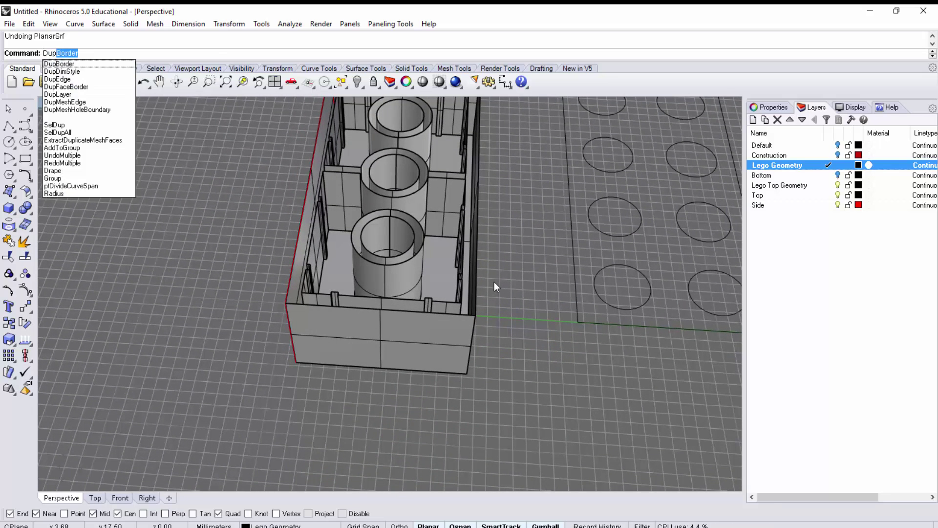
pyautogui.press('Return')
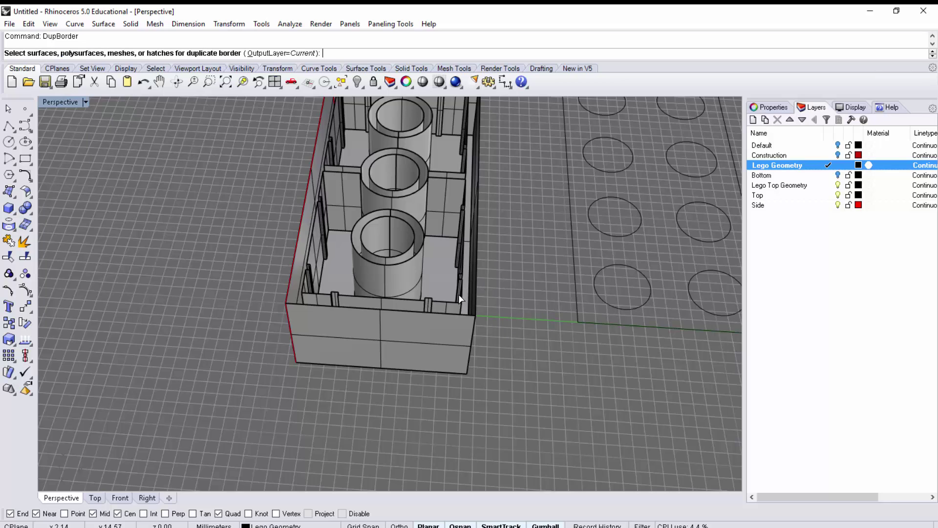
pyautogui.click(450, 307)
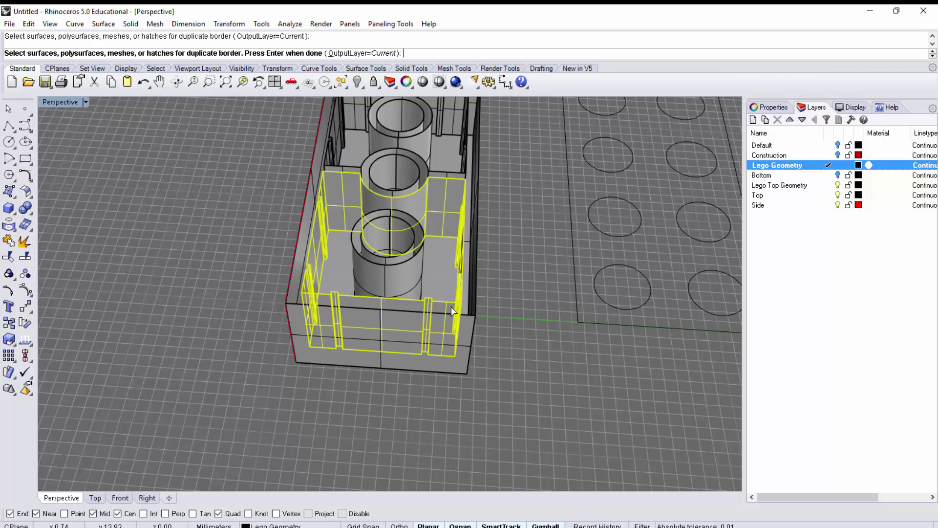
pyautogui.press('Return')
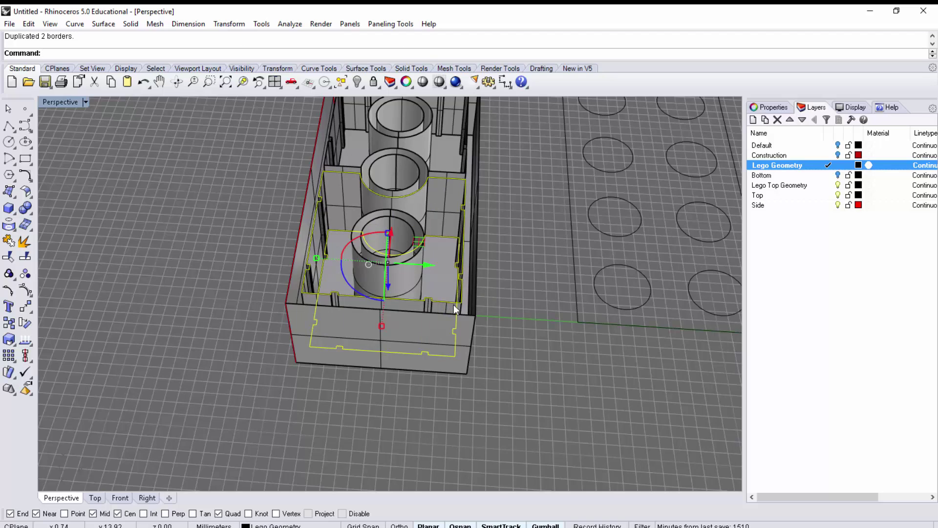
# Select the duplicated border curve along the inner wall's open rim to check it, and clear the selection
pyautogui.click(506, 202)
pyautogui.click(465, 198)
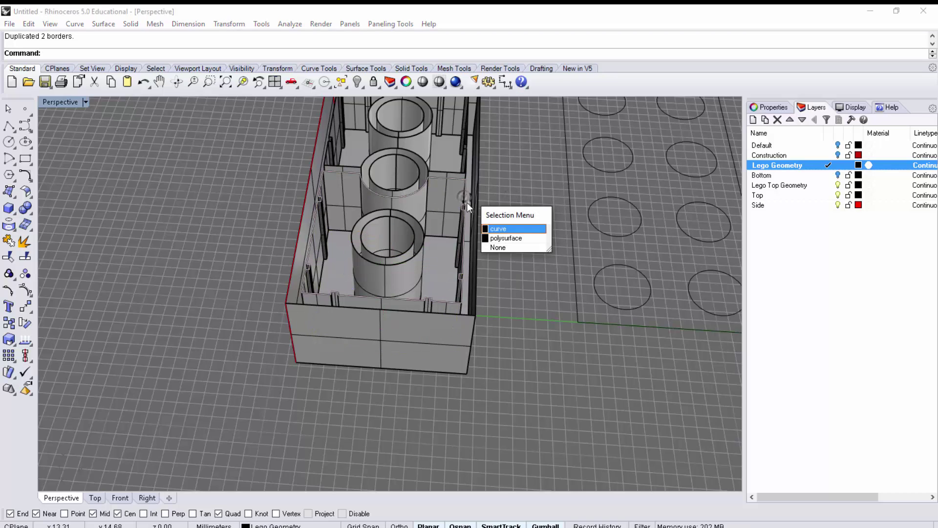
pyautogui.click(495, 230)
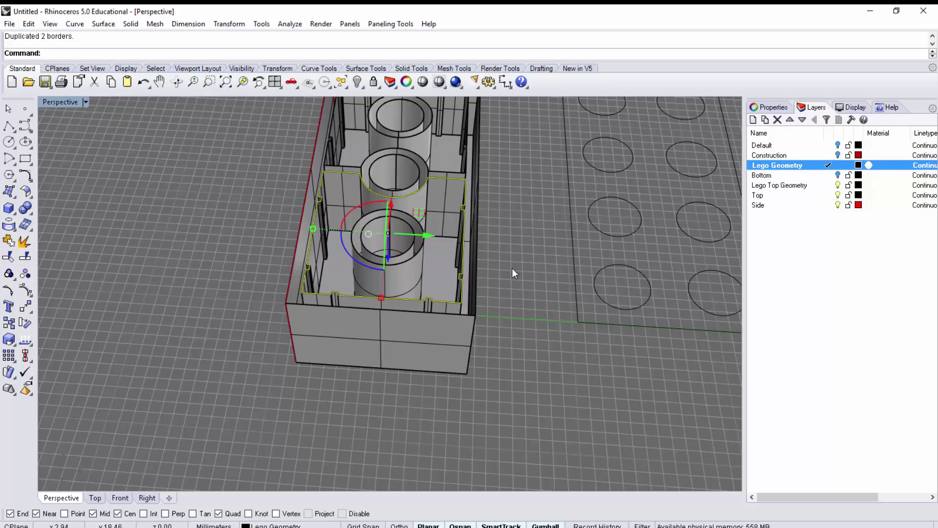
pyautogui.moveTo(522, 192); pyautogui.dragTo(537, 292, button='right')
pyautogui.scroll(-2, 521, 179)
pyautogui.press('Escape')
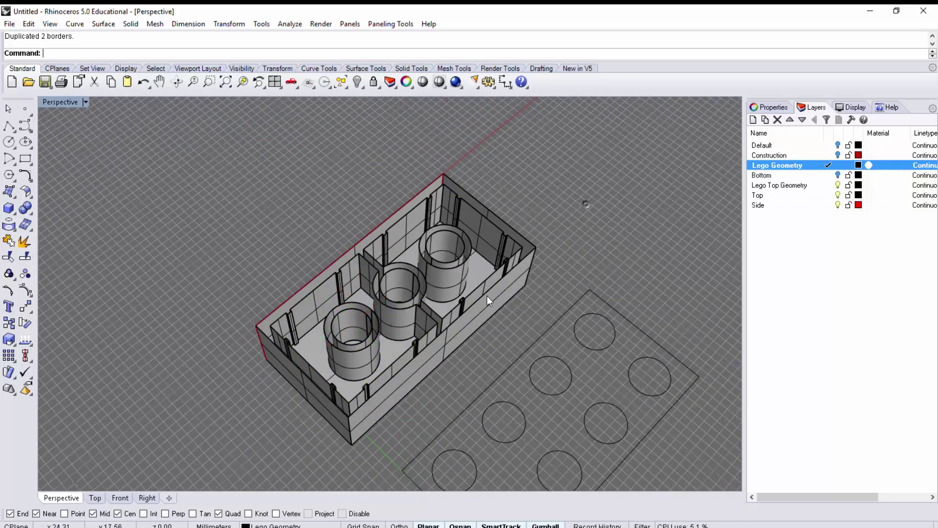
# Start DupBorder again for the brick's remaining inner surfaces
pyautogui.scroll(4, 460, 305)
pyautogui.write('DupBorder')
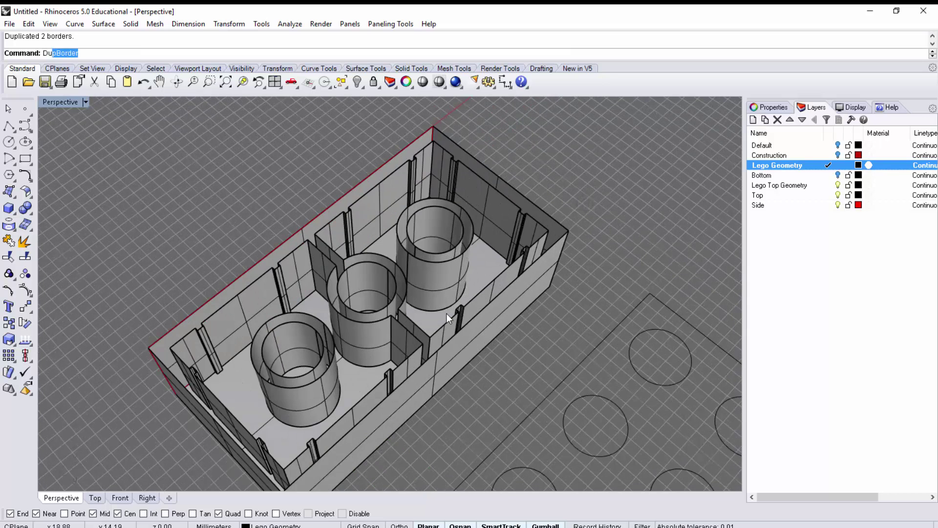
# Duplicate the border curves of the inner wall polysurface around the brick's far compartment
pyautogui.press('Return')
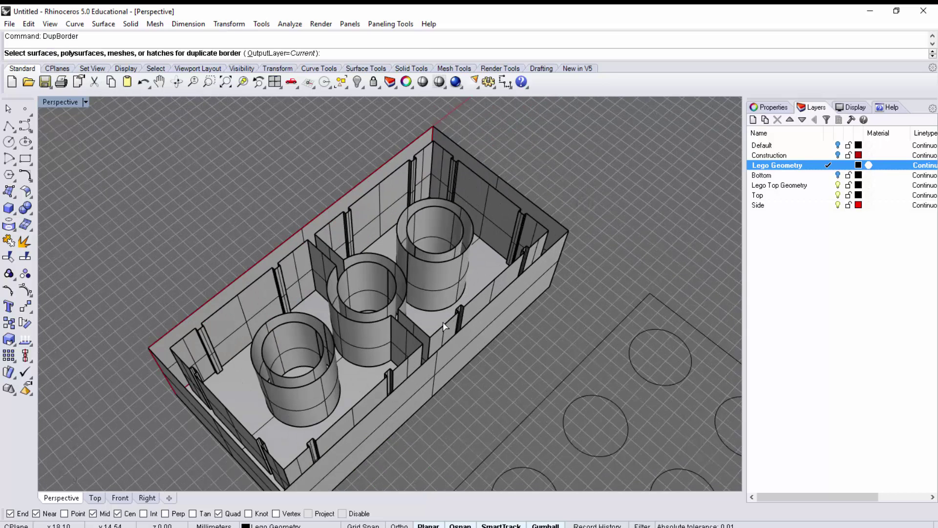
pyautogui.click(444, 324)
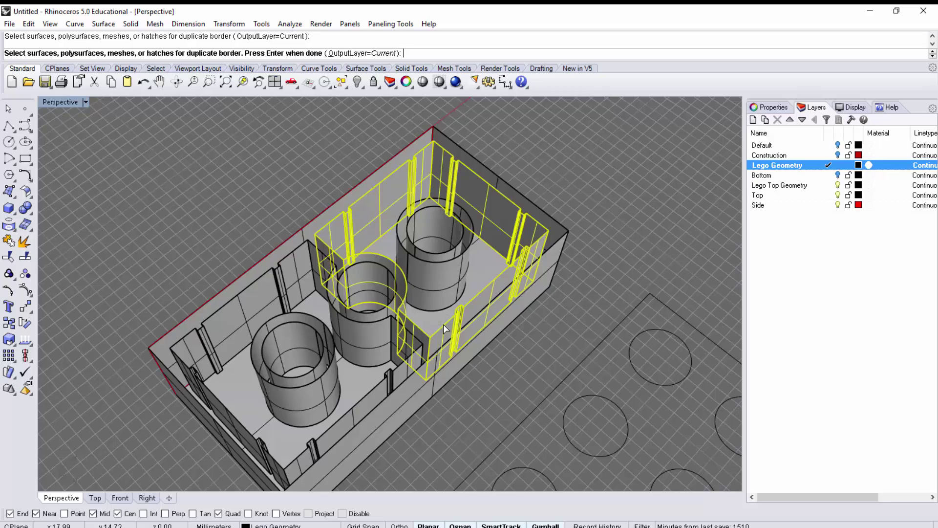
pyautogui.press('Return')
pyautogui.moveTo(444, 324); pyautogui.dragTo(471, 322, button='right')
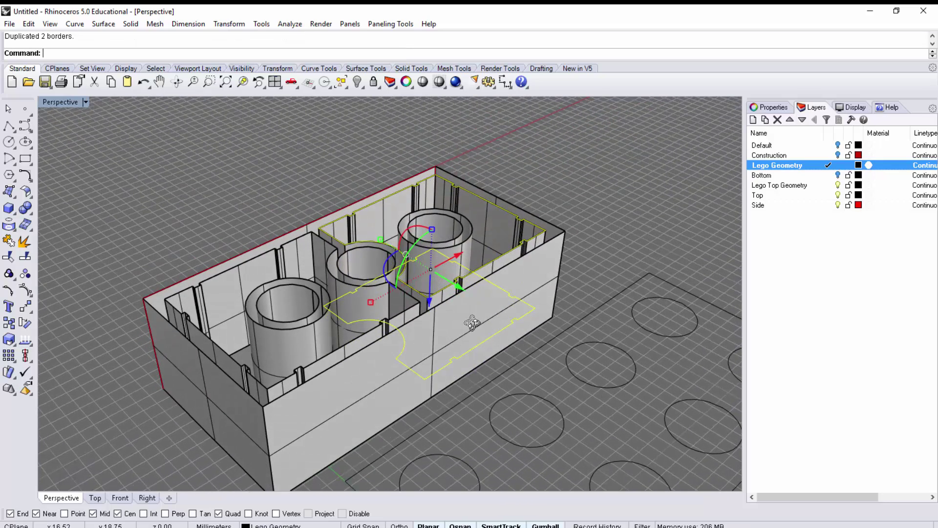
pyautogui.click(600, 268)
pyautogui.click(498, 335)
pyautogui.click(638, 249)
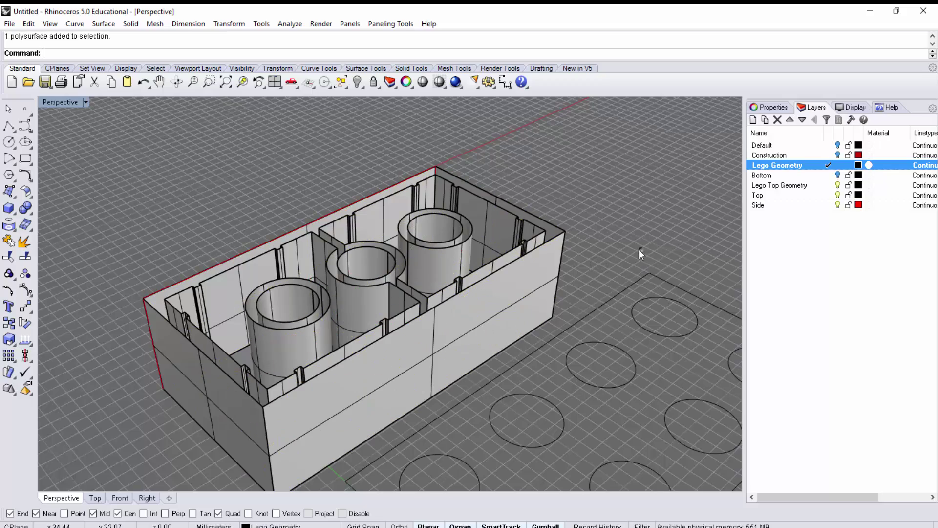
# Create a planar surface across the brick's open rim from its four outer edges and the two compartment border curves
pyautogui.moveTo(639, 249); pyautogui.dragTo(461, 275, button='right')
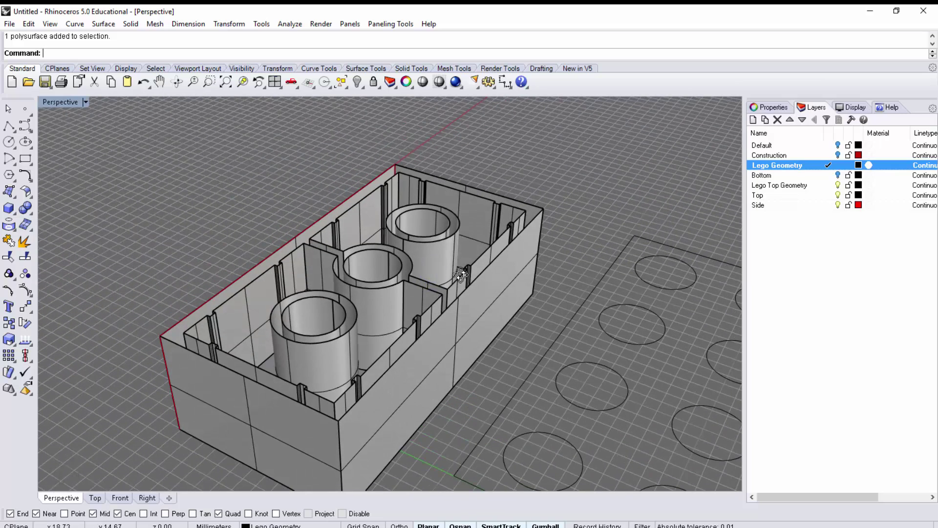
pyautogui.write('PlanarSrf')
pyautogui.press('Return')
pyautogui.click(471, 283)
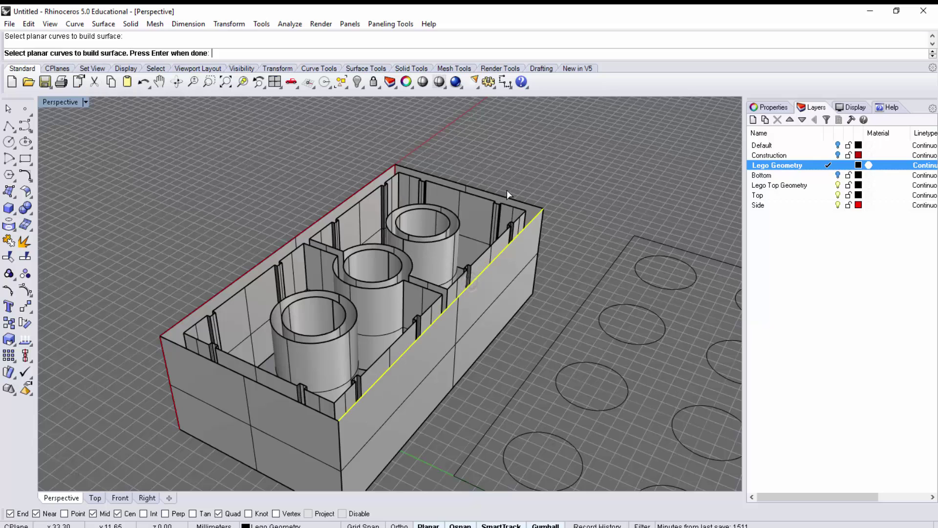
pyautogui.click(507, 196)
pyautogui.click(367, 189)
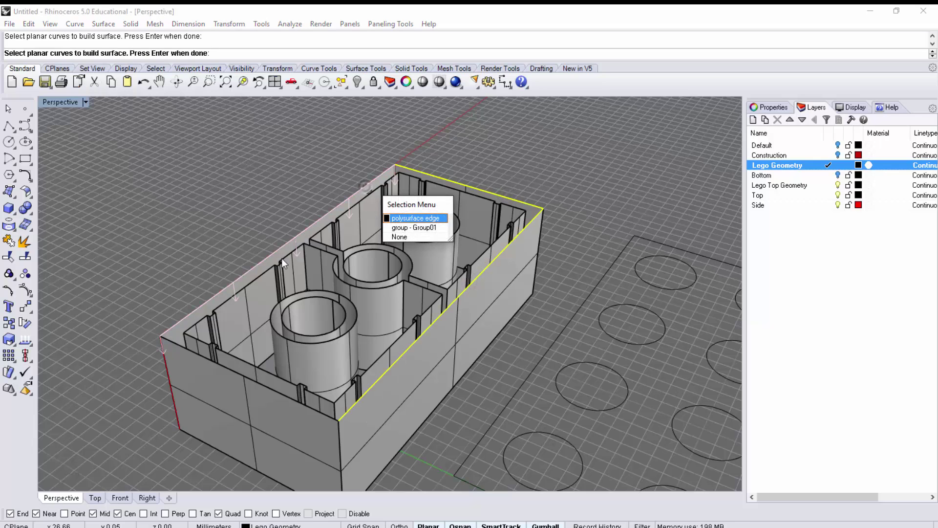
pyautogui.click(423, 219)
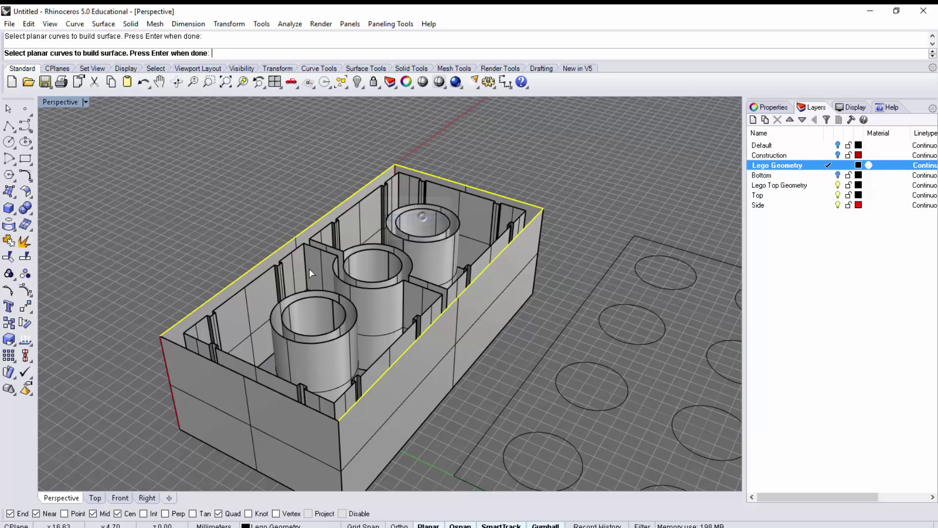
pyautogui.click(219, 363)
pyautogui.click(254, 367)
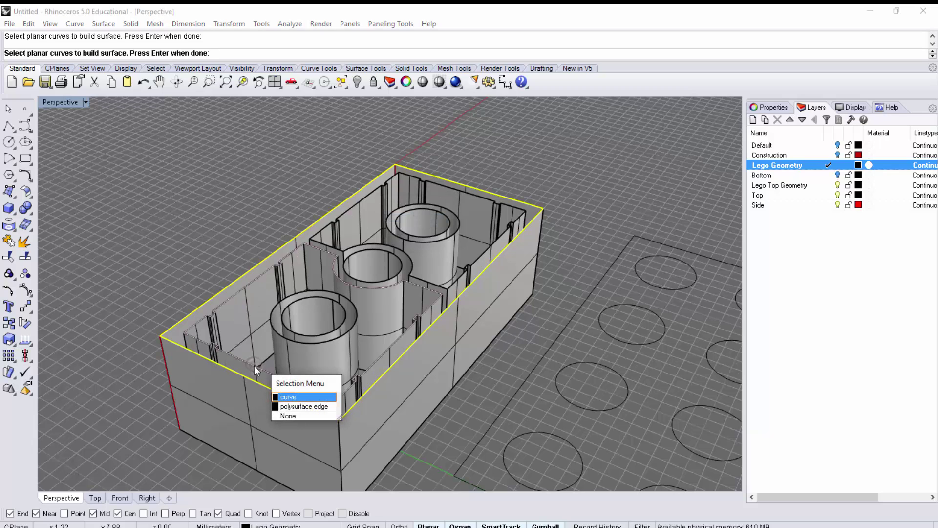
pyautogui.click(298, 397)
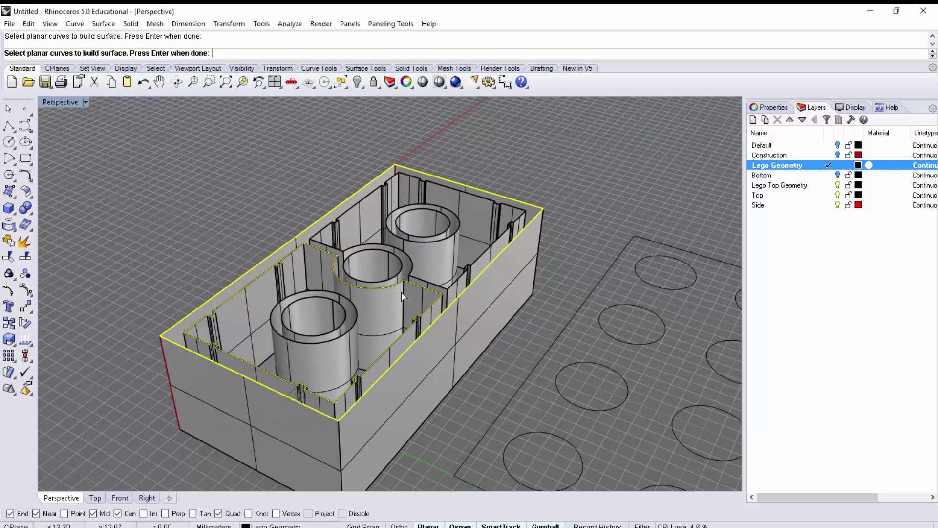
pyautogui.click(428, 284)
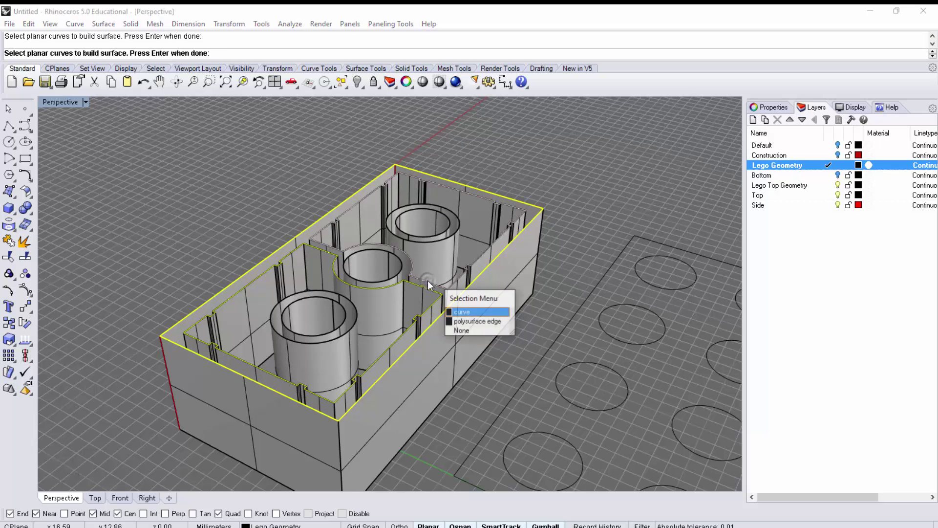
pyautogui.click(468, 313)
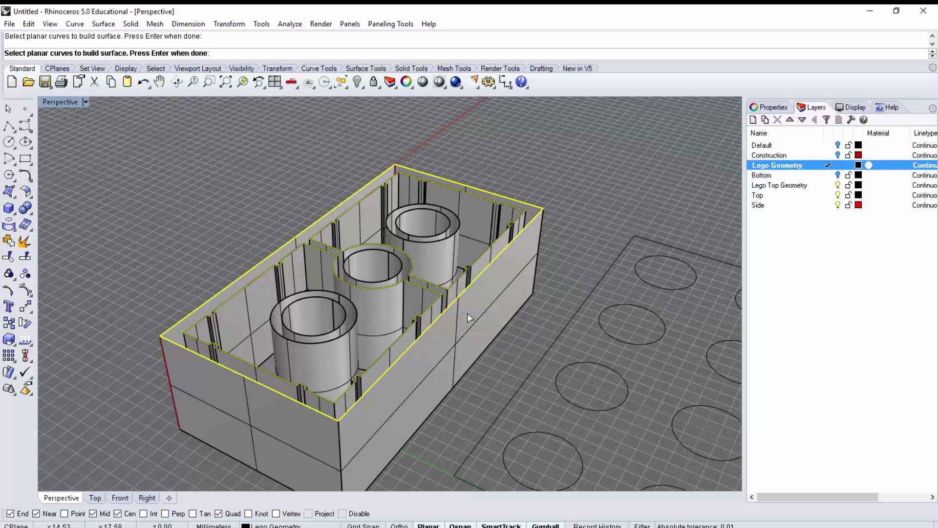
pyautogui.press('Return')
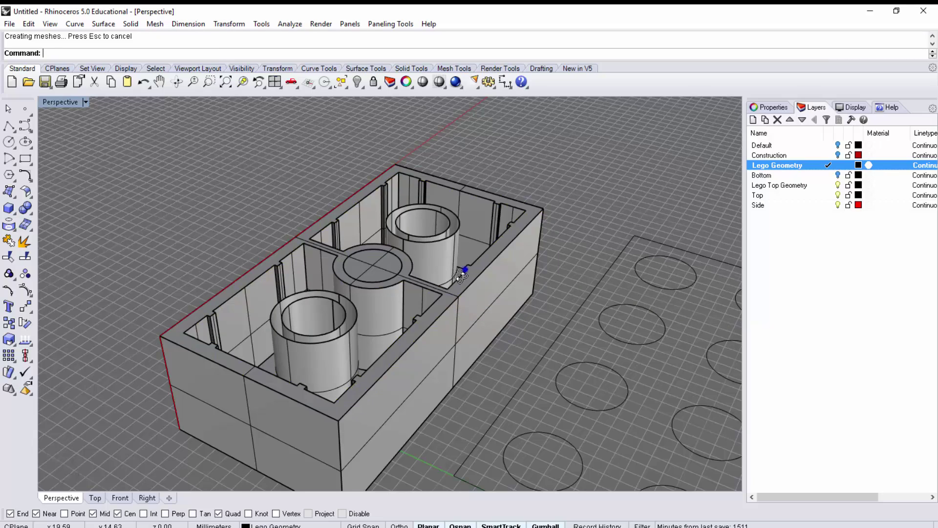
# Trim the middle tube's opening out of the rim surface, using the tube's inner circle as the cutting curve
pyautogui.moveTo(461, 275); pyautogui.dragTo(424, 261, button='right')
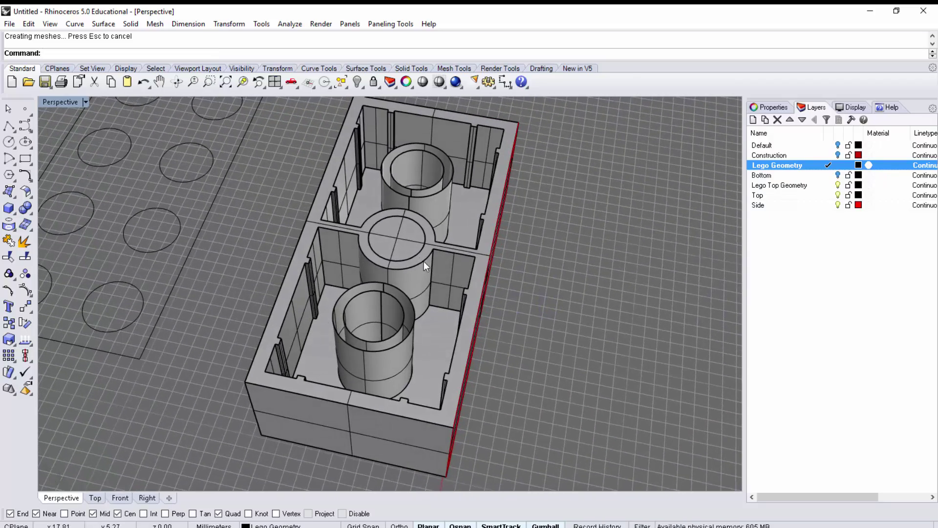
pyautogui.click(413, 253)
pyautogui.click(416, 252)
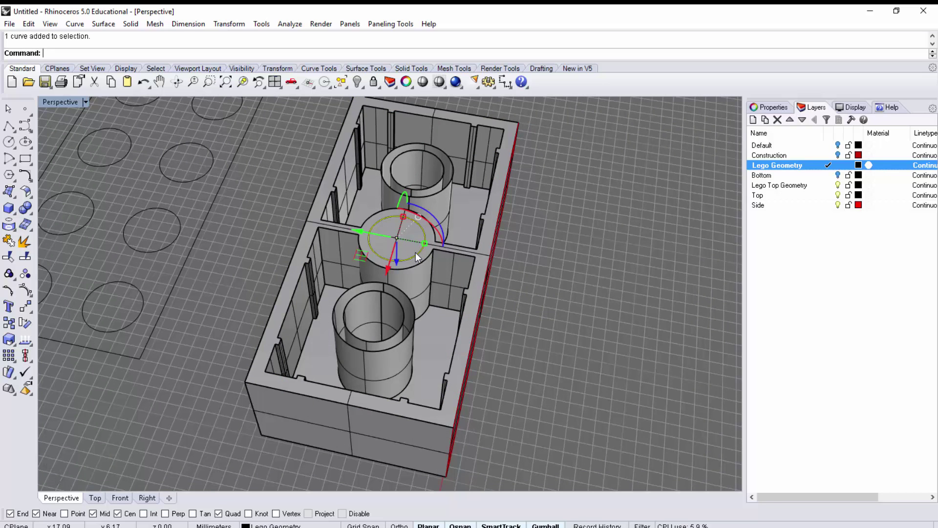
pyautogui.scroll(3, 415, 252)
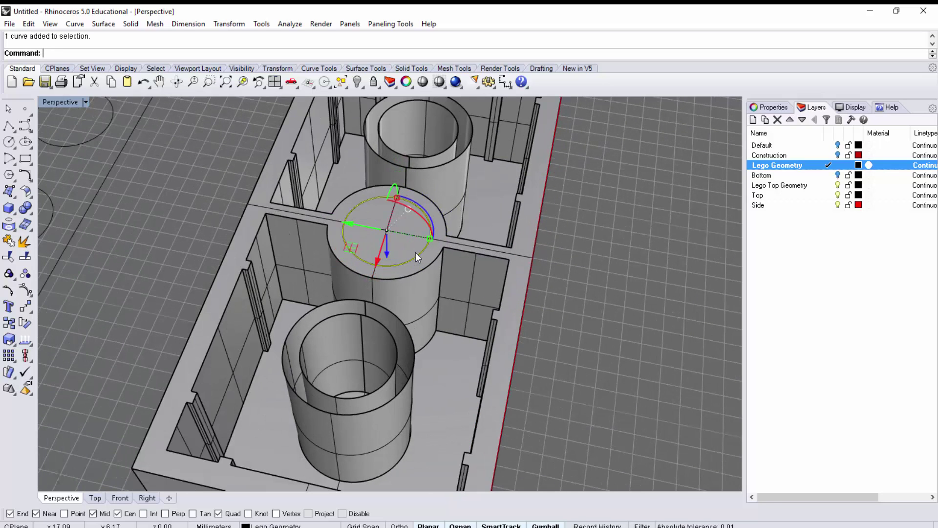
pyautogui.press('Return')
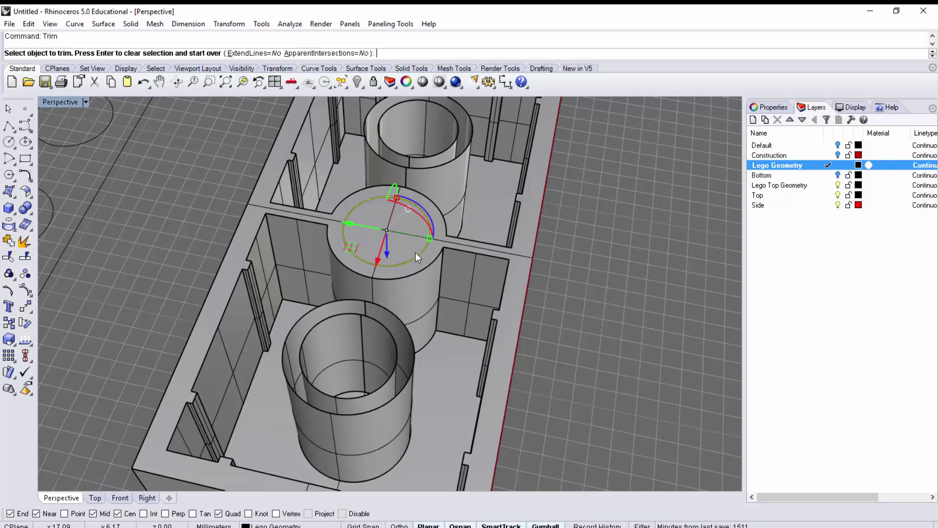
pyautogui.click(407, 250)
pyautogui.moveTo(419, 247); pyautogui.dragTo(711, 479, button='right')
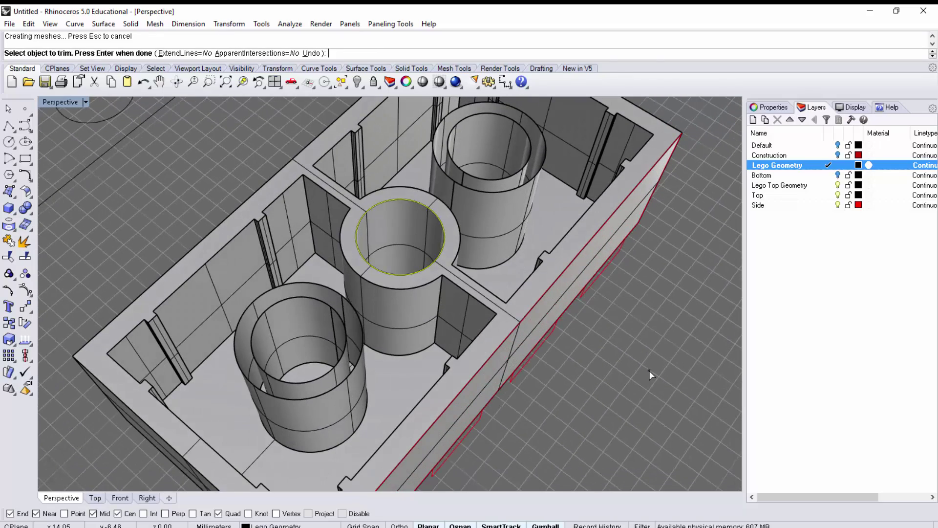
pyautogui.press('Return')
# Try to create a planar surface from the middle tube's inner circle and undo it
pyautogui.moveTo(550, 386); pyautogui.dragTo(576, 277, button='right')
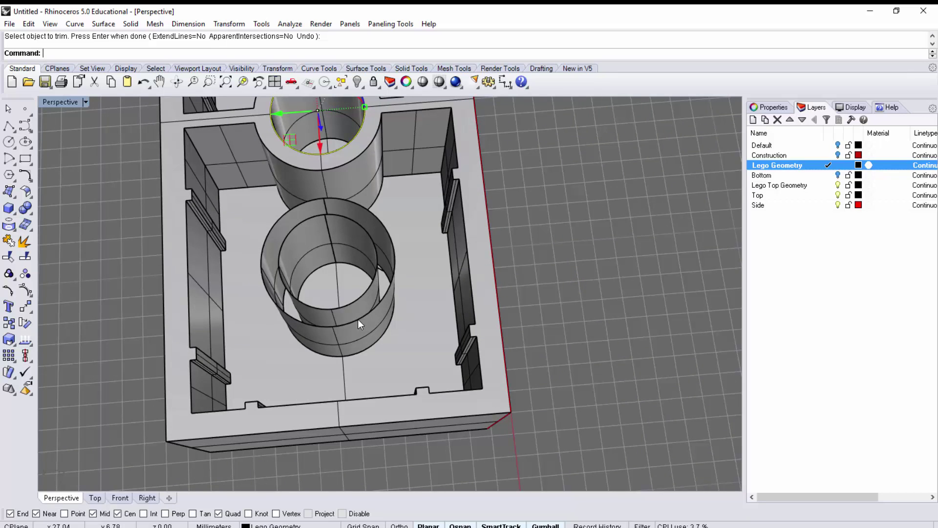
pyautogui.keyDown('shift'); pyautogui.moveTo(387, 175); pyautogui.dragTo(454, 312, button='right'); pyautogui.keyUp('shift')
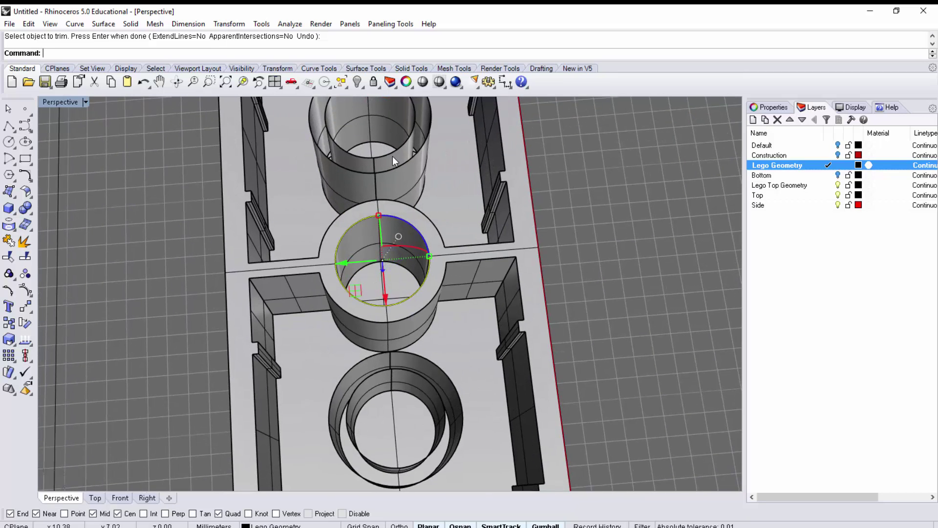
pyautogui.write('Plnars')
pyautogui.press('Return')
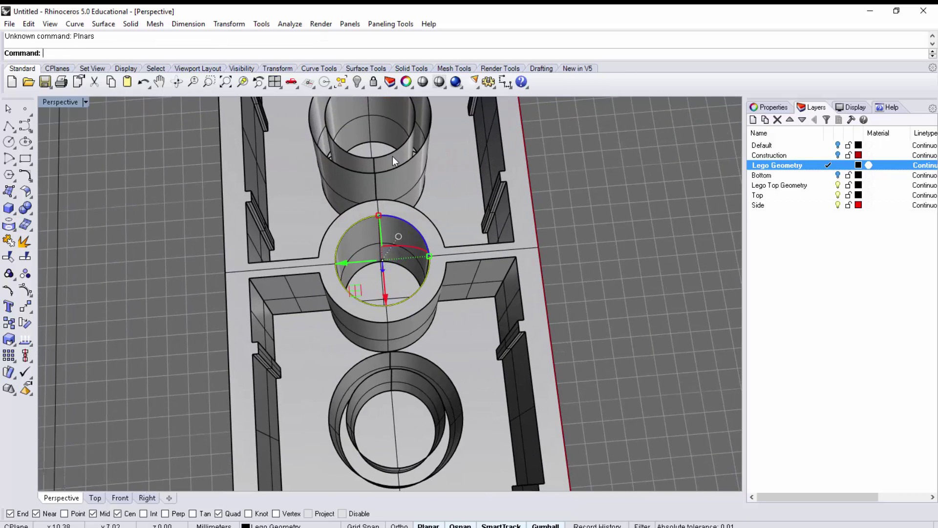
pyautogui.write('PlanarSrf')
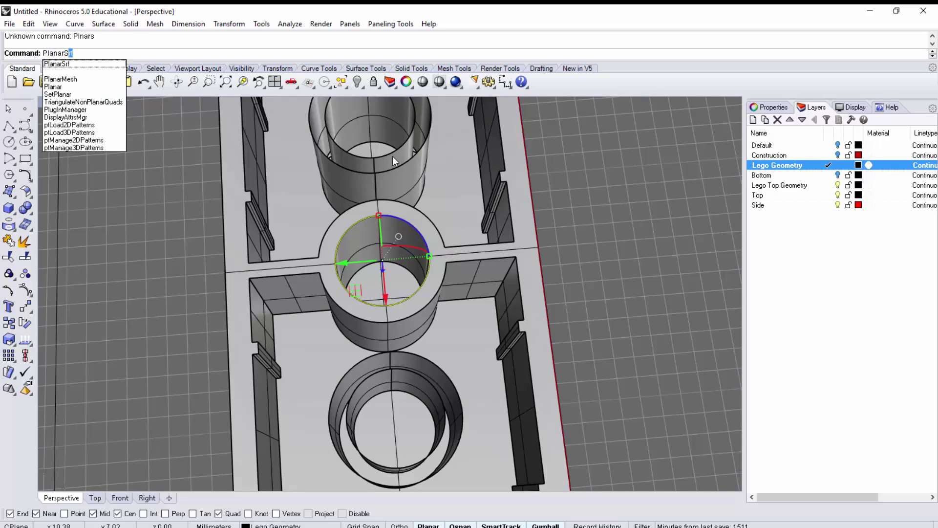
pyautogui.press('Return')
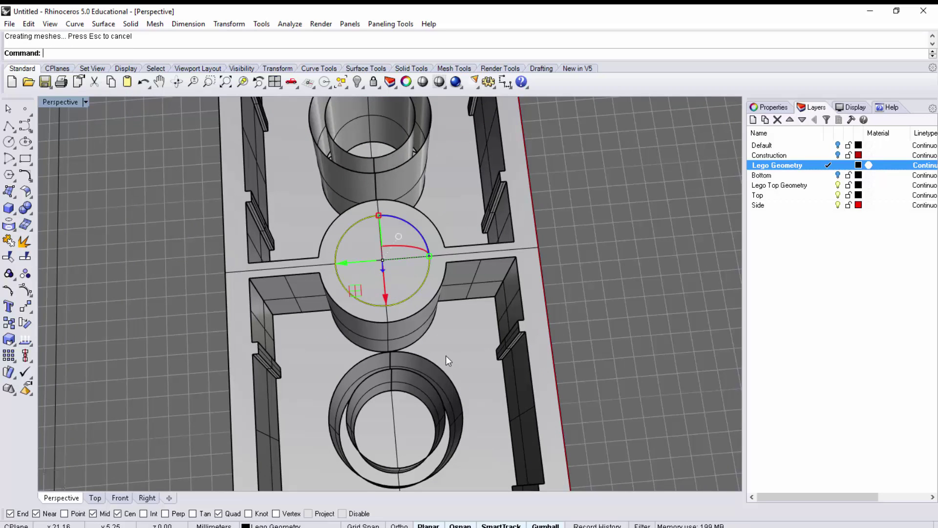
pyautogui.hotkey('ctrl', 'z')
# Create ring-shaped planar surfaces between the inner and outer circles at the open ends of the two end tubes
pyautogui.moveTo(620, 348); pyautogui.dragTo(577, 275, button='right')
pyautogui.rightClick(573, 274)
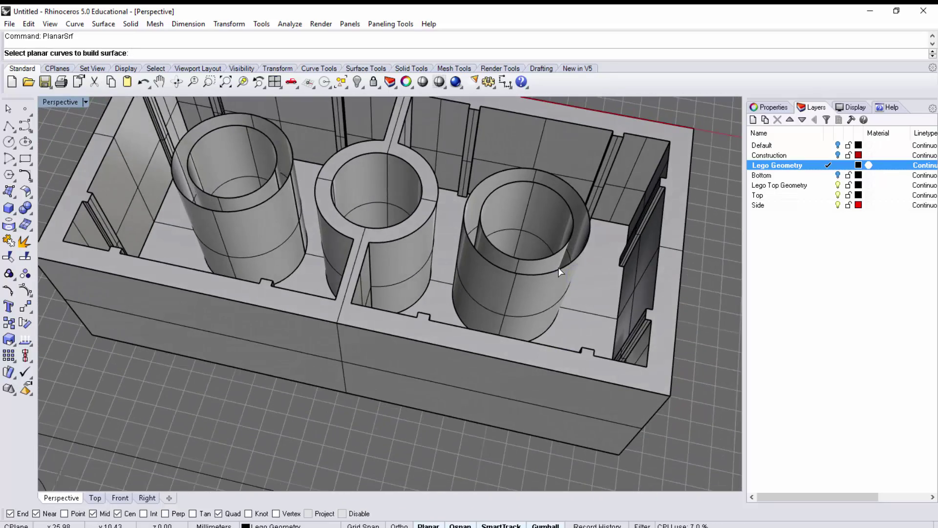
pyautogui.click(558, 273)
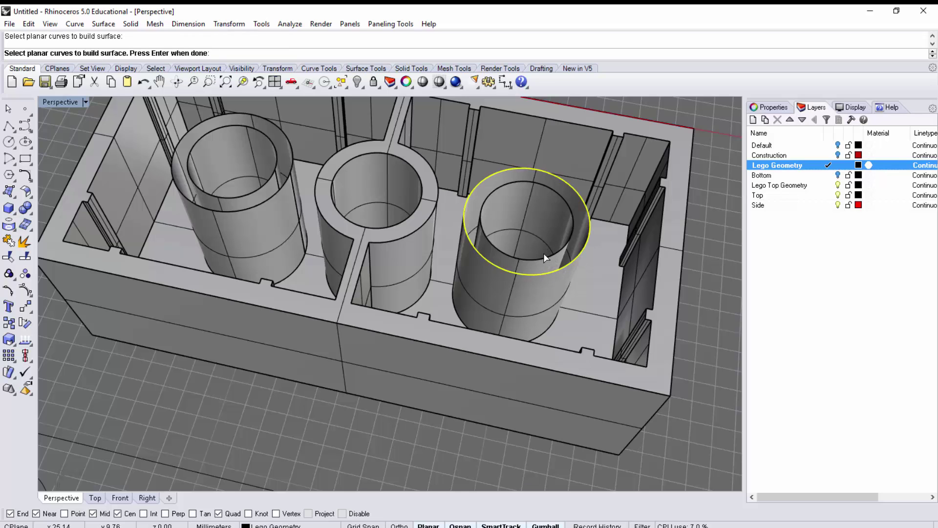
pyautogui.click(546, 260)
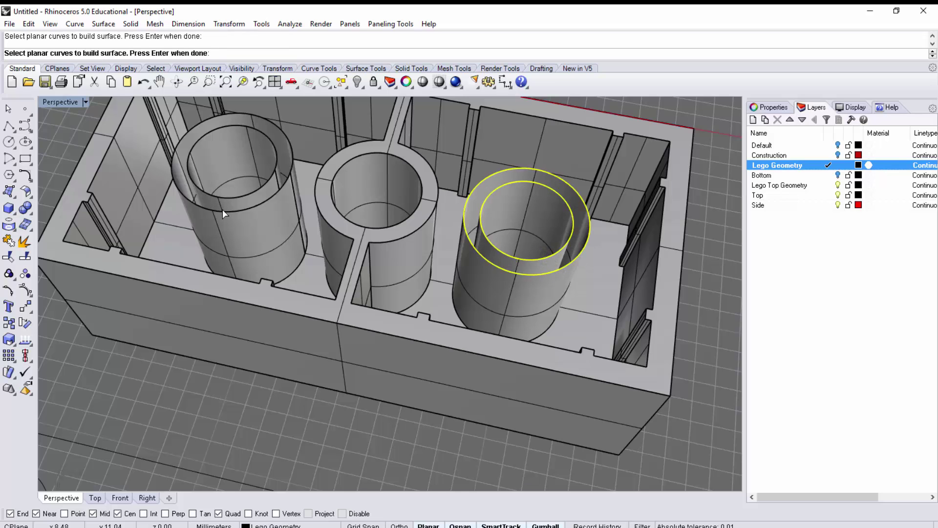
pyautogui.click(225, 211)
pyautogui.click(231, 199)
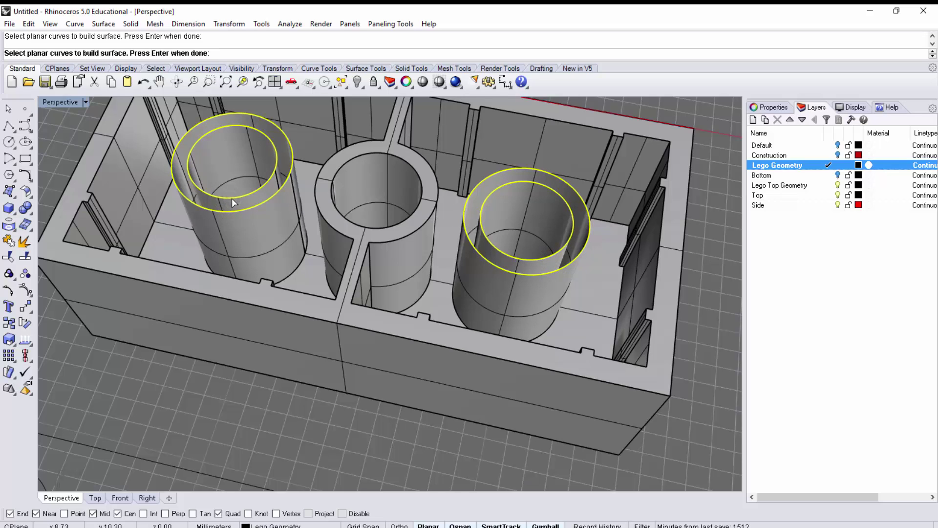
pyautogui.press('Return')
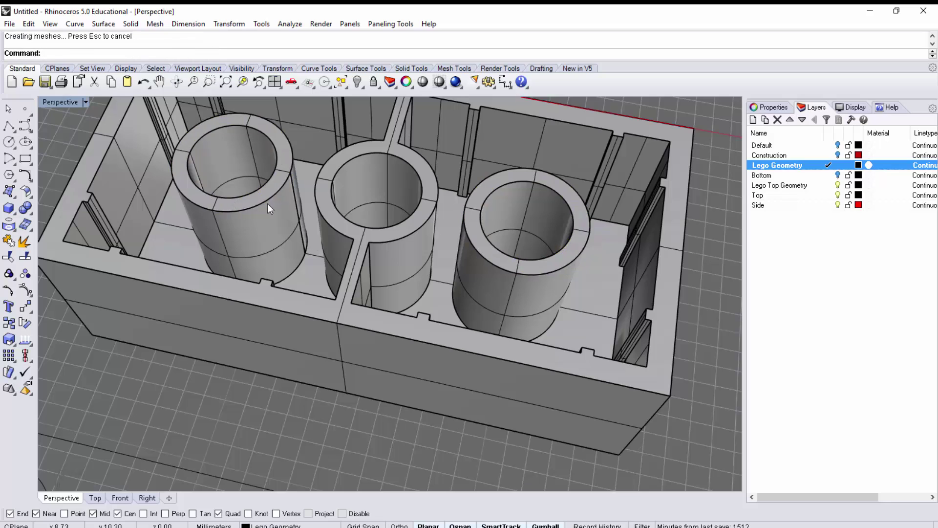
# Join one end tube's ring surface and outer wall with the floor surface of its compartment
pyautogui.moveTo(268, 204); pyautogui.dragTo(398, 244, button='right')
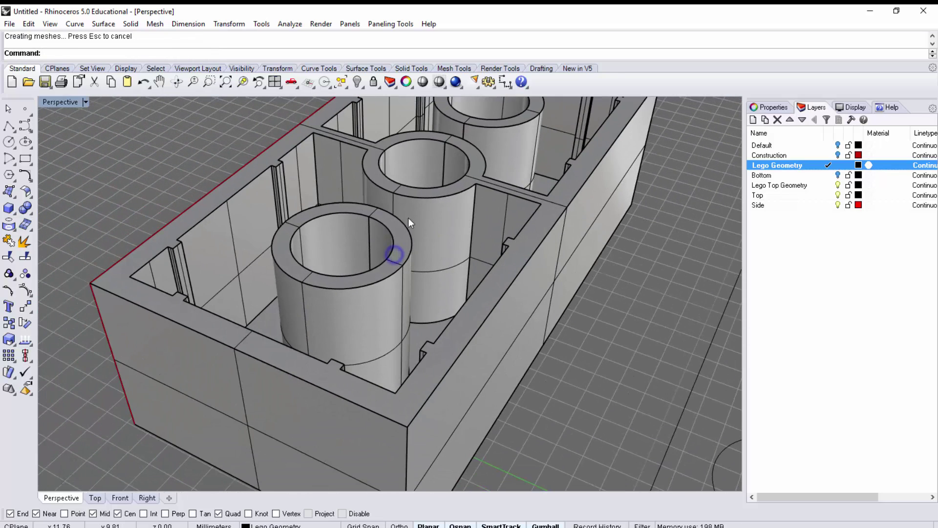
pyautogui.click(401, 241)
pyautogui.moveTo(396, 289); pyautogui.dragTo(393, 301)
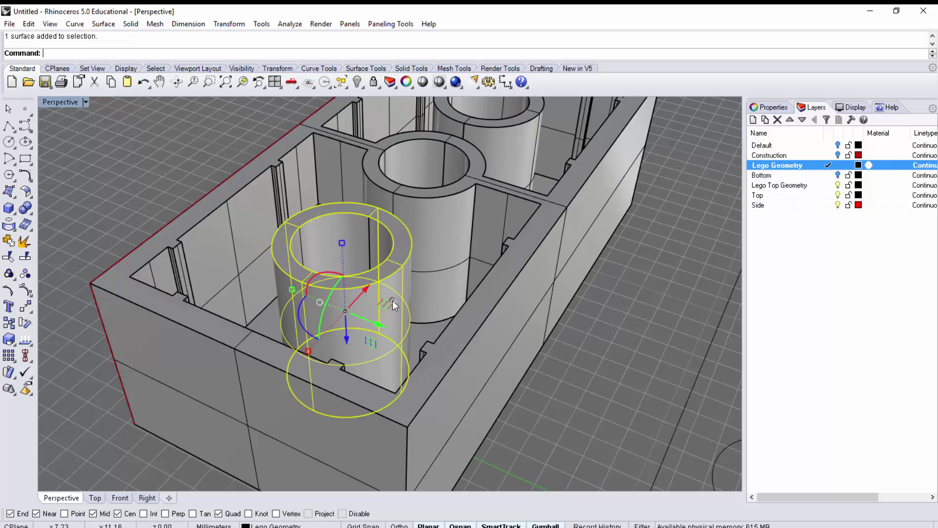
pyautogui.moveTo(430, 345); pyautogui.dragTo(462, 371, button='right')
pyautogui.keyDown('shift'); pyautogui.click(451, 380); pyautogui.keyUp('shift')
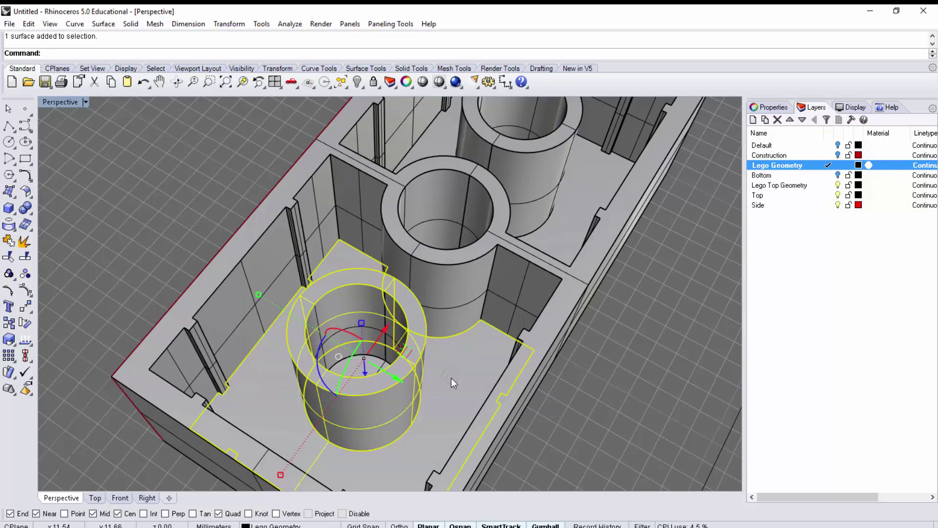
pyautogui.write('oin')
pyautogui.press('Return')
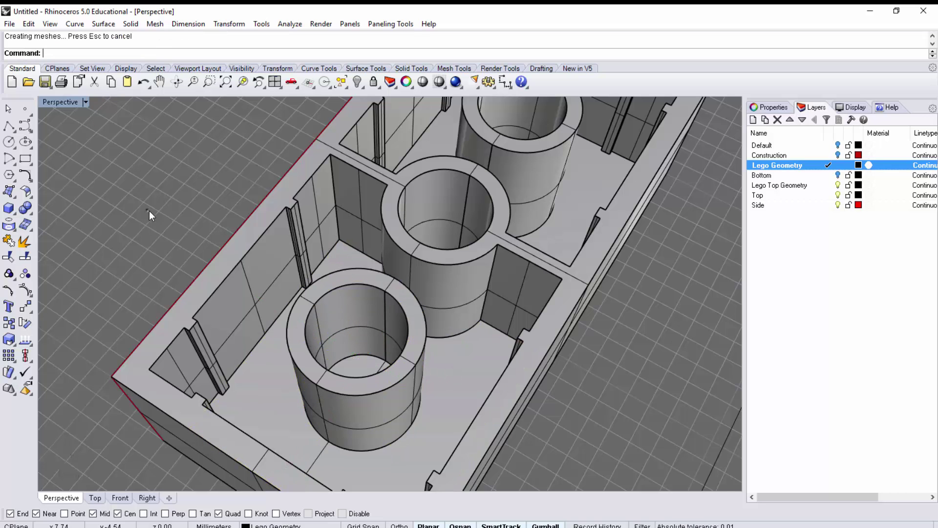
# Join the tube-and-floor polysurface with the inner walls of the same compartment
pyautogui.click(289, 386)
pyautogui.moveTo(442, 385); pyautogui.dragTo(425, 342, button='right')
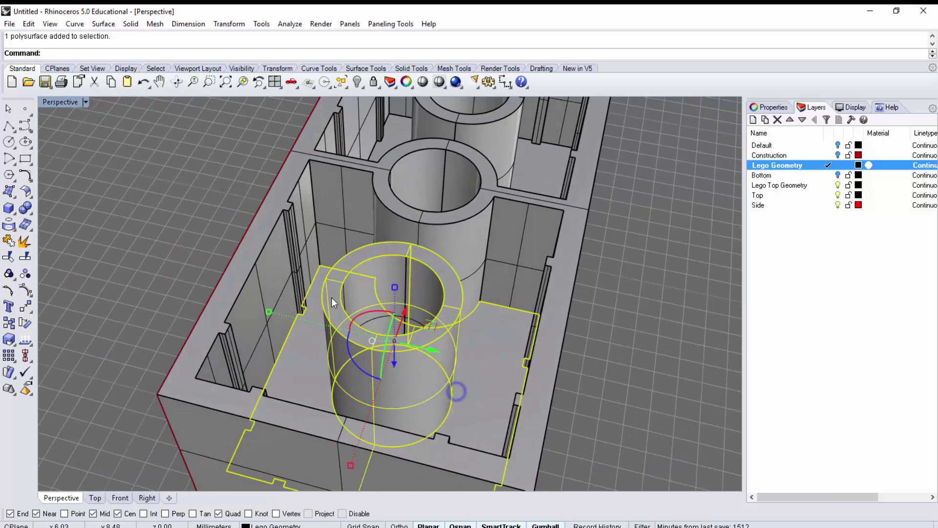
pyautogui.keyDown('shift'); pyautogui.click(263, 301); pyautogui.keyUp('shift')
pyautogui.write('Join')
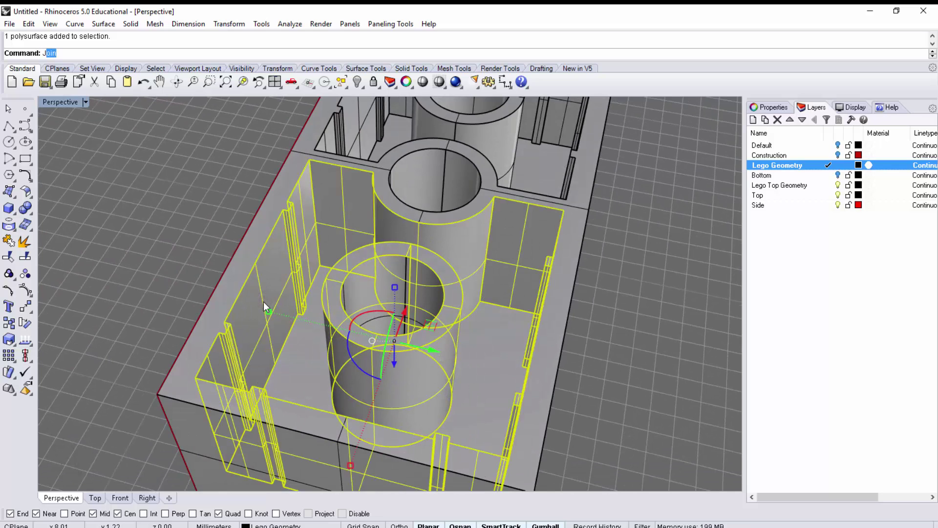
pyautogui.press('Return')
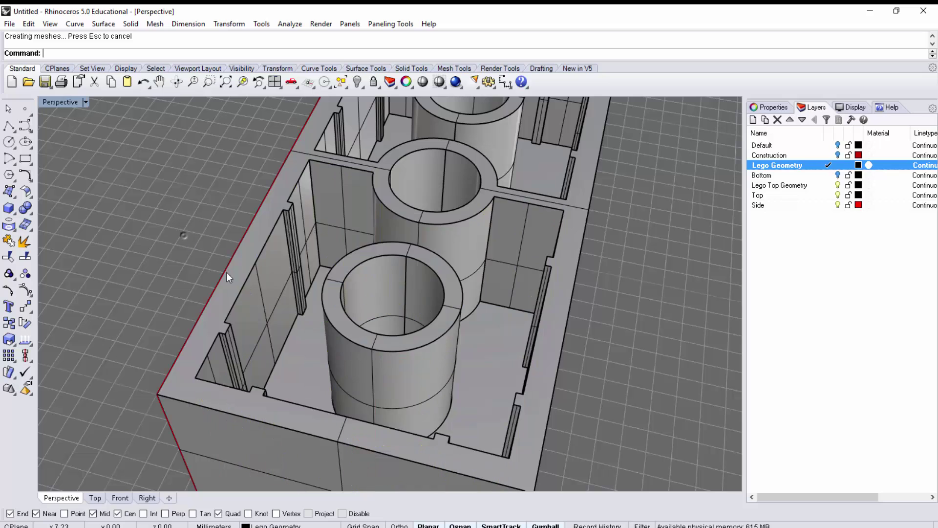
# Join the inner-wall polysurface of the first compartment with the brick's flat rim surface
pyautogui.click(265, 308)
pyautogui.keyDown('shift'); pyautogui.click(257, 270); pyautogui.keyUp('shift')
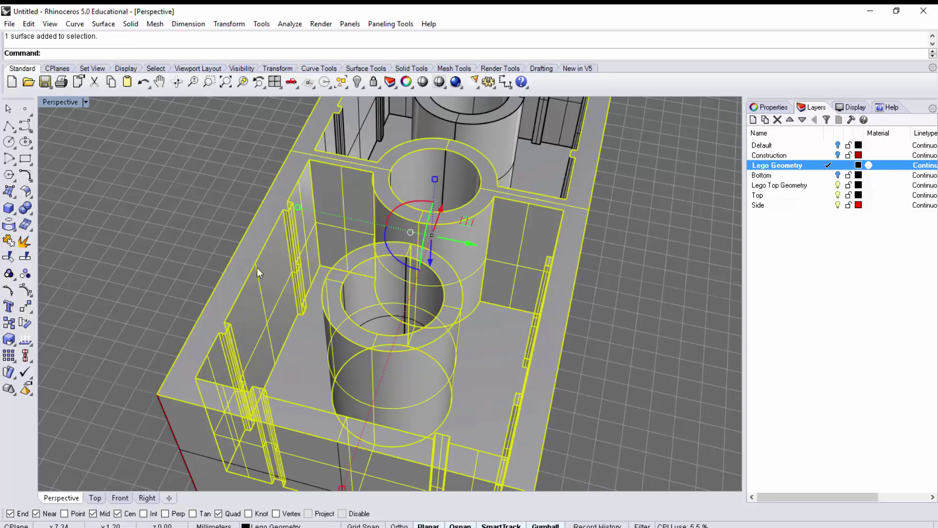
pyautogui.write('join')
pyautogui.press('Return')
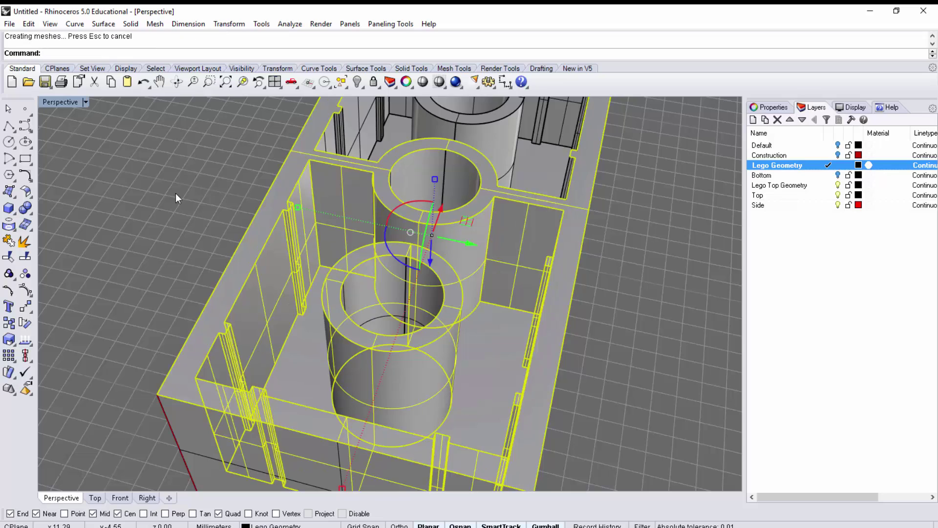
# Join the rim polysurface with the inner walls, end tube and floor surfaces of the other compartment
pyautogui.scroll(3, 188, 205)
pyautogui.moveTo(201, 217); pyautogui.dragTo(248, 202, button='right')
pyautogui.keyDown('shift'); pyautogui.moveTo(401, 239); pyautogui.dragTo(358, 325, button='right'); pyautogui.keyUp('shift')
pyautogui.moveTo(558, 272); pyautogui.dragTo(507, 334, button='right')
pyautogui.click(518, 333)
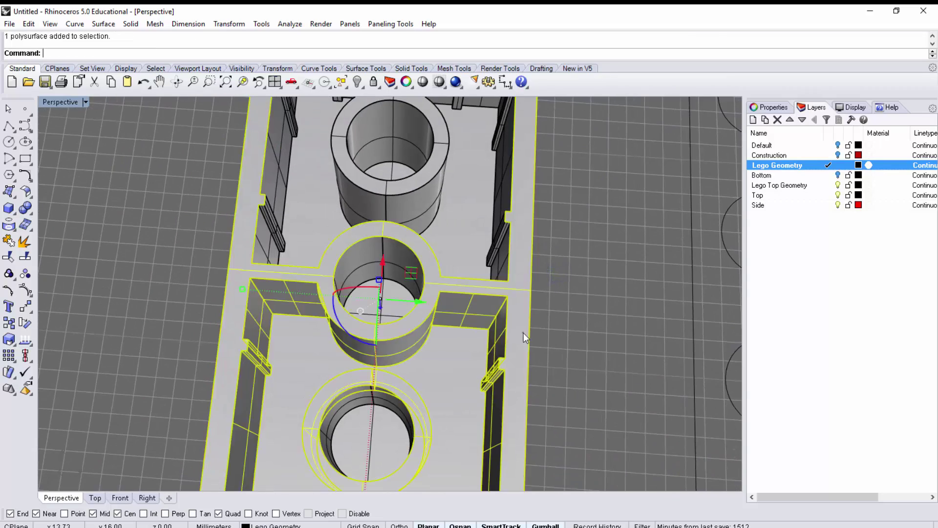
pyautogui.moveTo(585, 322); pyautogui.dragTo(473, 335, button='right')
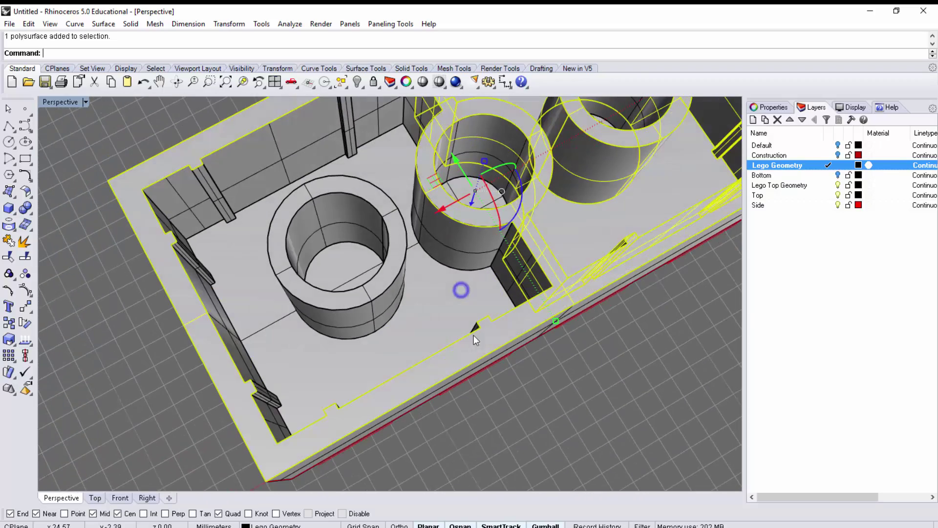
pyautogui.keyDown('shift'); pyautogui.click(477, 250); pyautogui.keyUp('shift')
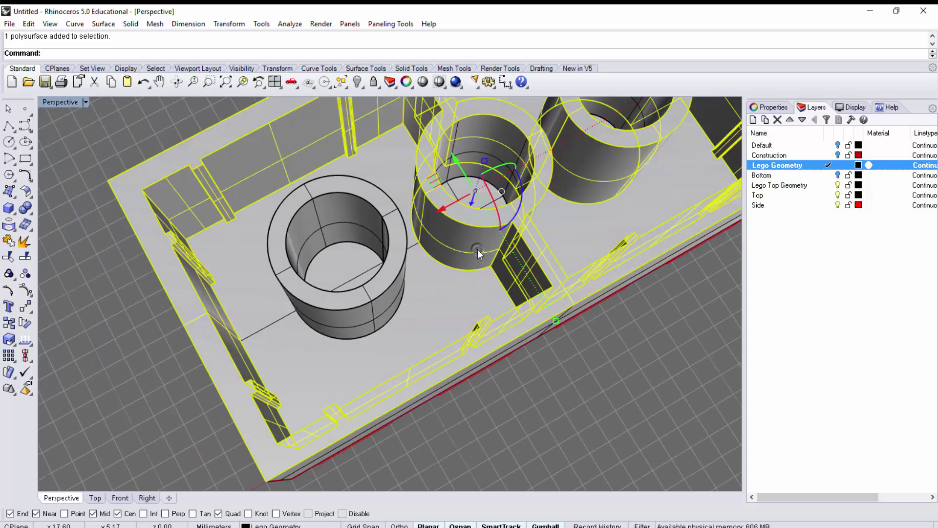
pyautogui.keyDown('shift'); pyautogui.click(383, 309); pyautogui.keyUp('shift')
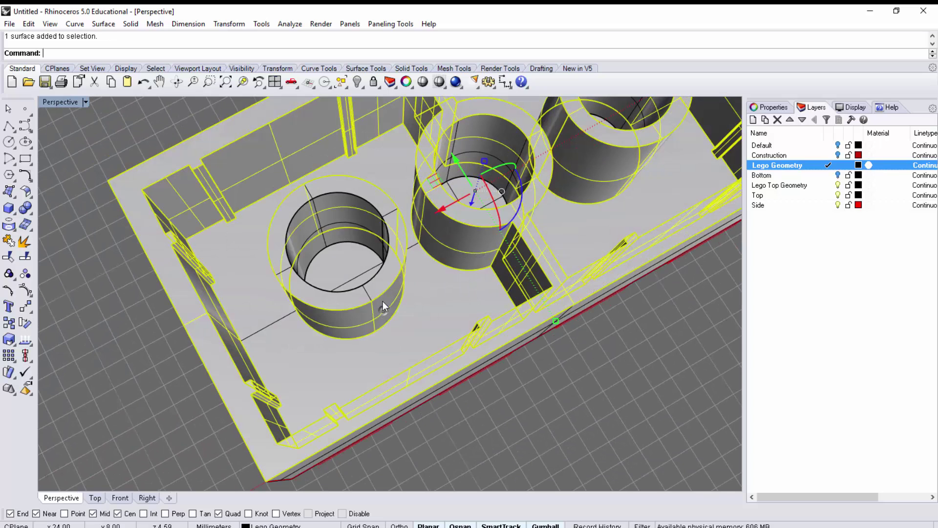
pyautogui.keyDown('shift'); pyautogui.click(347, 242); pyautogui.keyUp('shift')
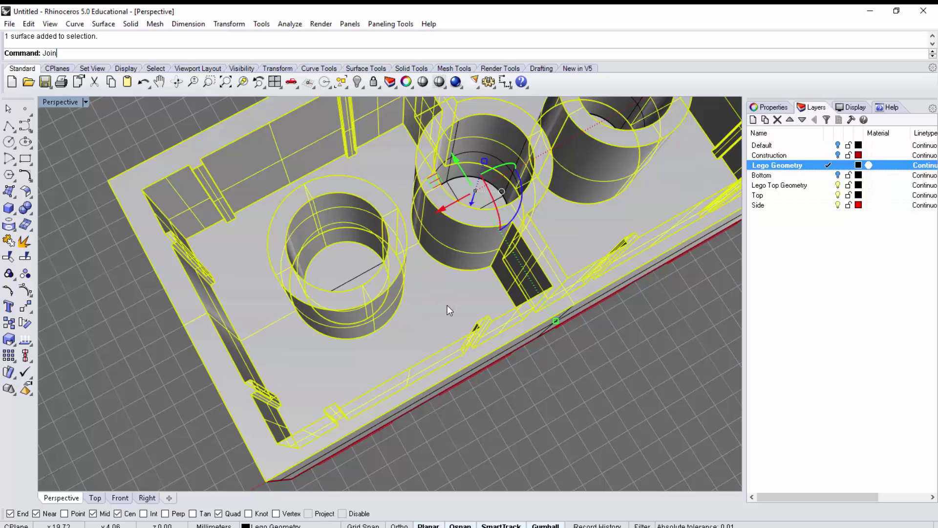
pyautogui.press('Return')
# Join the underside polysurface with the brick's outer shell, then check the resulting body by selecting it
pyautogui.moveTo(608, 389); pyautogui.dragTo(603, 241, button='right')
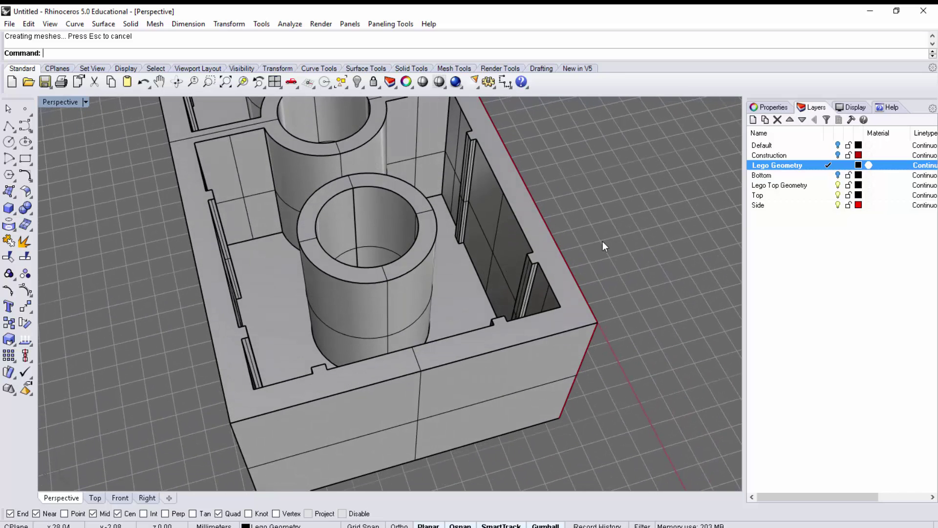
pyautogui.click(575, 307)
pyautogui.keyDown('shift'); pyautogui.click(564, 373); pyautogui.keyUp('shift')
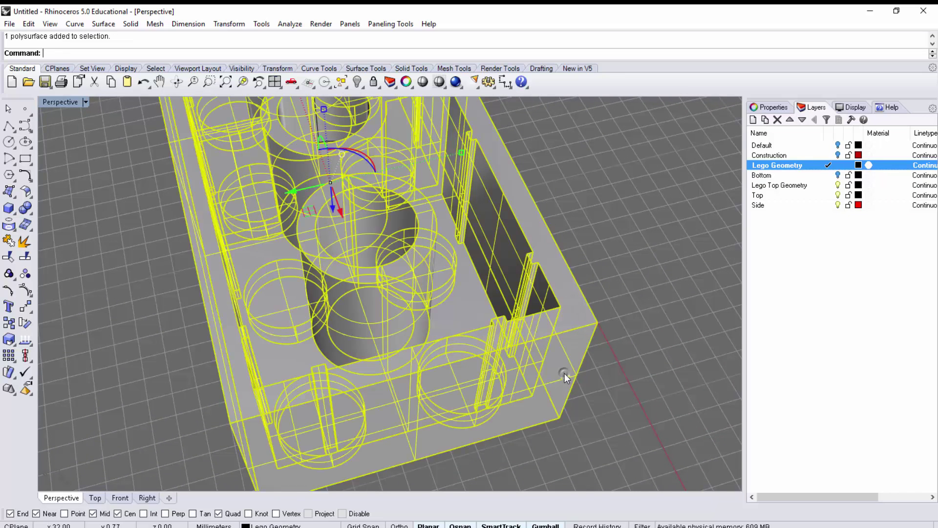
pyautogui.write('Join')
pyautogui.press('Return')
pyautogui.click(538, 389)
pyautogui.moveTo(572, 392); pyautogui.dragTo(542, 352, button='right')
pyautogui.click(614, 305)
pyautogui.moveTo(614, 306); pyautogui.dragTo(682, 297, button='right')
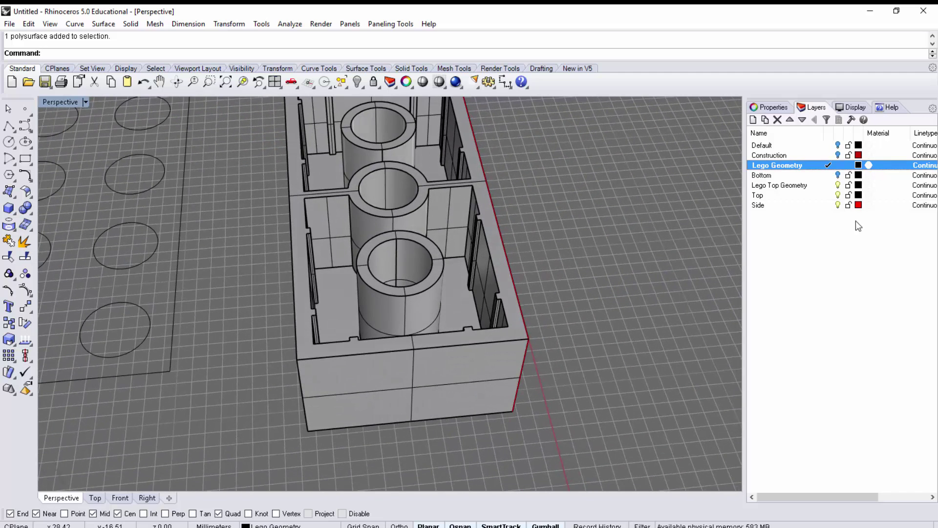
# Show the Bottom layer and select the four small circles in the compartment at the near end of the brick
pyautogui.click(838, 174)
pyautogui.moveTo(632, 190); pyautogui.dragTo(535, 230, button='right')
pyautogui.click(467, 250)
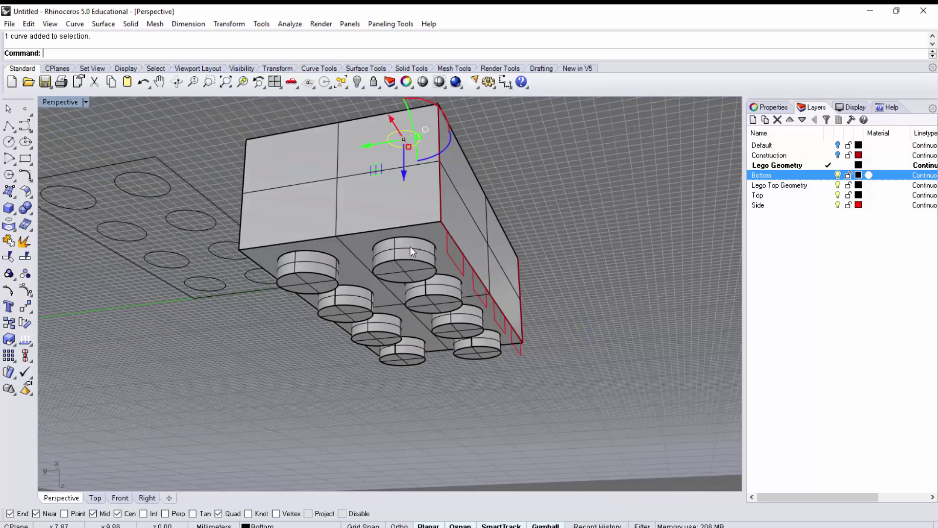
pyautogui.moveTo(403, 262); pyautogui.dragTo(446, 332, button='right')
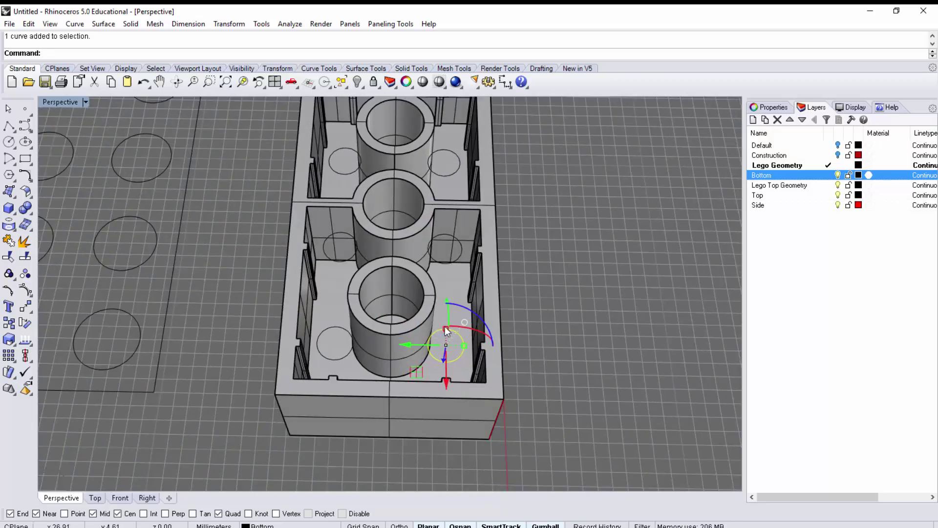
pyautogui.keyDown('shift'); pyautogui.moveTo(545, 245); pyautogui.dragTo(568, 227, button='right'); pyautogui.keyUp('shift')
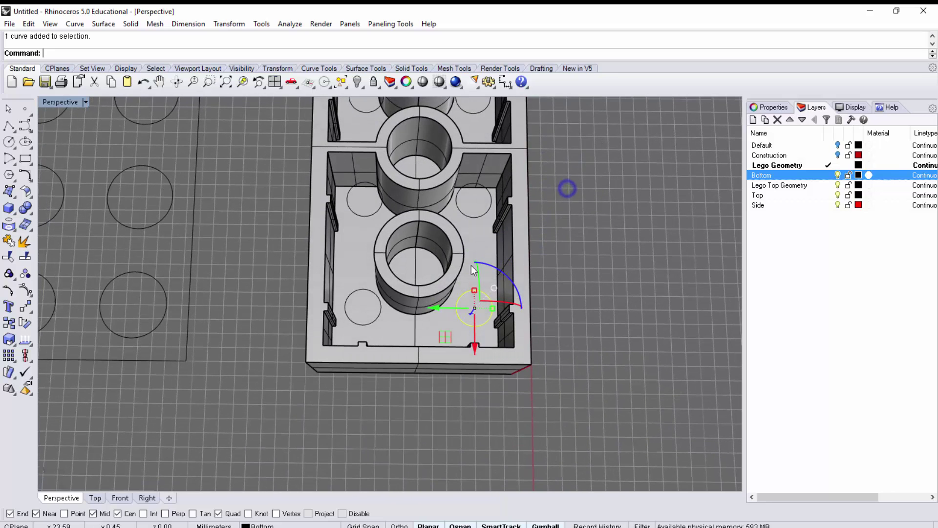
pyautogui.keyDown('shift'); pyautogui.click(380, 316); pyautogui.keyUp('shift')
pyautogui.keyDown('shift'); pyautogui.click(365, 213); pyautogui.keyUp('shift')
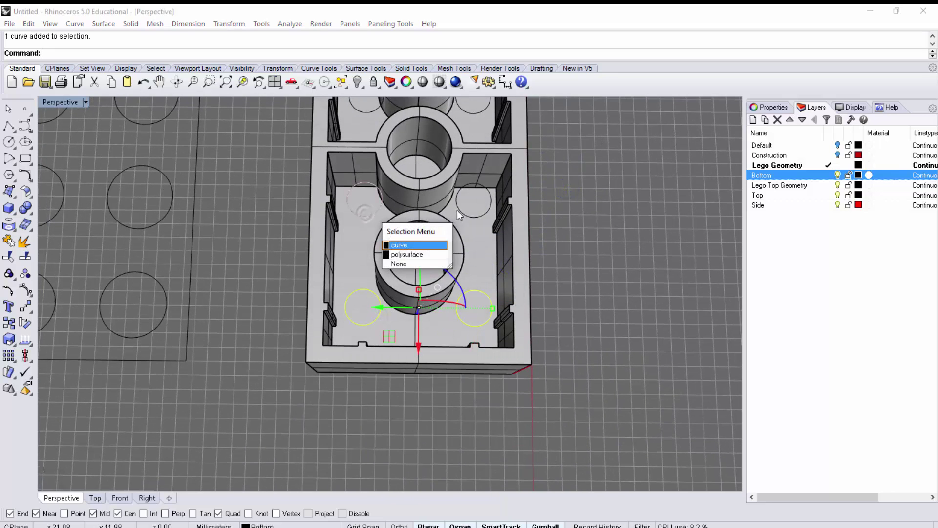
pyautogui.click(406, 243)
pyautogui.keyDown('shift'); pyautogui.click(477, 216); pyautogui.keyUp('shift')
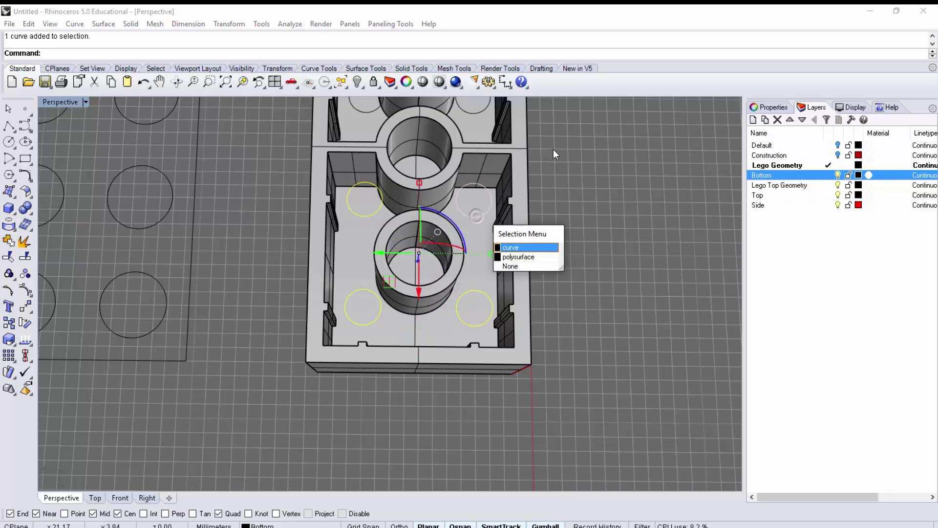
pyautogui.click(531, 245)
# Add the four small circles in the second compartment to the selection, picking the curves rather than the polysurface
pyautogui.keyDown('shift'); pyautogui.moveTo(555, 146); pyautogui.dragTo(536, 279, button='right'); pyautogui.keyUp('shift')
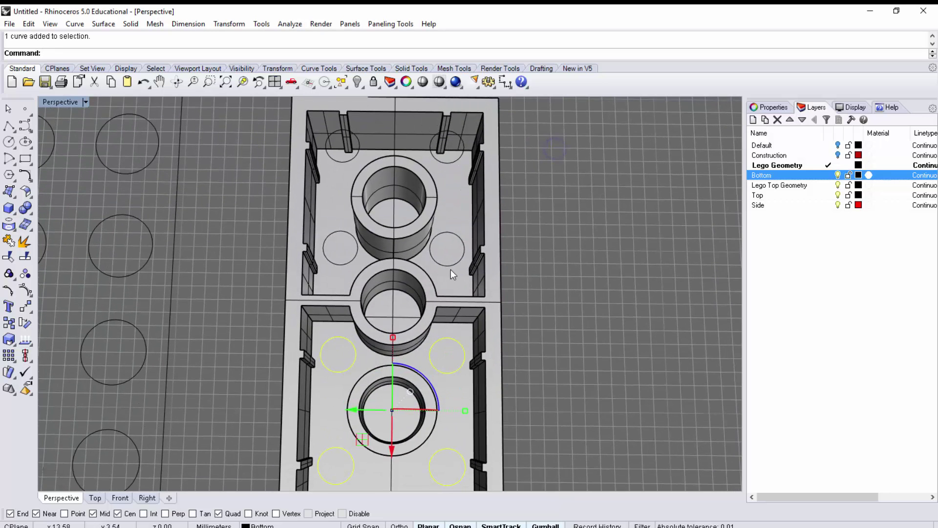
pyautogui.keyDown('shift'); pyautogui.click(450, 266); pyautogui.keyUp('shift')
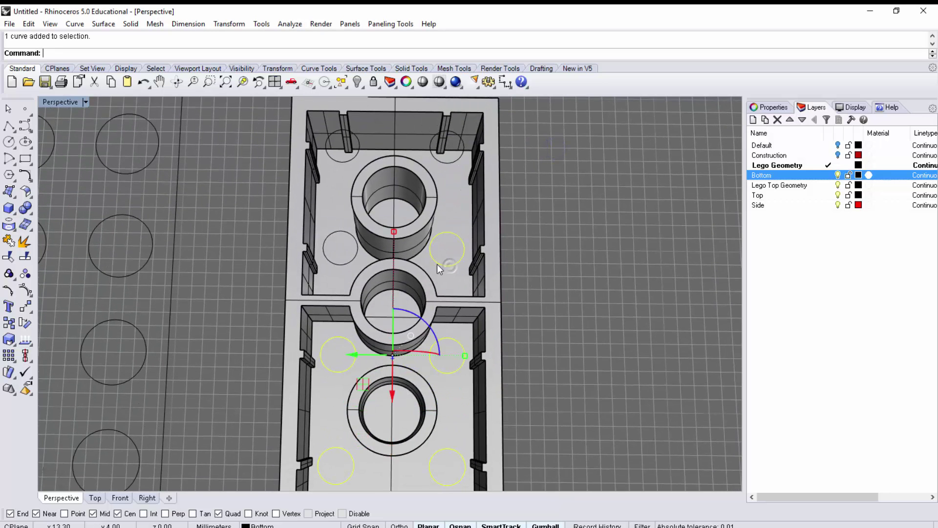
pyautogui.keyDown('shift'); pyautogui.click(345, 263); pyautogui.keyUp('shift')
pyautogui.click(383, 294)
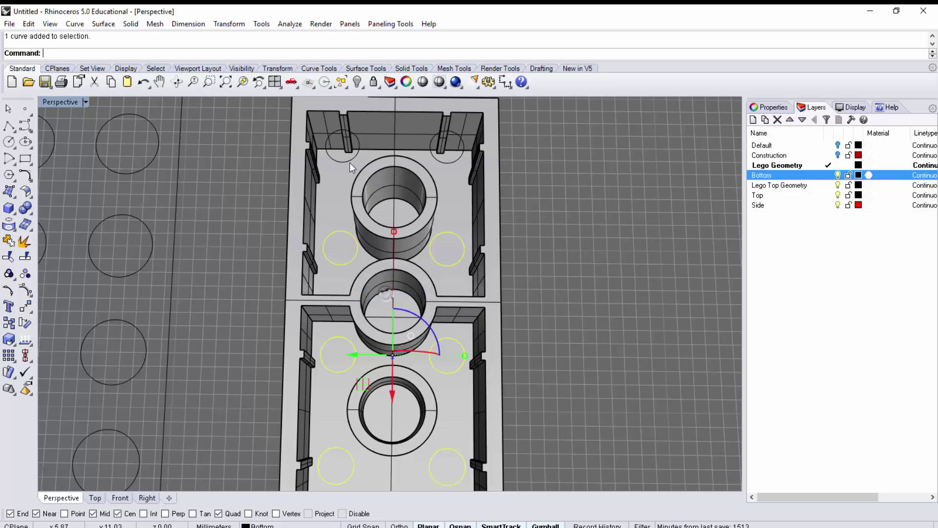
pyautogui.keyDown('shift'); pyautogui.click(345, 161); pyautogui.keyUp('shift')
pyautogui.click(373, 193)
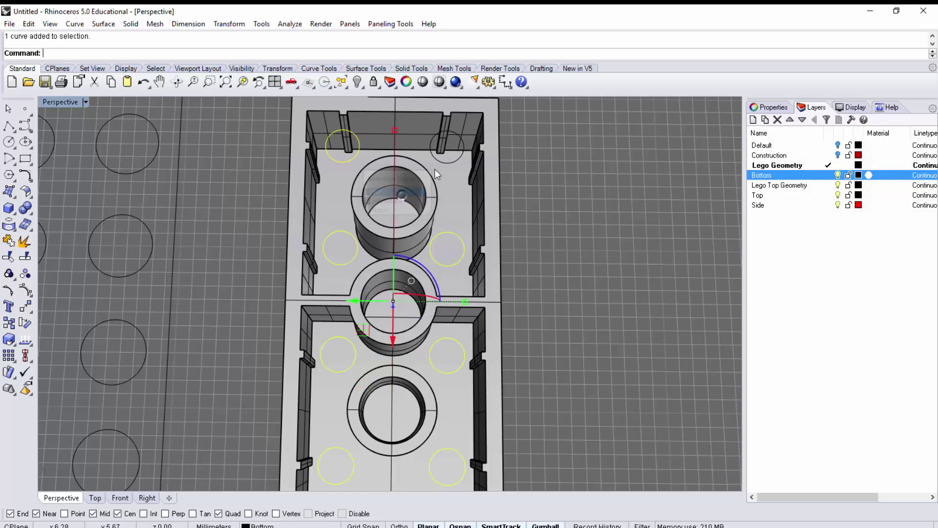
pyautogui.keyDown('shift'); pyautogui.click(450, 164); pyautogui.keyUp('shift')
pyautogui.click(490, 196)
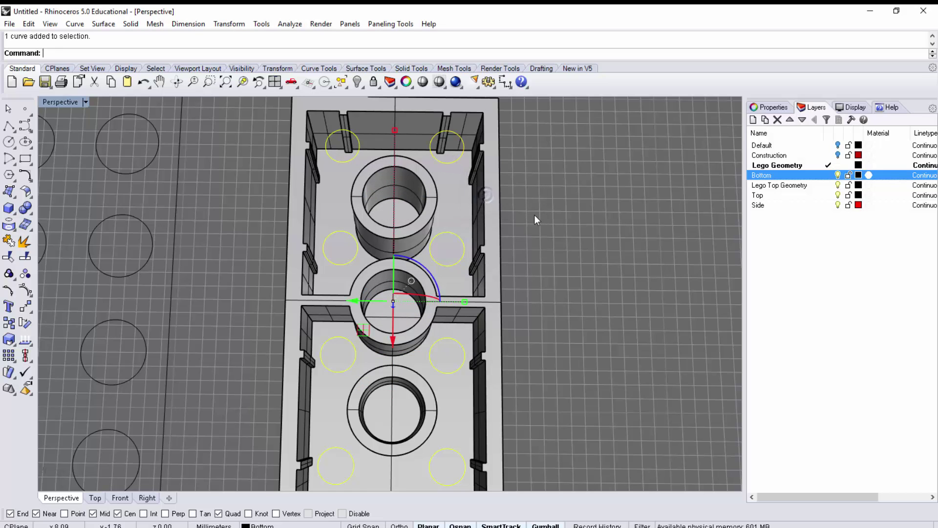
# Project the eight selected circles onto the brick polysurface and inspect the projected curves from both sides
pyautogui.moveTo(536, 218); pyautogui.dragTo(318, 265, button='right')
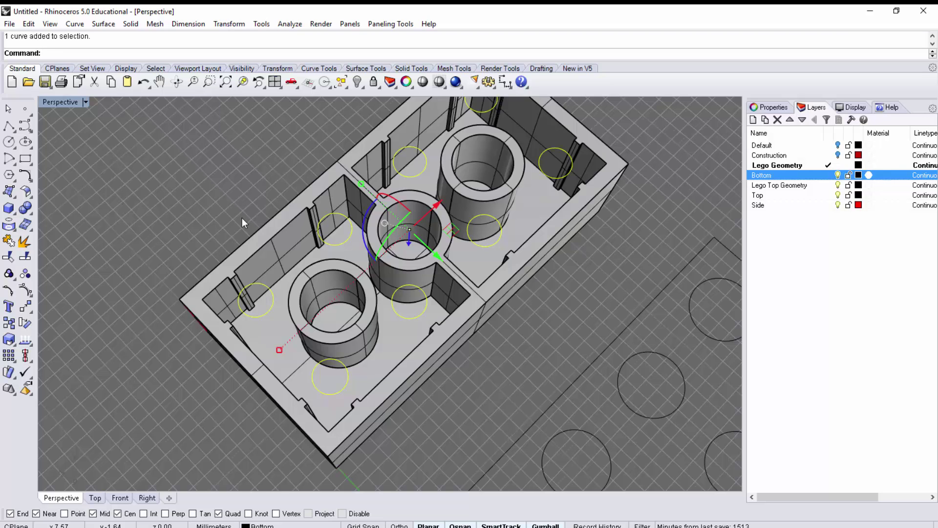
pyautogui.write('roject')
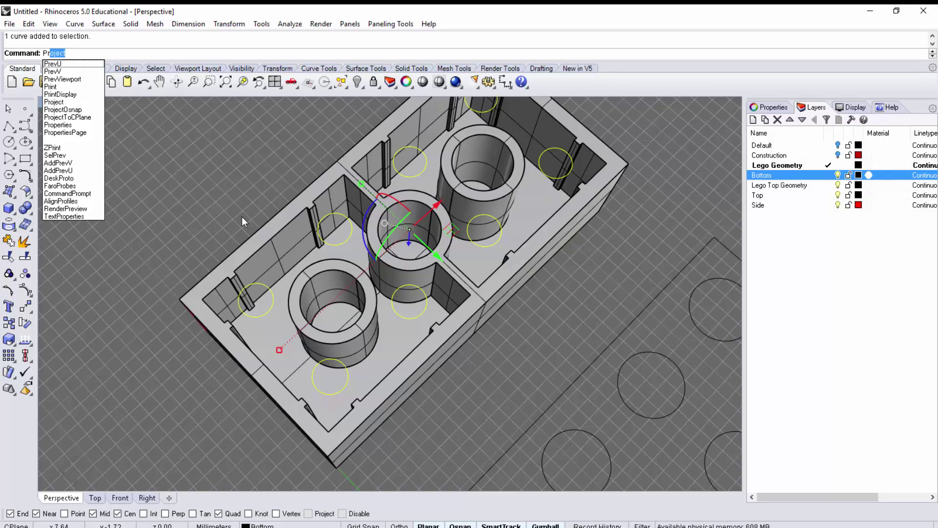
pyautogui.press('Return')
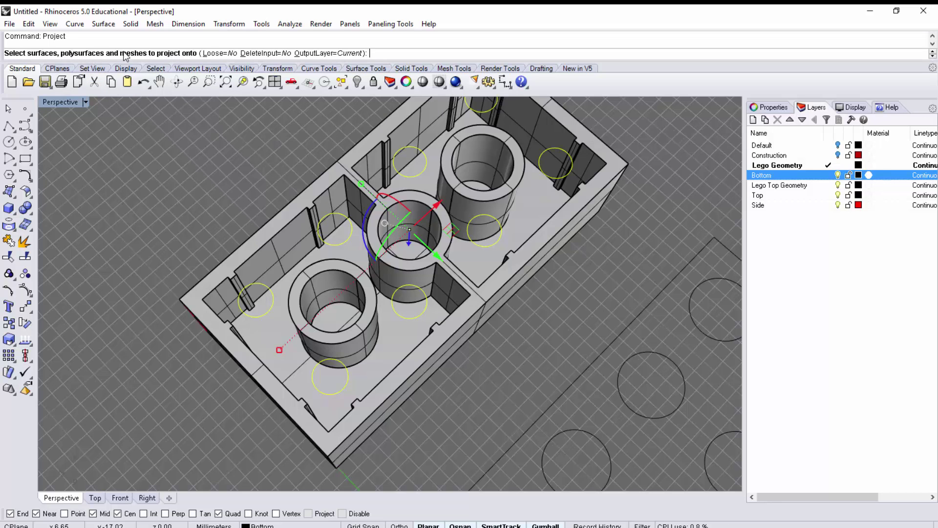
pyautogui.moveTo(340, 235); pyautogui.dragTo(361, 271, button='right')
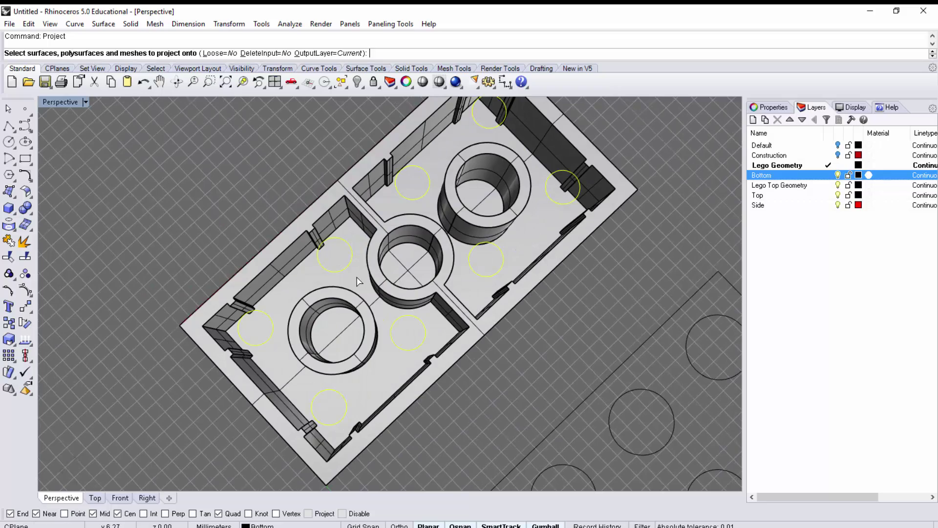
pyautogui.click(358, 279)
pyautogui.press('Return')
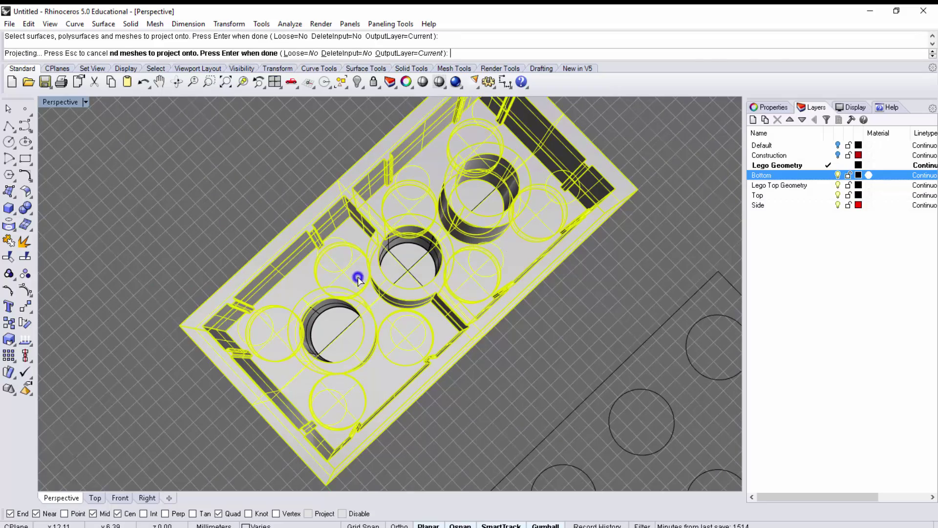
pyautogui.moveTo(364, 303); pyautogui.dragTo(398, 285, button='right')
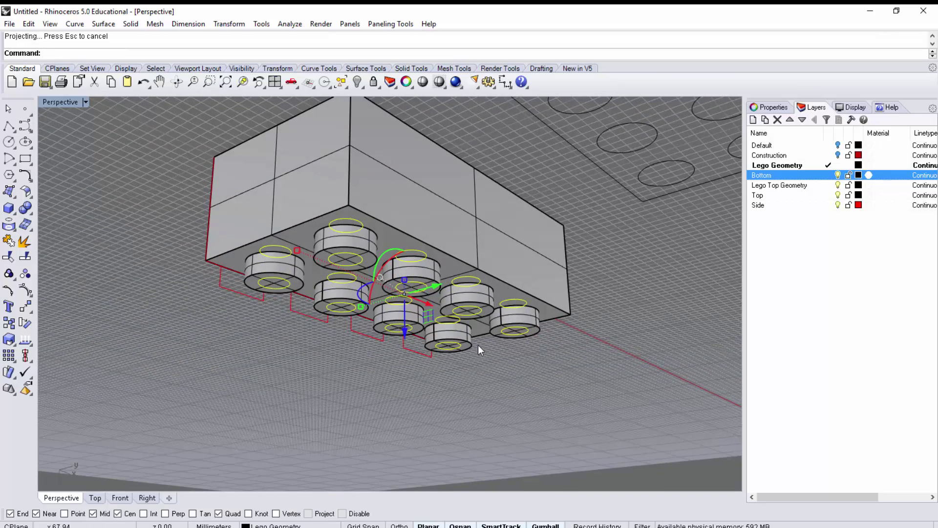
pyautogui.moveTo(393, 162); pyautogui.dragTo(346, 317, button='right')
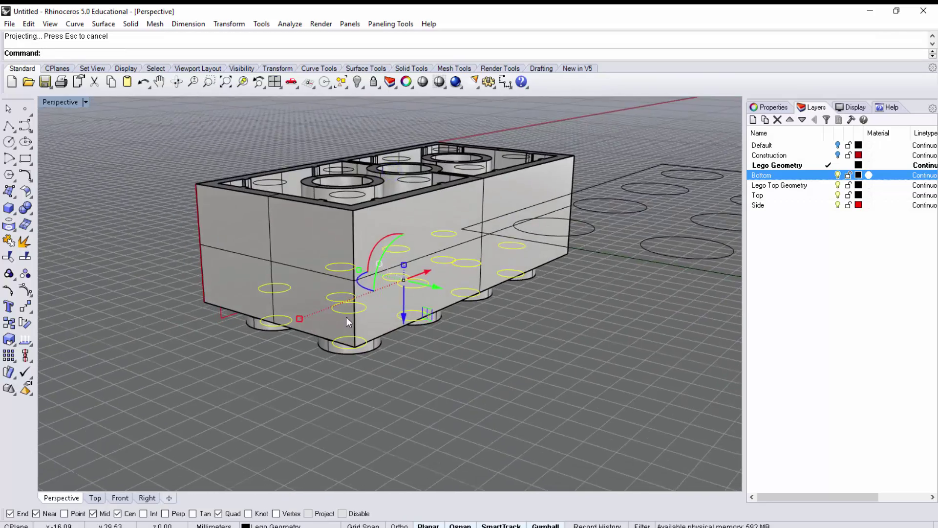
pyautogui.moveTo(349, 362); pyautogui.dragTo(348, 454, button='right')
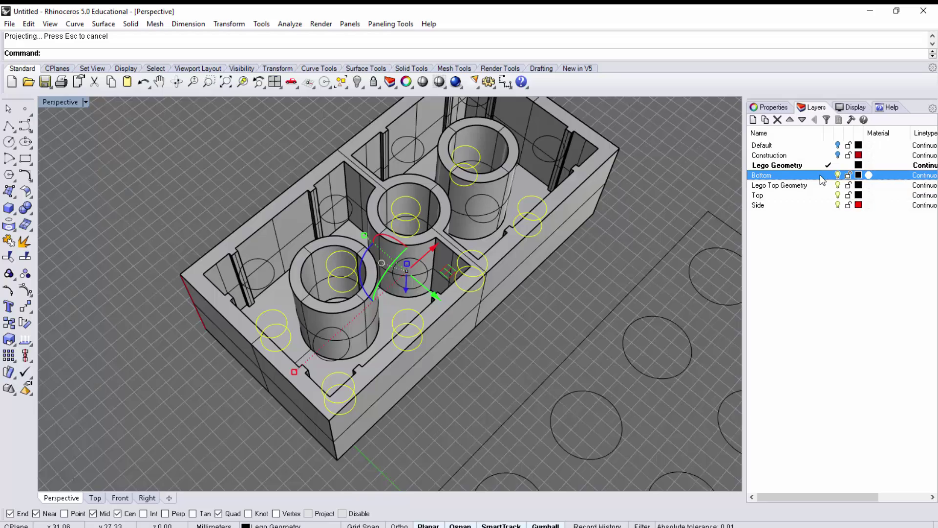
# Select the projected circle on the top face of one corner stud, choosing the curve instead of the polysurface
pyautogui.moveTo(515, 298)
pyautogui.mouseDown(button='right')
pyautogui.moveTo(489, 166)
pyautogui.moveTo(461, 119)
pyautogui.moveTo(478, 200)
pyautogui.mouseUp(button='right')
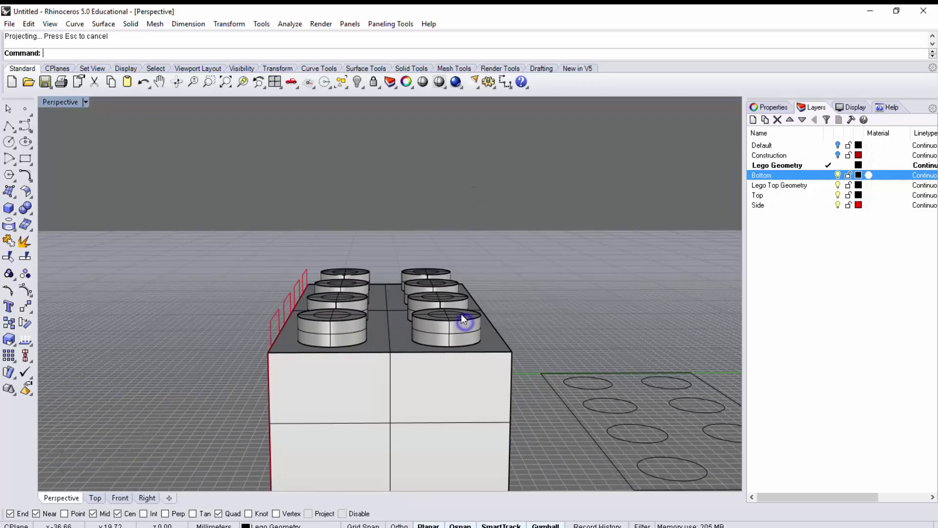
pyautogui.moveTo(461, 314); pyautogui.dragTo(457, 341, button='right')
pyautogui.click(457, 343)
pyautogui.click(483, 376)
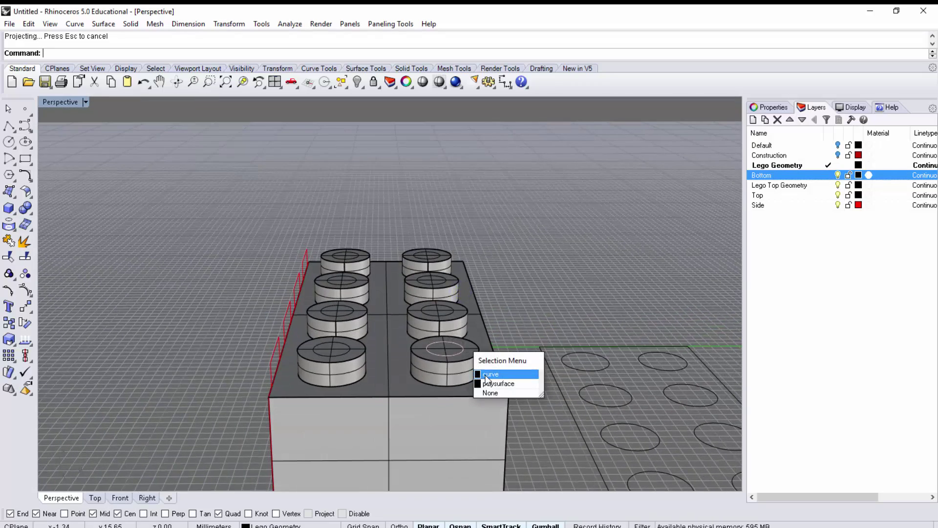
pyautogui.moveTo(482, 371)
pyautogui.mouseDown(button='right')
pyautogui.moveTo(482, 356)
pyautogui.moveTo(481, 370)
pyautogui.mouseUp(button='right')
pyautogui.keyDown('shift'); pyautogui.moveTo(373, 348); pyautogui.dragTo(395, 233, button='right'); pyautogui.keyUp('shift')
pyautogui.moveTo(423, 231); pyautogui.dragTo(408, 302, button='right')
pyautogui.scroll(3, 368, 315)
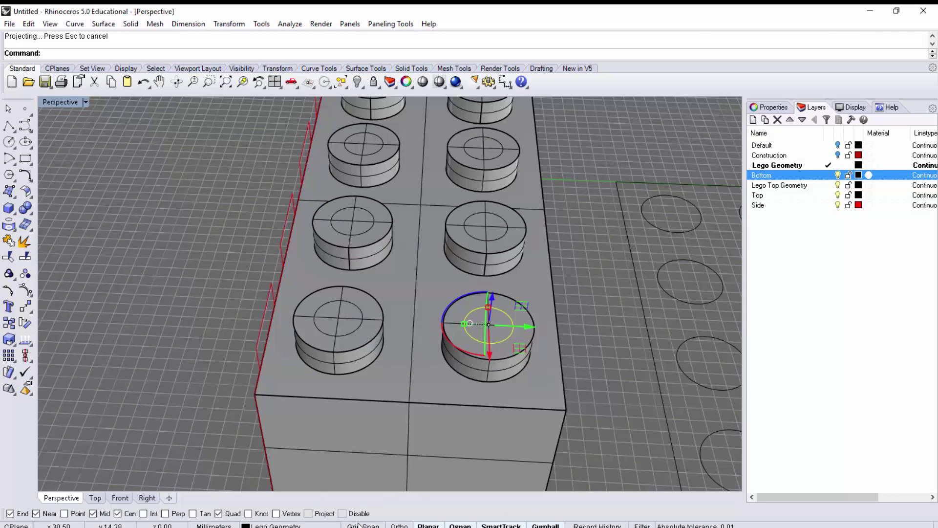
# Exclude polysurfaces in the selection filter and add the projected circles on the next three nearest studs to the selection
pyautogui.click(643, 523)
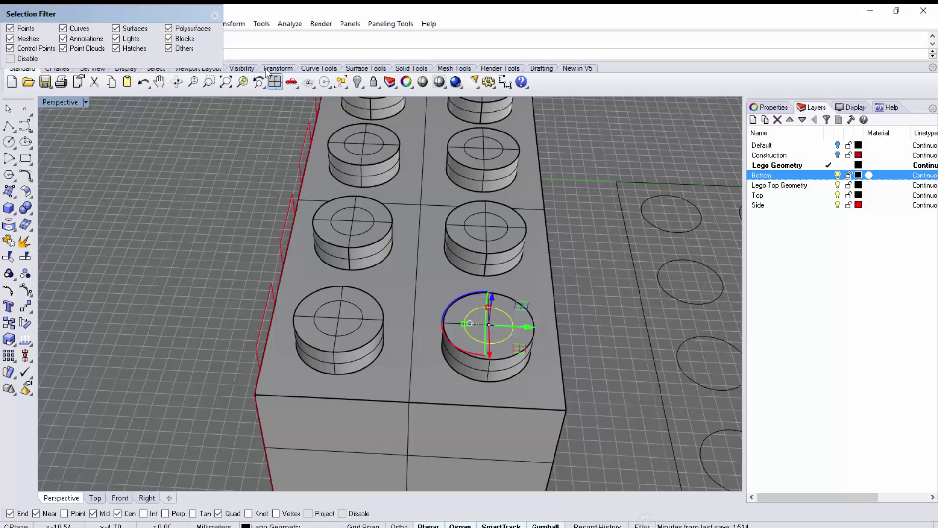
pyautogui.click(169, 29)
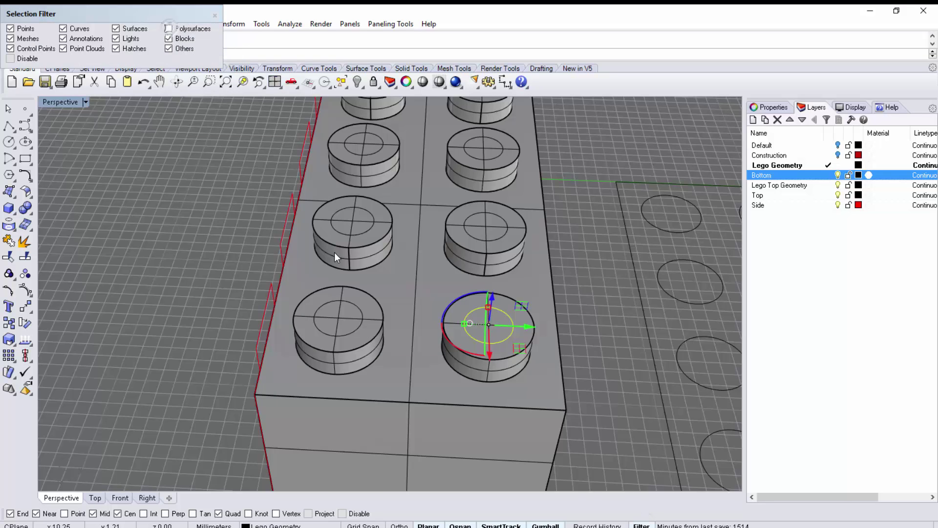
pyautogui.keyDown('shift'); pyautogui.click(355, 329); pyautogui.keyUp('shift')
pyautogui.keyDown('shift'); pyautogui.click(367, 230); pyautogui.keyUp('shift')
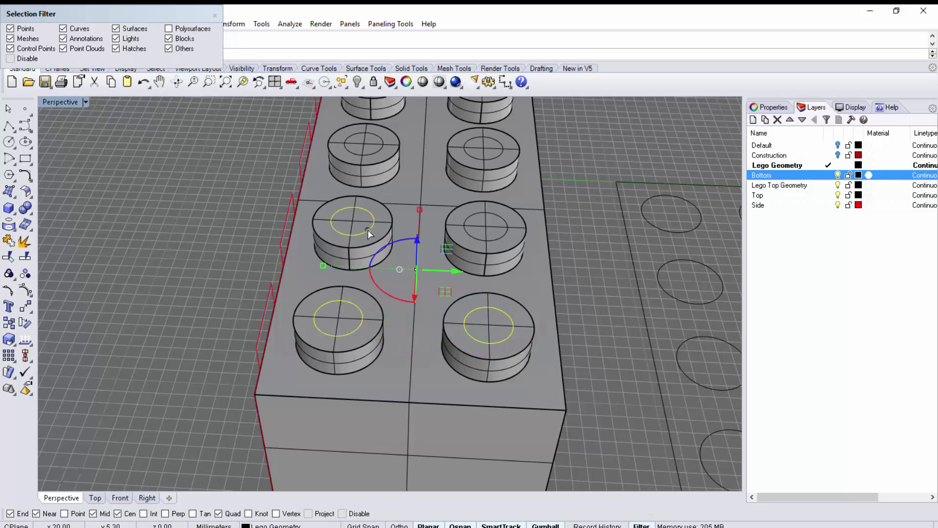
pyautogui.keyDown('shift'); pyautogui.click(504, 232); pyautogui.keyUp('shift')
pyautogui.keyDown('shift'); pyautogui.moveTo(497, 221); pyautogui.dragTo(484, 312, button='right'); pyautogui.keyUp('shift')
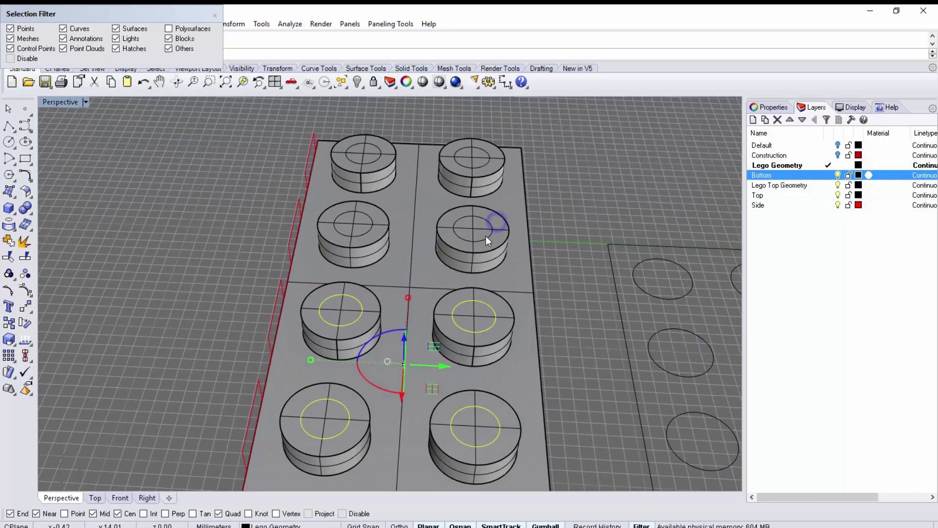
# Add the projected circles on the four far studs to the selection, choosing the curve wherever several objects overlap
pyautogui.keyDown('shift'); pyautogui.click(486, 236); pyautogui.keyUp('shift')
pyautogui.click(536, 268)
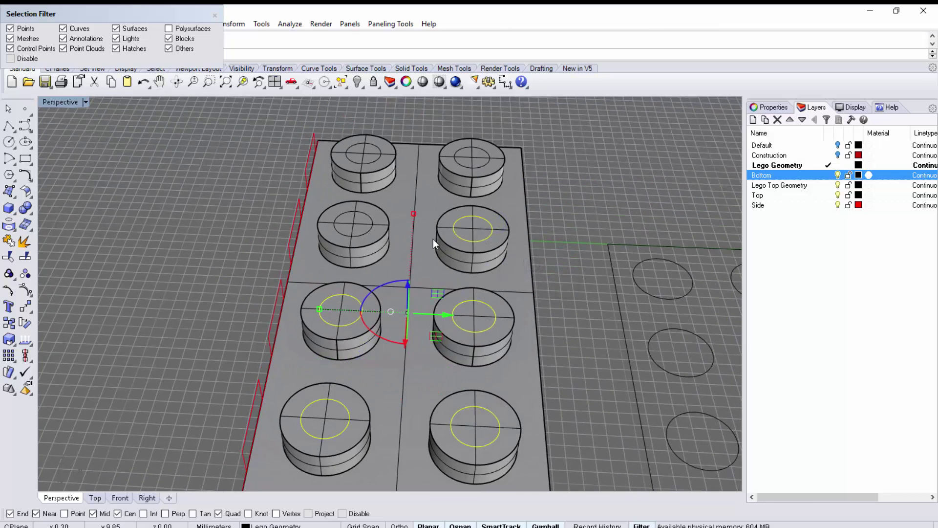
pyautogui.keyDown('shift'); pyautogui.click(365, 235); pyautogui.keyUp('shift')
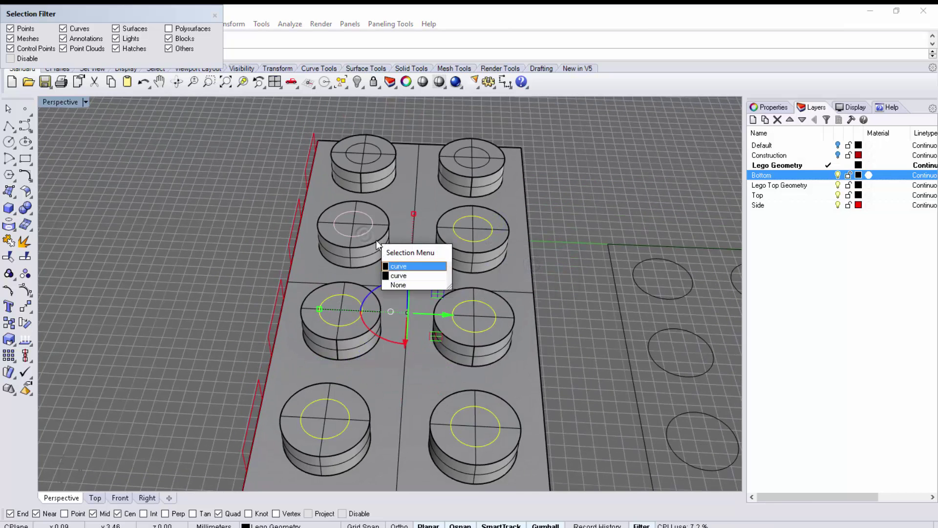
pyautogui.click(400, 262)
pyautogui.keyDown('shift'); pyautogui.click(373, 159); pyautogui.keyUp('shift')
pyautogui.click(420, 191)
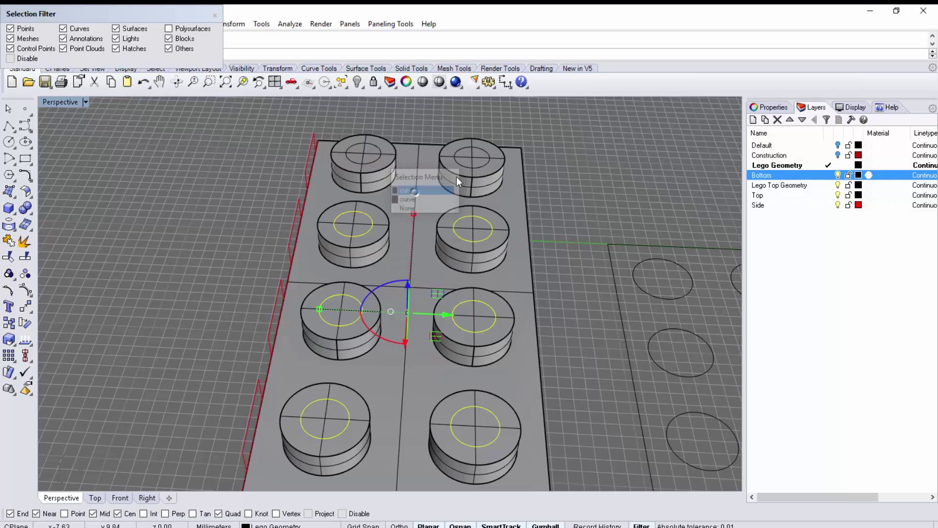
pyautogui.keyDown('shift'); pyautogui.click(483, 166); pyautogui.keyUp('shift')
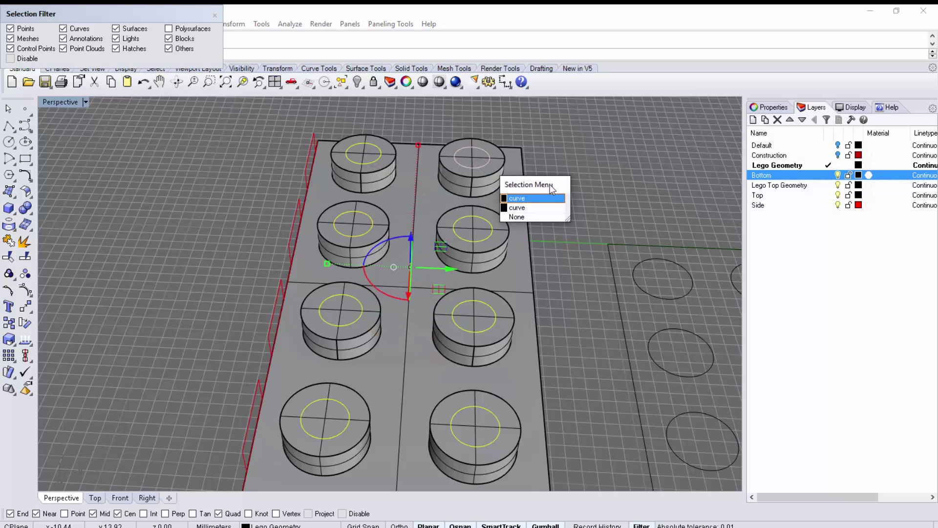
pyautogui.click(541, 197)
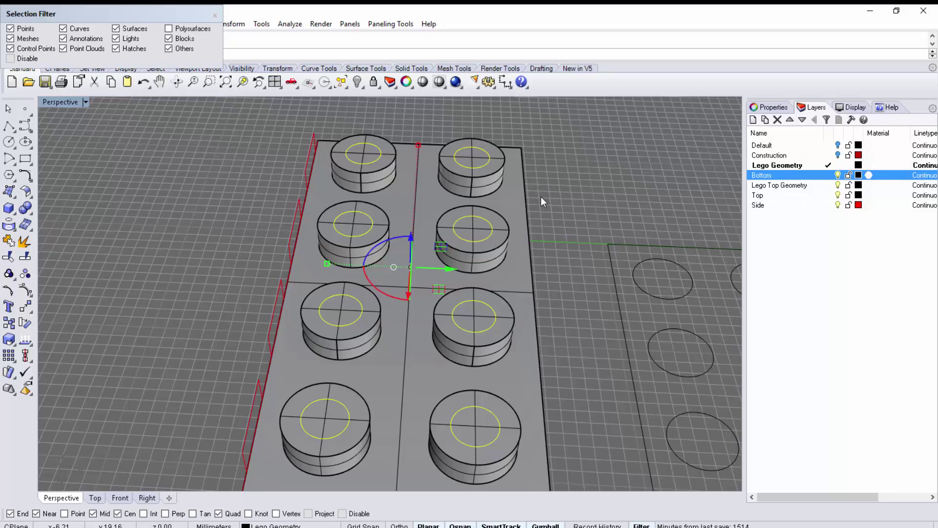
pyautogui.press('Escape')
# Hide the Bottom layer and select the four projected circles on the floor of the brick's near underside compartment
pyautogui.moveTo(557, 230); pyautogui.dragTo(567, 147, button='right')
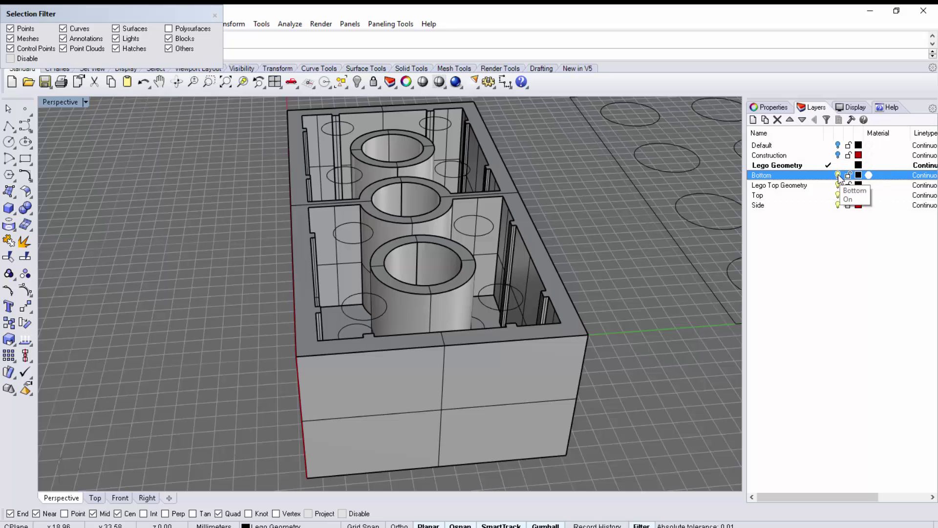
pyautogui.moveTo(564, 181); pyautogui.dragTo(565, 184, button='right')
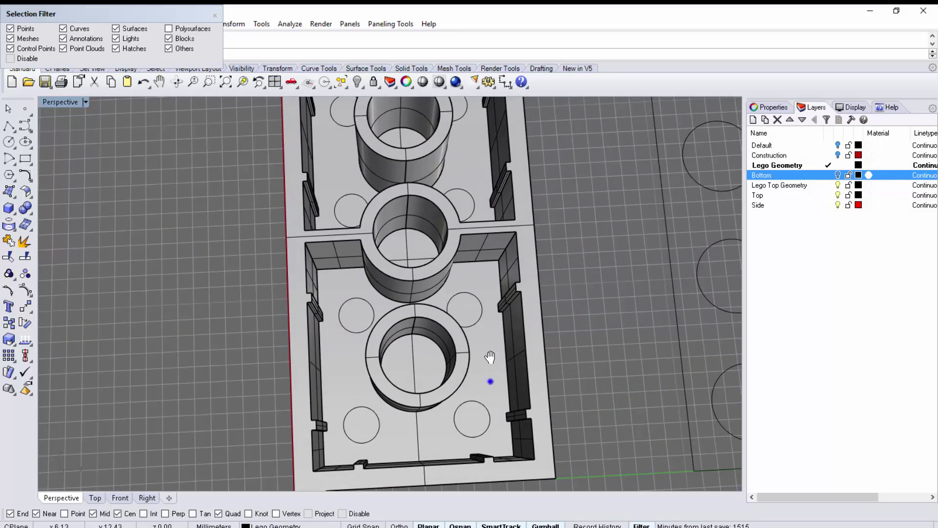
pyautogui.moveTo(489, 359); pyautogui.dragTo(423, 298, button='right')
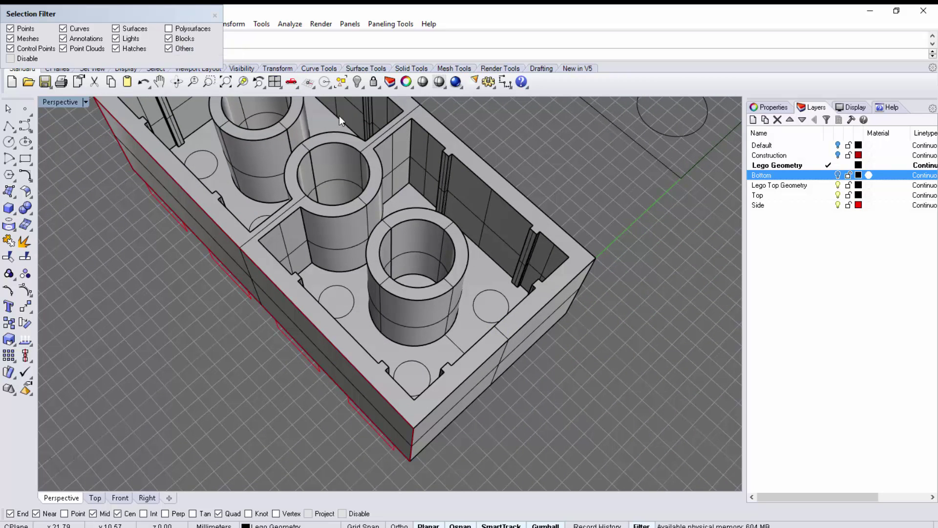
pyautogui.moveTo(340, 115); pyautogui.dragTo(566, 277, button='right')
pyautogui.scroll(5, 512, 332)
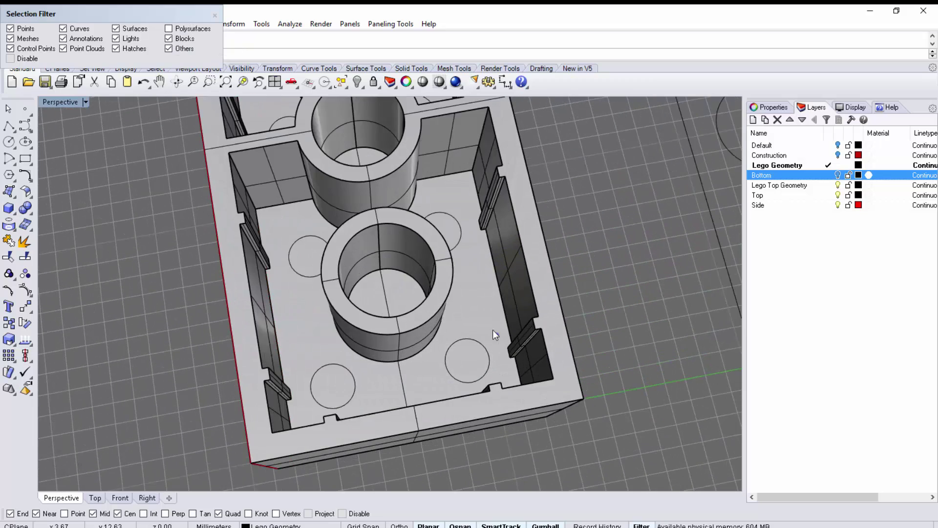
pyautogui.moveTo(540, 322); pyautogui.dragTo(539, 292, button='right')
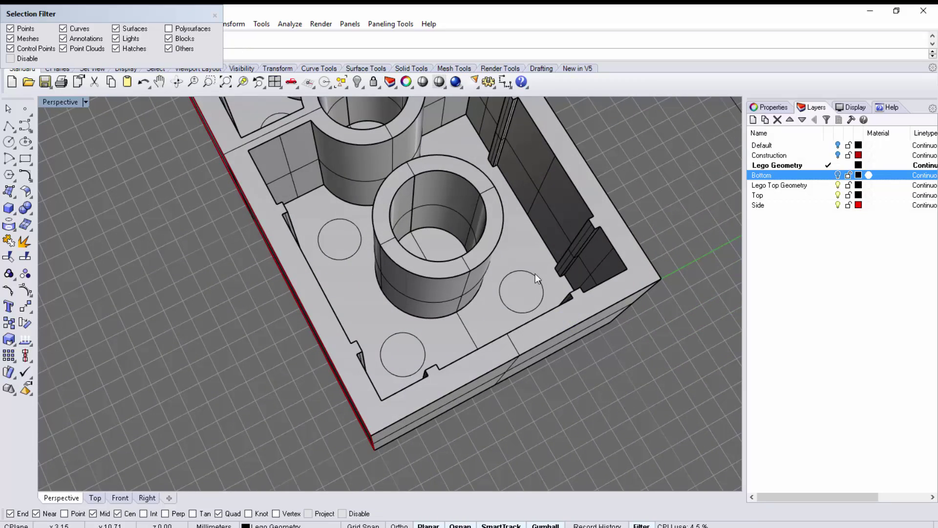
pyautogui.click(535, 277)
pyautogui.keyDown('shift'); pyautogui.click(412, 339); pyautogui.keyUp('shift')
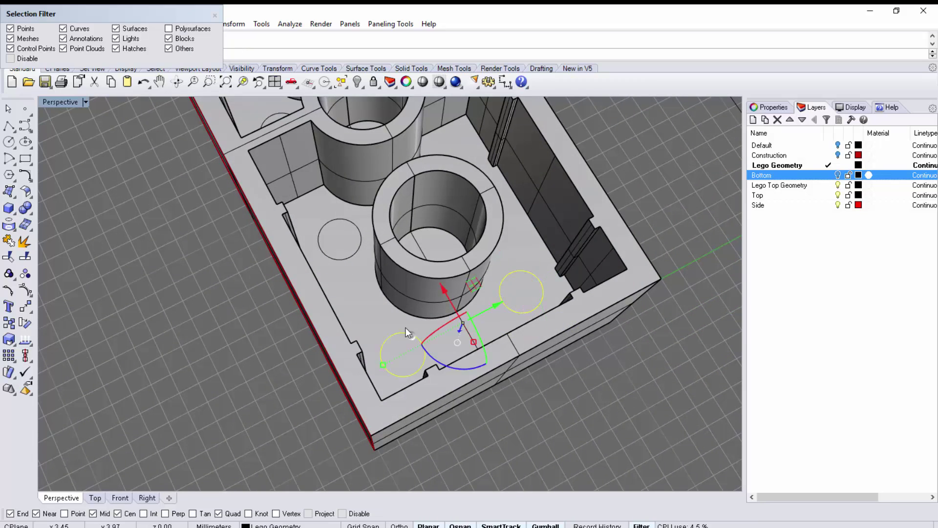
pyautogui.keyDown('shift'); pyautogui.click(348, 257); pyautogui.keyUp('shift')
# Add the four projected circles on the floor of the second compartment to the selection
pyautogui.keyDown('shift'); pyautogui.moveTo(436, 229); pyautogui.dragTo(389, 271, button='right'); pyautogui.keyUp('shift')
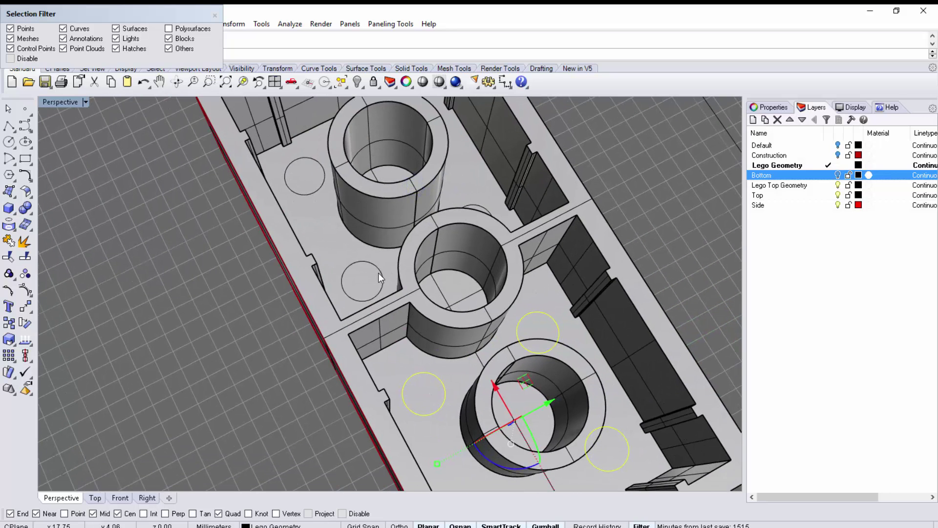
pyautogui.keyDown('shift'); pyautogui.click(380, 277); pyautogui.keyUp('shift')
pyautogui.keyDown('shift'); pyautogui.click(472, 206); pyautogui.keyUp('shift')
pyautogui.keyDown('shift'); pyautogui.moveTo(414, 233); pyautogui.dragTo(456, 309, button='right'); pyautogui.keyUp('shift')
pyautogui.keyDown('shift'); pyautogui.click(356, 257); pyautogui.keyUp('shift')
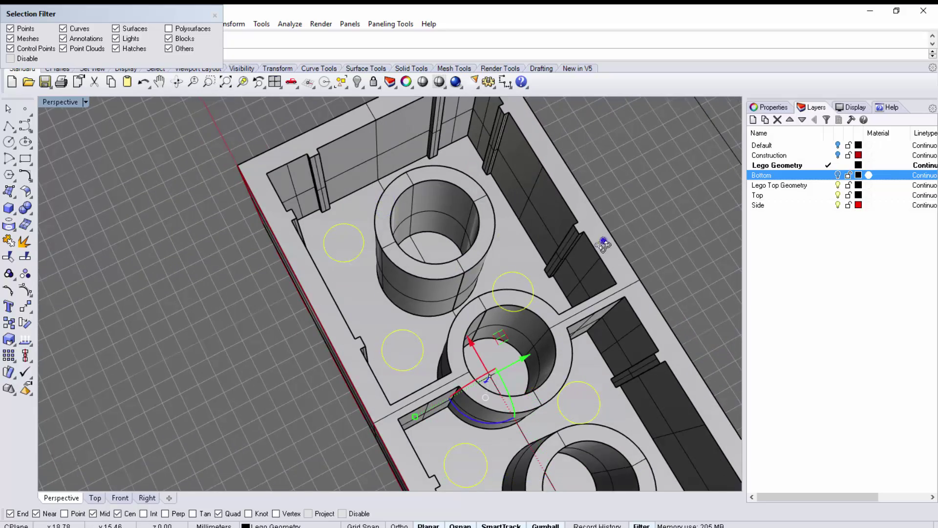
pyautogui.moveTo(603, 244); pyautogui.dragTo(551, 321, button='right')
pyautogui.keyDown('shift'); pyautogui.click(533, 332); pyautogui.keyUp('shift')
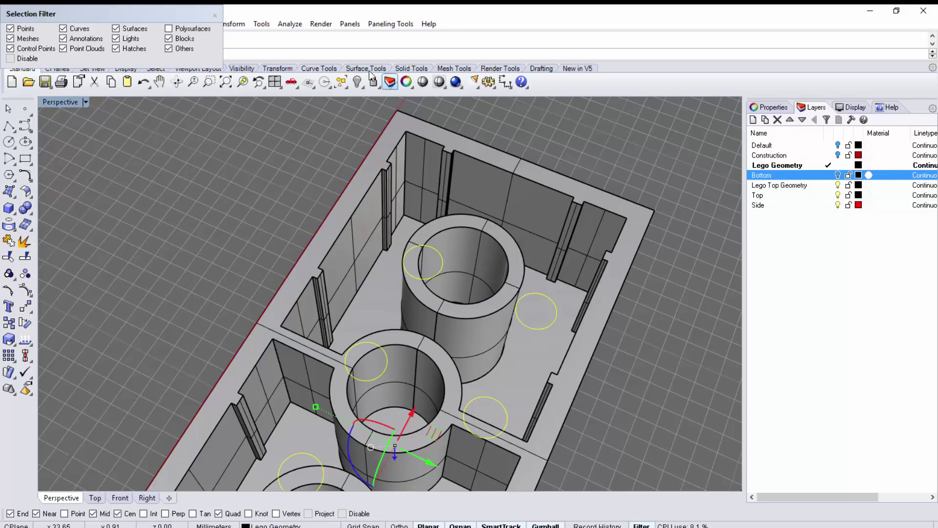
# Move the Selection Filter window clear of the command line and extrude the eight selected circles 1 mm to both sides
pyautogui.moveTo(142, 14); pyautogui.dragTo(140, 21)
pyautogui.moveTo(144, 100); pyautogui.dragTo(199, 139)
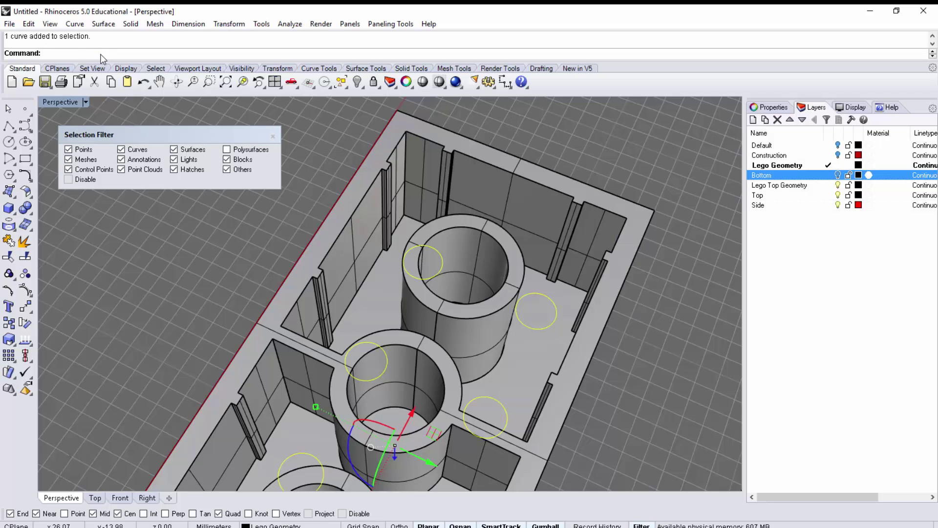
pyautogui.write('Extru')
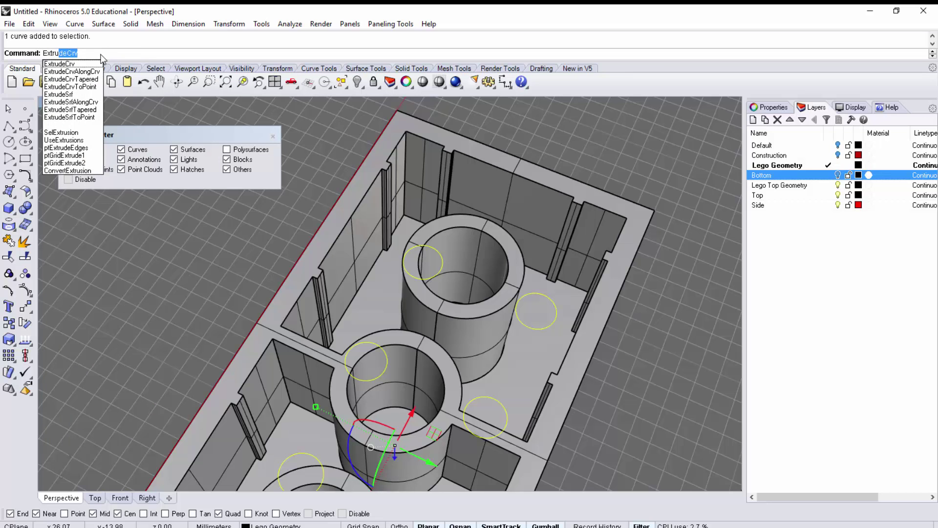
pyautogui.press('Return')
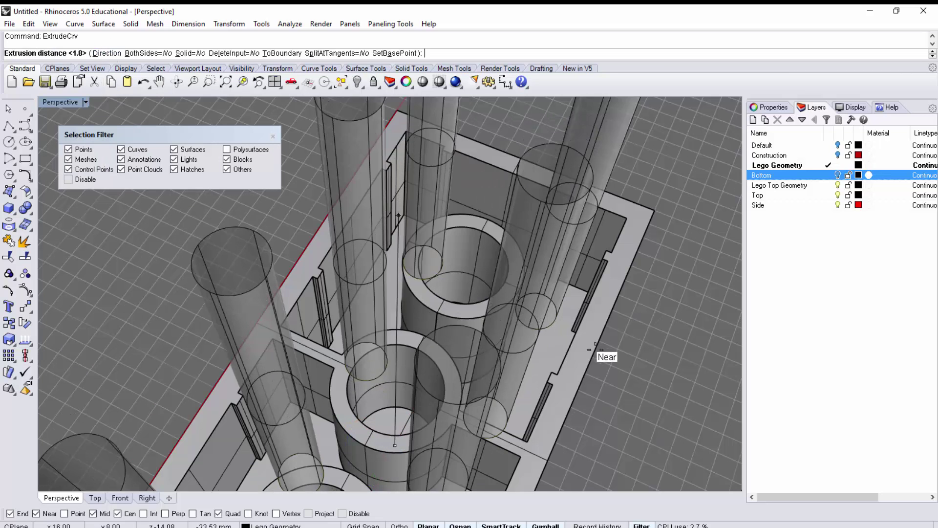
pyautogui.keyDown('shift'); pyautogui.moveTo(606, 374); pyautogui.dragTo(572, 159, button='right'); pyautogui.keyUp('shift')
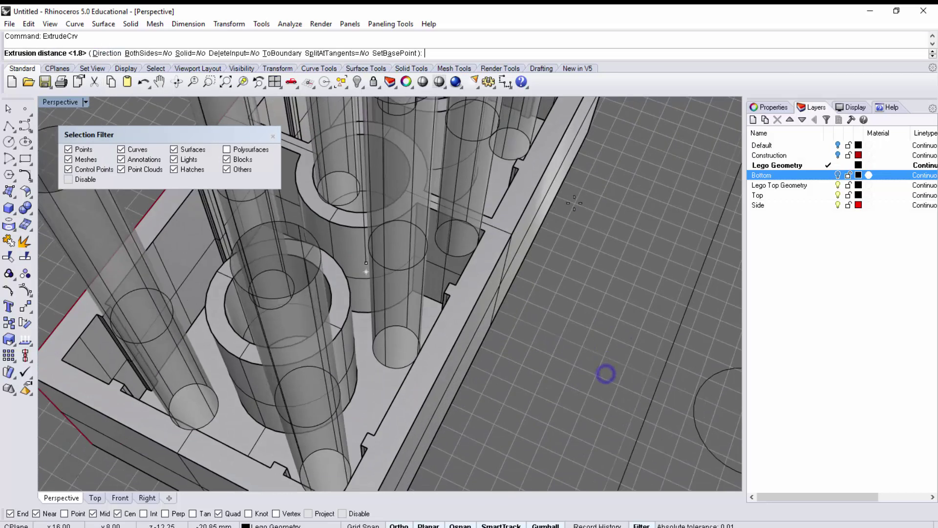
pyautogui.keyDown('shift'); pyautogui.moveTo(531, 385); pyautogui.dragTo(546, 299, button='right'); pyautogui.keyUp('shift')
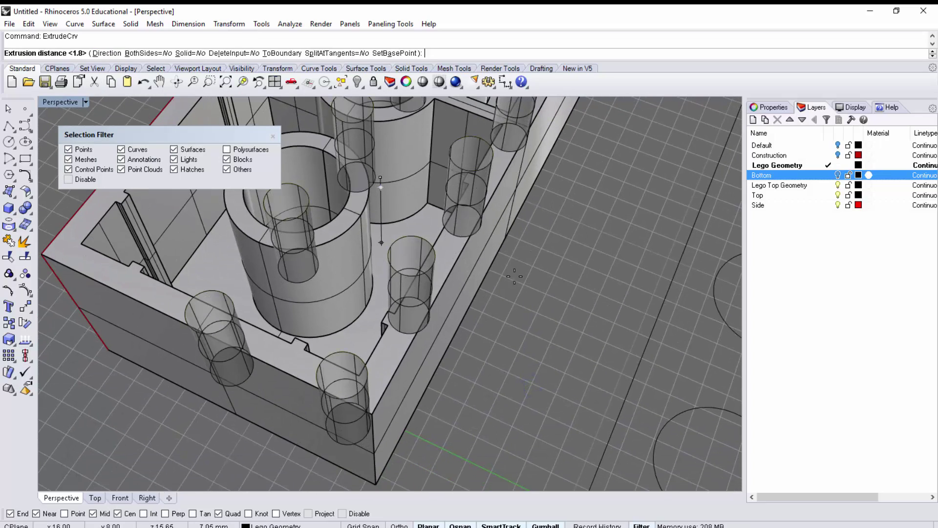
pyautogui.moveTo(512, 323); pyautogui.dragTo(442, 255, button='right')
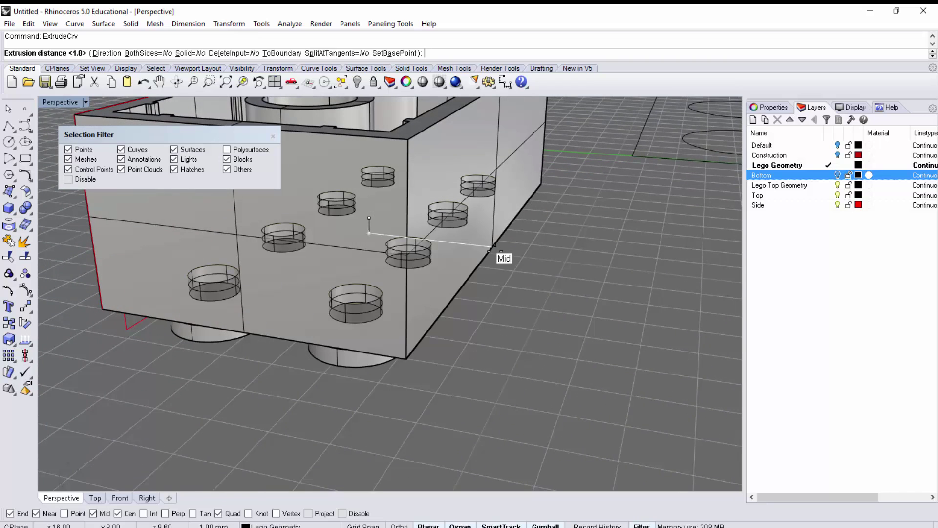
pyautogui.moveTo(467, 308); pyautogui.dragTo(506, 281, button='right')
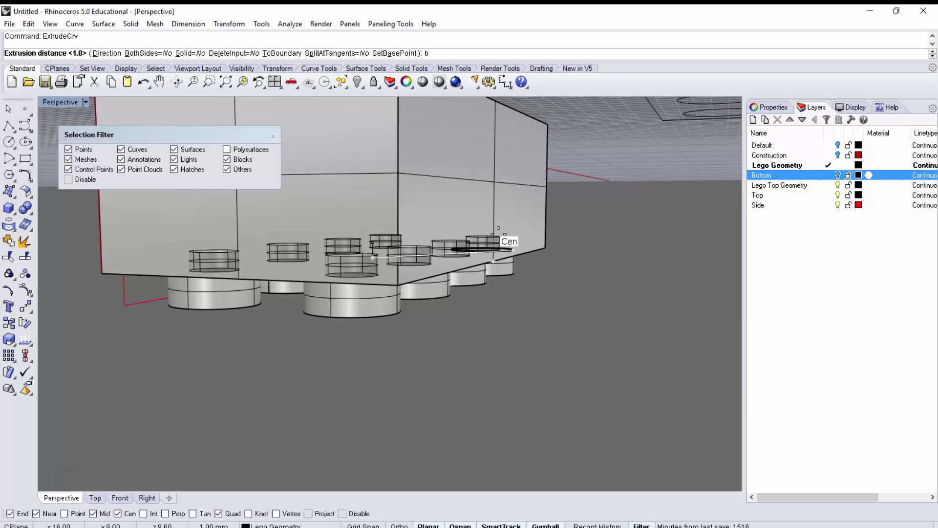
pyautogui.click(142, 53)
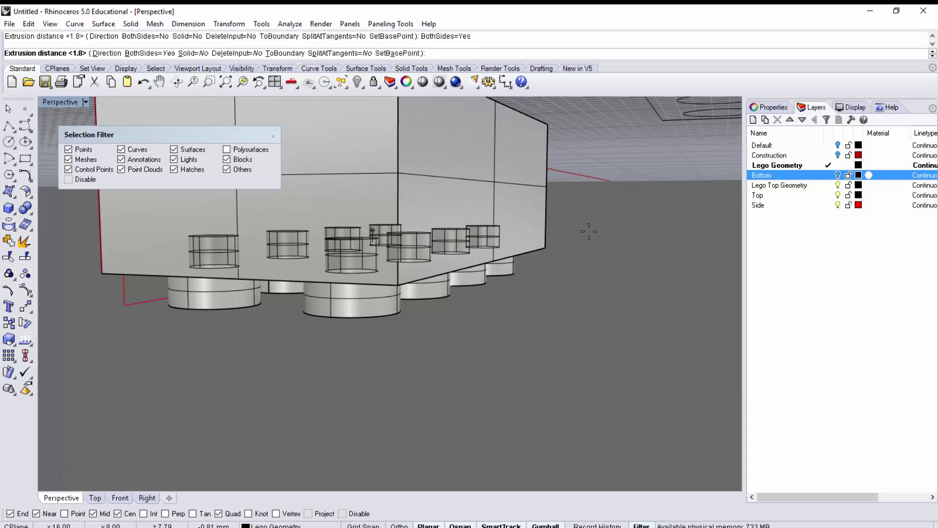
pyautogui.write('1')
pyautogui.press('Return')
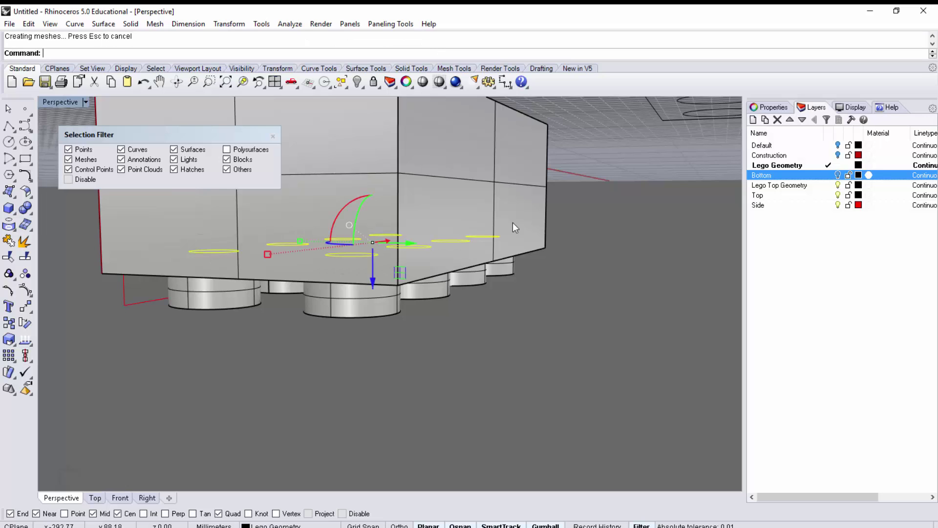
# Repeat the curve extrusion on the same circles and undo the duplicate set of extrusions
pyautogui.press('Return')
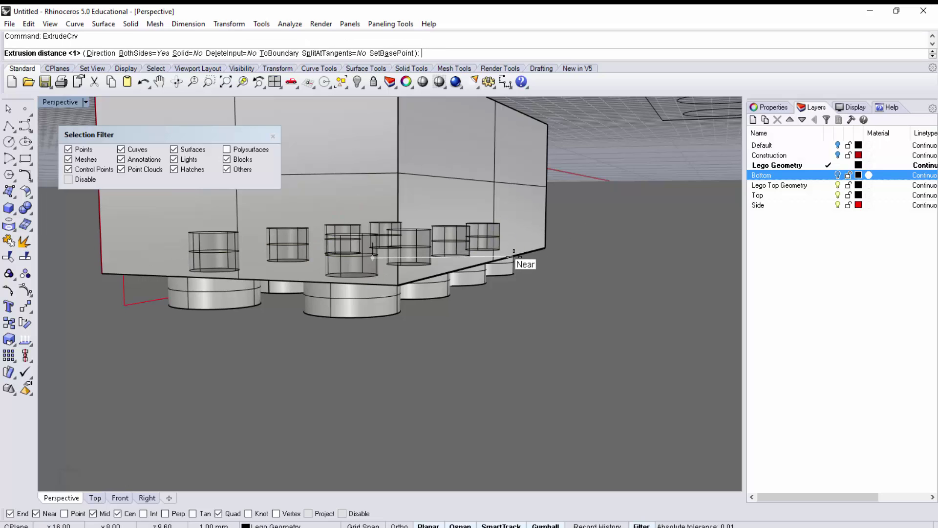
pyautogui.click(545, 258)
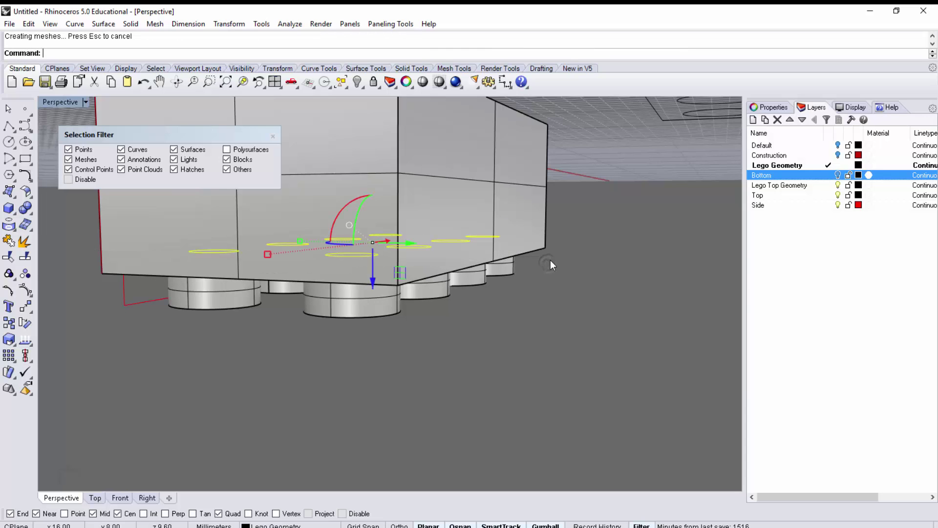
pyautogui.moveTo(550, 260); pyautogui.dragTo(434, 269, button='right')
pyautogui.click(421, 264)
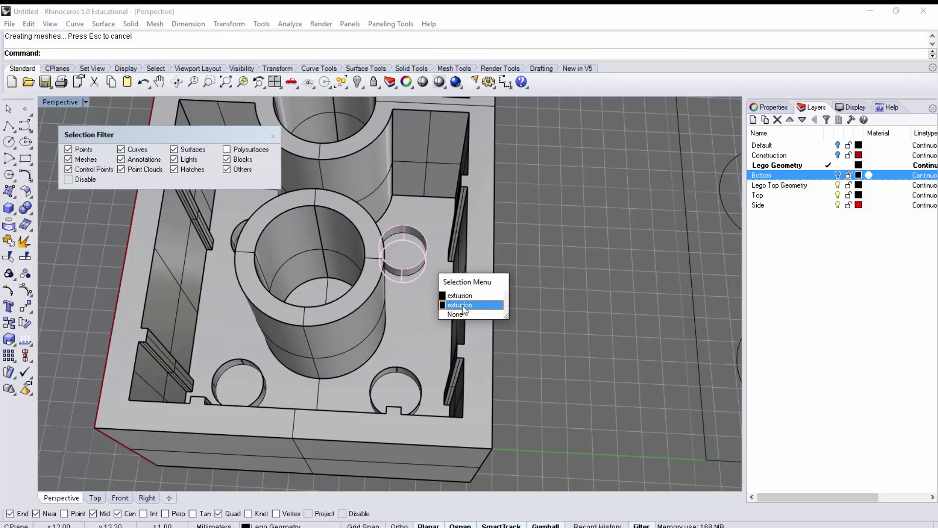
pyautogui.press('Escape')
pyautogui.hotkey('ctrl', 'z')
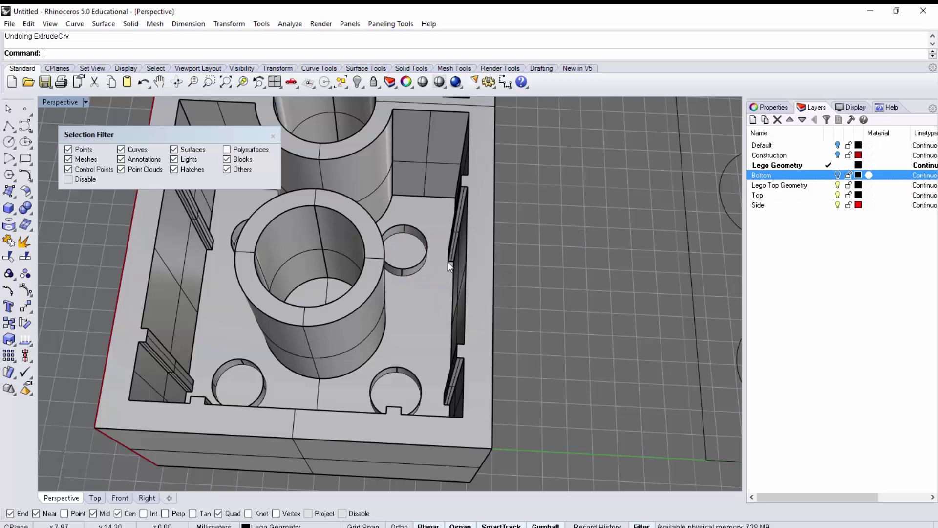
# Select the four circular extrusions on the floor of the near underside compartment
pyautogui.click(426, 257)
pyautogui.moveTo(523, 279); pyautogui.dragTo(474, 282, button='right')
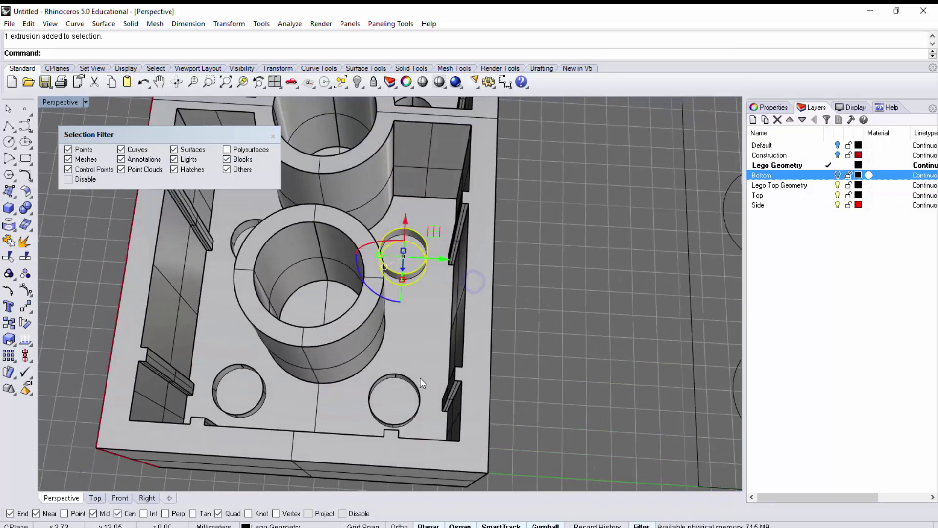
pyautogui.keyDown('shift'); pyautogui.click(416, 384); pyautogui.keyUp('shift')
pyautogui.keyDown('shift'); pyautogui.click(262, 389); pyautogui.keyUp('shift')
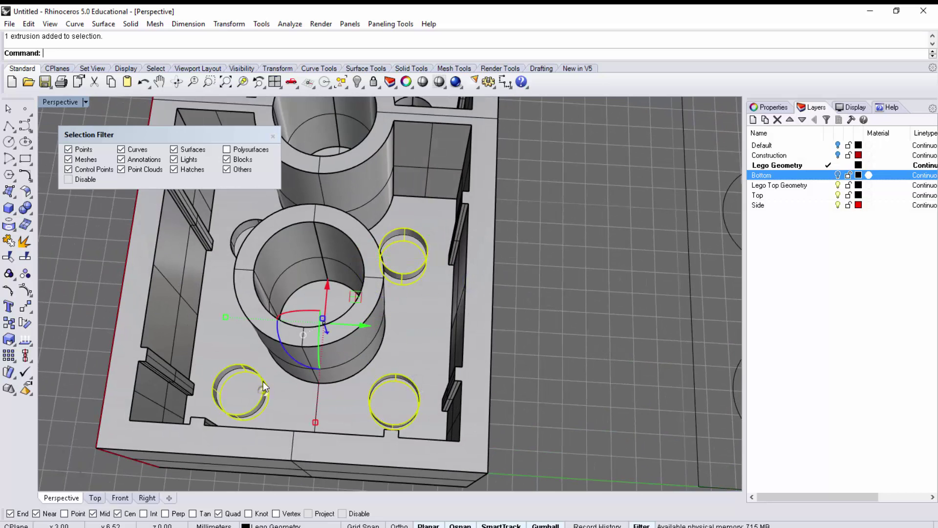
pyautogui.moveTo(263, 381); pyautogui.dragTo(272, 313, button='right')
pyautogui.keyDown('shift'); pyautogui.click(337, 309); pyautogui.keyUp('shift')
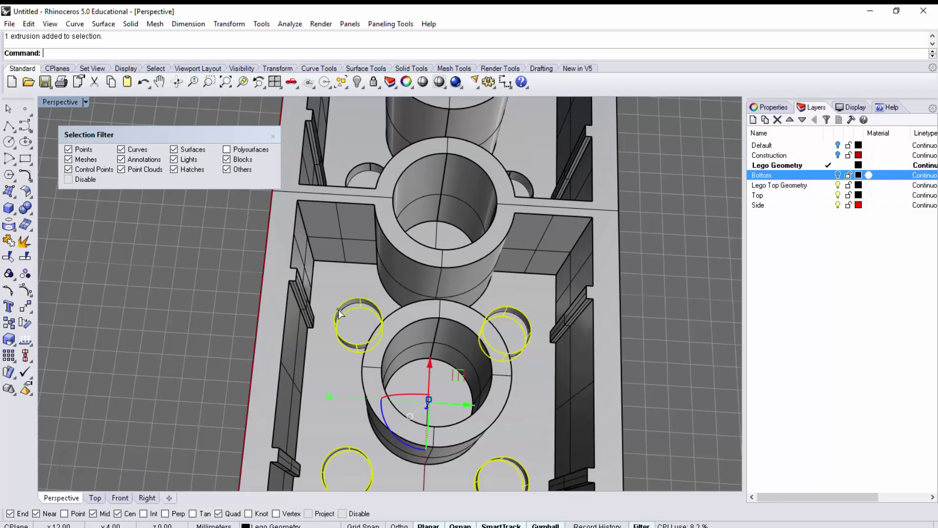
# Add the four circular extrusions of the second compartment to the selection and cap all eight with the Cap command
pyautogui.keyDown('shift'); pyautogui.moveTo(404, 236); pyautogui.dragTo(428, 384, button='right'); pyautogui.keyUp('shift')
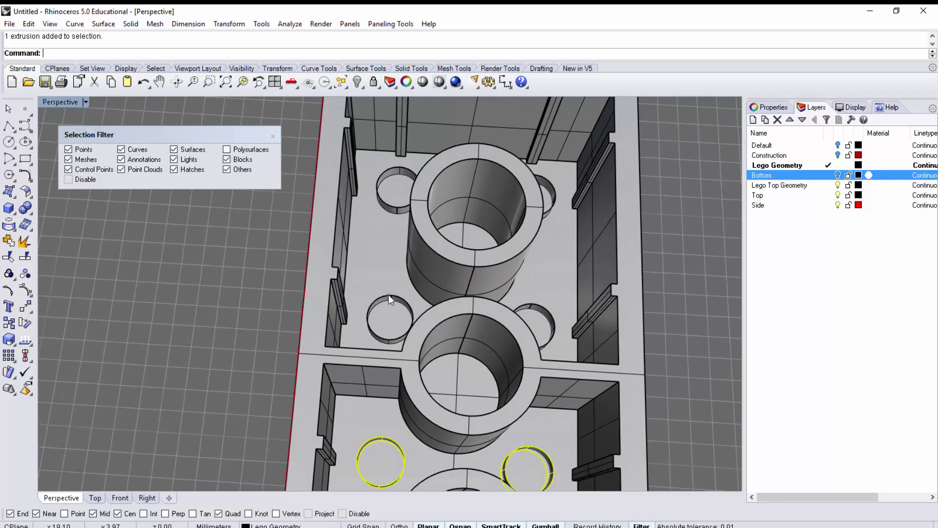
pyautogui.keyDown('shift'); pyautogui.click(389, 295); pyautogui.keyUp('shift')
pyautogui.keyDown('shift'); pyautogui.click(397, 207); pyautogui.keyUp('shift')
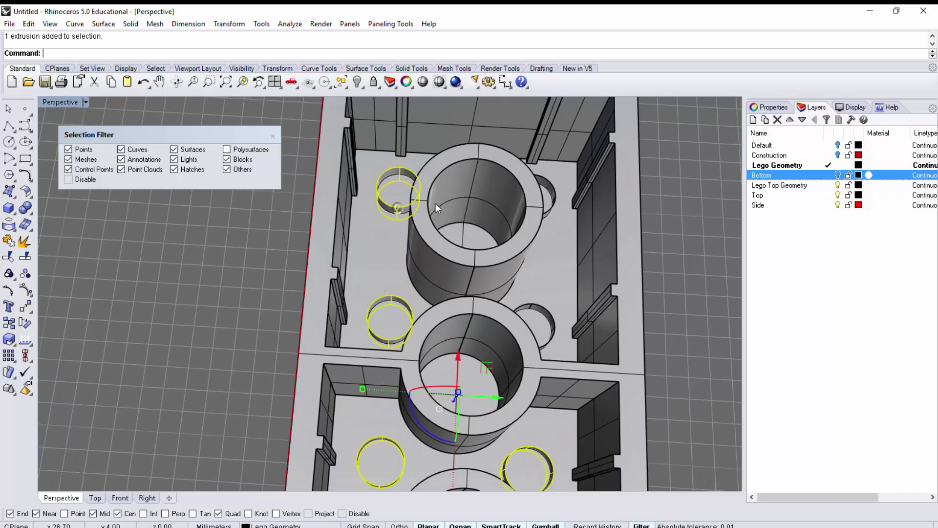
pyautogui.keyDown('shift'); pyautogui.click(553, 207); pyautogui.keyUp('shift')
pyautogui.keyDown('shift'); pyautogui.click(548, 311); pyautogui.keyUp('shift')
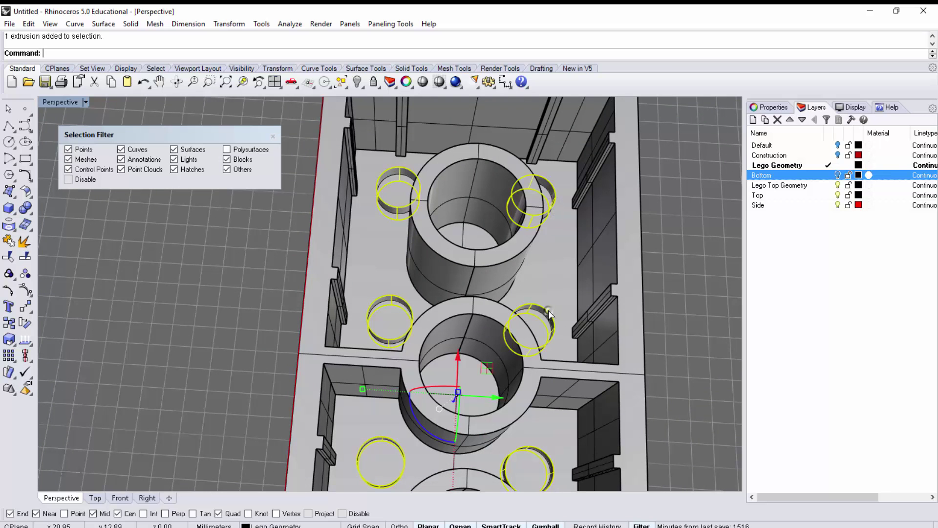
pyautogui.moveTo(549, 310); pyautogui.dragTo(591, 302, button='right')
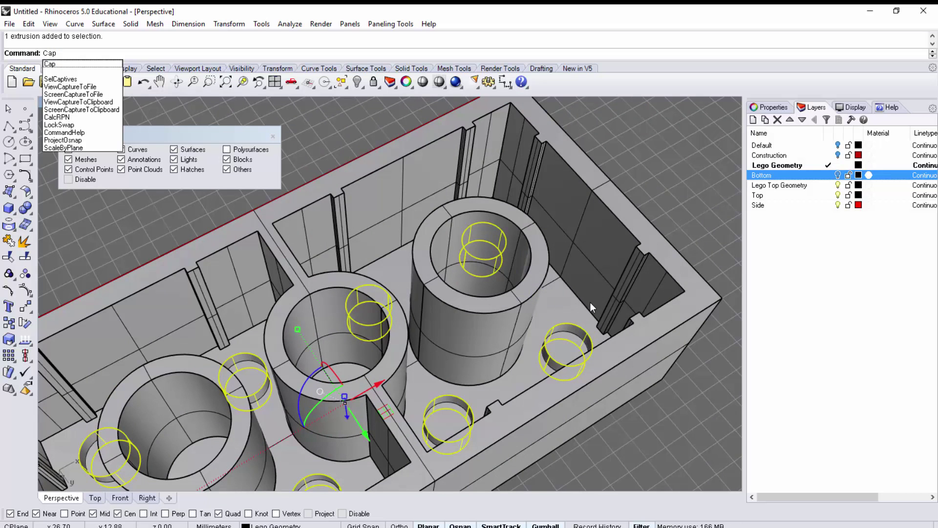
pyautogui.press('Return')
pyautogui.moveTo(627, 264); pyautogui.dragTo(581, 356, button='right')
pyautogui.click(581, 357)
pyautogui.moveTo(638, 253); pyautogui.dragTo(638, 254, button='right')
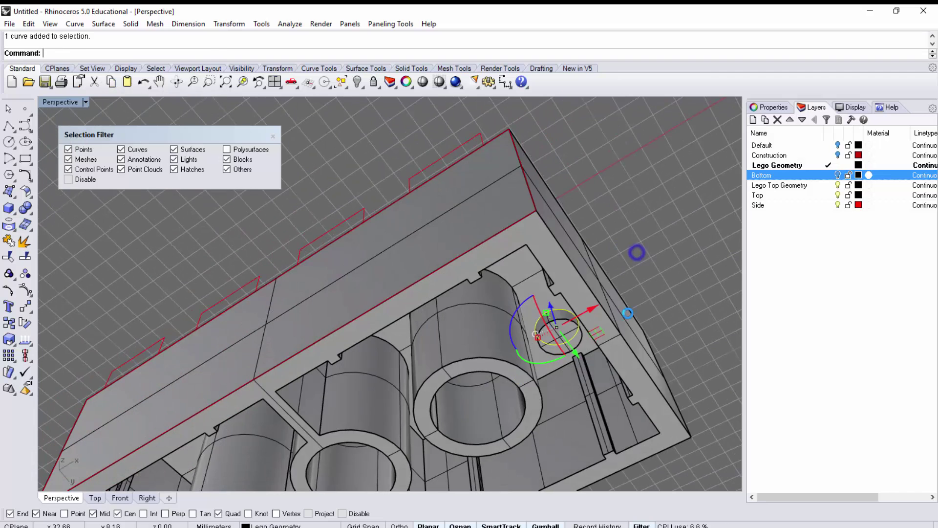
pyautogui.click(557, 346)
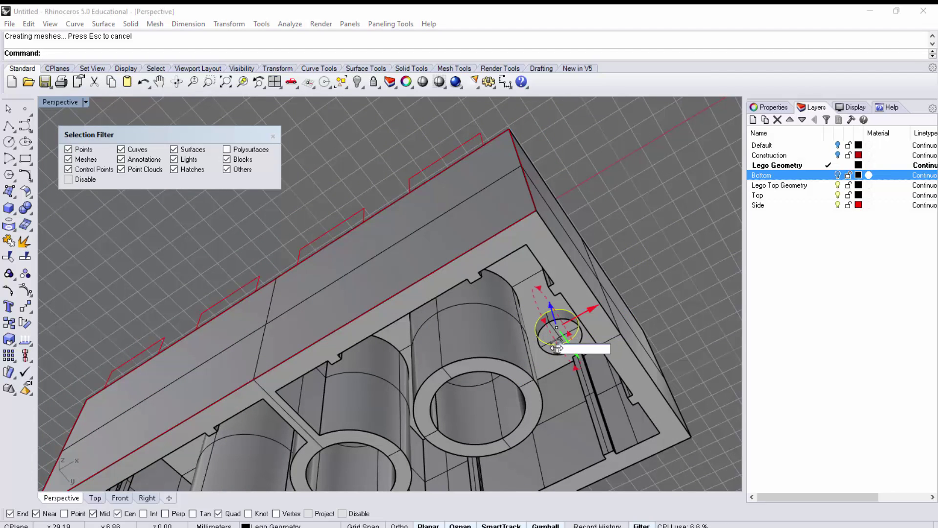
pyautogui.click(554, 349)
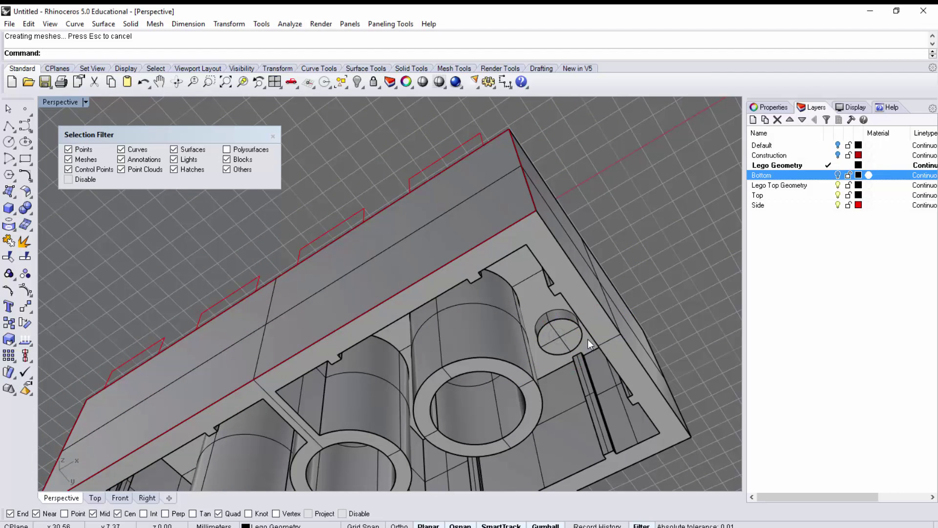
pyautogui.scroll(8, 588, 340)
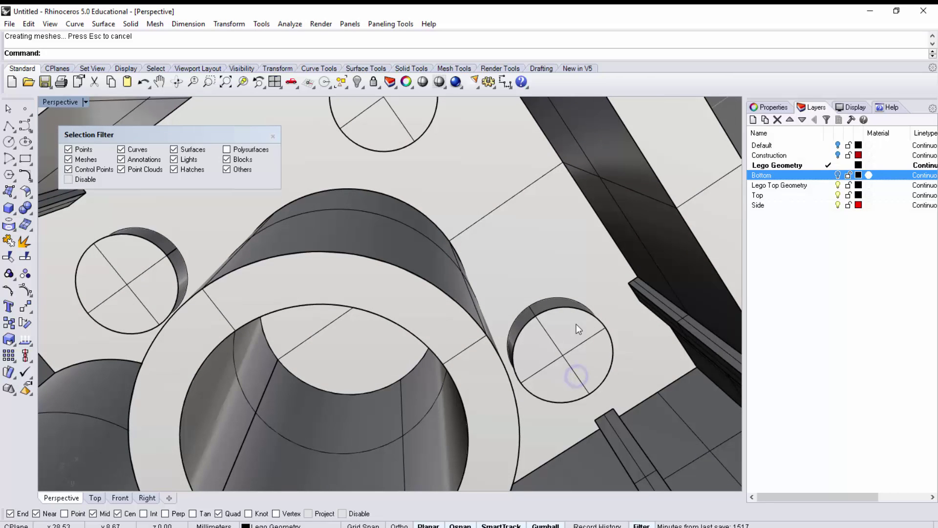
# Allow polysurfaces to be selected again and close the Selection Filter window
pyautogui.click(227, 149)
pyautogui.click(273, 138)
pyautogui.moveTo(589, 331); pyautogui.dragTo(599, 315, button='right')
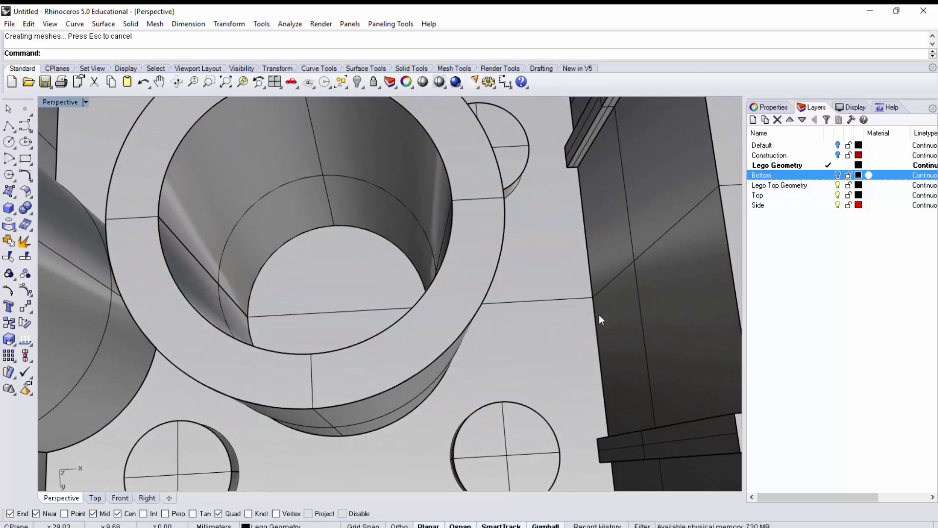
pyautogui.click(523, 432)
pyautogui.moveTo(553, 421); pyautogui.dragTo(582, 335, button='right')
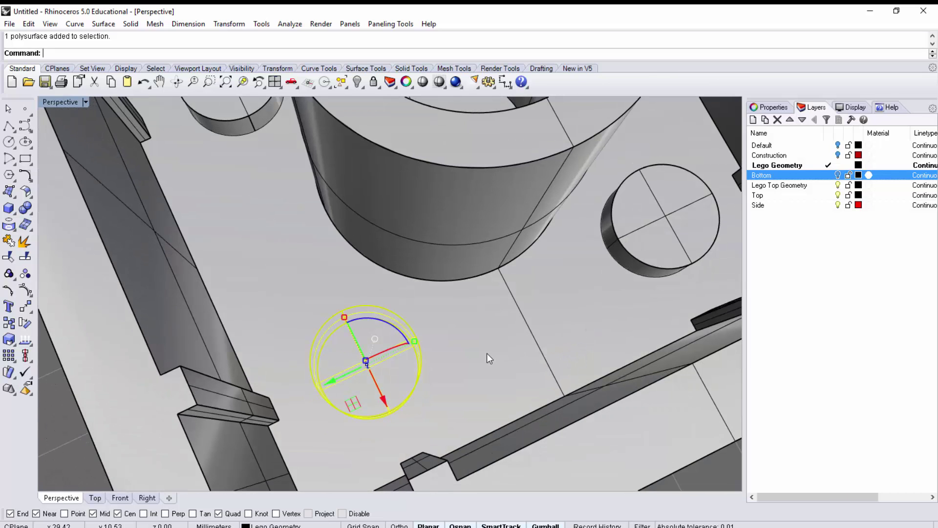
pyautogui.hotkey('ctrl', 'a')
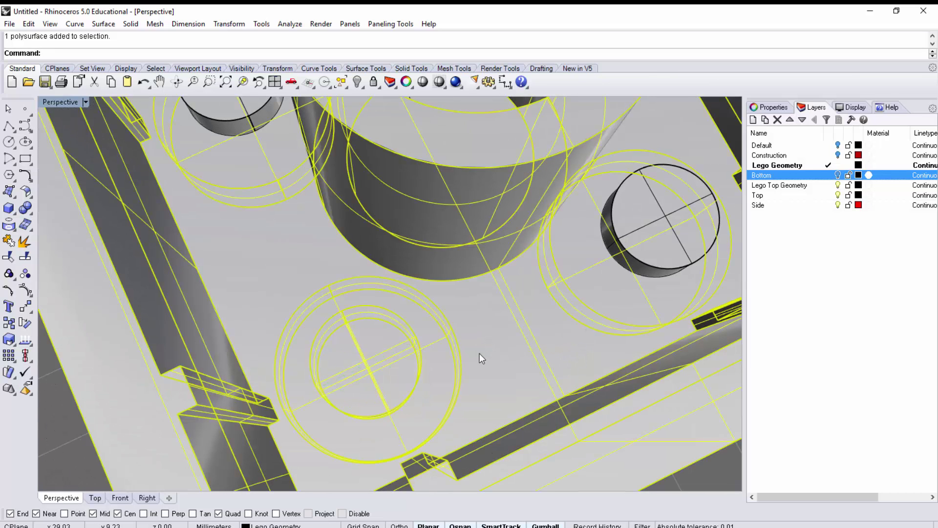
pyautogui.click(407, 375)
pyautogui.moveTo(458, 380); pyautogui.dragTo(293, 381, button='right')
pyautogui.hotkey('ctrl', 'a')
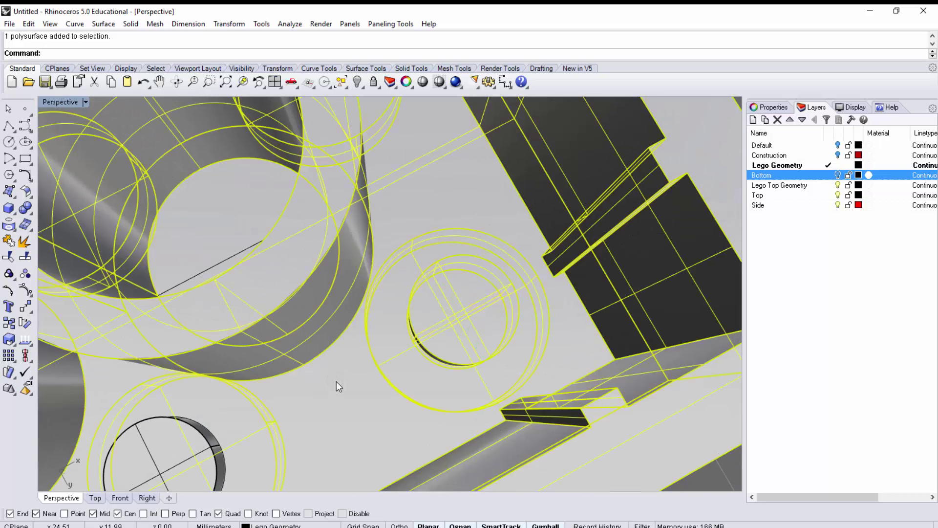
pyautogui.write('BooleanD')
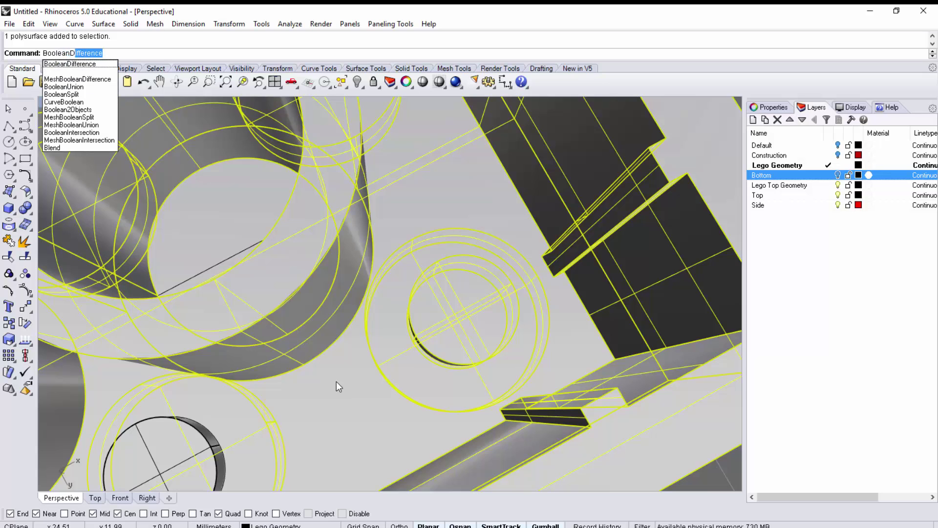
pyautogui.press('Return')
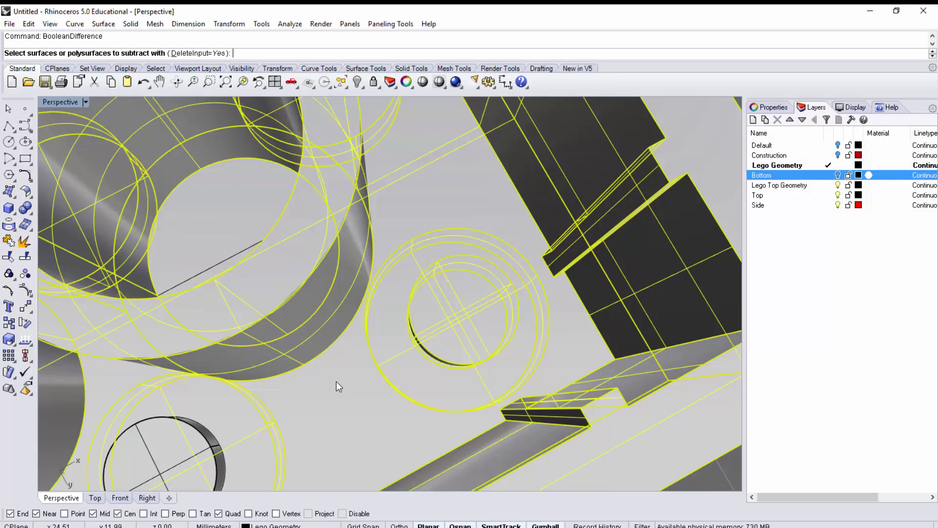
pyautogui.press('Escape')
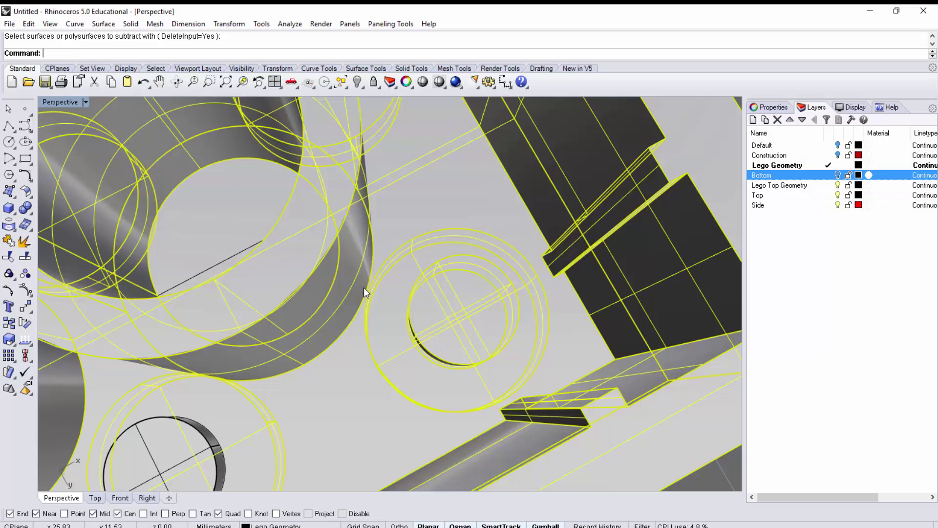
pyautogui.moveTo(459, 256); pyautogui.dragTo(532, 249, button='right')
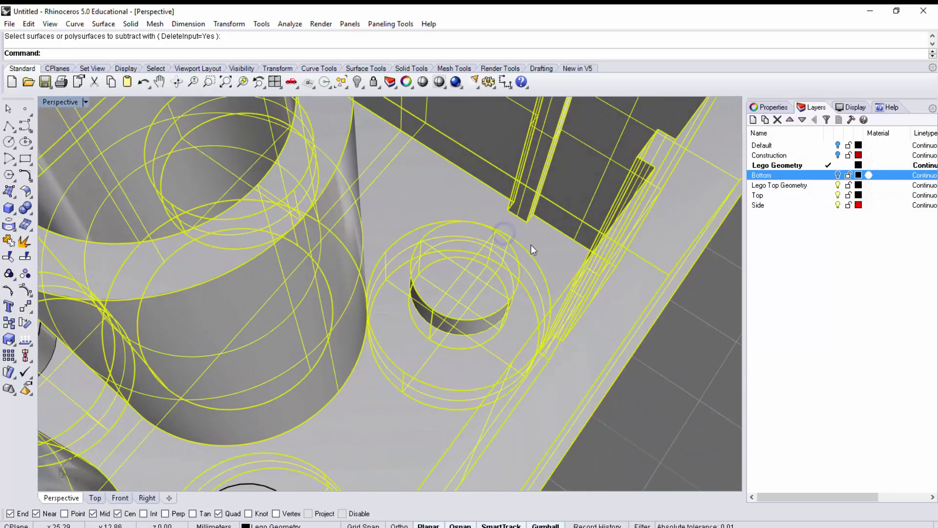
pyautogui.press('Escape')
# Try to subtract one capped corner cylinder from the brick with BooleanDifference and check the resulting geometry
pyautogui.rightClick(689, 345)
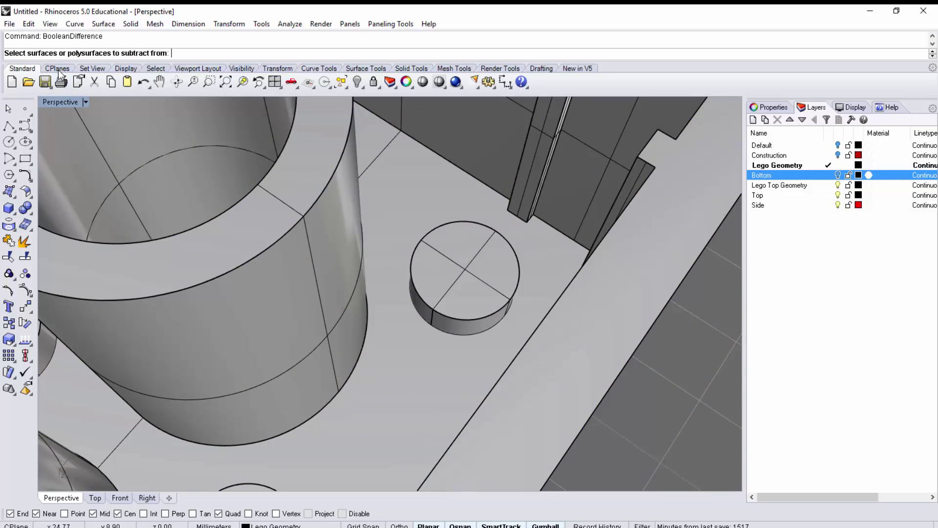
pyautogui.click(400, 351)
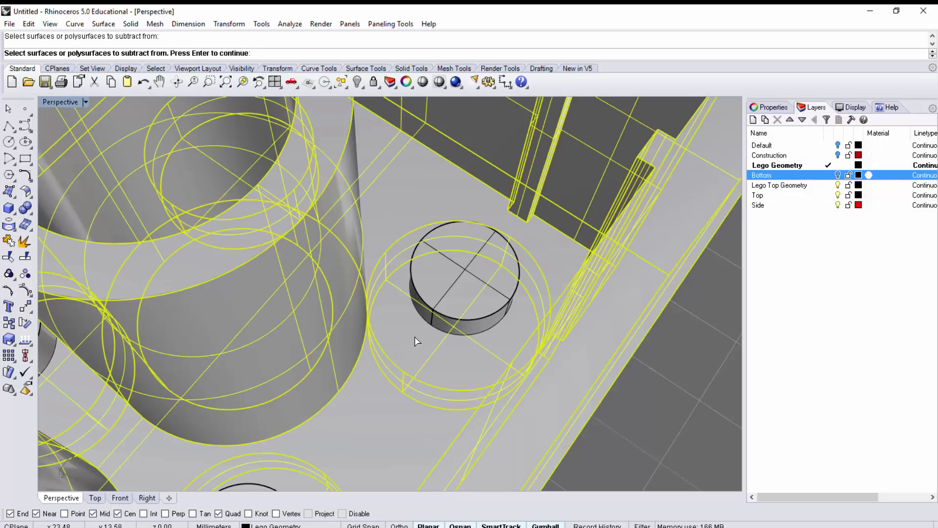
pyautogui.rightClick(415, 337)
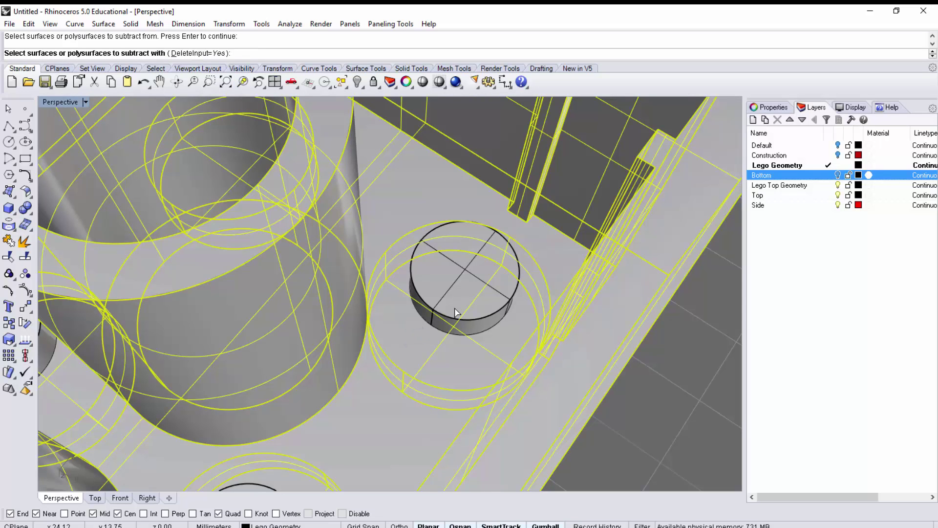
pyautogui.click(482, 289)
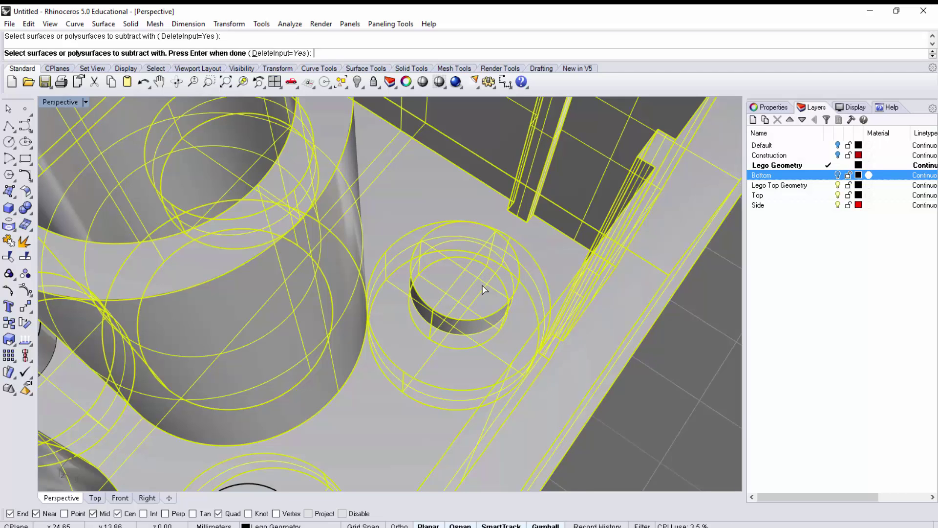
pyautogui.press('Return')
pyautogui.click(482, 285)
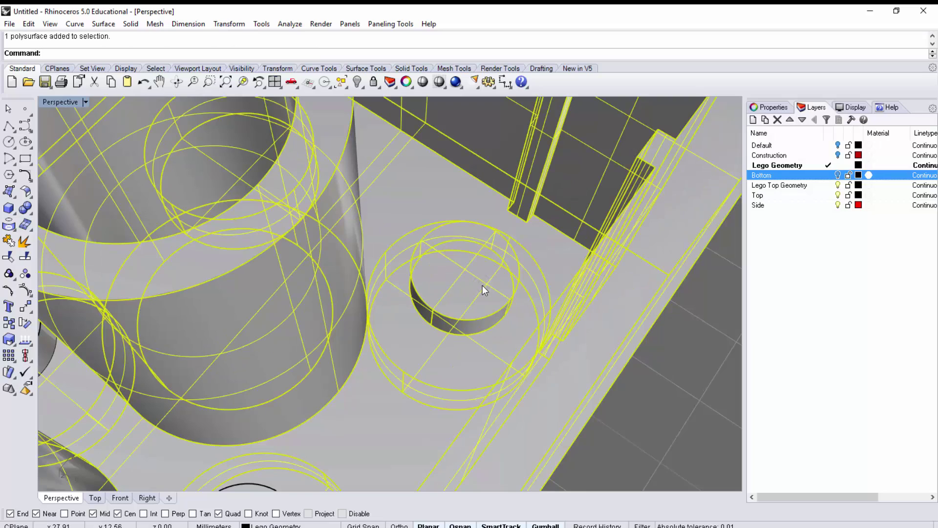
pyautogui.moveTo(594, 348); pyautogui.dragTo(458, 239, button='right')
pyautogui.moveTo(503, 297); pyautogui.dragTo(576, 300, button='right')
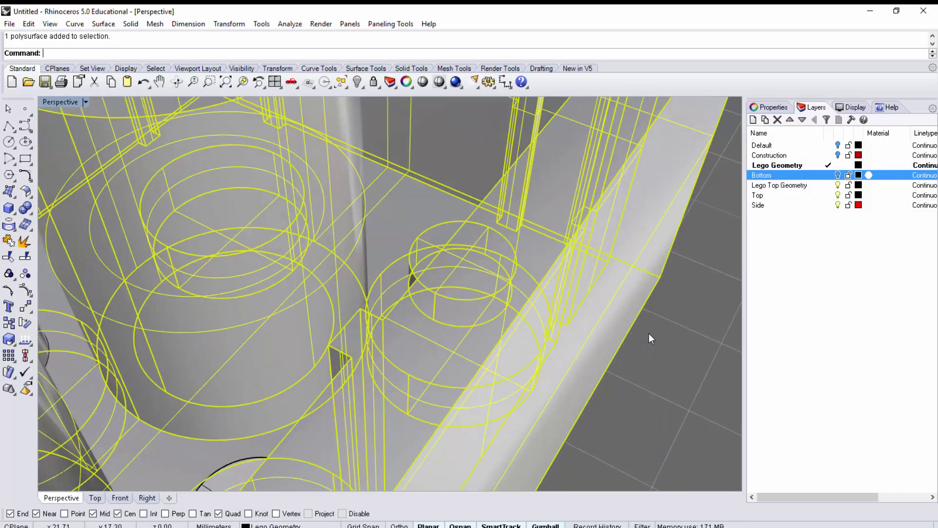
# Undo the last Boolean difference and deselect the brick
pyautogui.hotkey('ctrl', 'z')
pyautogui.click(608, 351)
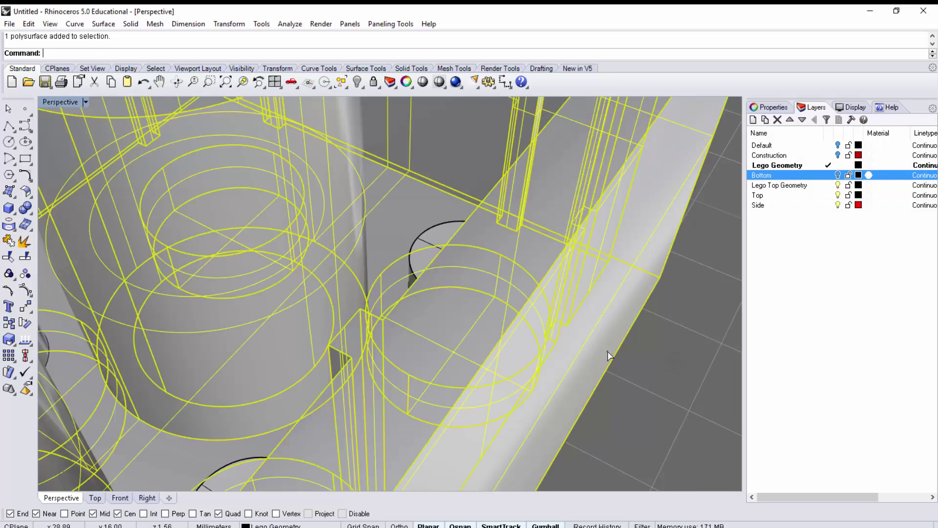
pyautogui.click(660, 371)
pyautogui.moveTo(660, 373); pyautogui.dragTo(689, 395, button='right')
pyautogui.moveTo(482, 241)
pyautogui.mouseDown(button='right')
pyautogui.moveTo(407, 251)
pyautogui.moveTo(484, 261)
pyautogui.moveTo(465, 279)
pyautogui.moveTo(487, 292)
pyautogui.moveTo(485, 269)
pyautogui.moveTo(494, 312)
pyautogui.moveTo(482, 251)
pyautogui.mouseUp(button='right')
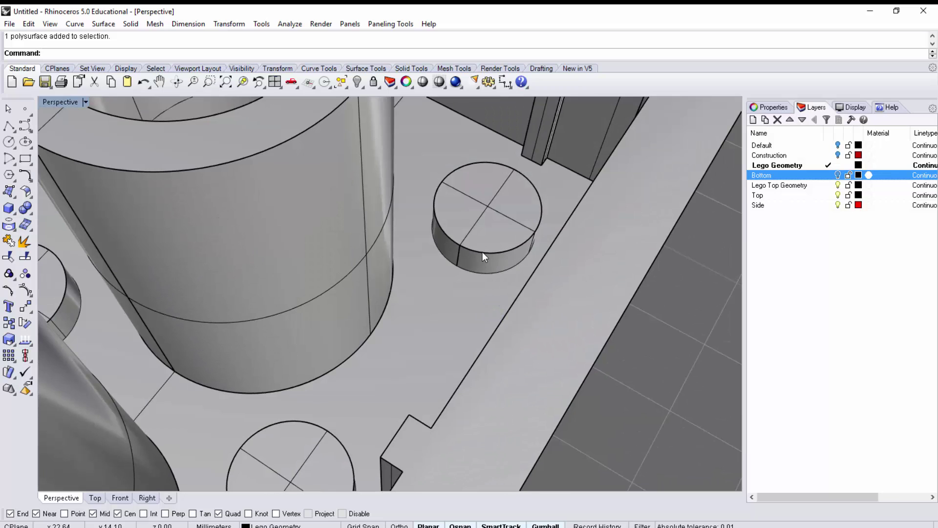
# Run Boolean2Objects on the corner cylinder and the brick, and accept the result that cuts a round recess in the floor
pyautogui.write('Bo')
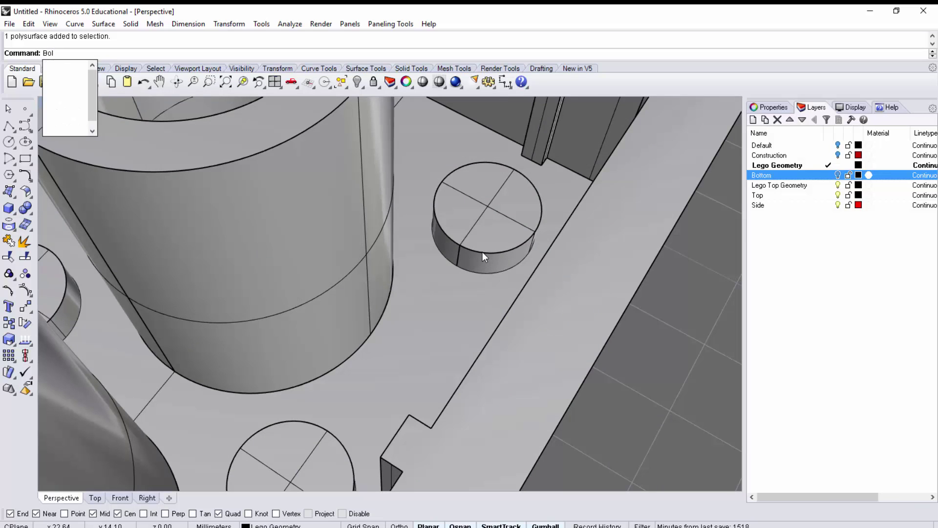
pyautogui.write('olean')
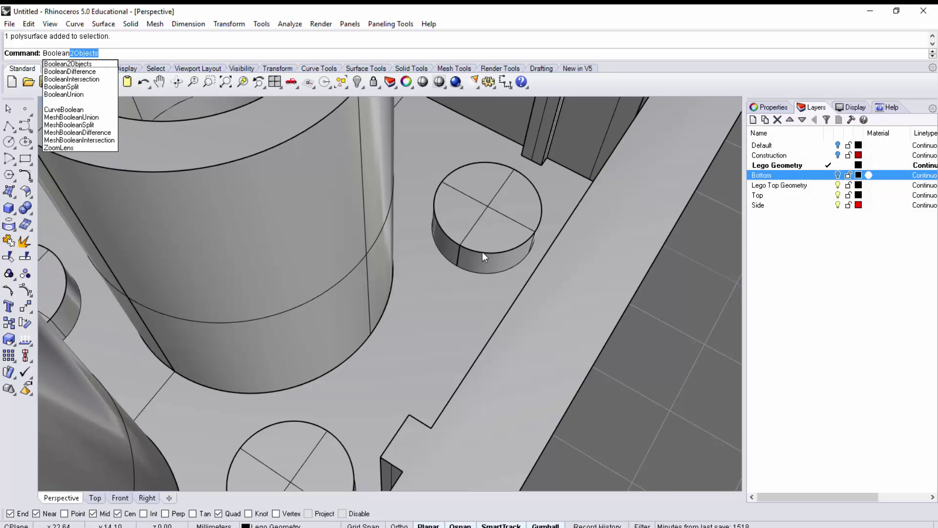
pyautogui.press('Return')
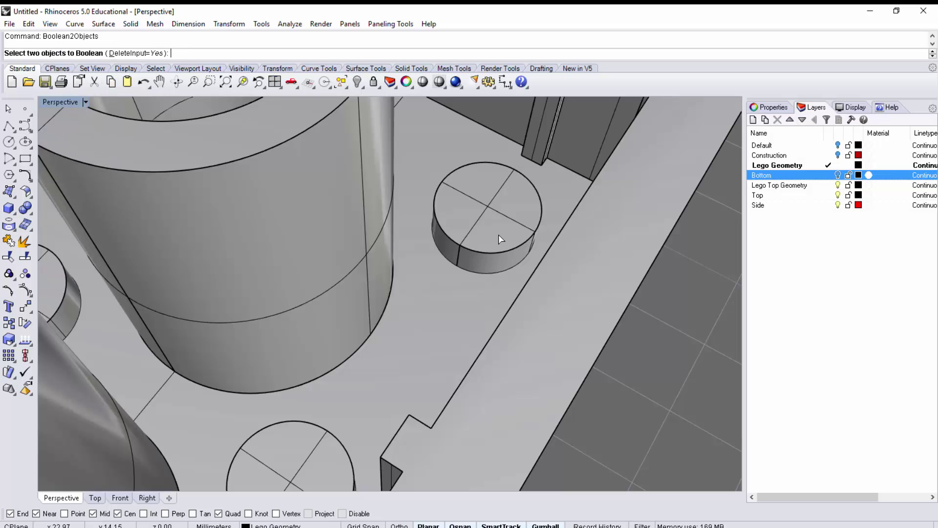
pyautogui.click(486, 251)
pyautogui.click(437, 313)
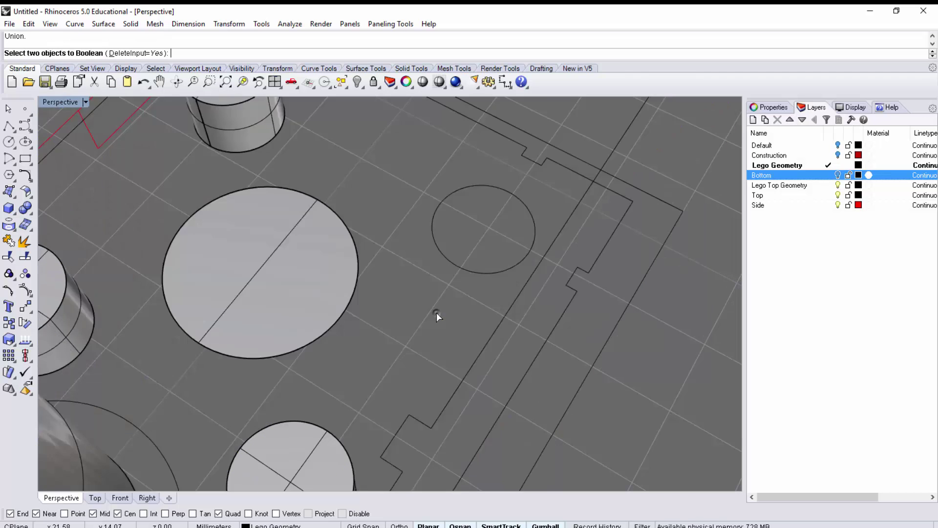
pyautogui.moveTo(451, 307); pyautogui.dragTo(425, 290, button='right')
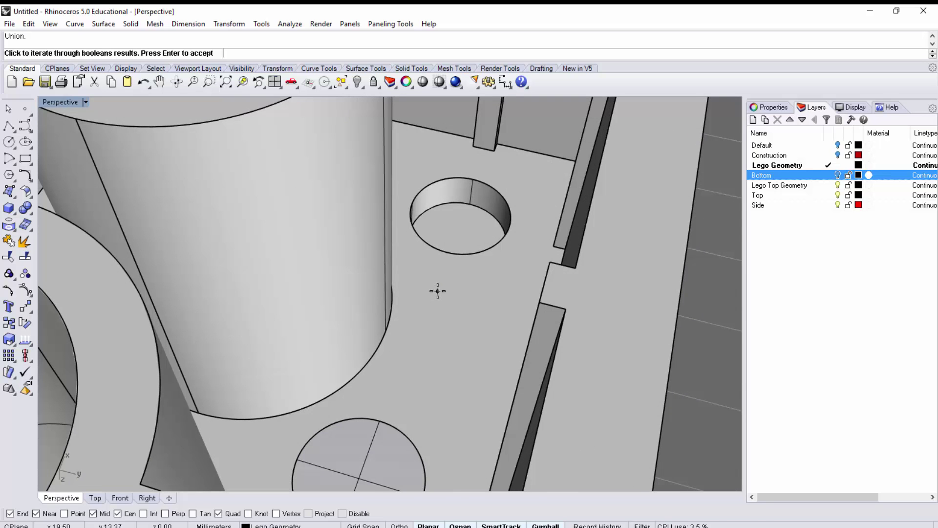
pyautogui.rightClick(437, 292)
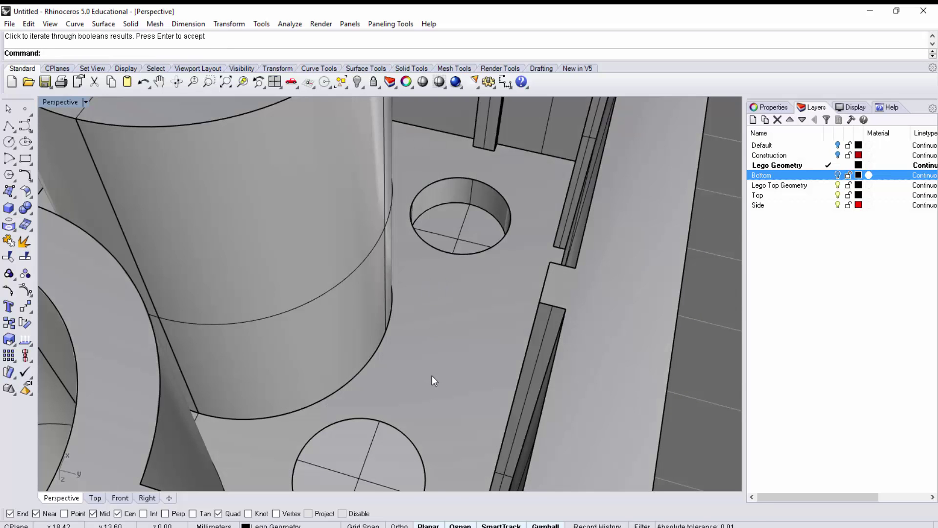
# Run Boolean2Objects on the cylinder beside the center divider, along the first recess's side wall, and accept the round recess
pyautogui.scroll(-5, 432, 375)
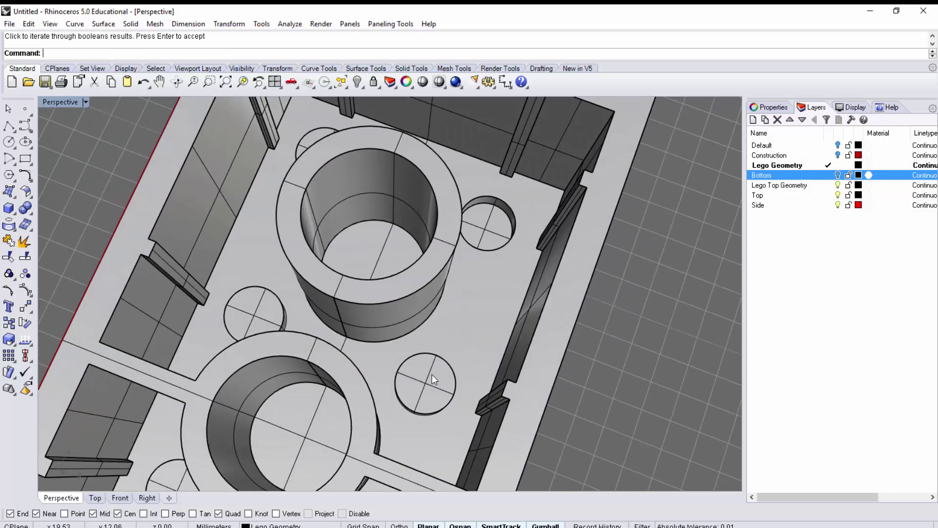
pyautogui.rightClick(432, 375)
pyautogui.click(432, 376)
pyautogui.click(472, 330)
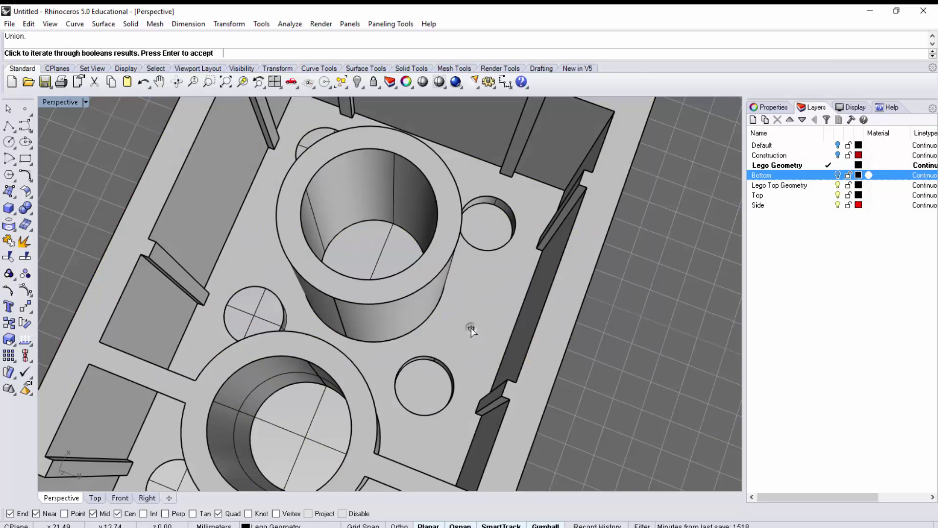
pyautogui.press('Return')
# Cut the corner cylinder on the opposite, red-edged side of the same compartment from the brick with Boolean2Objects
pyautogui.keyDown('shift'); pyautogui.moveTo(430, 386); pyautogui.dragTo(371, 274, button='right'); pyautogui.keyUp('shift')
pyautogui.press('Return')
pyautogui.click(360, 266)
pyautogui.click(355, 318)
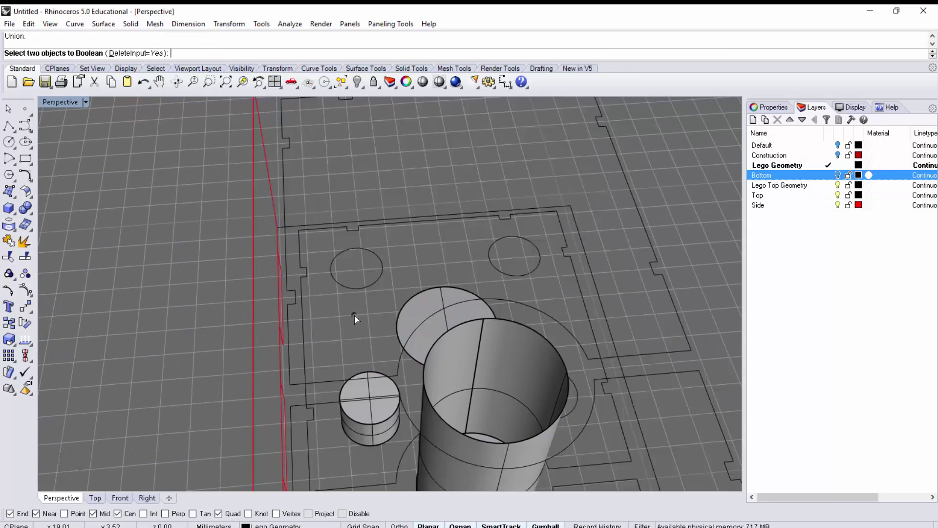
pyautogui.press('Return')
# Cut the remaining cylinder of the first compartment, on the red-edged side beside the center divider, from the brick with Boolean2Objects
pyautogui.moveTo(354, 314); pyautogui.dragTo(382, 343, button='right')
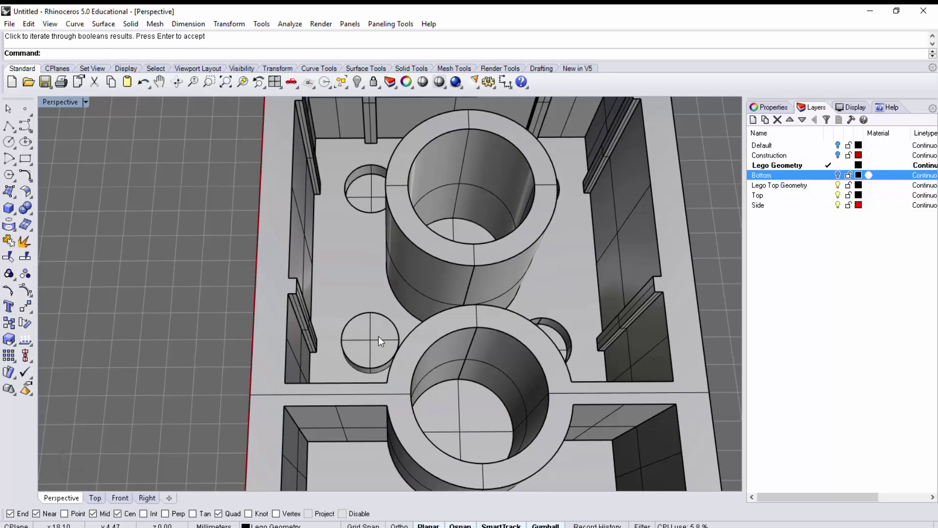
pyautogui.rightClick(379, 339)
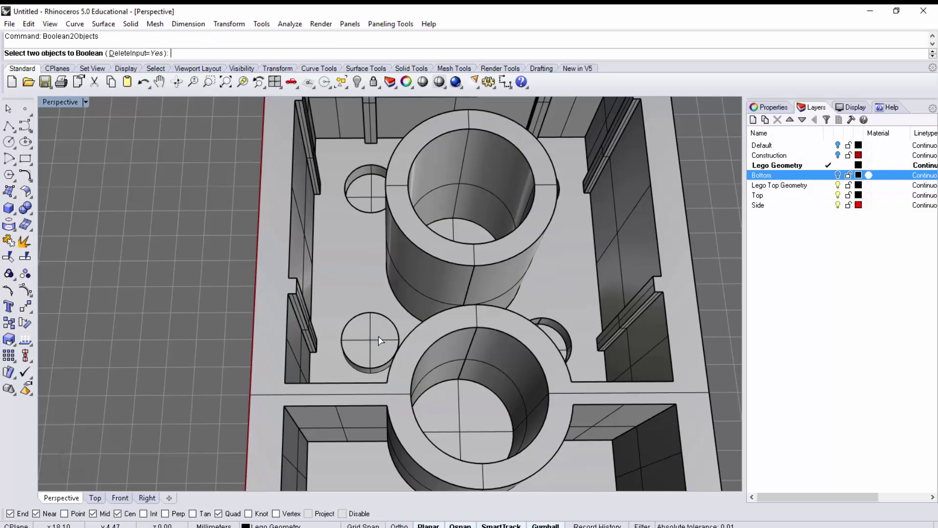
pyautogui.click(378, 336)
pyautogui.click(350, 268)
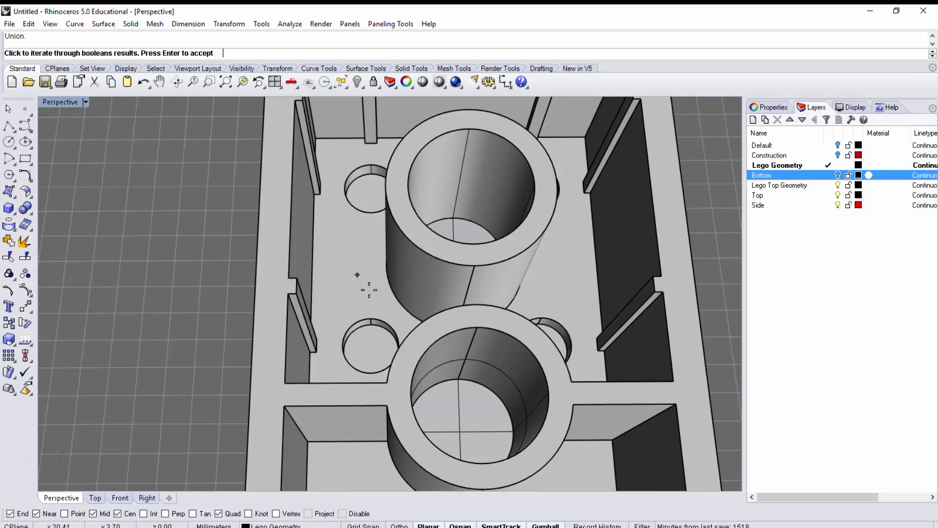
pyautogui.press('Return')
# In the second compartment, subtract the red-edged side's cylinder nearest the divider from the brick with Boolean2Objects
pyautogui.scroll(5, 383, 295)
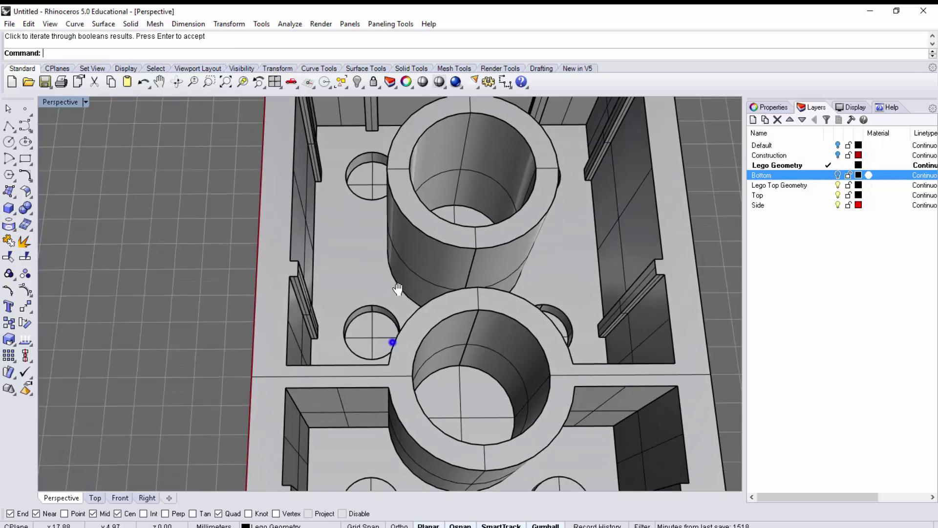
pyautogui.rightClick(395, 339)
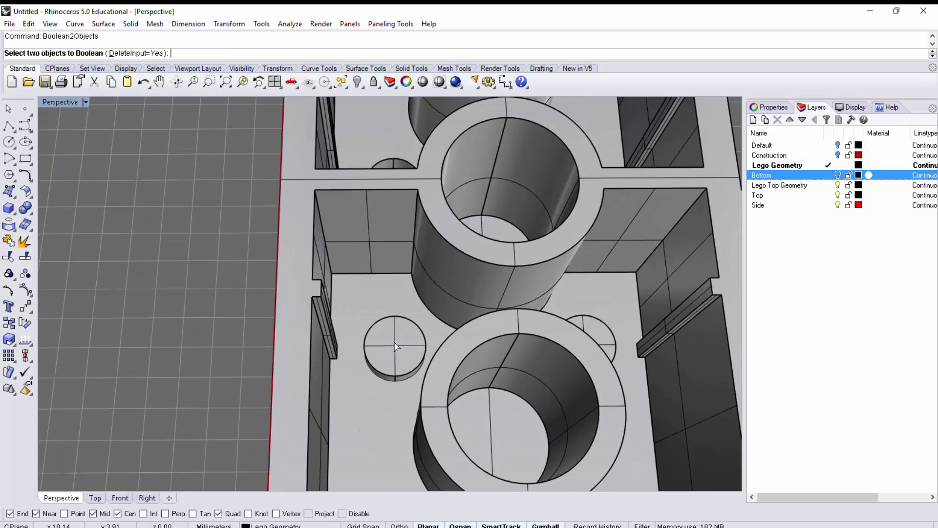
pyautogui.click(394, 339)
pyautogui.click(364, 301)
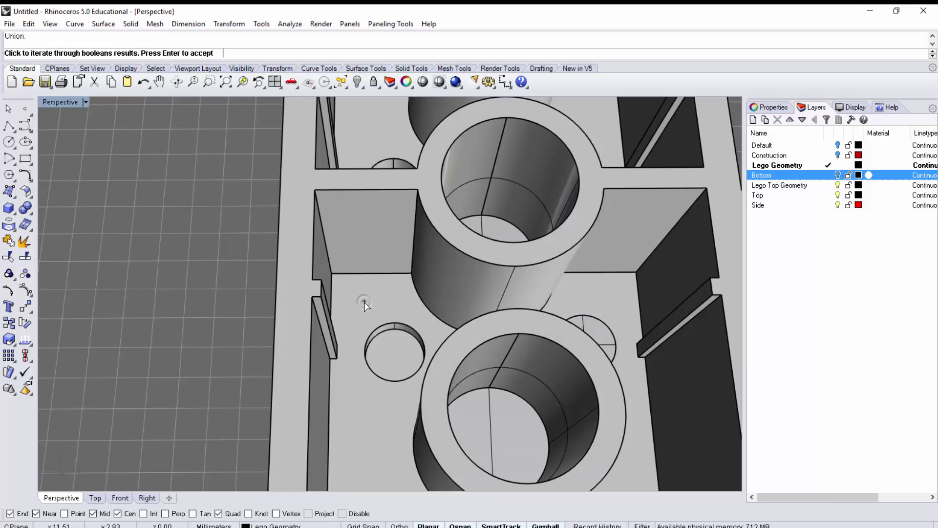
pyautogui.rightClick(364, 301)
# Subtract the end-corner cylinder on the second compartment's red-edged side from the brick with Boolean2Objects, leaving a round recess
pyautogui.moveTo(365, 303); pyautogui.dragTo(450, 294, button='right')
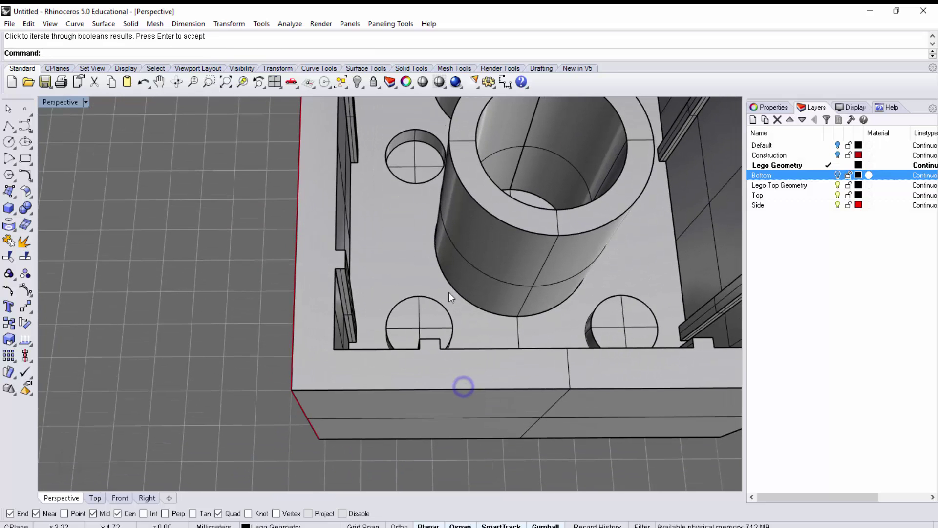
pyautogui.rightClick(416, 306)
pyautogui.click(416, 307)
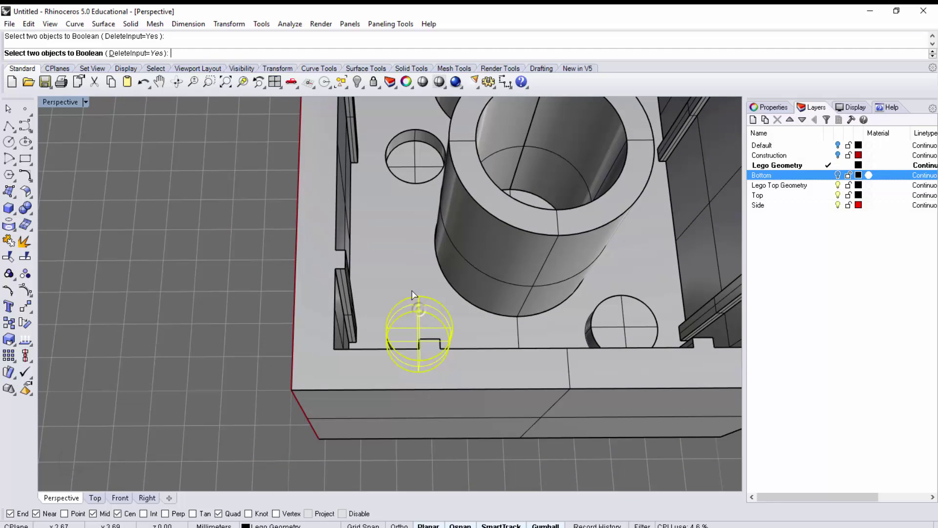
pyautogui.click(400, 275)
pyautogui.rightClick(402, 275)
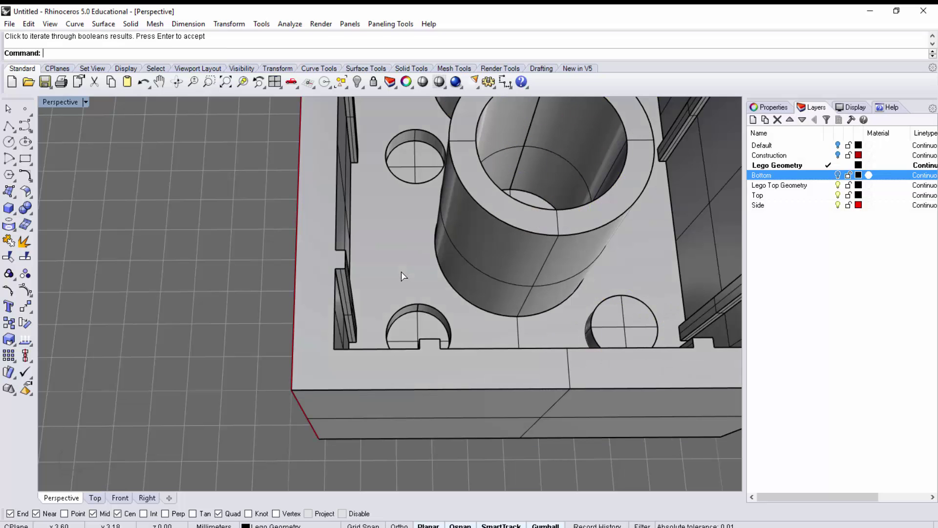
# Subtract the second compartment's cylinder nearest the divider on the side opposite the red edge, using Boolean2Objects
pyautogui.moveTo(513, 265); pyautogui.dragTo(668, 263, button='right')
pyautogui.rightClick(520, 236)
pyautogui.click(520, 236)
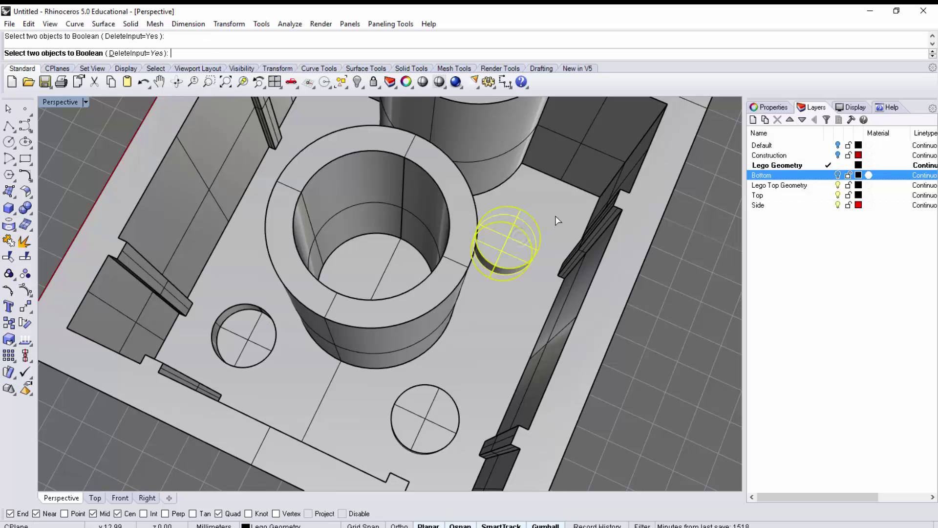
pyautogui.click(551, 240)
pyautogui.rightClick(541, 265)
# Run Boolean2Objects on the last corner cylinder and the brick, and cycle through the possible Boolean results
pyautogui.moveTo(541, 266); pyautogui.dragTo(478, 324, button='right')
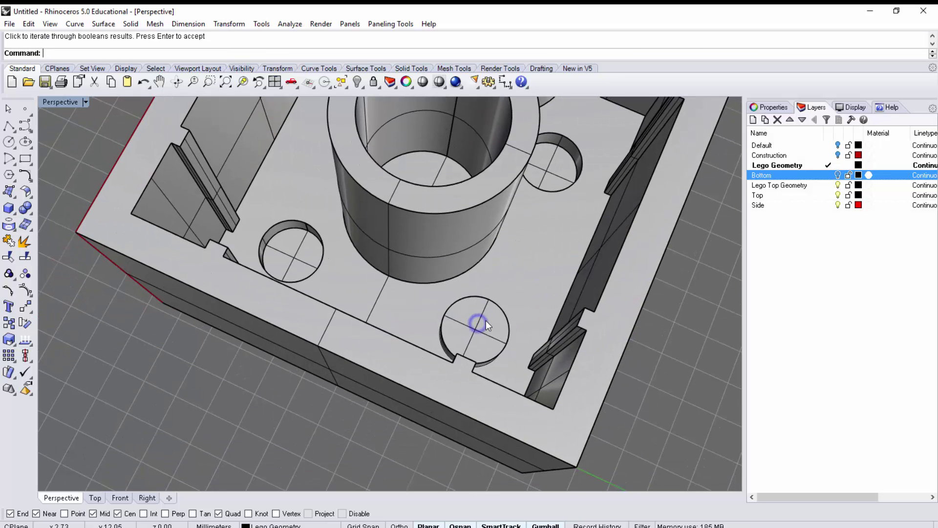
pyautogui.rightClick(482, 332)
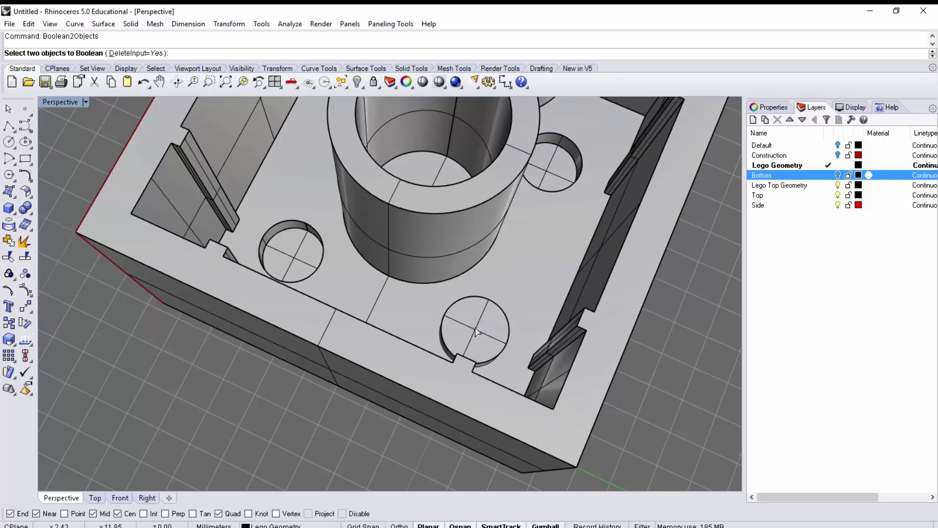
pyautogui.click(479, 331)
pyautogui.click(541, 289)
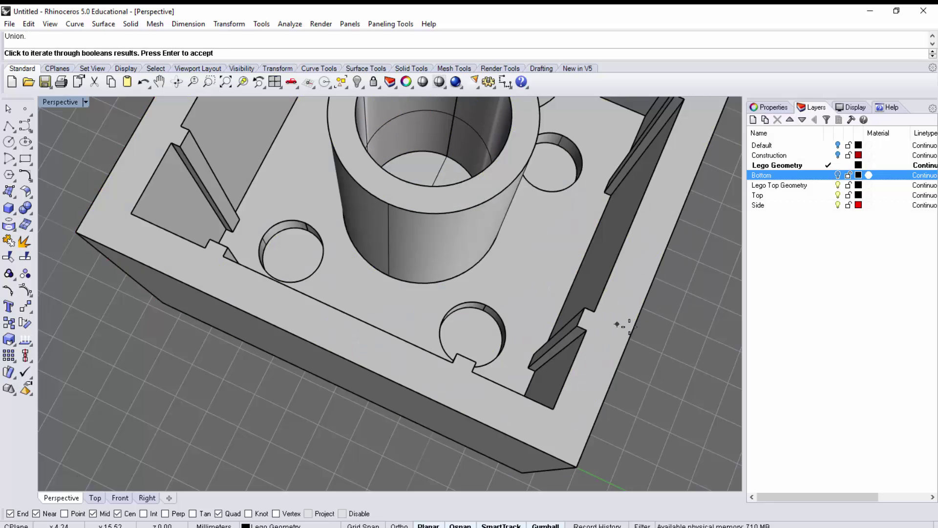
pyautogui.click(669, 361)
pyautogui.click(667, 359)
pyautogui.click(667, 353)
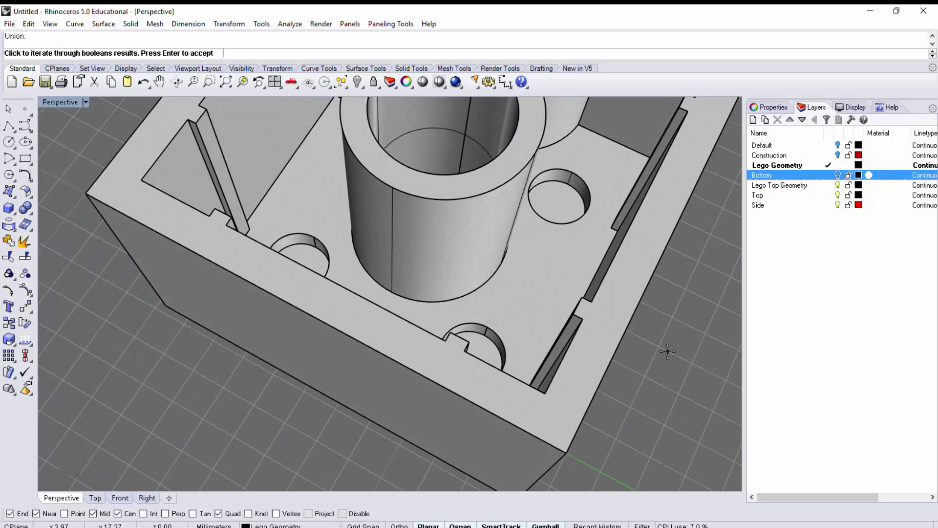
pyautogui.click(666, 354)
# Compare the remaining Boolean results from several angles, return to the one with the round recess in the corner, and accept it
pyautogui.moveTo(665, 355); pyautogui.dragTo(636, 348, button='right')
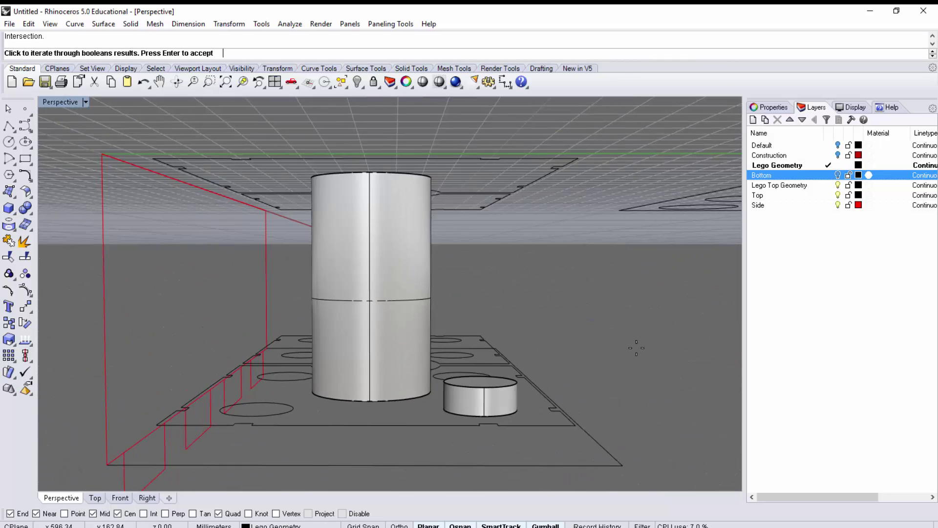
pyautogui.moveTo(632, 316); pyautogui.dragTo(632, 291, button='right')
pyautogui.click(631, 318)
pyautogui.click(630, 318)
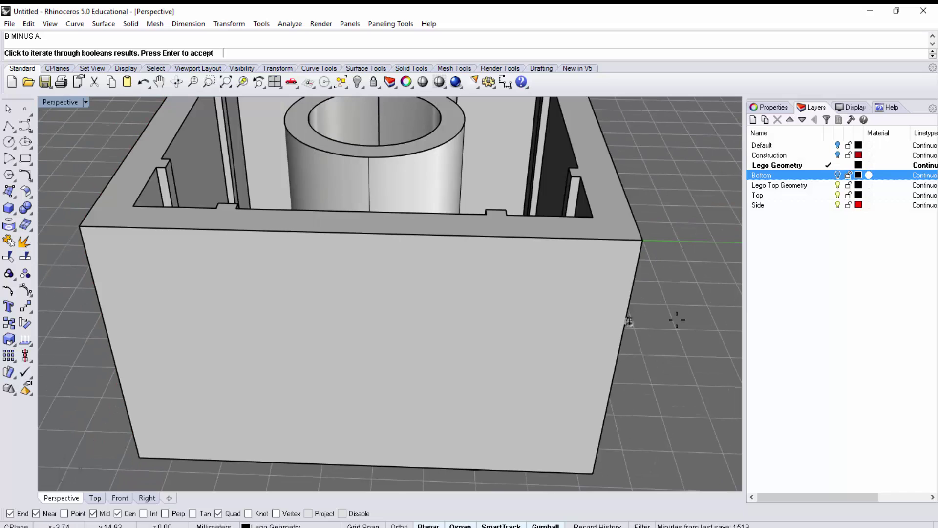
pyautogui.moveTo(666, 262); pyautogui.dragTo(670, 346, button='right')
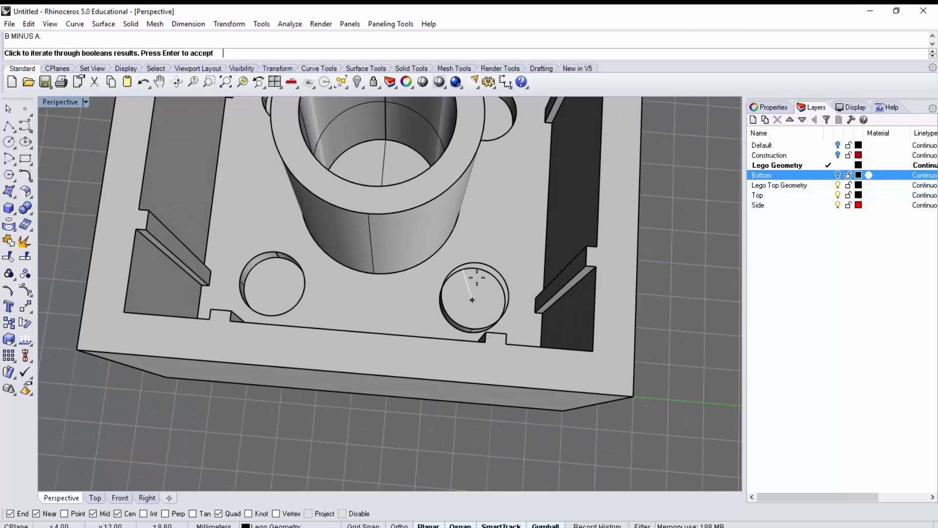
pyautogui.click(677, 235)
pyautogui.click(676, 234)
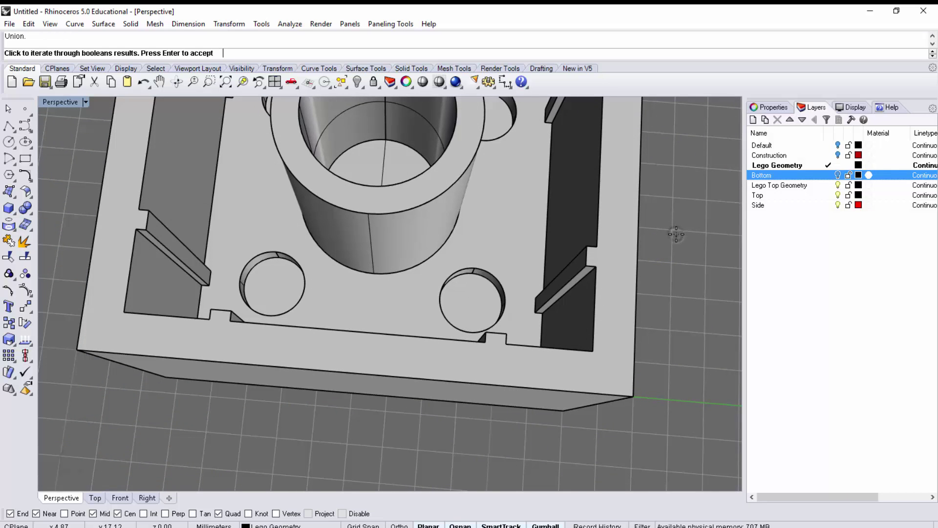
pyautogui.press('Return')
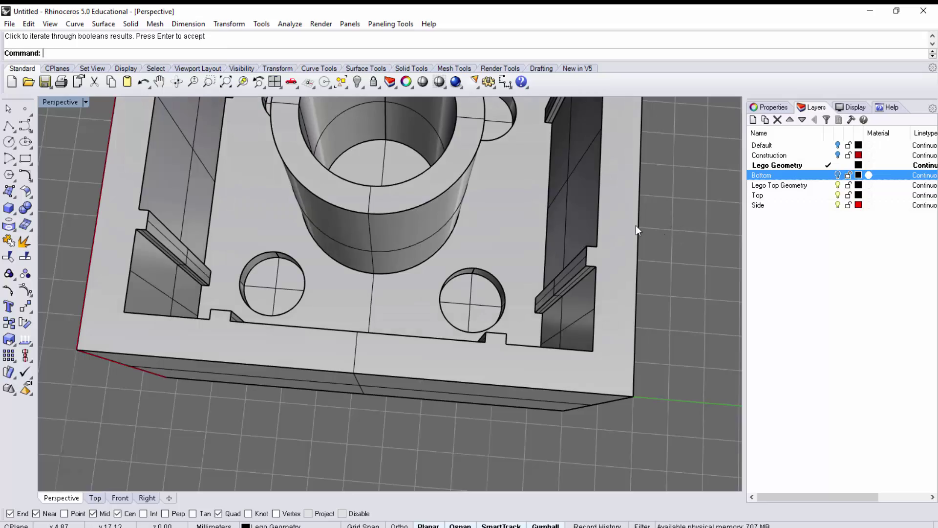
# Select the brick and examine through its wireframe how the recesses line up with the round studs
pyautogui.click(601, 290)
pyautogui.moveTo(614, 288); pyautogui.dragTo(627, 418, button='right')
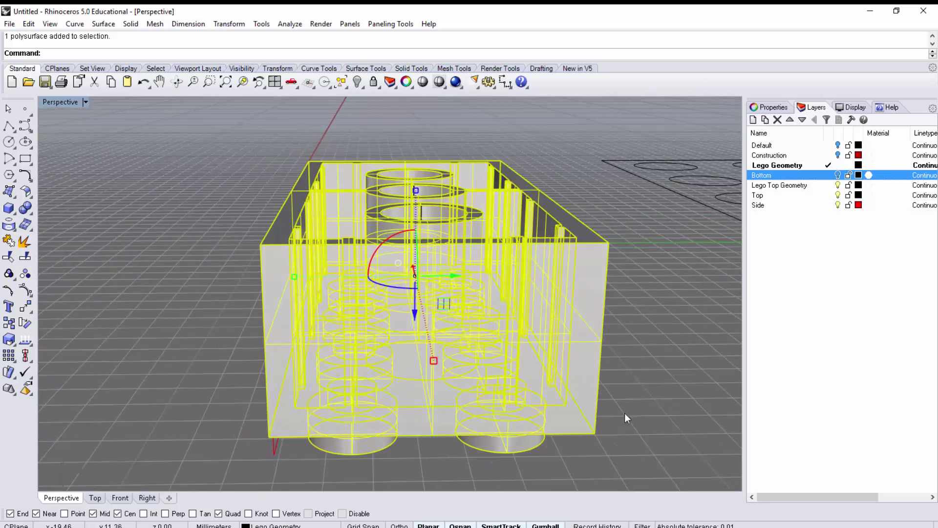
pyautogui.moveTo(411, 375); pyautogui.dragTo(419, 364, button='right')
pyautogui.scroll(5, 355, 428)
pyautogui.moveTo(354, 428); pyautogui.dragTo(342, 406, button='right')
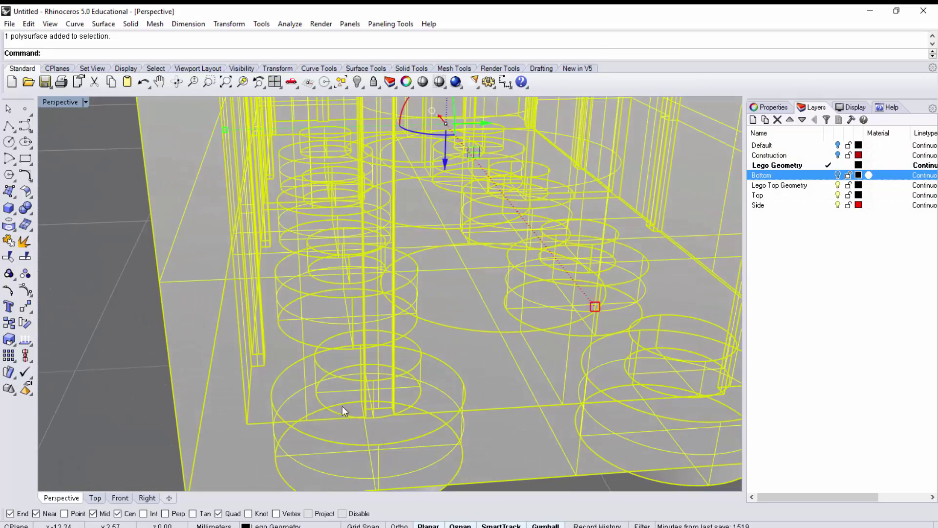
pyautogui.scroll(-8, 494, 308)
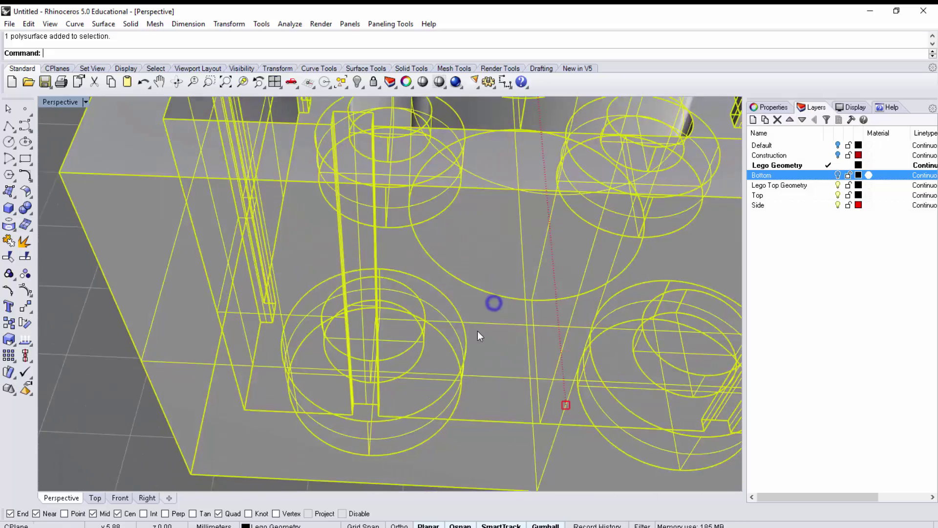
pyautogui.moveTo(614, 225)
pyautogui.mouseDown(button='right')
pyautogui.moveTo(604, 286)
pyautogui.moveTo(620, 293)
pyautogui.moveTo(482, 323)
pyautogui.moveTo(473, 295)
pyautogui.moveTo(394, 220)
pyautogui.moveTo(321, 239)
pyautogui.mouseUp(button='right')
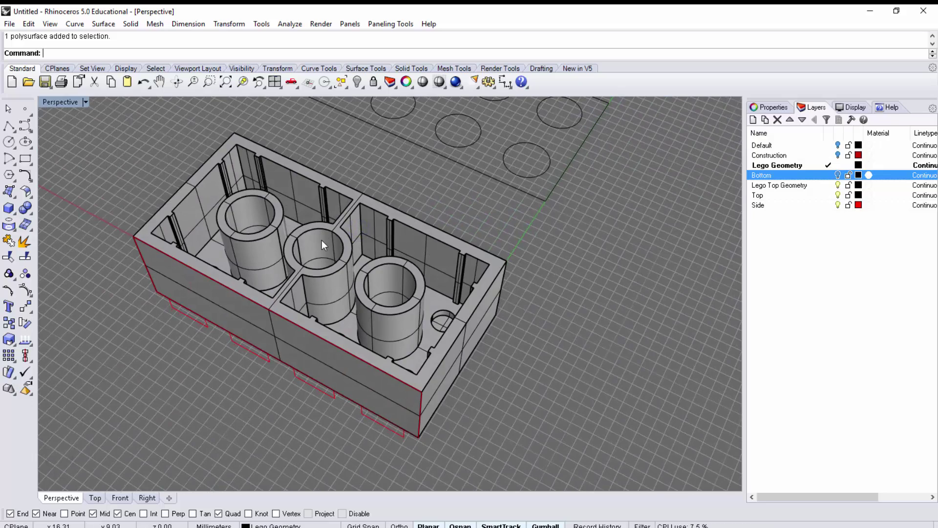
# Examine the brick's underside, checking the recesses, the three tubes and the center divider wall from several angles
pyautogui.moveTo(396, 216); pyautogui.dragTo(556, 373, button='right')
pyautogui.scroll(6, 372, 251)
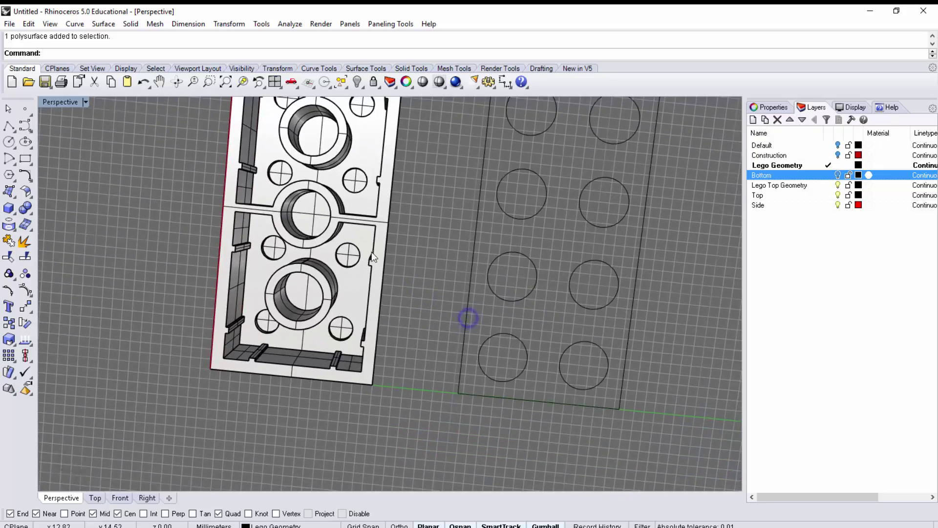
pyautogui.moveTo(368, 224); pyautogui.dragTo(340, 185, button='right')
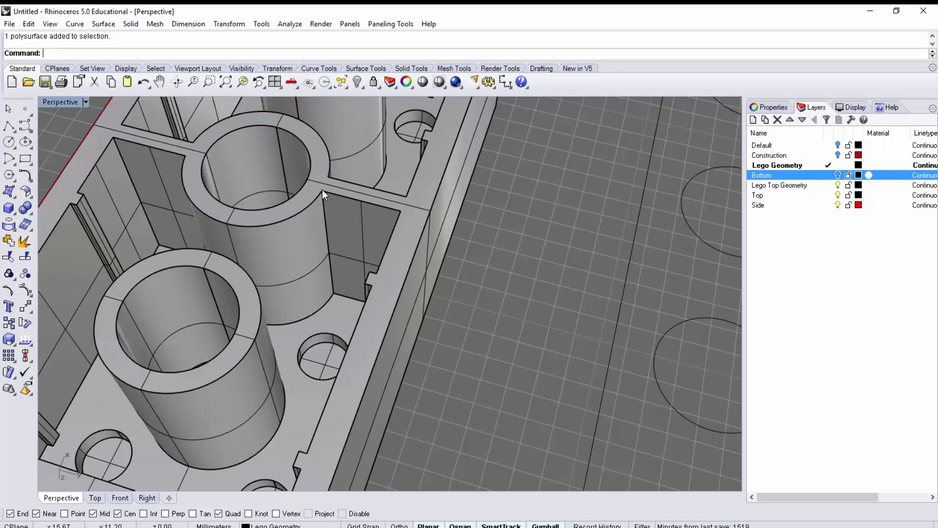
pyautogui.moveTo(360, 230); pyautogui.dragTo(336, 257, button='right')
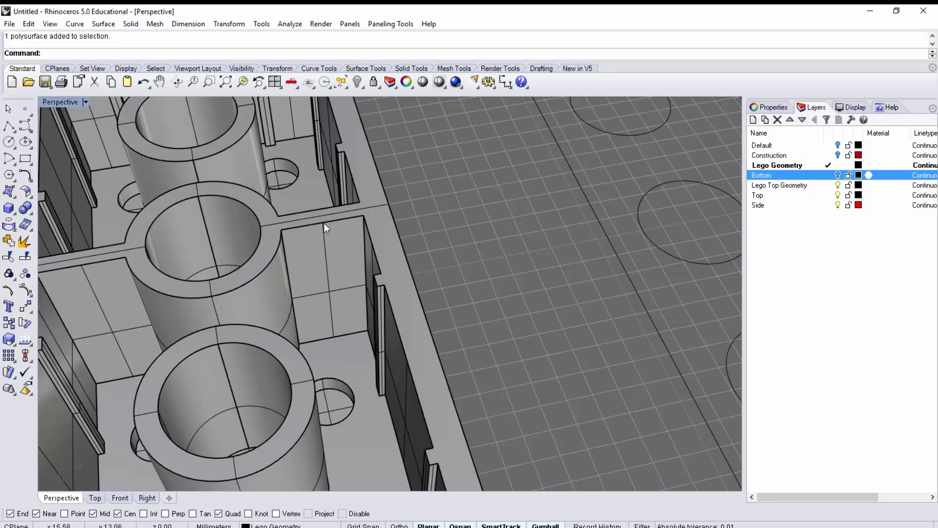
pyautogui.moveTo(321, 214); pyautogui.dragTo(518, 244, button='right')
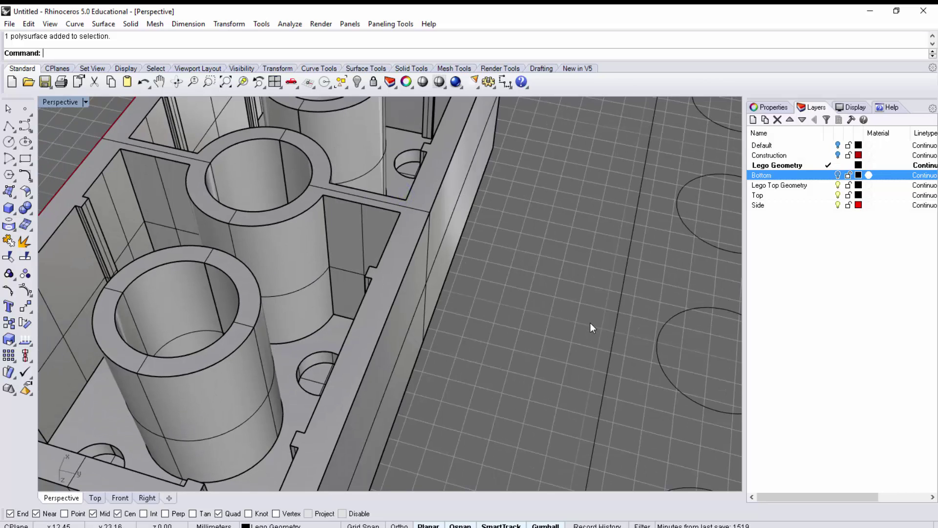
pyautogui.scroll(-5, 526, 294)
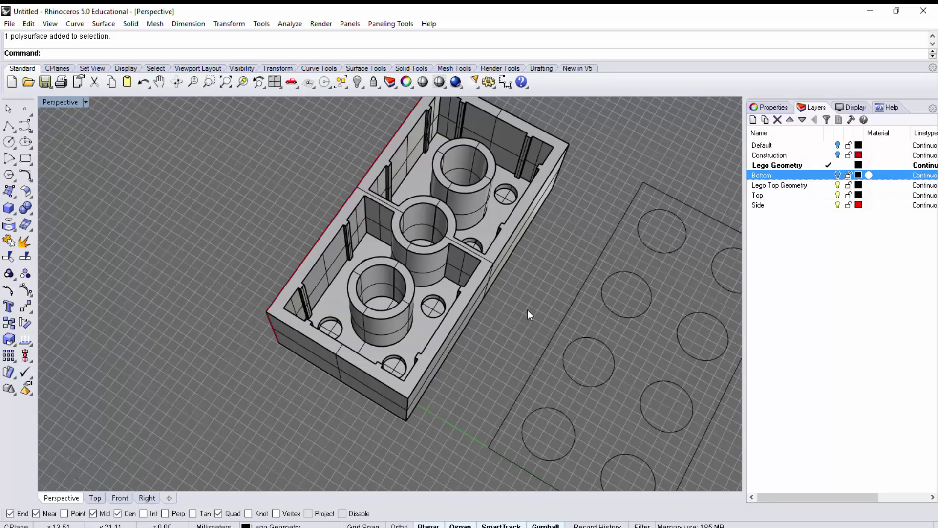
pyautogui.scroll(5, 348, 310)
pyautogui.scroll(3, 465, 313)
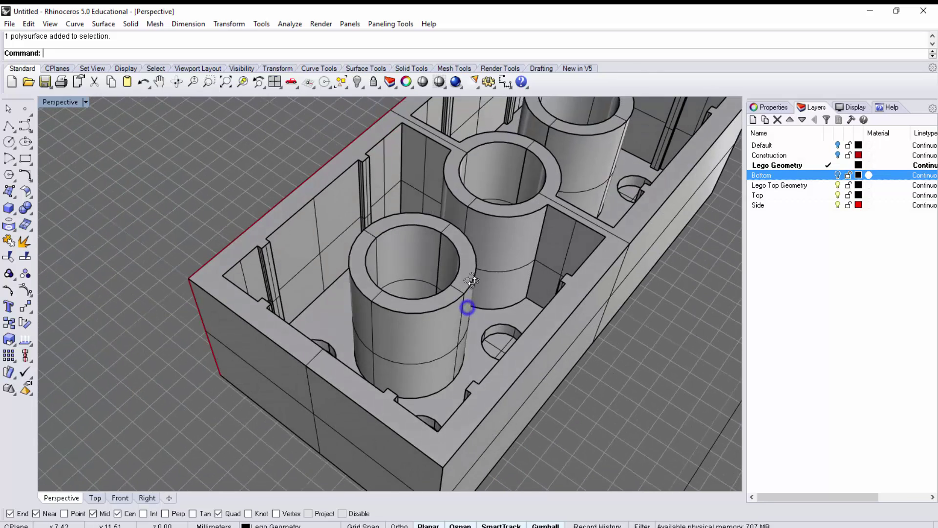
pyautogui.moveTo(471, 281); pyautogui.dragTo(466, 279, button='right')
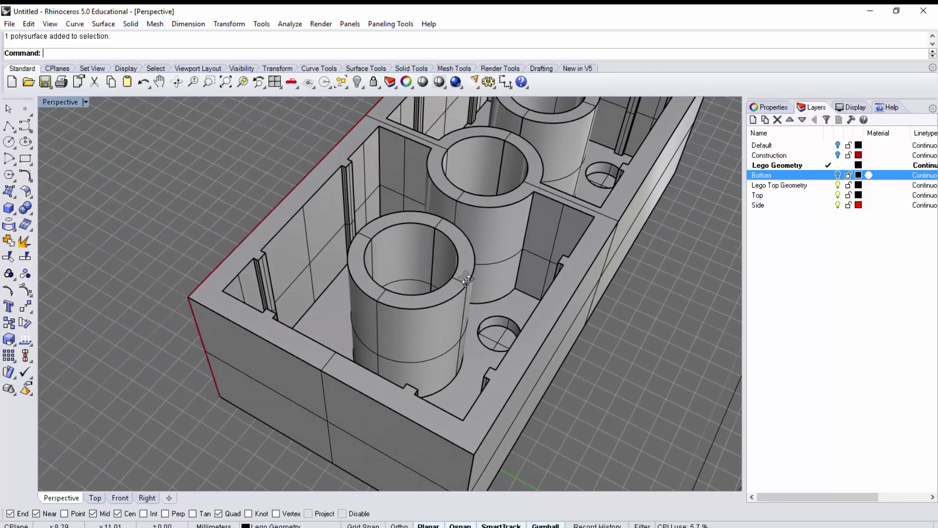
pyautogui.write('Du')
pyautogui.press('Return')
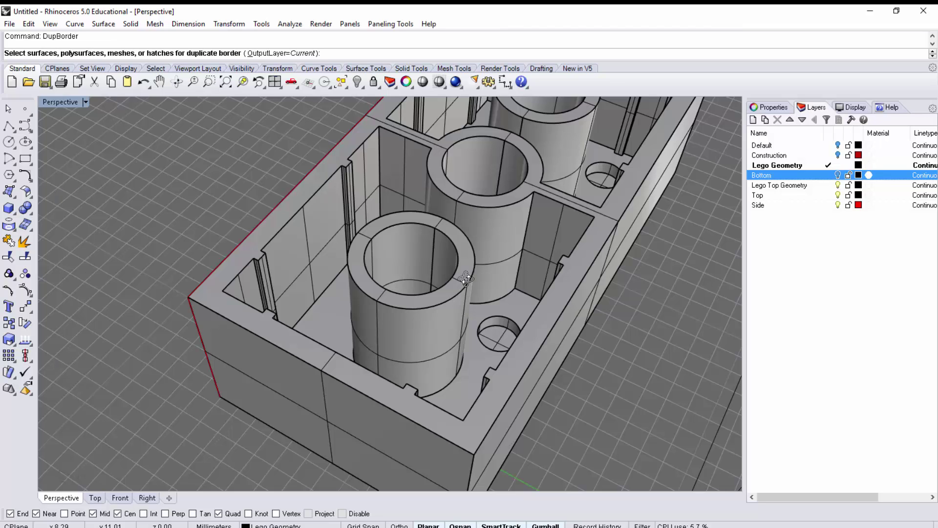
pyautogui.press('Escape')
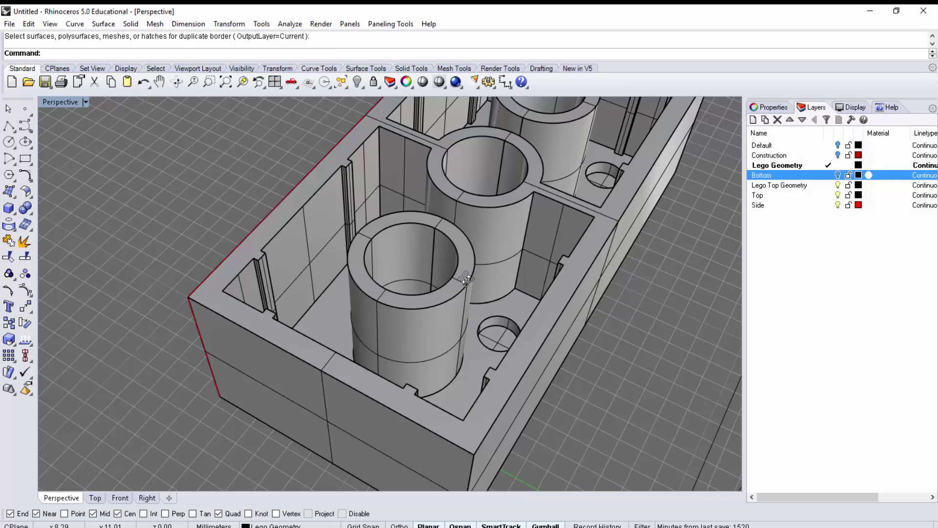
# Duplicate the outer rim edge of the end tube on the brick's underside with DupEdge
pyautogui.write('DupBorder')
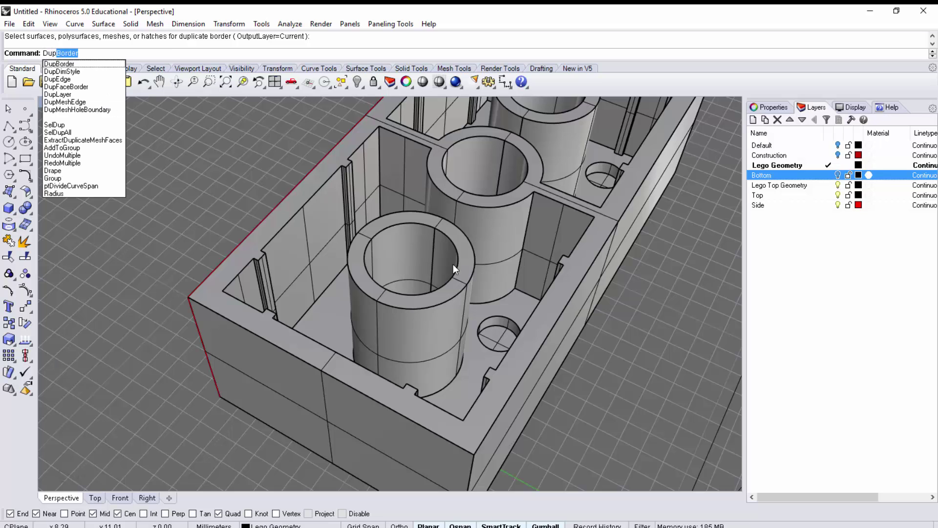
pyautogui.click(73, 79)
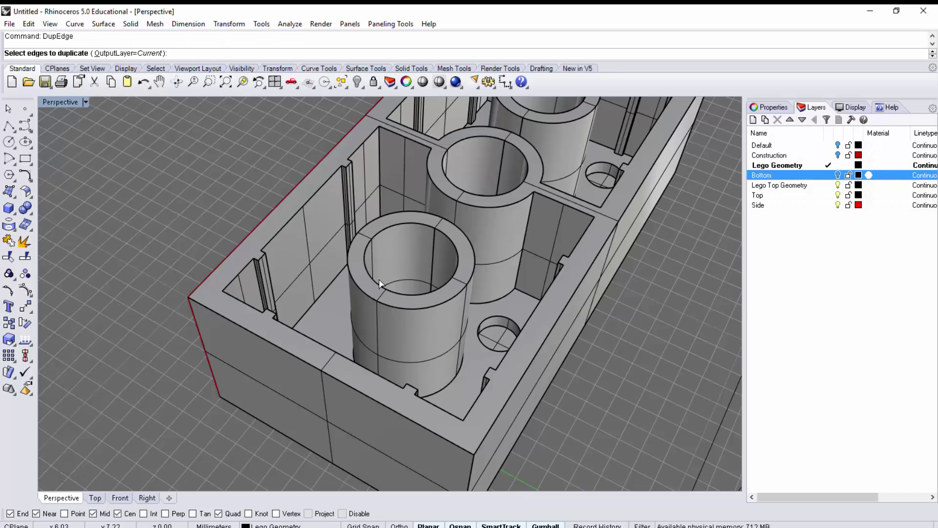
pyautogui.click(382, 304)
pyautogui.rightClick(383, 304)
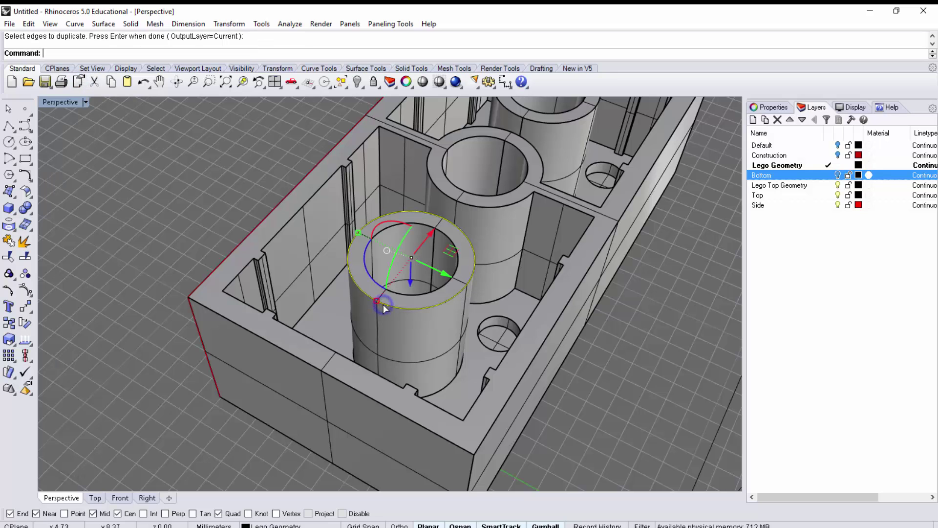
# Copy the duplicated rim circle from the end tube's quadrant point to the matching quadrant point of the middle tube
pyautogui.write('Copy')
pyautogui.press('Return')
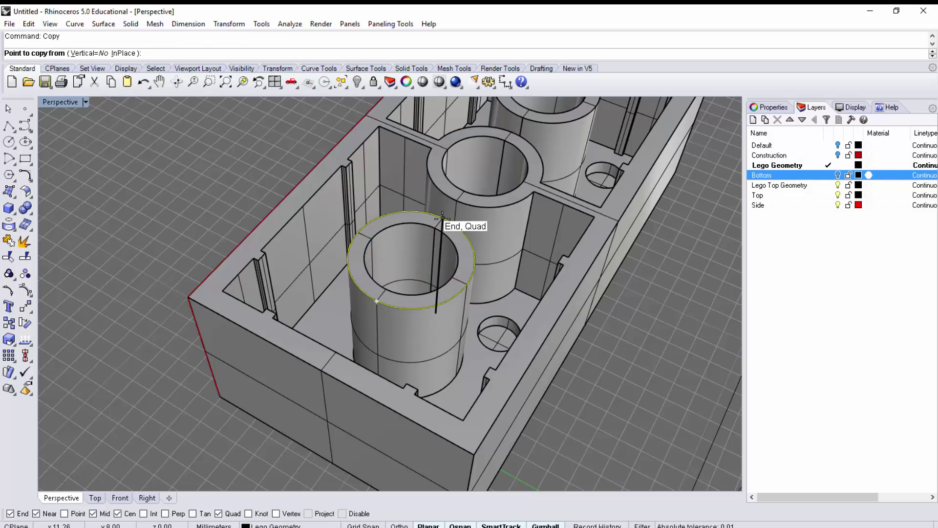
pyautogui.moveTo(441, 220)
pyautogui.mouseDown(button='right')
pyautogui.moveTo(432, 245)
pyautogui.moveTo(442, 230)
pyautogui.mouseUp(button='right')
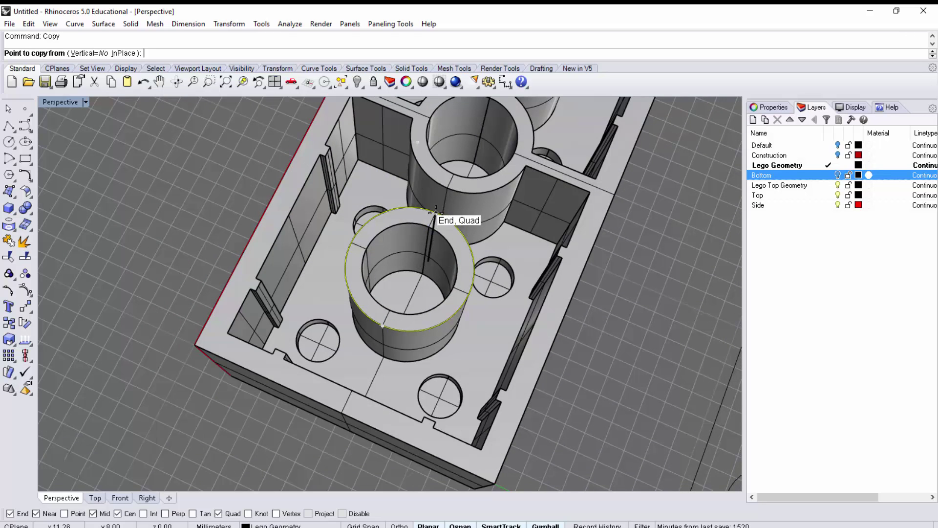
pyautogui.click(430, 221)
pyautogui.moveTo(474, 163); pyautogui.dragTo(393, 227, button='right')
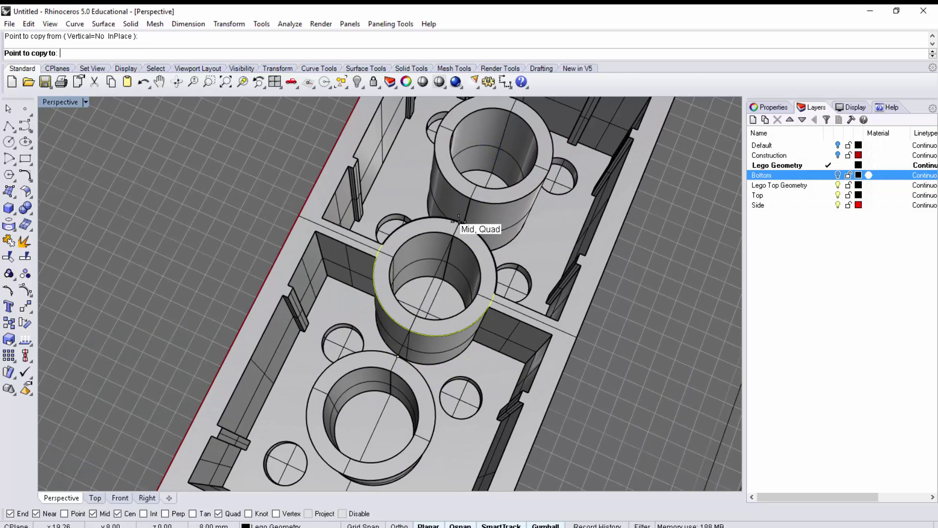
pyautogui.click(459, 220)
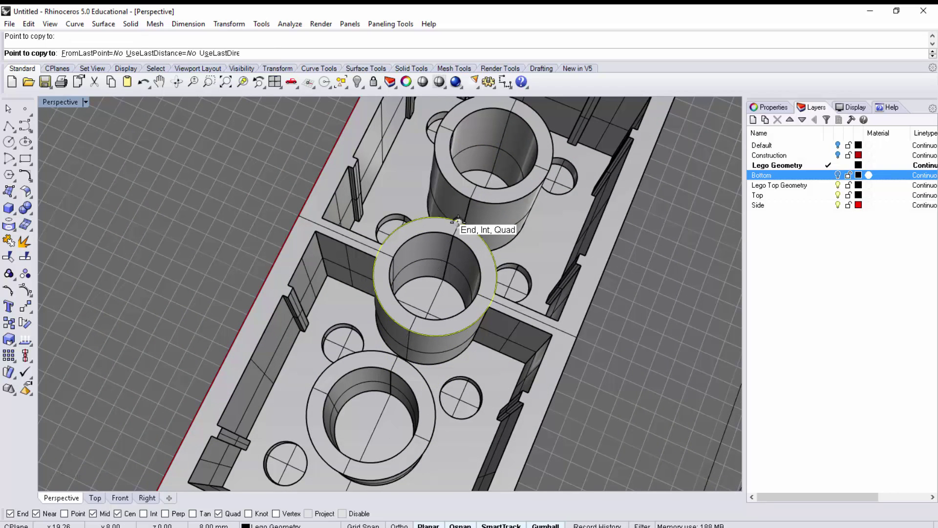
pyautogui.press('Return')
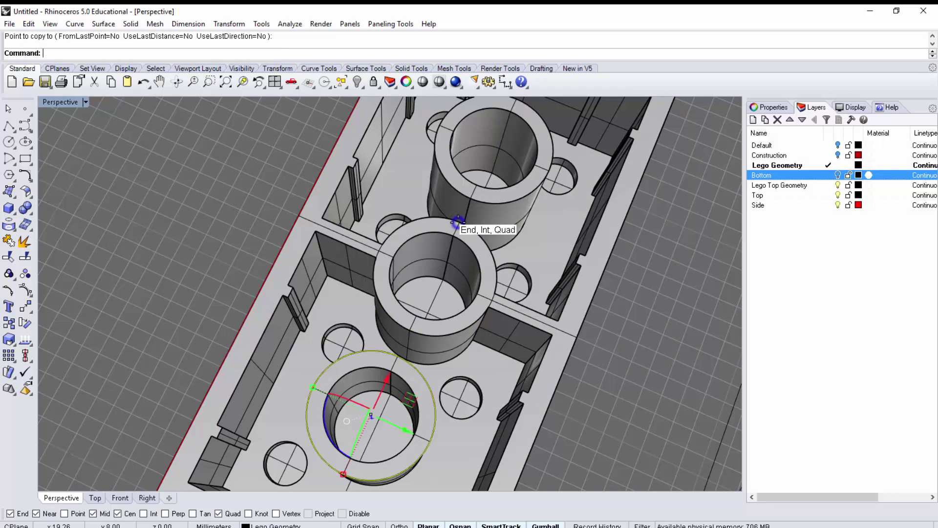
# Move the circle on the middle tube's rim to the Lego Top Geometry layer
pyautogui.click(497, 259)
pyautogui.click(524, 293)
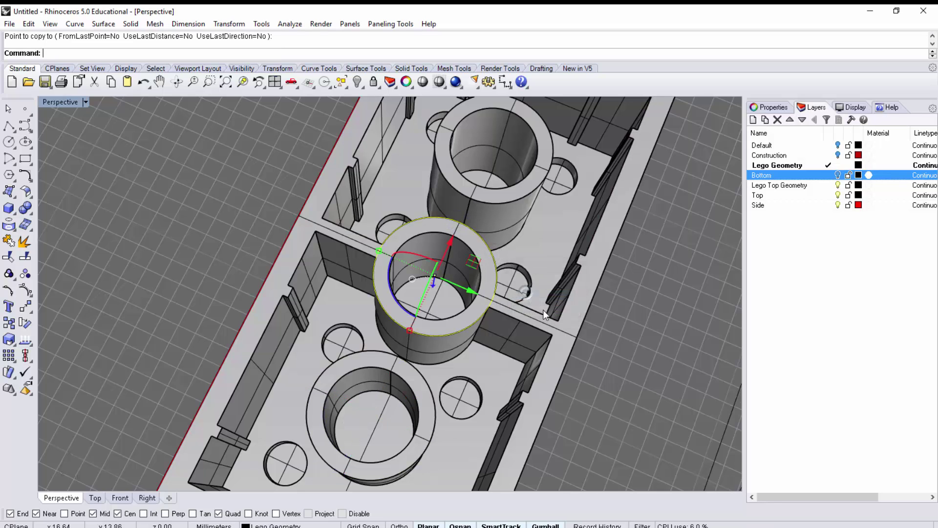
pyautogui.moveTo(545, 309); pyautogui.dragTo(655, 241, button='right')
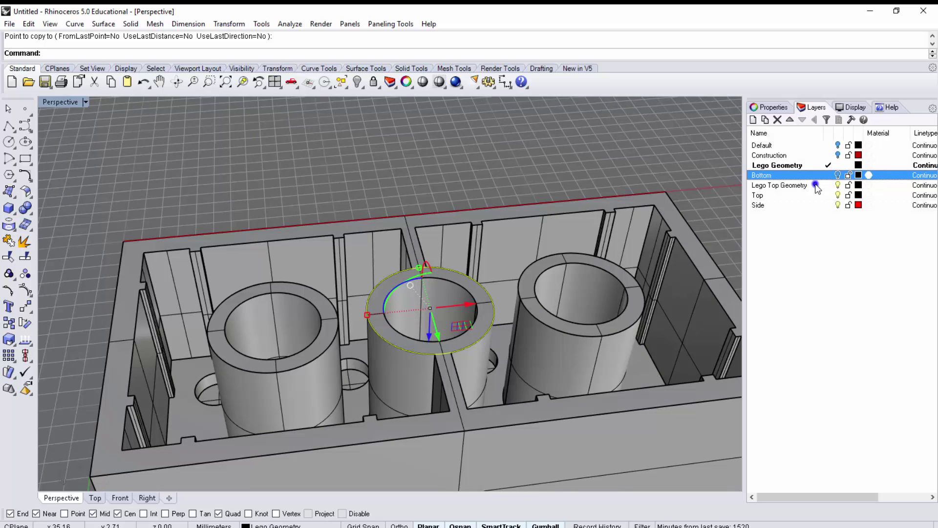
pyautogui.rightClick(803, 185)
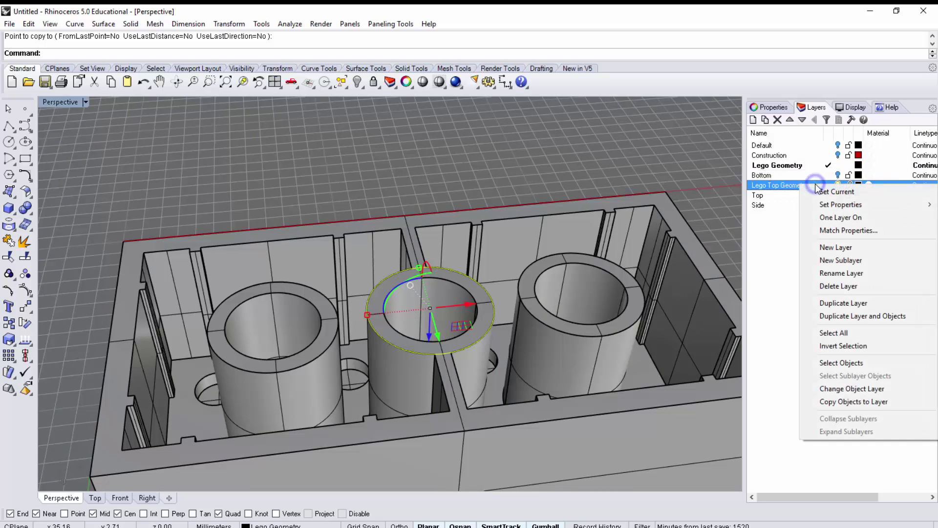
pyautogui.click(891, 389)
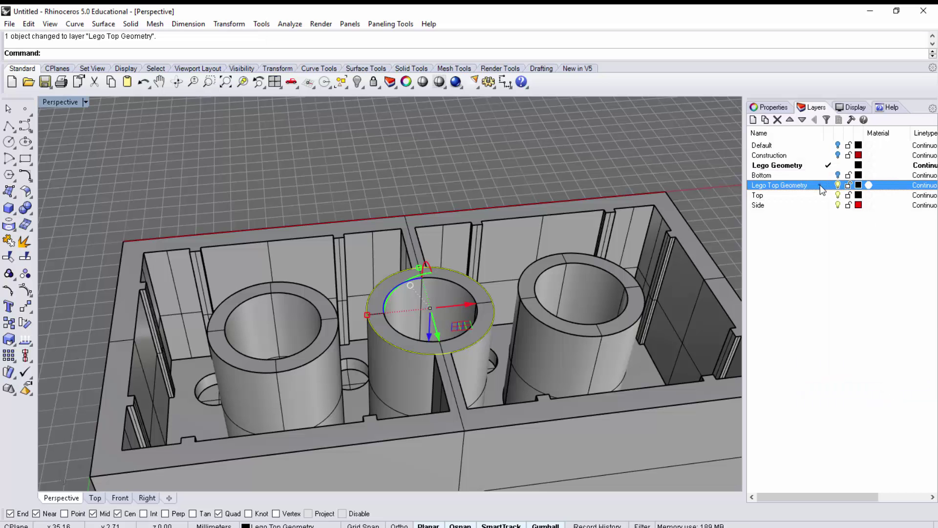
# Make Lego Top Geometry the current layer and lock the Lego Geometry layer
pyautogui.click(823, 187)
pyautogui.click(849, 166)
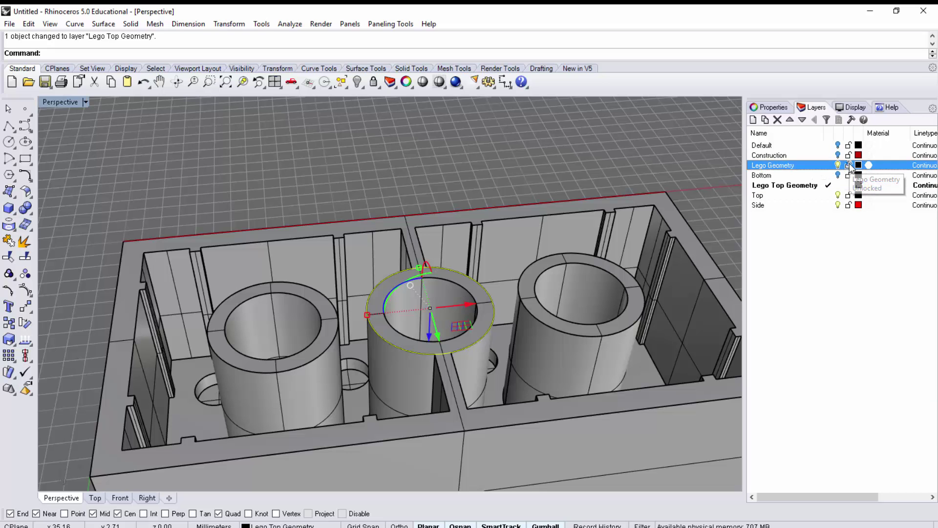
# Draw an open three-segment polyline around one half of the center divider wall's face, starting and ending at the middle tube's rim
pyautogui.moveTo(503, 281); pyautogui.dragTo(643, 293, button='right')
pyautogui.scroll(3, 561, 277)
pyautogui.moveTo(558, 273); pyautogui.dragTo(531, 281, button='right')
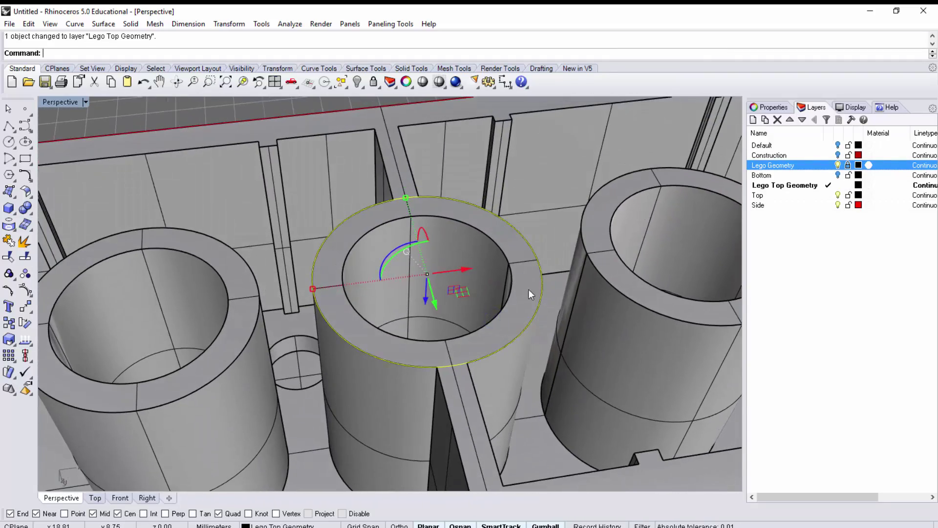
pyautogui.keyDown('shift'); pyautogui.moveTo(503, 405); pyautogui.dragTo(381, 323, button='right'); pyautogui.keyUp('shift')
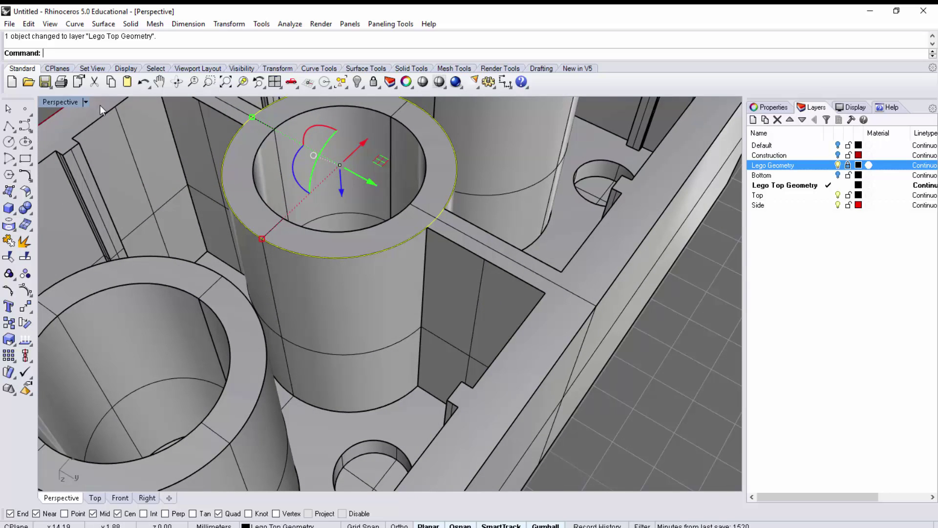
pyautogui.click(8, 127)
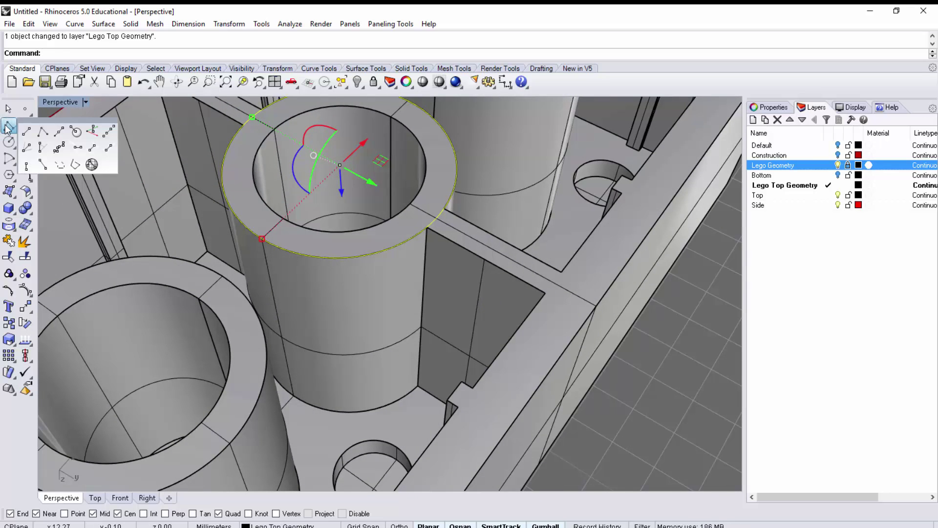
pyautogui.click(42, 132)
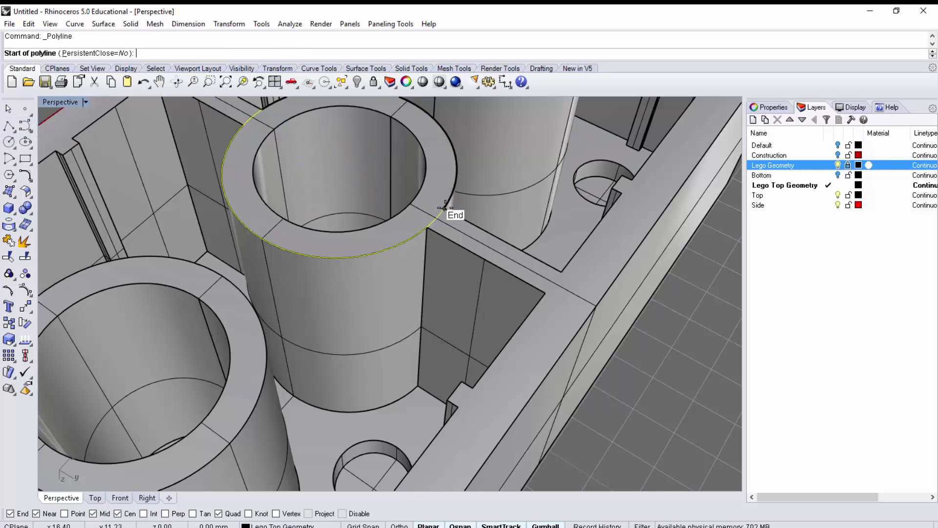
pyautogui.click(444, 208)
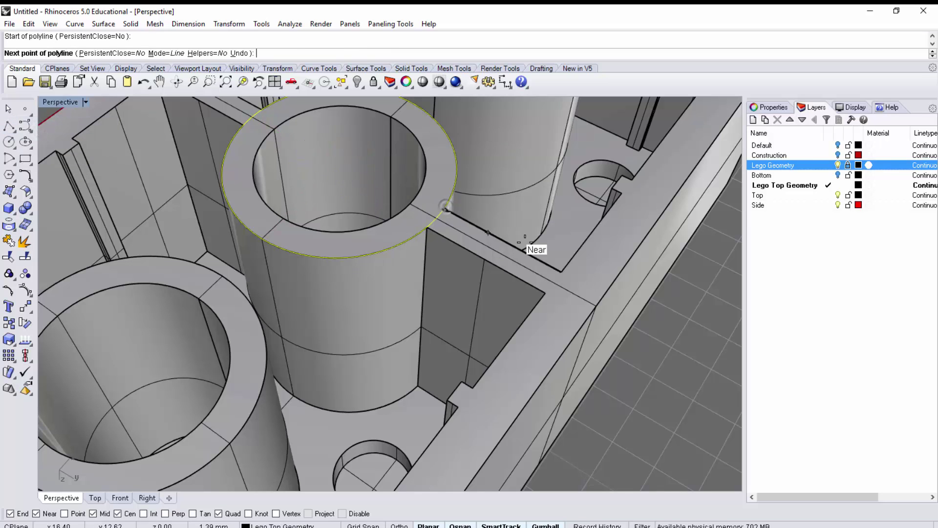
pyautogui.click(561, 271)
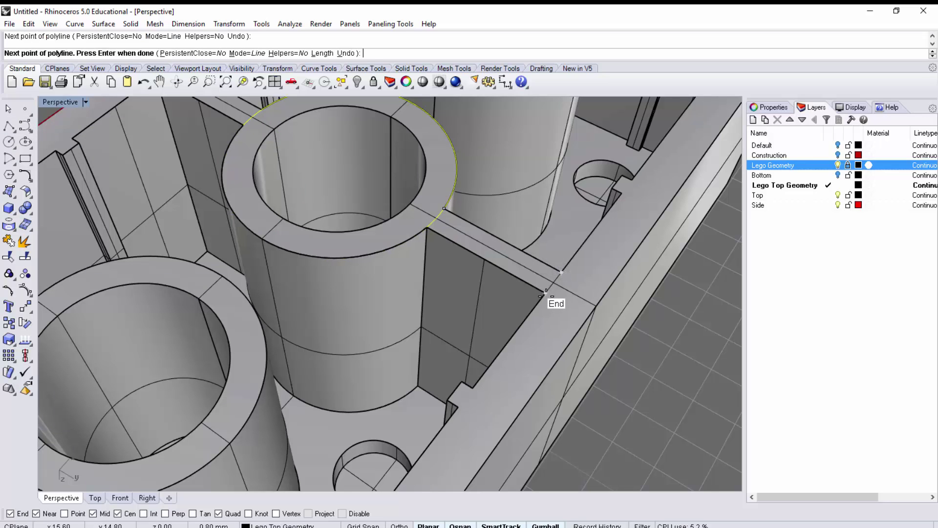
pyautogui.click(545, 293)
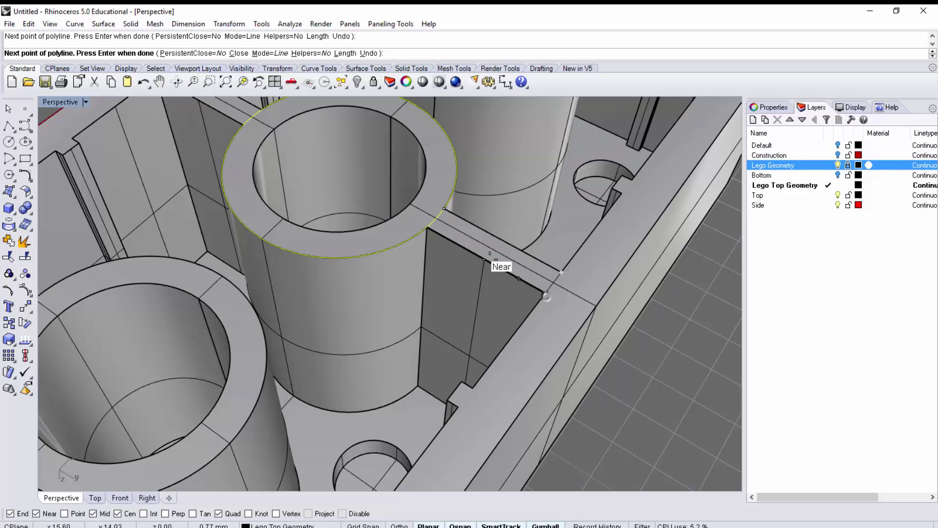
pyautogui.click(426, 229)
pyautogui.press('Return')
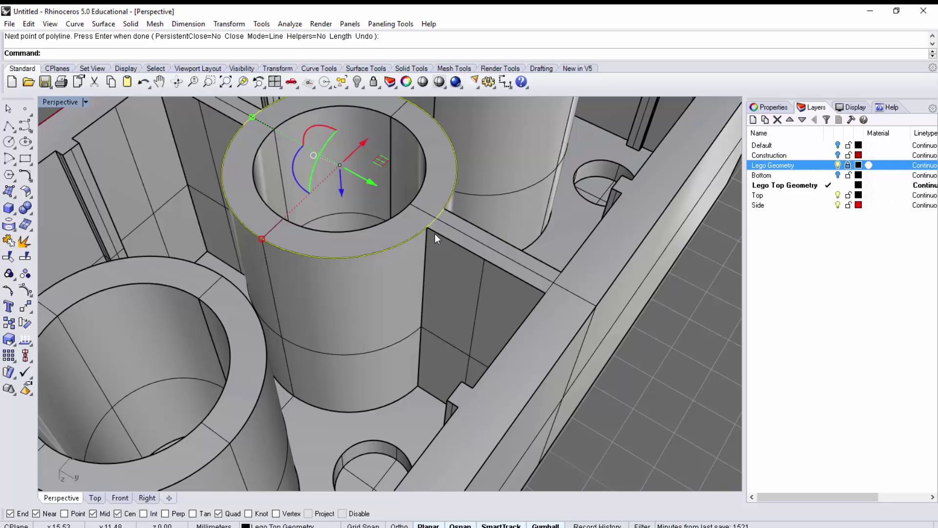
pyautogui.click(438, 233)
# Draw a matching three-segment polyline around the divider wall's face on the opposite side of the middle tube
pyautogui.keyDown('shift'); pyautogui.moveTo(437, 233); pyautogui.dragTo(409, 290, button='right'); pyautogui.keyUp('shift')
pyautogui.keyDown('shift'); pyautogui.moveTo(297, 193); pyautogui.dragTo(424, 286, button='right'); pyautogui.keyUp('shift')
pyautogui.click(8, 128)
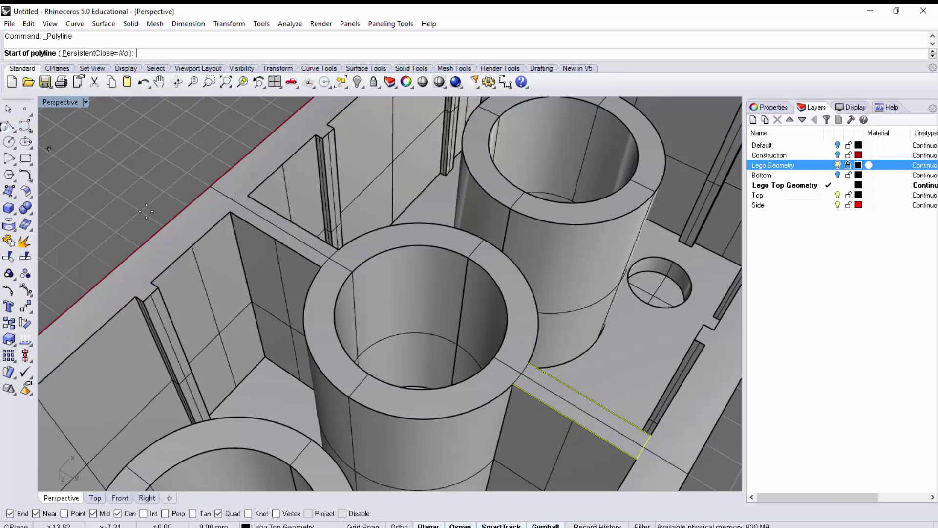
pyautogui.click(322, 263)
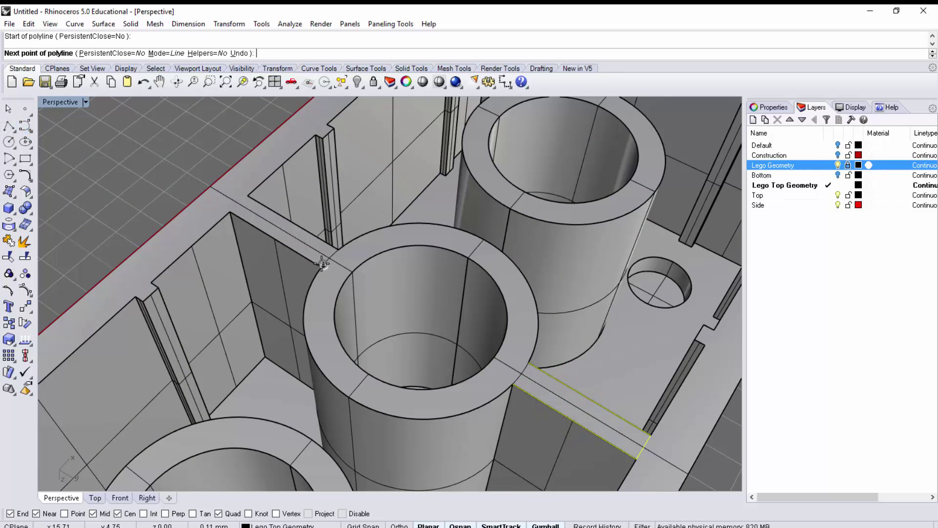
pyautogui.click(231, 211)
pyautogui.click(249, 194)
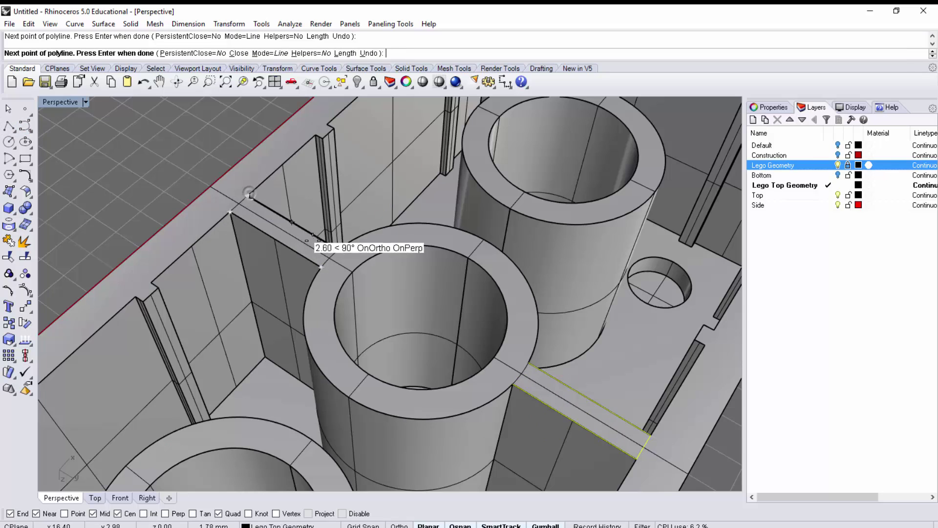
pyautogui.click(338, 248)
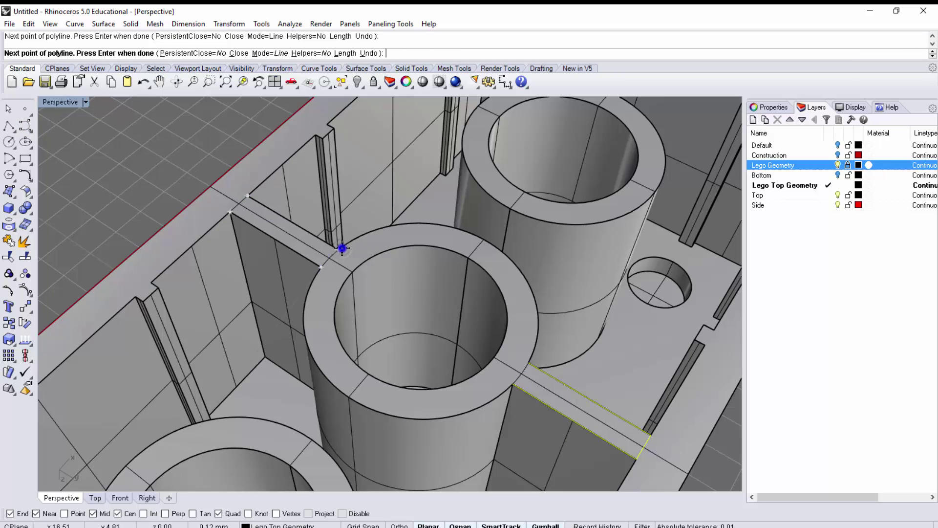
pyautogui.press('Return')
# Trim the rim circle with both polylines, keeping only the short arcs where the divider wall meets the tube, and select the remaining curves
pyautogui.click(331, 245)
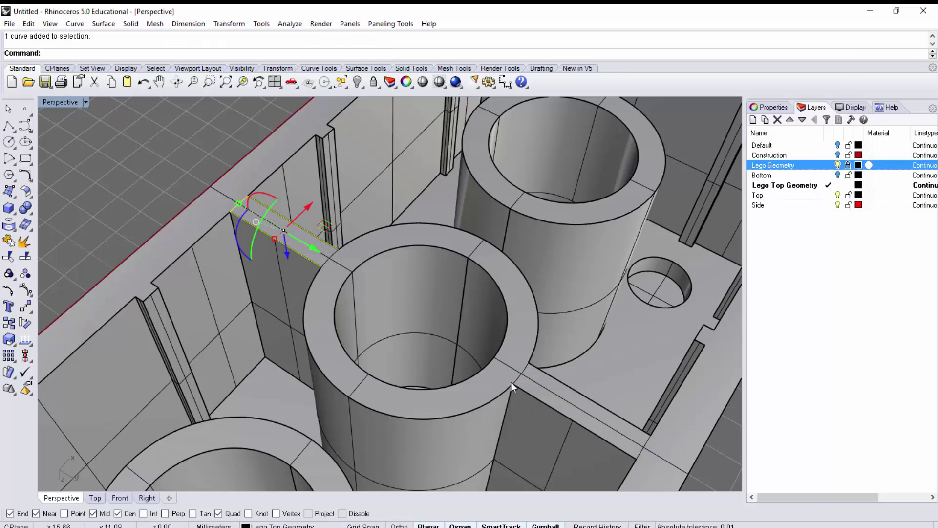
pyautogui.keyDown('shift'); pyautogui.click(549, 403); pyautogui.keyUp('shift')
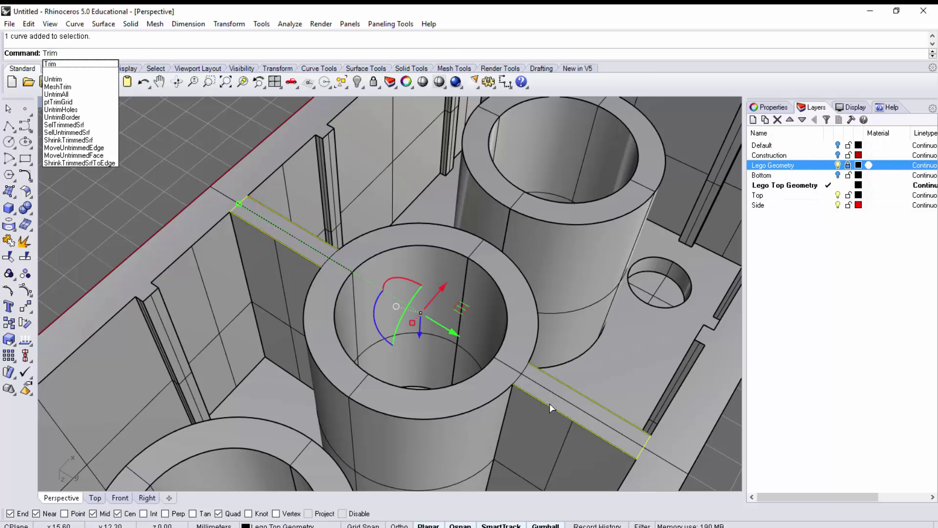
pyautogui.press('Return')
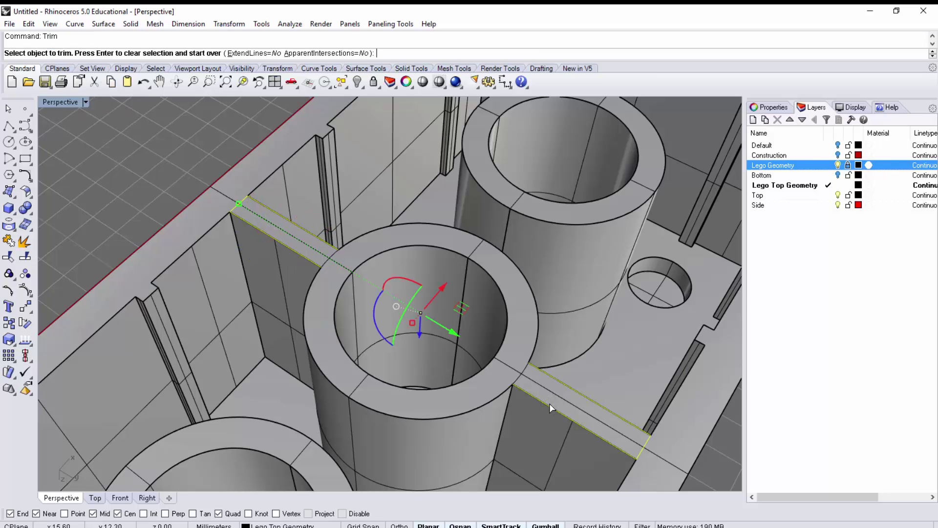
pyautogui.click(540, 345)
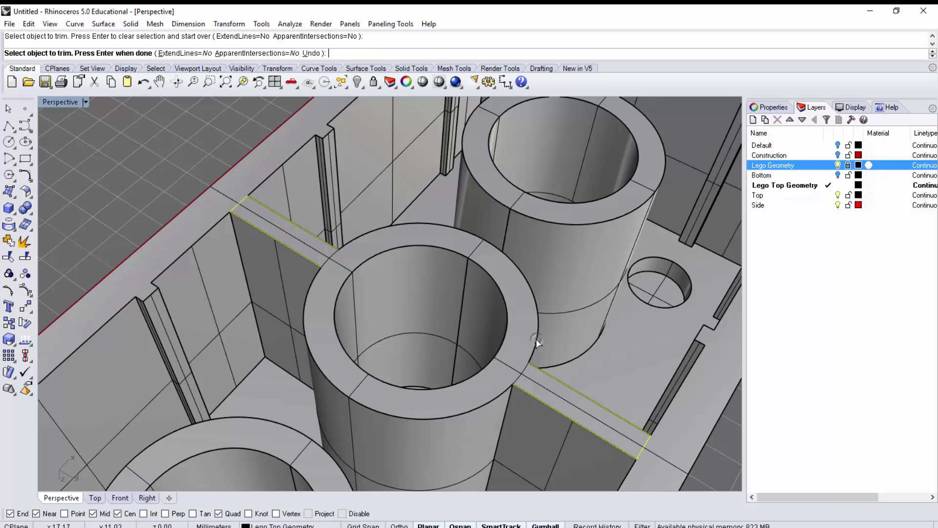
pyautogui.click(497, 396)
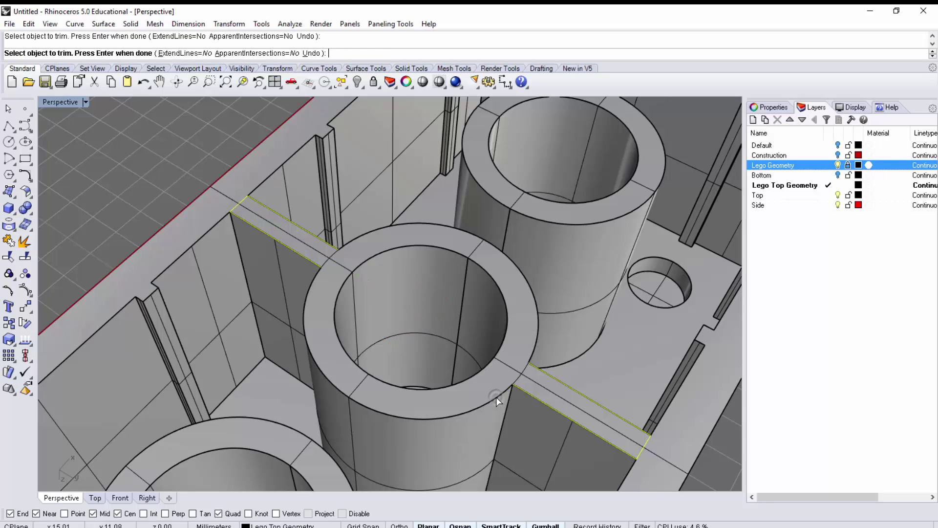
pyautogui.click(520, 379)
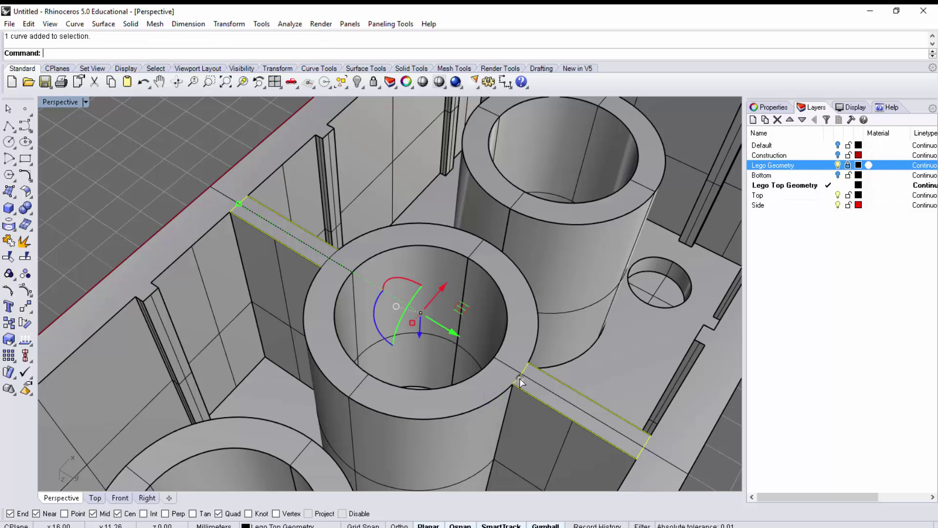
pyautogui.click(331, 265)
# Examine the outlines on both divider wall halves from several angles, checking how the arcs meet the polylines at the middle tube
pyautogui.moveTo(331, 265); pyautogui.dragTo(157, 243, button='right')
pyautogui.scroll(5, 314, 293)
pyautogui.scroll(3, 493, 426)
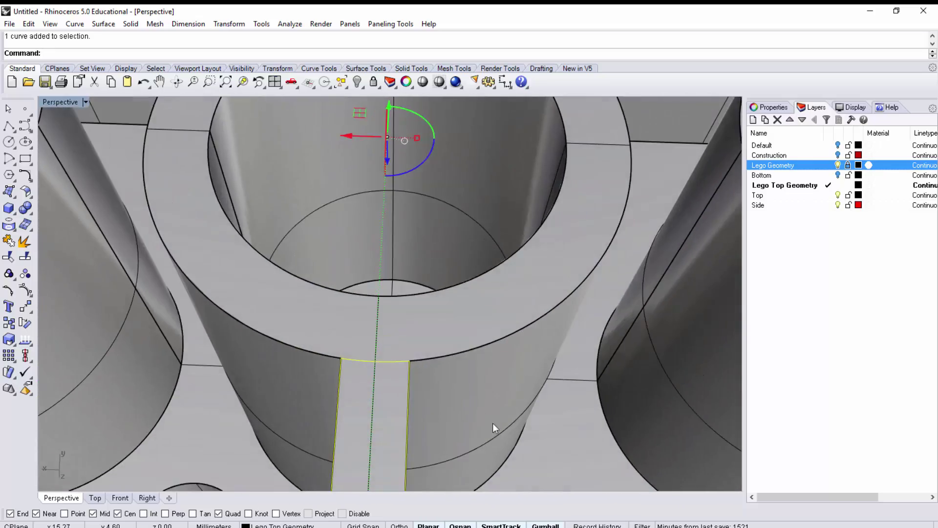
pyautogui.scroll(-3, 493, 424)
pyautogui.moveTo(505, 421); pyautogui.dragTo(465, 315, button='right')
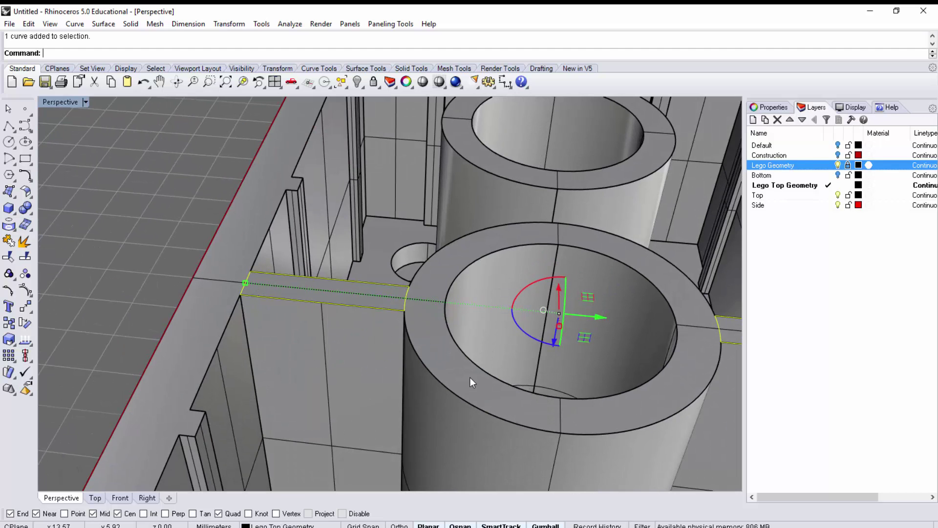
pyautogui.moveTo(470, 382); pyautogui.dragTo(525, 292, button='right')
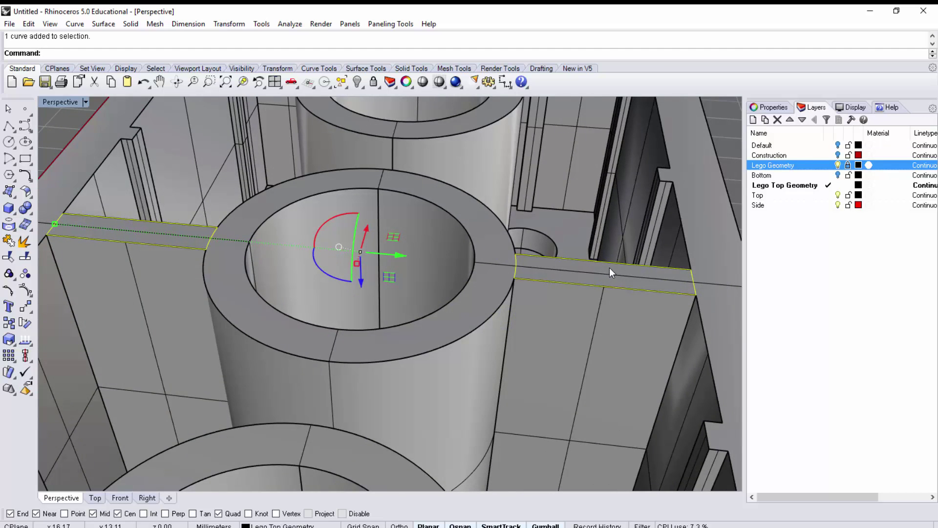
pyautogui.moveTo(609, 268); pyautogui.dragTo(638, 225, button='right')
pyautogui.moveTo(620, 165); pyautogui.dragTo(660, 105, button='right')
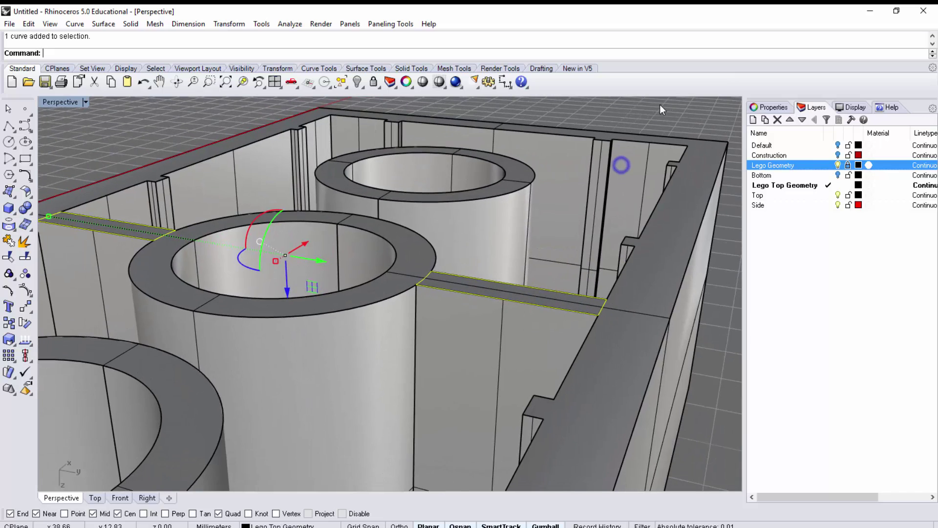
# Try a freehand extrusion of the divider wall's open polyline on the +Y side to both sides, and undo it
pyautogui.click(661, 108)
pyautogui.click(537, 306)
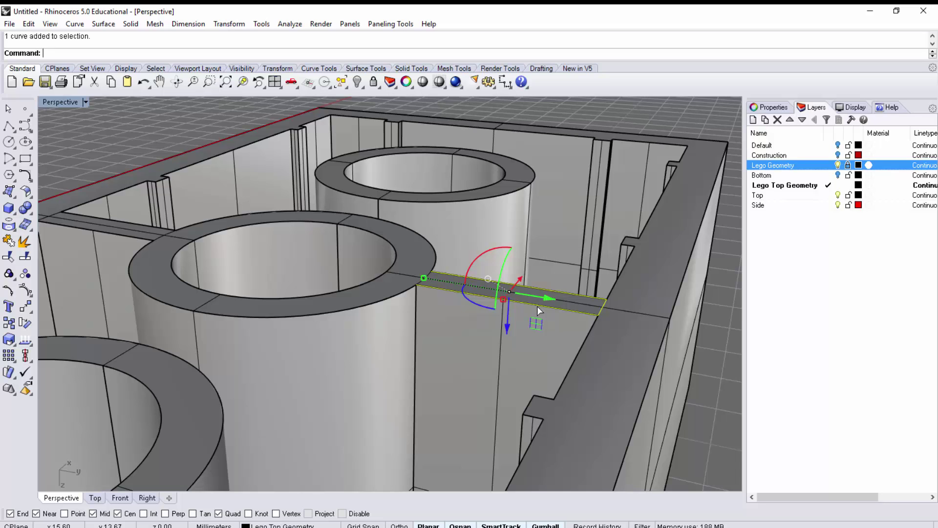
pyautogui.moveTo(537, 310)
pyautogui.mouseDown(button='right')
pyautogui.moveTo(452, 262)
pyautogui.moveTo(500, 301)
pyautogui.moveTo(581, 315)
pyautogui.mouseUp(button='right')
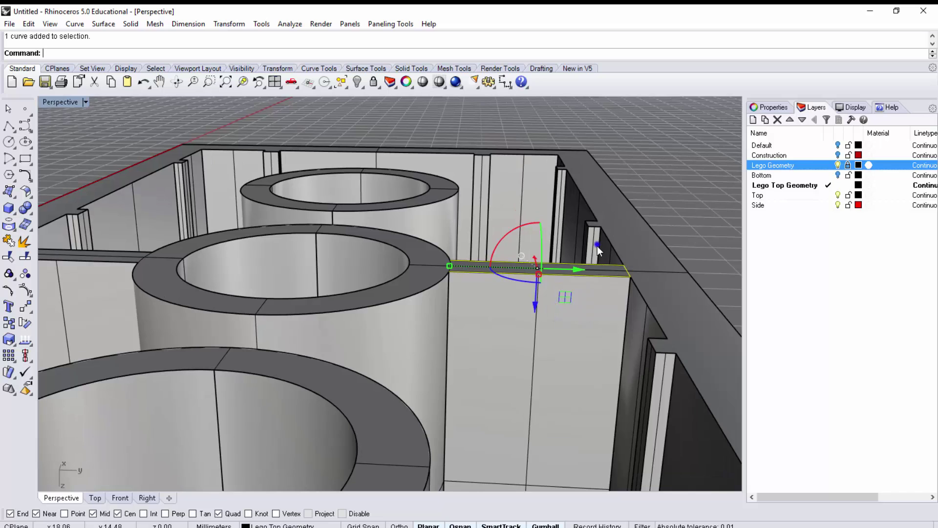
pyautogui.moveTo(597, 245); pyautogui.dragTo(601, 274, button='right')
pyautogui.write('ExtrudeCrv')
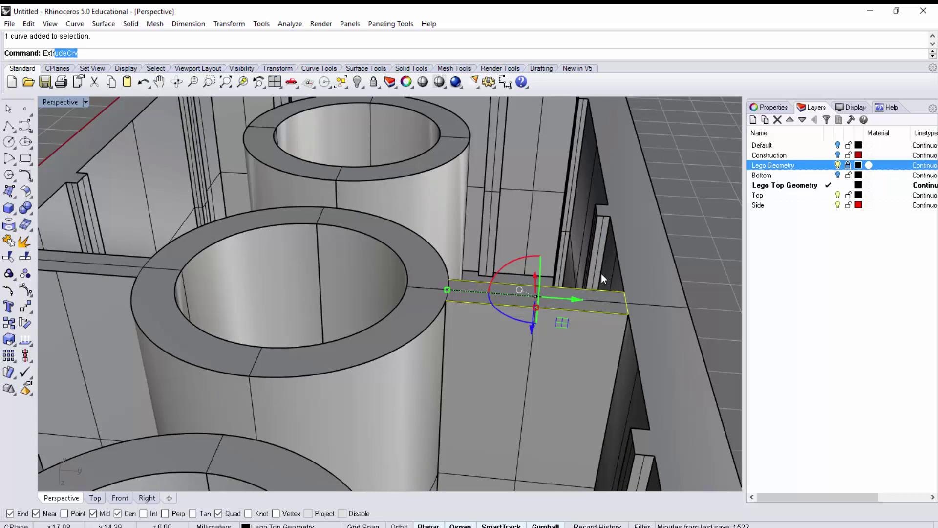
pyautogui.press('Return')
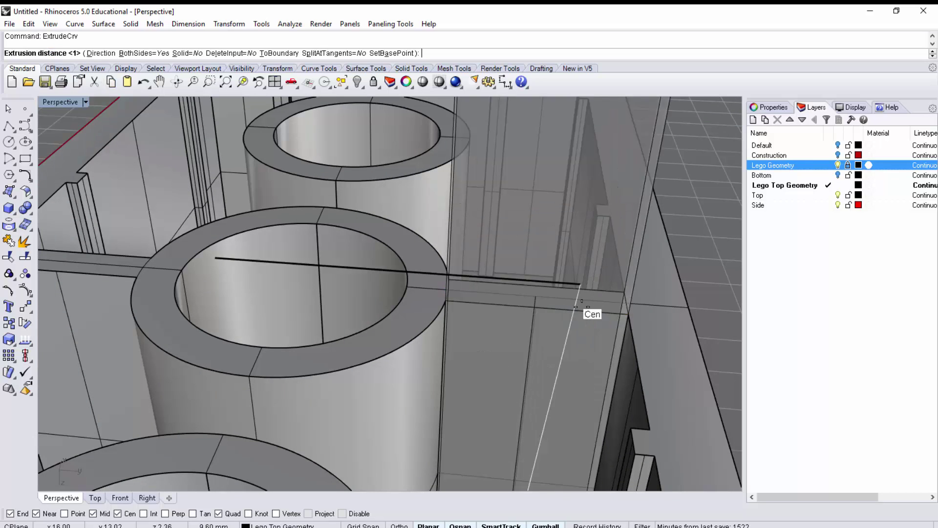
pyautogui.moveTo(628, 336); pyautogui.dragTo(622, 318, button='right')
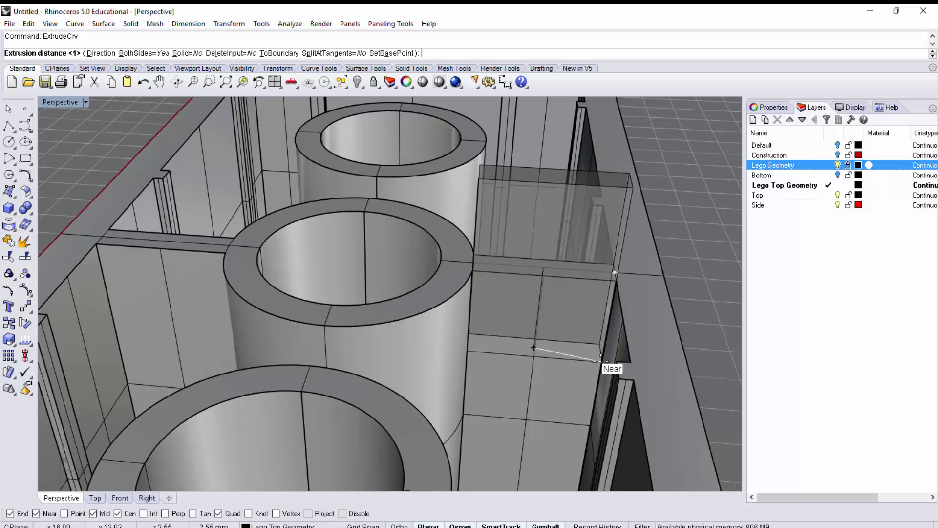
pyautogui.moveTo(602, 357); pyautogui.dragTo(604, 337, button='right')
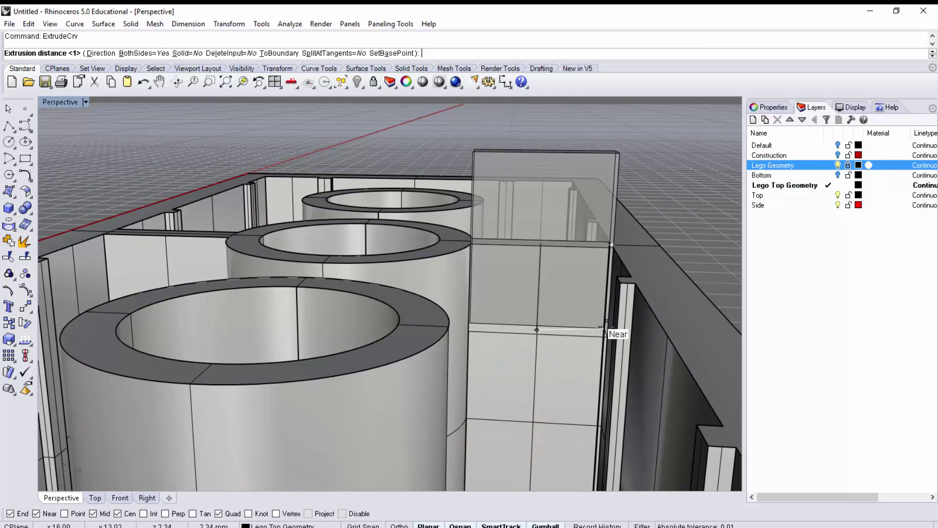
pyautogui.moveTo(617, 331); pyautogui.dragTo(579, 342, button='right')
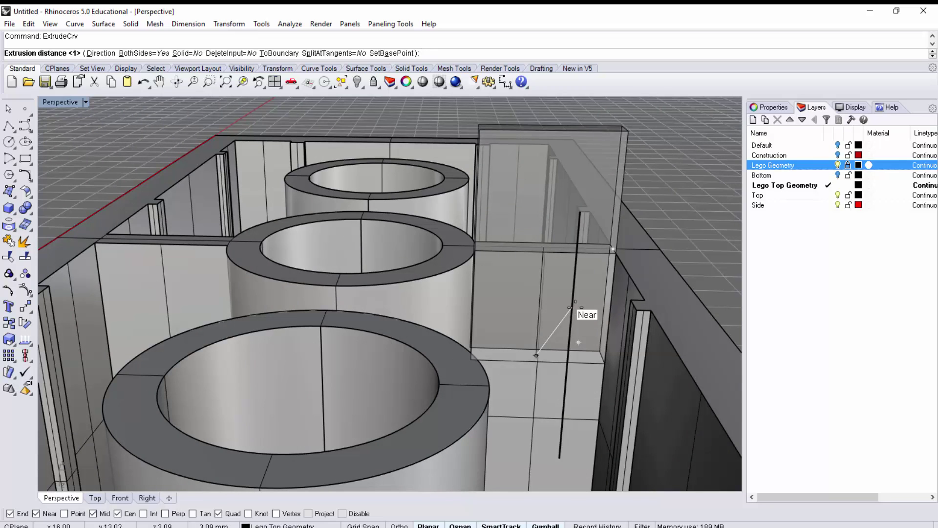
pyautogui.click(597, 310)
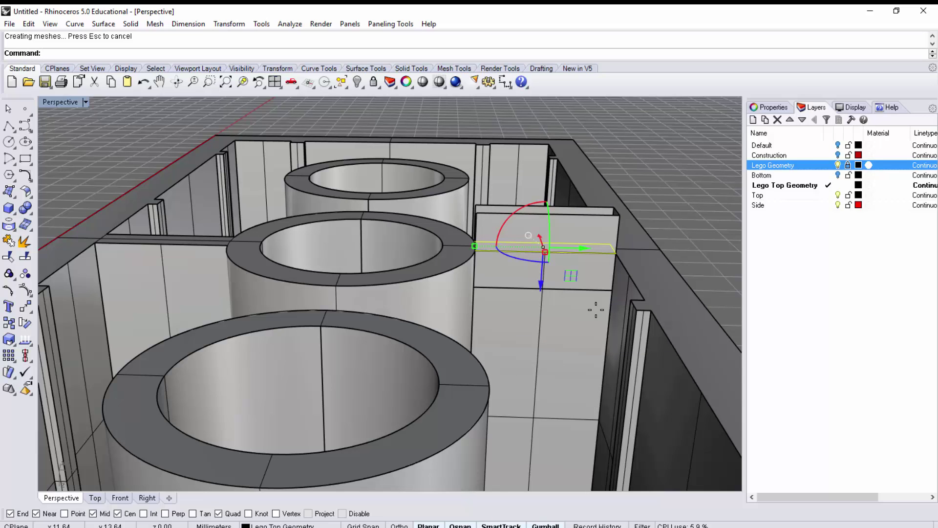
pyautogui.hotkey('ctrl', 'z')
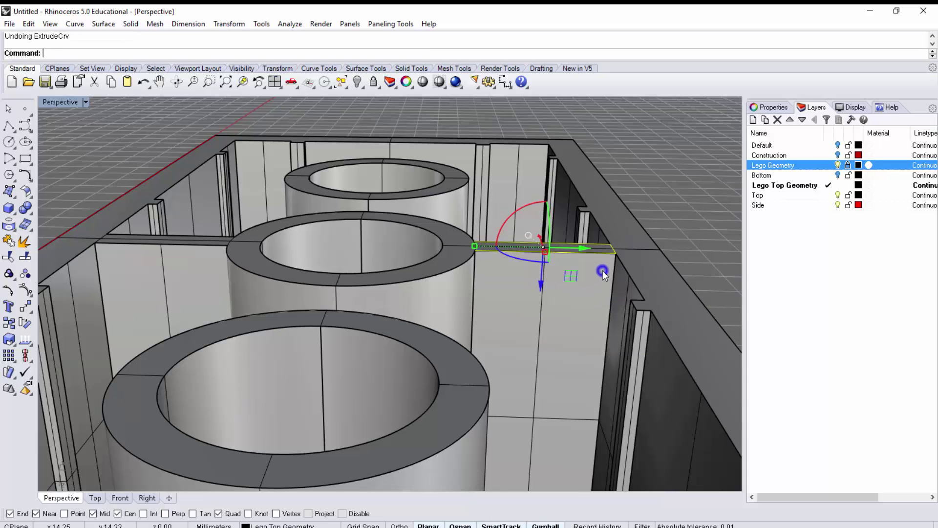
# Try to extrude the same open polyline 3 mm to both sides and cap the resulting surface
pyautogui.press('Return')
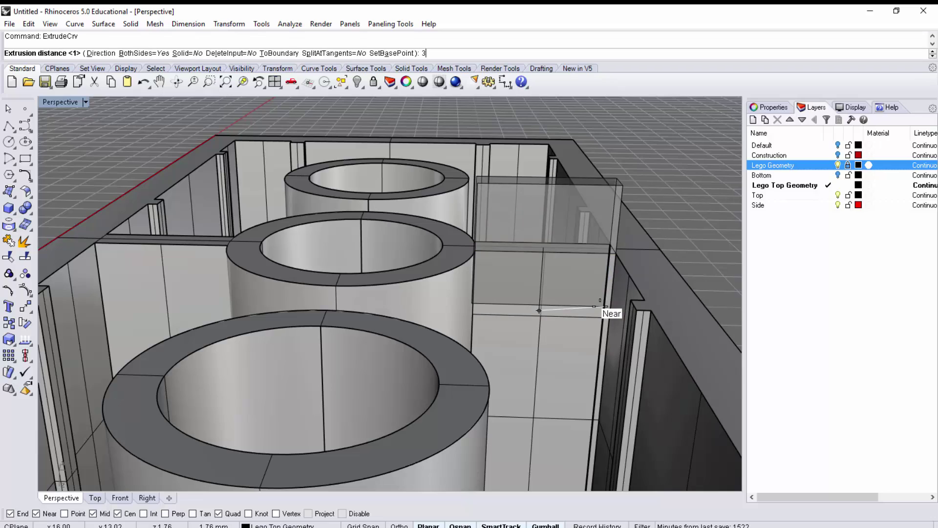
pyautogui.write('3')
pyautogui.press('Return')
pyautogui.moveTo(607, 314); pyautogui.dragTo(615, 277, button='right')
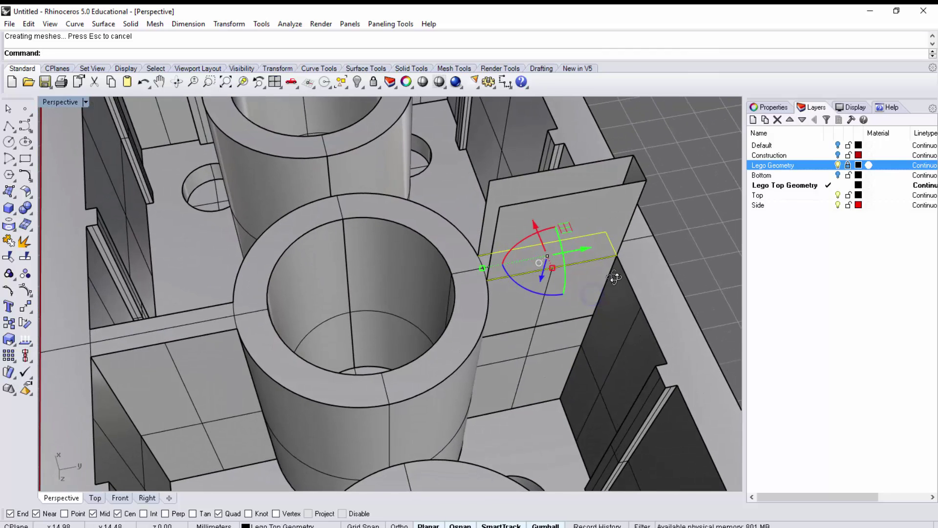
pyautogui.click(610, 217)
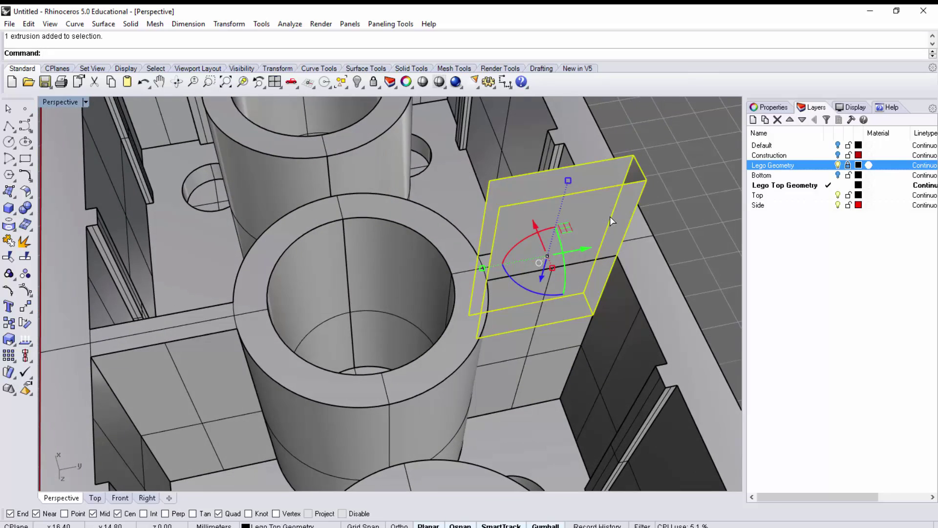
pyautogui.moveTo(610, 216); pyautogui.dragTo(632, 192, button='right')
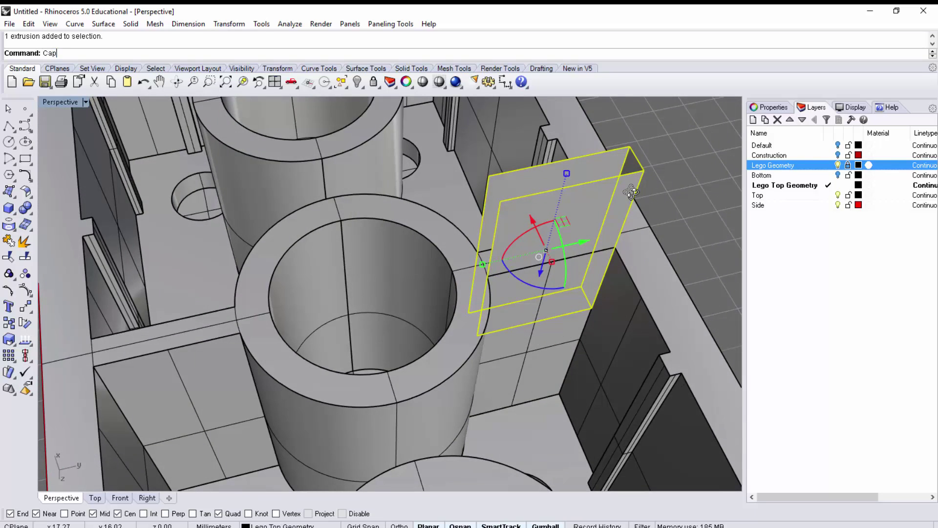
pyautogui.write('Cap')
pyautogui.press('Return')
pyautogui.moveTo(622, 155); pyautogui.dragTo(503, 230, button='right')
pyautogui.hotkey('ctrl', 'z')
# Join the short tube-rim arc and the polyline on the divider wall's +Y half into one closed curve
pyautogui.click(483, 246)
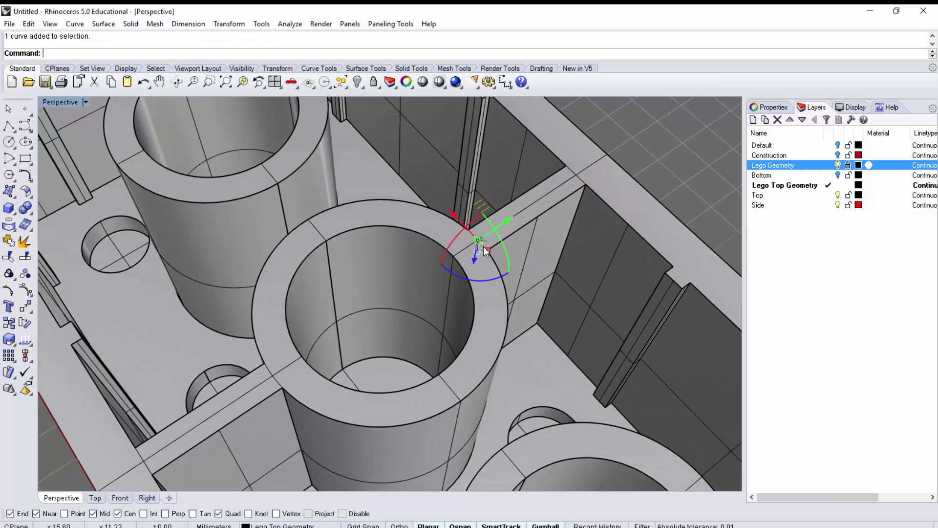
pyautogui.click(524, 226)
pyautogui.write('Jo')
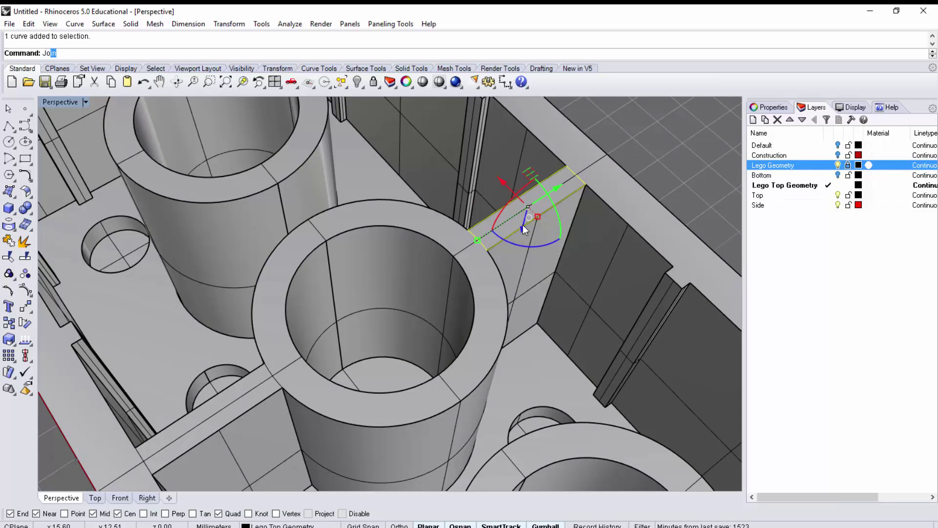
pyautogui.write('in')
pyautogui.press('Return')
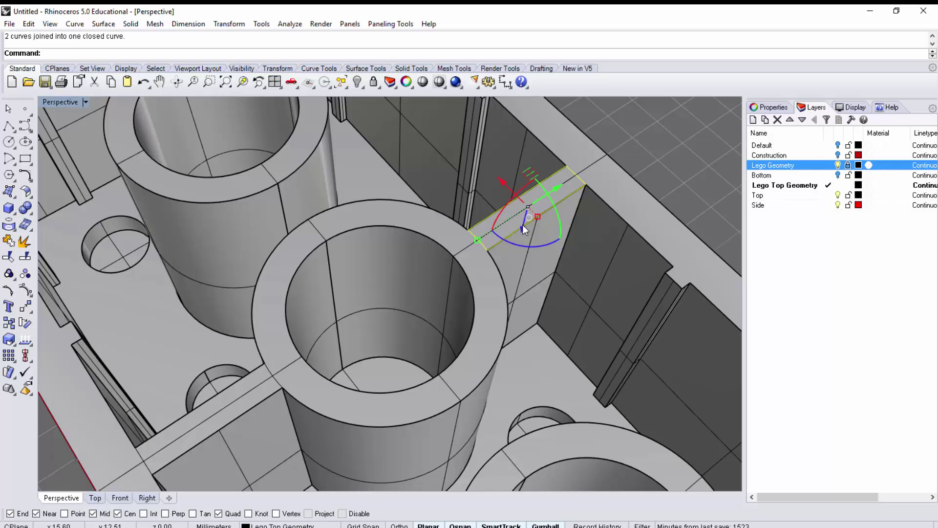
# Extrude the joined outline to both sides of the wall's face and cap it into a solid block
pyautogui.write('ExtrudeCrv')
pyautogui.press('Return')
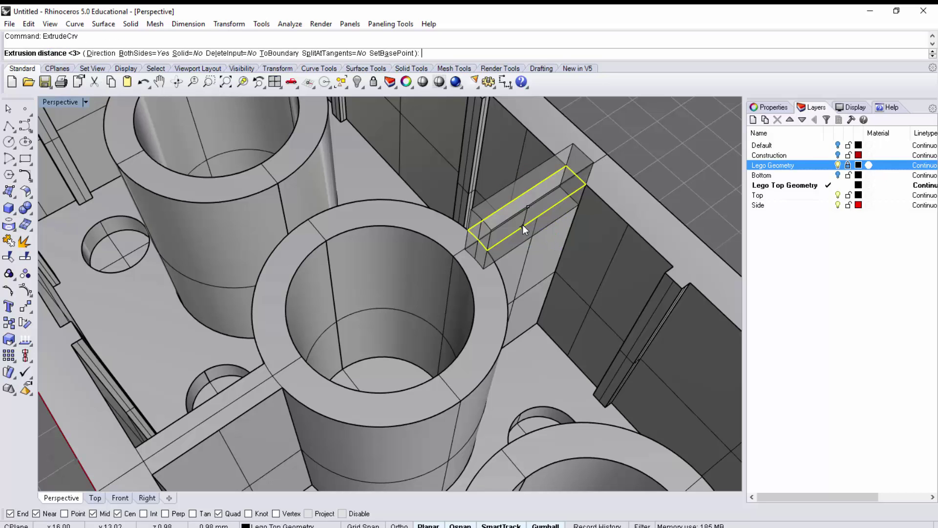
pyautogui.click(523, 225)
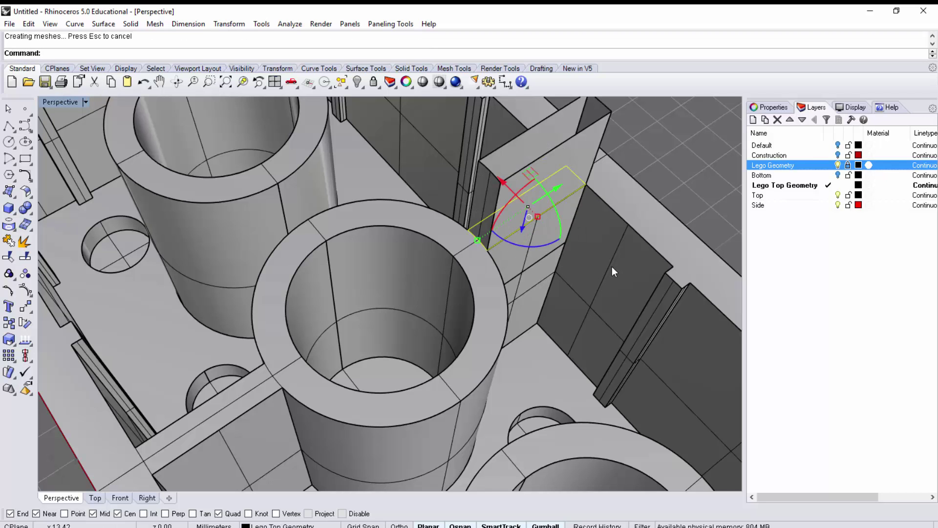
pyautogui.moveTo(618, 229); pyautogui.dragTo(599, 193, button='right')
pyautogui.click(554, 143)
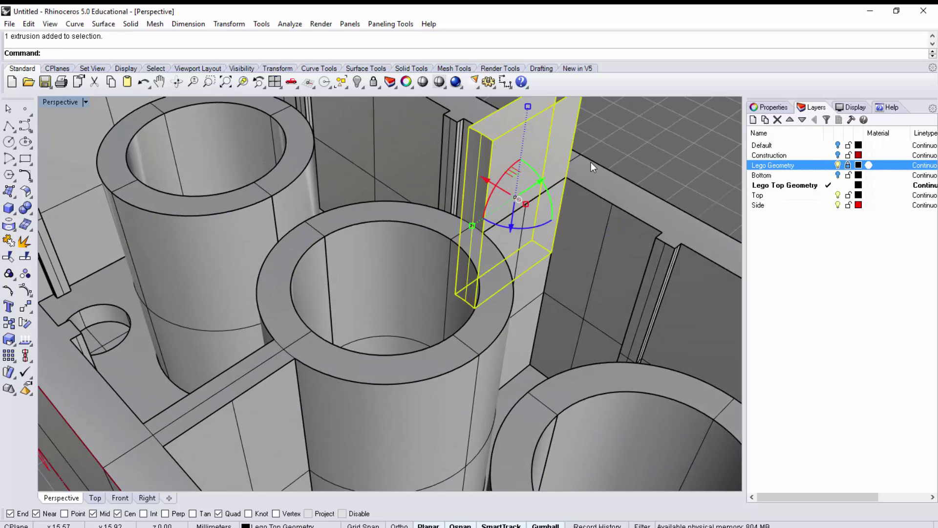
pyautogui.click(650, 146)
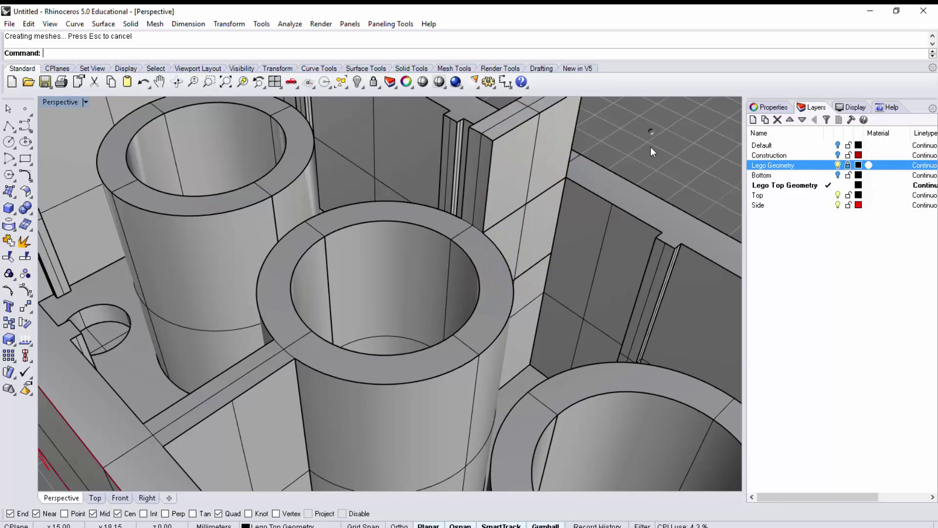
# Toggle the Lego Geometry layer's visibility off and back on, and unlock the layer
pyautogui.moveTo(650, 147); pyautogui.dragTo(579, 204, button='right')
pyautogui.click(579, 203)
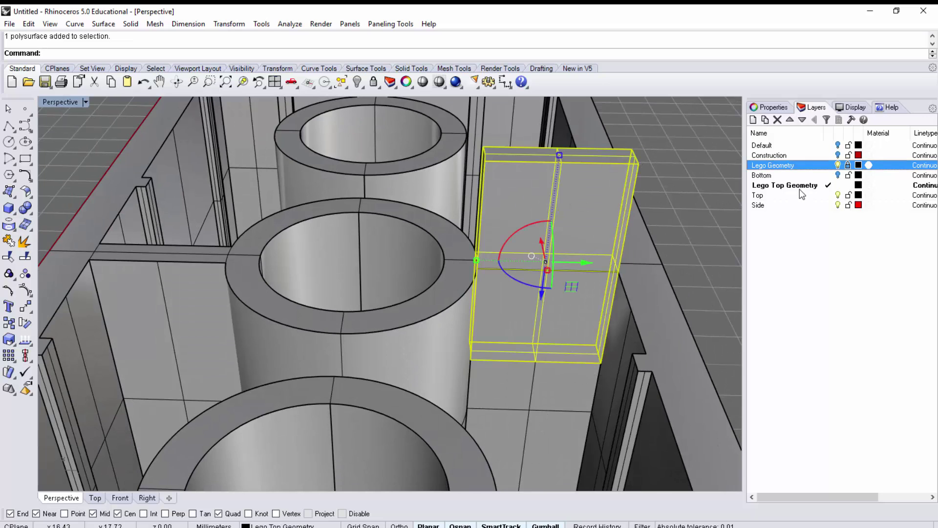
pyautogui.click(838, 166)
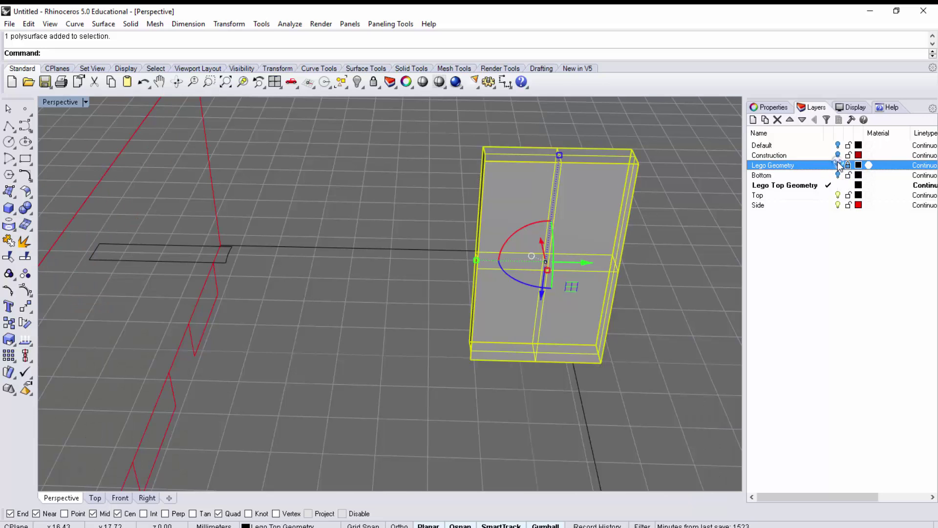
pyautogui.click(838, 165)
pyautogui.click(848, 165)
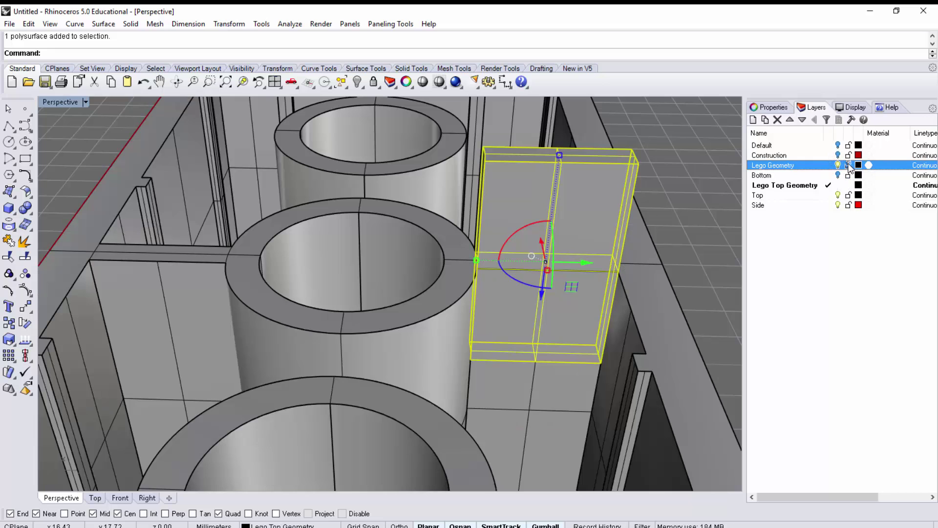
pyautogui.click(724, 294)
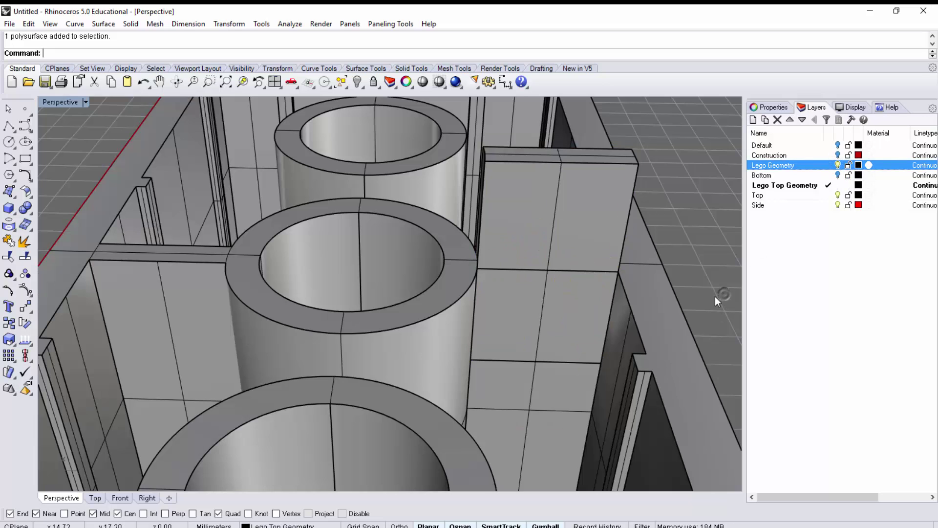
# Subtract the capped block from the brick with Boolean2Objects, cutting down the +Y half of the divider wall
pyautogui.click(606, 224)
pyautogui.hotkey('ctrl', 'a')
pyautogui.write('B')
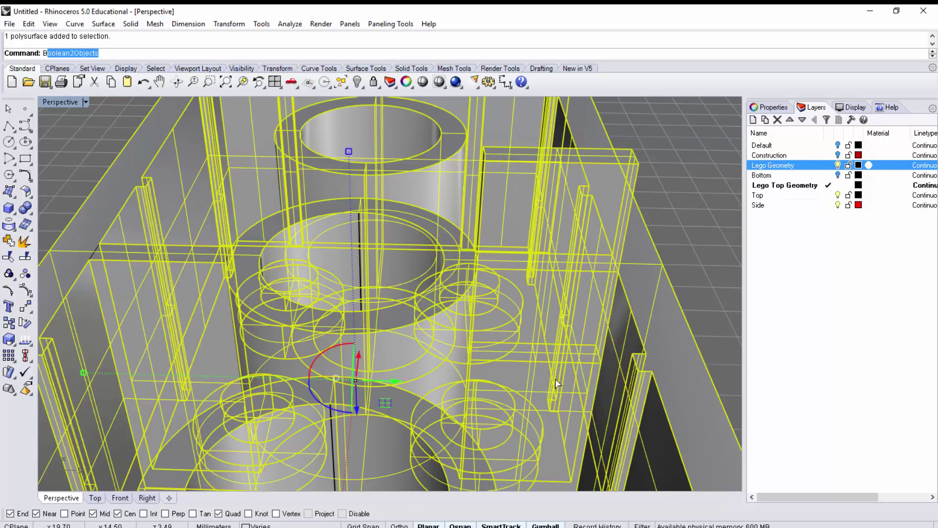
pyautogui.write('oolean')
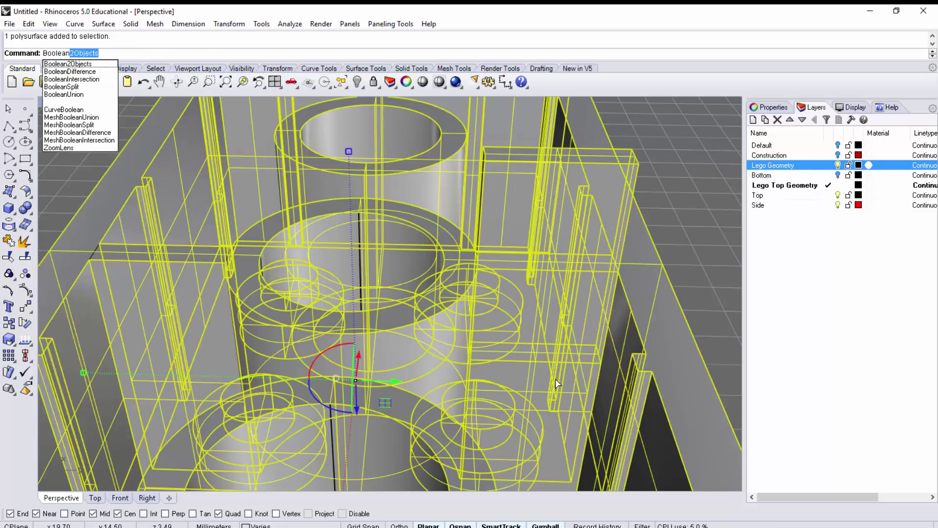
pyautogui.press('Return')
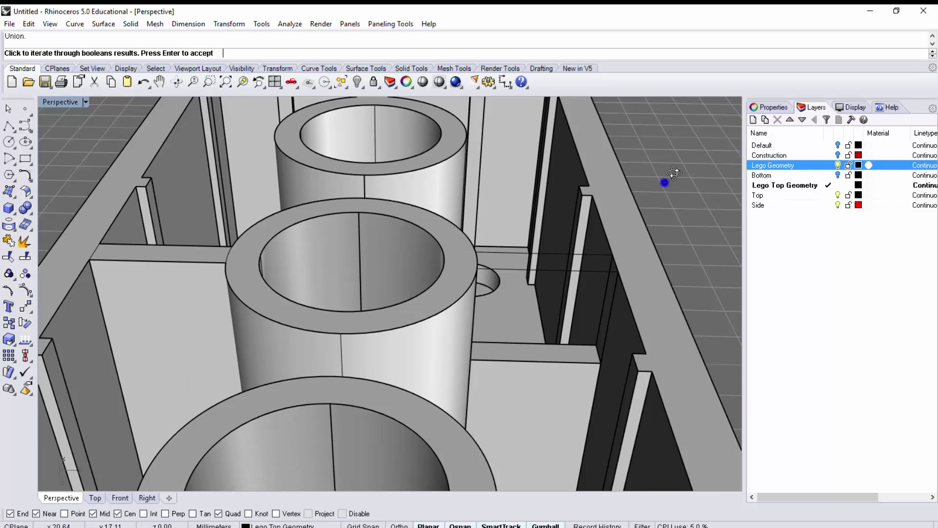
pyautogui.moveTo(671, 179); pyautogui.dragTo(473, 327, button='right')
pyautogui.press('Return')
# Check the cut in the divider wall, and undo the Boolean, the layer changes, the cap and the block's extrusion
pyautogui.click(571, 272)
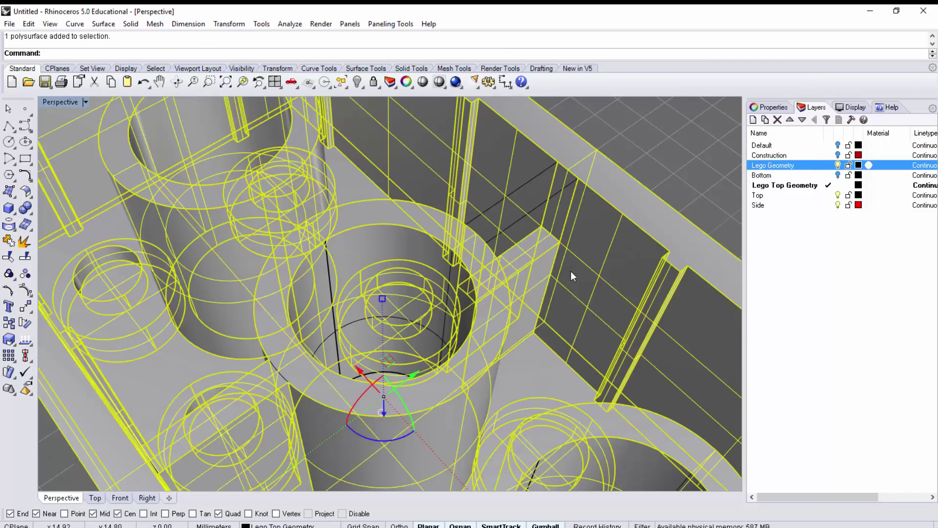
pyautogui.click(656, 153)
pyautogui.moveTo(591, 238); pyautogui.dragTo(689, 267, button='right')
pyautogui.moveTo(537, 300); pyautogui.dragTo(354, 382, button='right')
pyautogui.scroll(-6, 354, 382)
pyautogui.moveTo(472, 361); pyautogui.dragTo(491, 303, button='right')
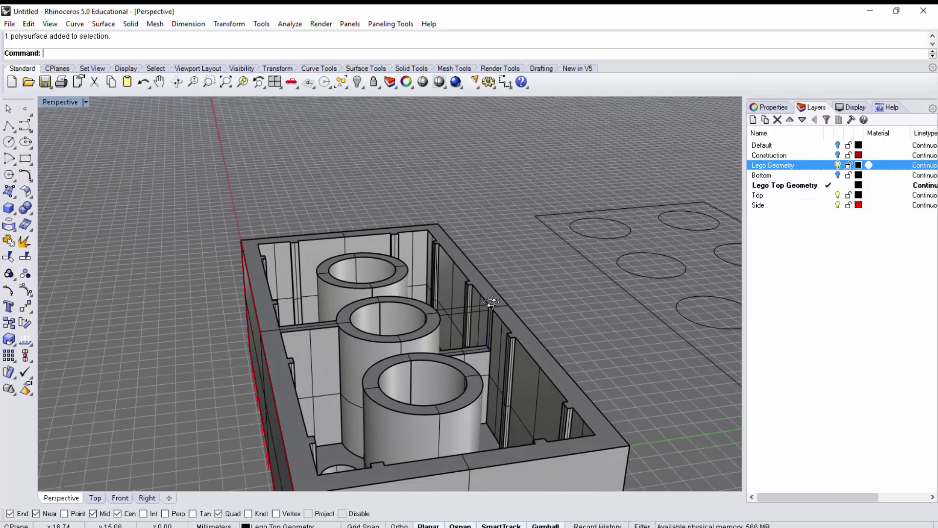
pyautogui.hotkey('ctrl', 'z')
pyautogui.hotkey('ctrl', 'z')
pyautogui.hotkey('ctrl', 'z')
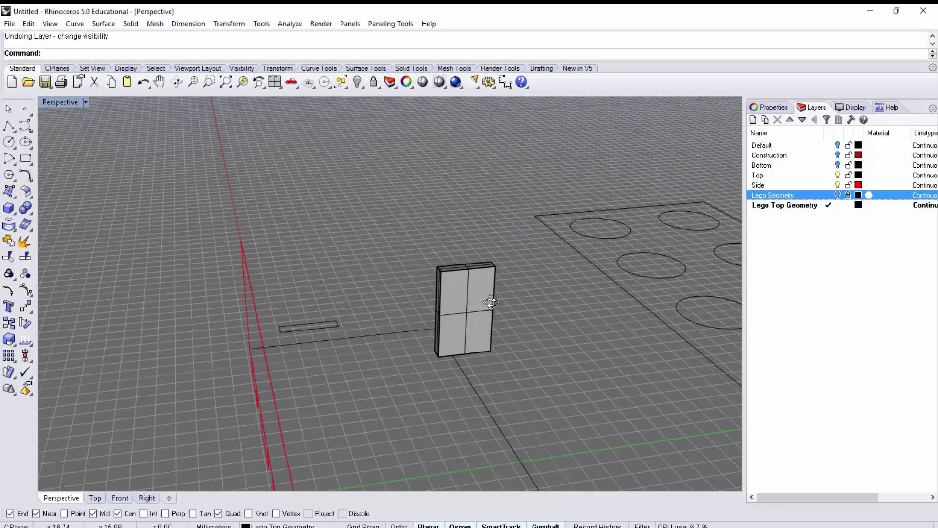
pyautogui.hotkey('ctrl', 'z')
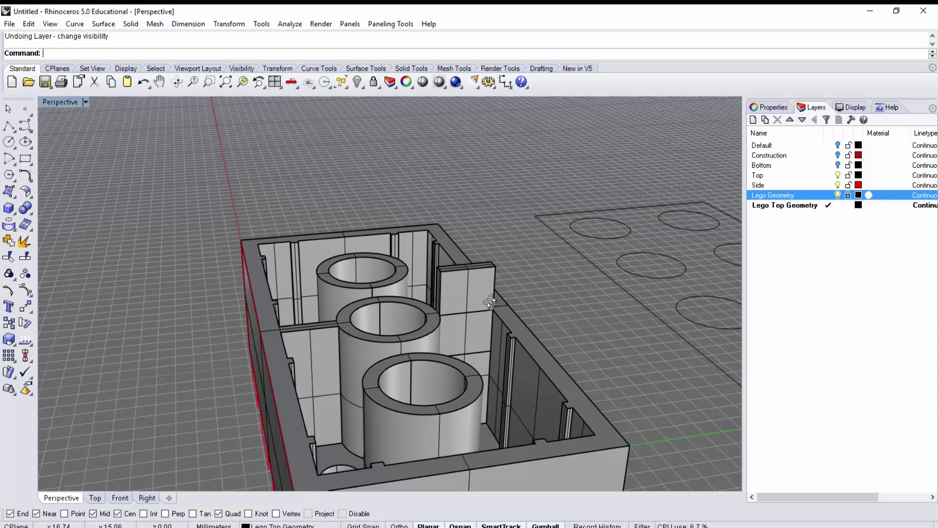
pyautogui.hotkey('ctrl', 'z')
pyautogui.hotkey('ctrl', 'z')
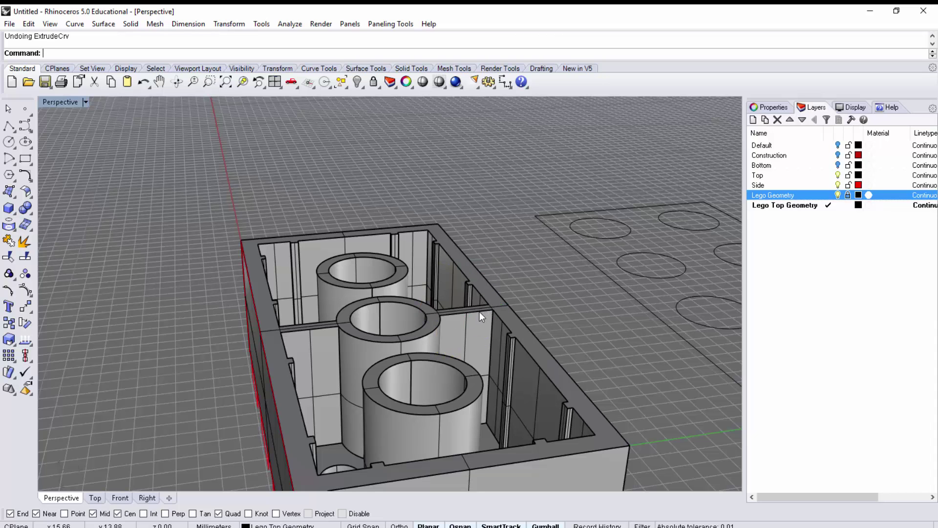
# Extrude the closed outline on the divider wall's +Y half to both sides again and select the new extrusion
pyautogui.click(479, 312)
pyautogui.moveTo(479, 312); pyautogui.dragTo(480, 325, button='right')
pyautogui.write('E')
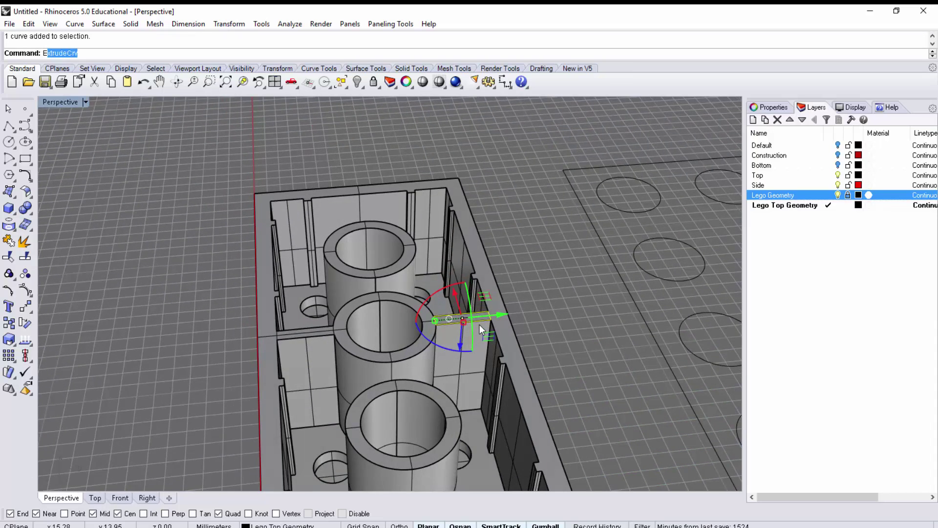
pyautogui.press('Return')
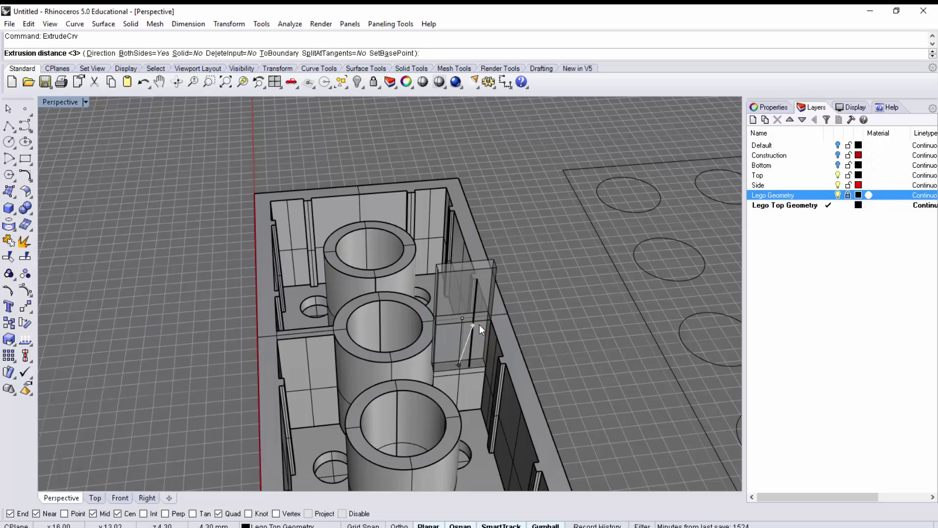
pyautogui.click(480, 325)
pyautogui.moveTo(480, 321); pyautogui.dragTo(487, 284, button='right')
pyautogui.scroll(3, 488, 286)
pyautogui.press('Escape')
pyautogui.click(457, 284)
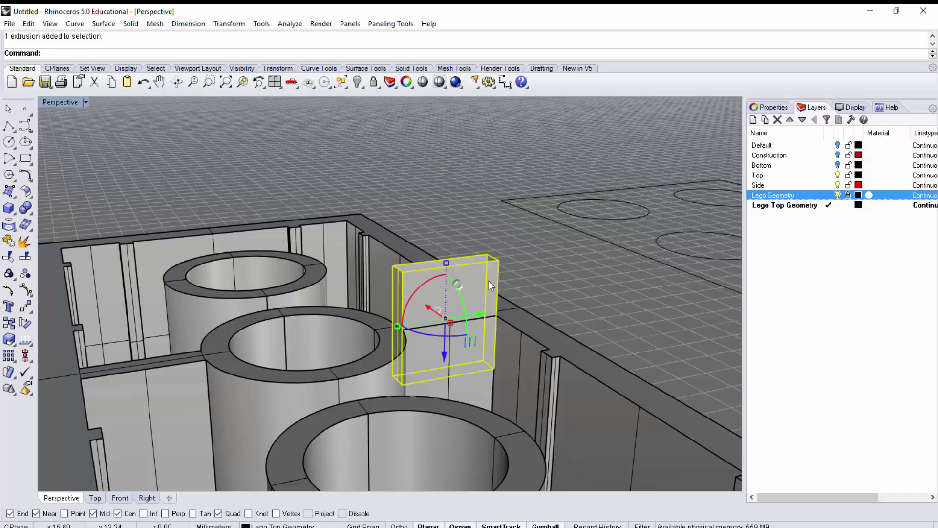
# Cap the extruded block on the divider wall's +Y half and subtract it from the brick with Boolean2Objects, unlocking the Lego Geometry layer
pyautogui.press('Return')
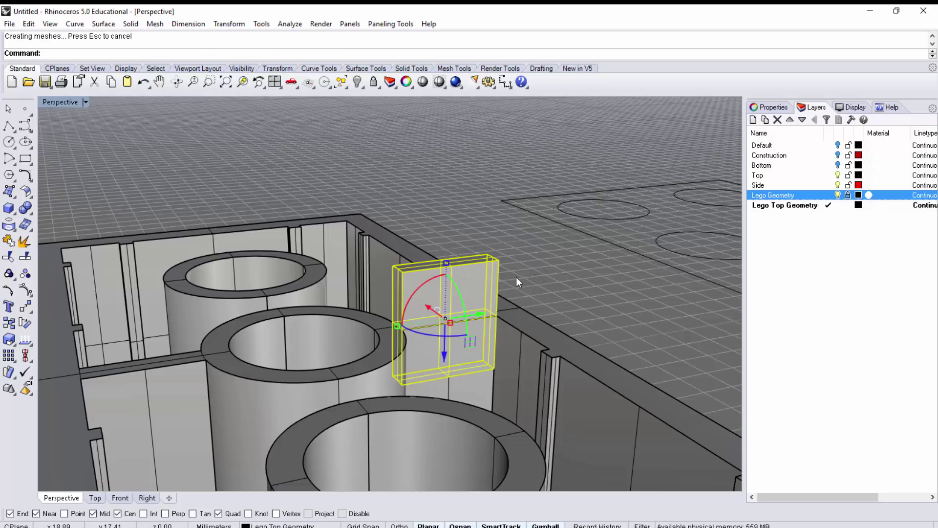
pyautogui.click(572, 278)
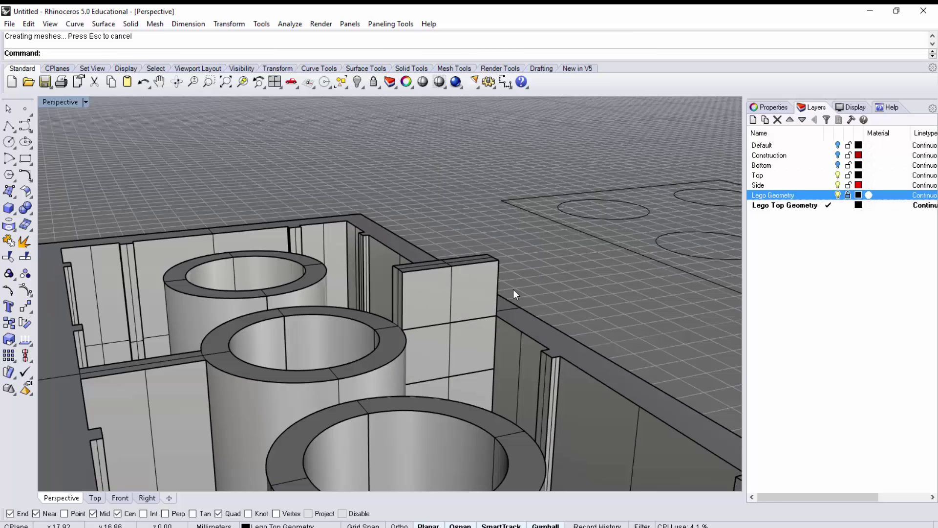
pyautogui.write('Boo')
pyautogui.press('Return')
pyautogui.click(463, 290)
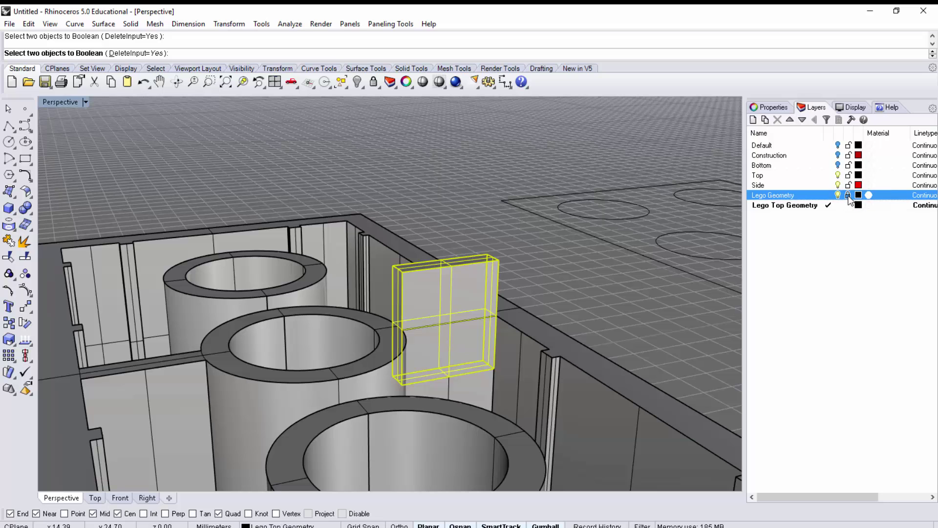
pyautogui.click(551, 337)
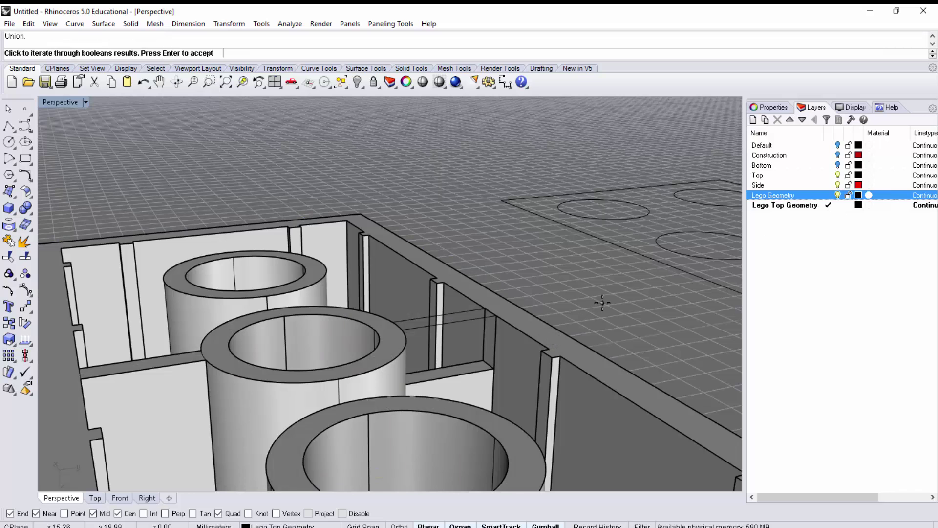
pyautogui.moveTo(610, 301); pyautogui.dragTo(309, 371, button='right')
pyautogui.press('Return')
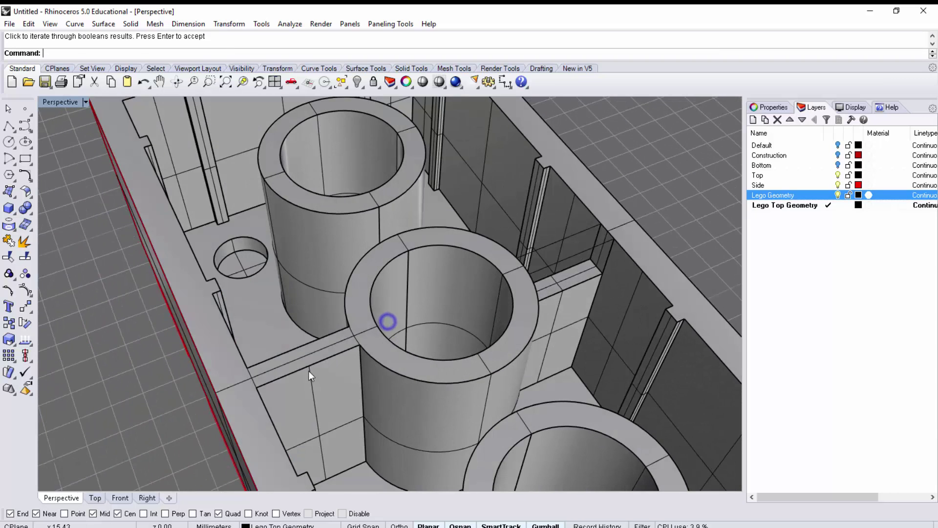
# Join the outline curve on the divider wall's -Y half with the adjoining arc on the center cylinder into a closed curve
pyautogui.click(304, 368)
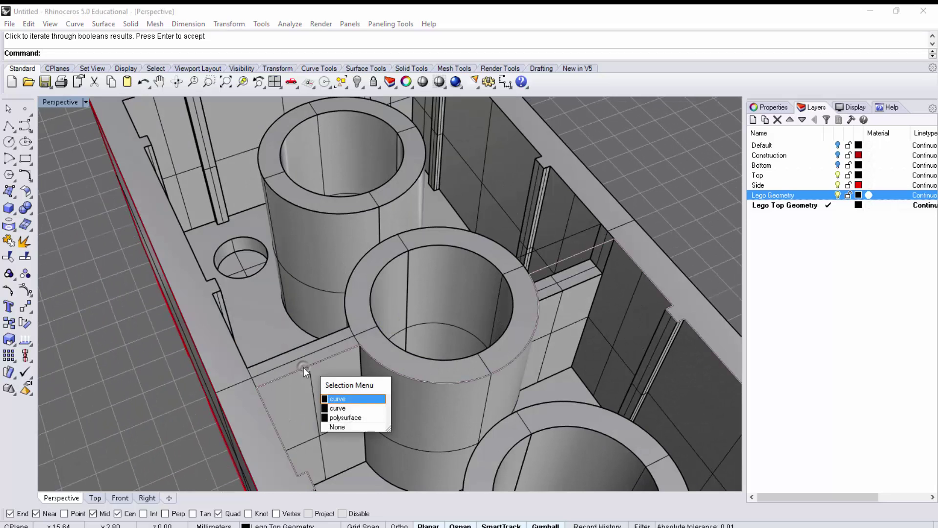
pyautogui.click(338, 410)
pyautogui.scroll(3, 359, 328)
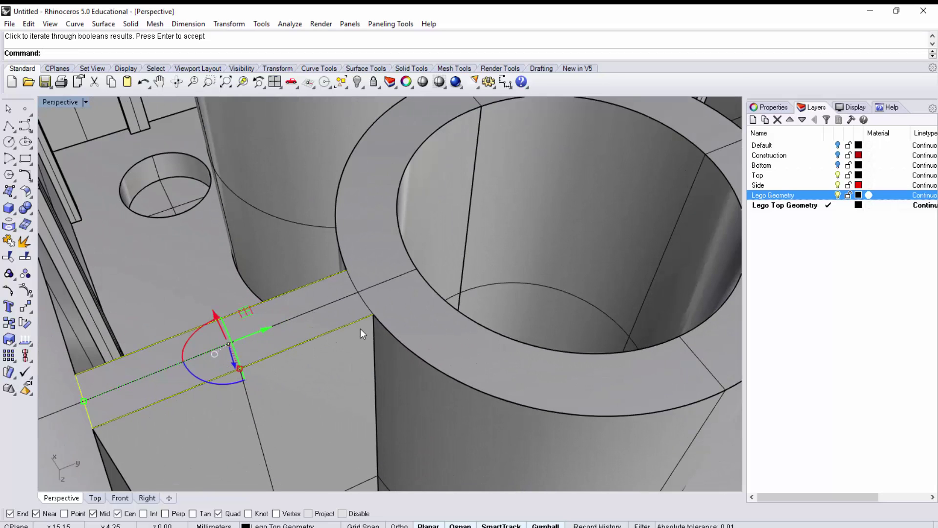
pyautogui.click(362, 300)
pyautogui.click(395, 331)
pyautogui.write('Joi')
pyautogui.press('Return')
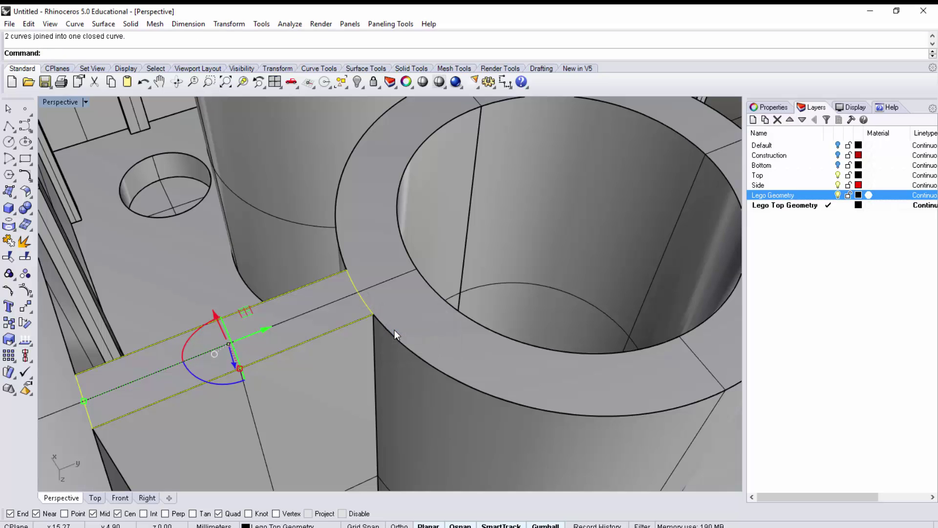
# Extrude the closed outline on the divider wall's -Y half to both sides with ExtrudeCrv and cap the extrusion
pyautogui.write('Extrud')
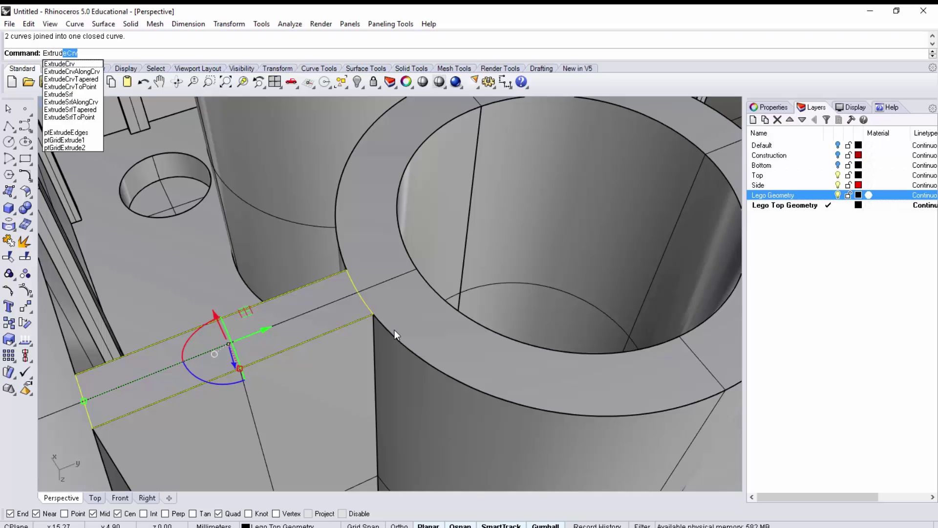
pyautogui.press('Return')
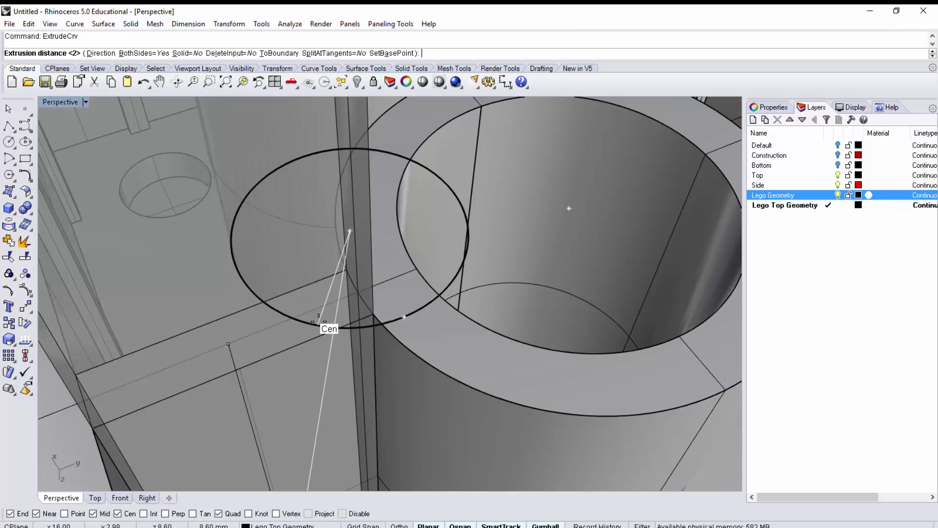
pyautogui.scroll(-10, 228, 344)
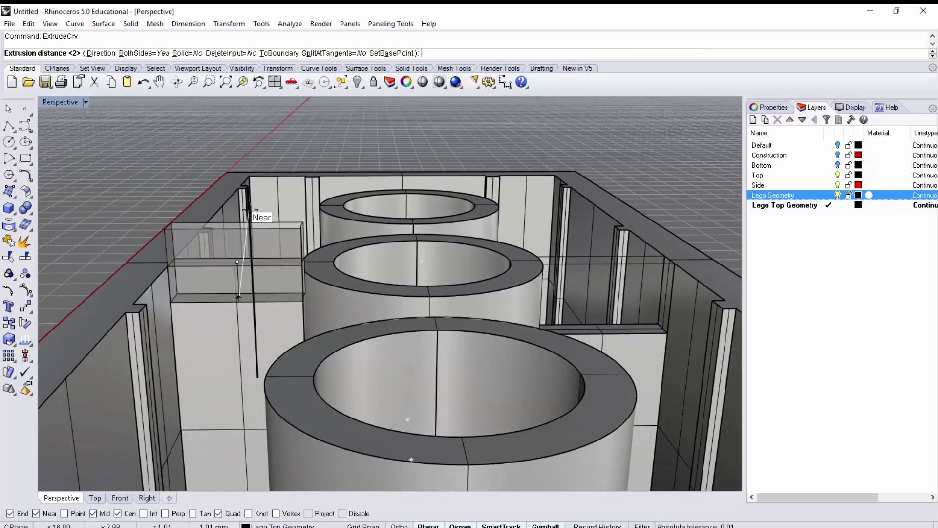
pyautogui.click(250, 207)
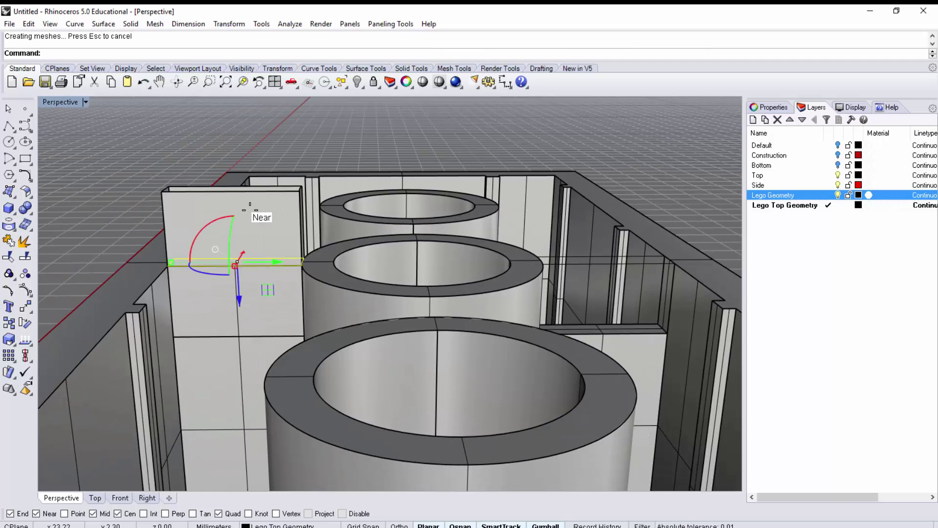
pyautogui.click(265, 201)
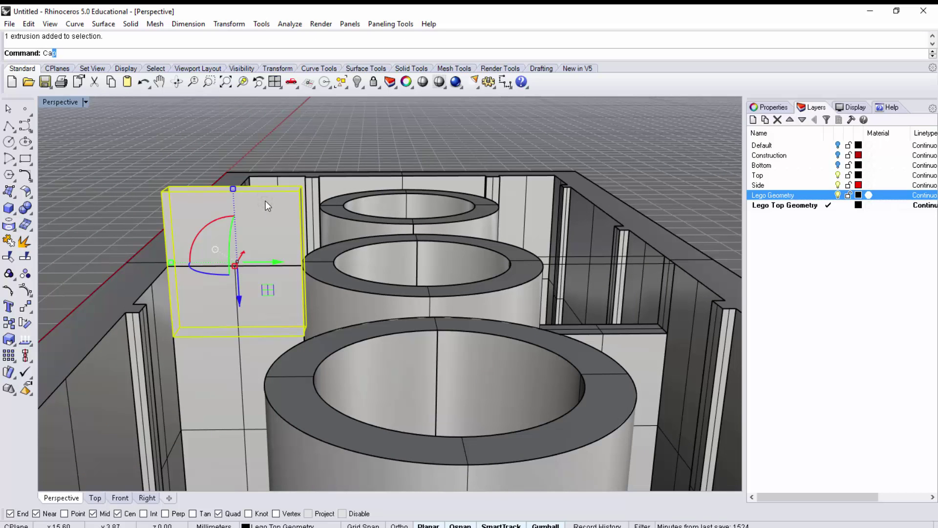
pyautogui.press('Return')
pyautogui.moveTo(266, 200); pyautogui.dragTo(122, 145, button='right')
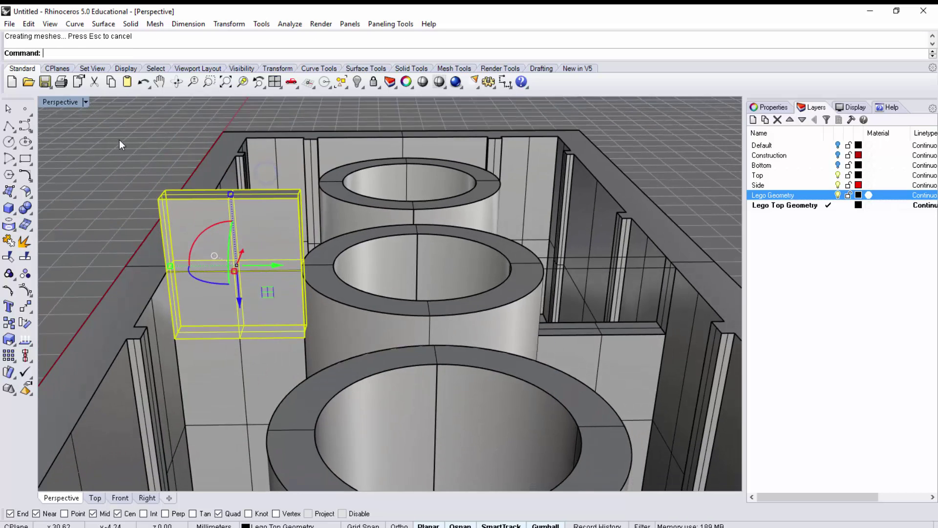
pyautogui.click(121, 145)
pyautogui.click(272, 245)
pyautogui.click(112, 171)
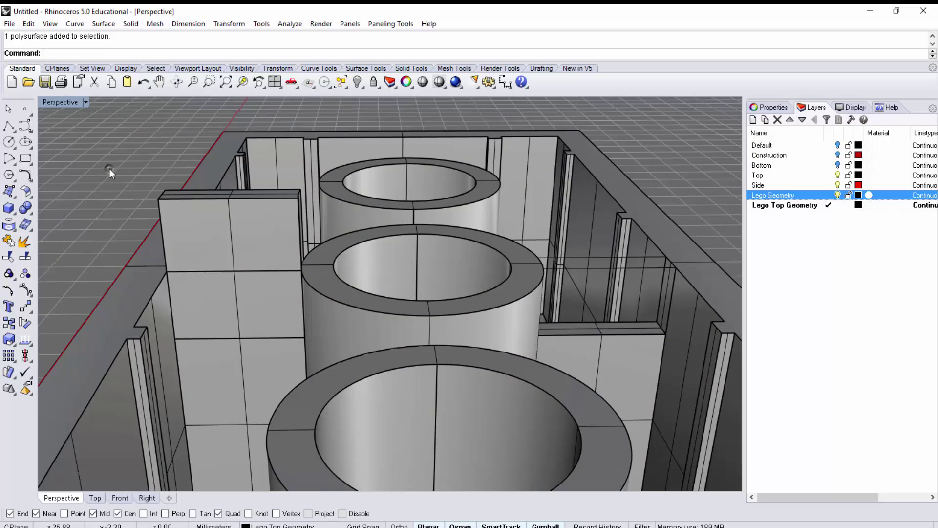
# Subtract the capped block from the brick with Boolean2Objects, cutting down the -Y half of the divider wall
pyautogui.write('Boolean2Objects')
pyautogui.press('Return')
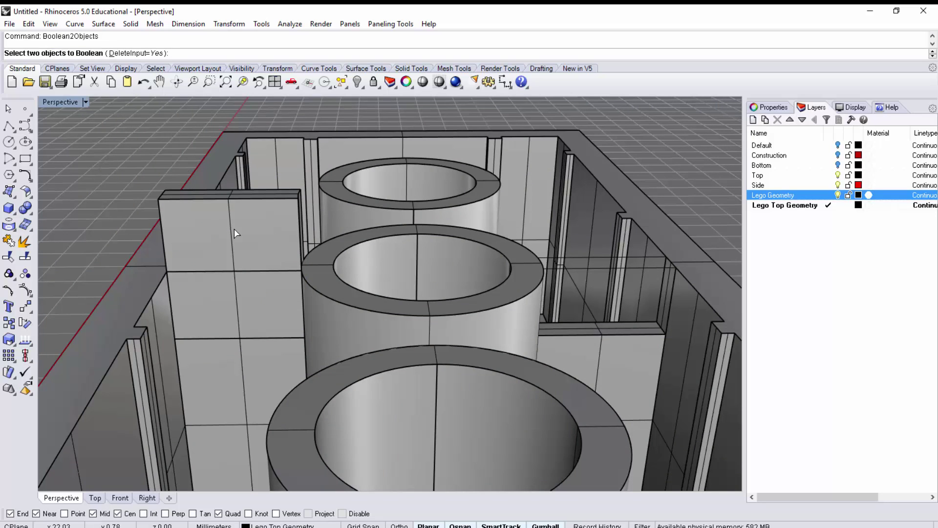
pyautogui.click(259, 227)
pyautogui.click(120, 315)
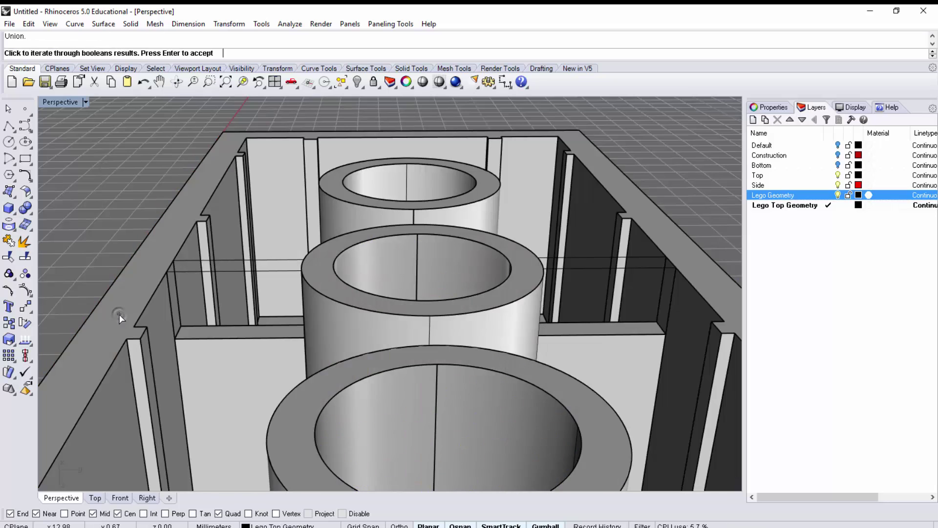
pyautogui.moveTo(190, 313); pyautogui.dragTo(231, 279, button='right')
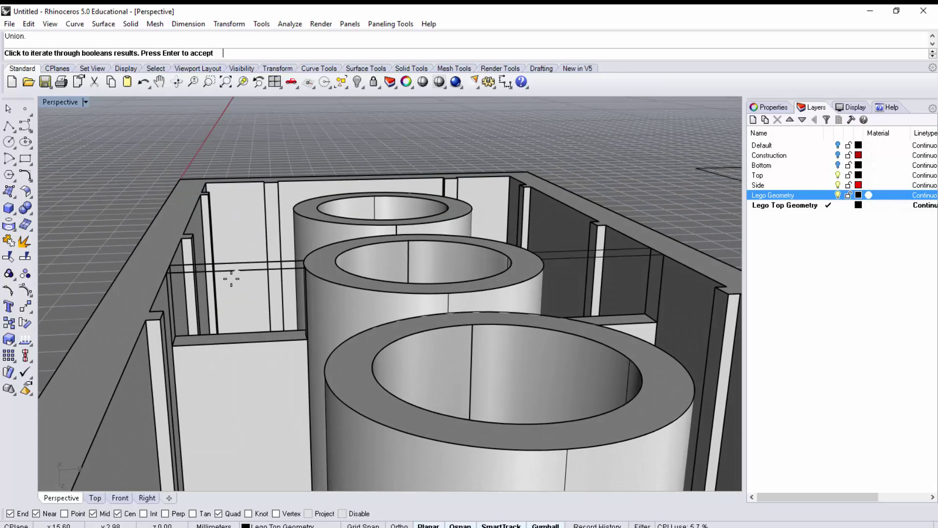
pyautogui.press('Return')
# Inspect both cuts in the divider wall and run Check on the brick polysurface
pyautogui.moveTo(195, 254); pyautogui.dragTo(165, 342, button='right')
pyautogui.keyDown('shift'); pyautogui.moveTo(390, 371); pyautogui.dragTo(320, 313, button='right'); pyautogui.keyUp('shift')
pyautogui.moveTo(424, 354); pyautogui.dragTo(376, 318, button='right')
pyautogui.scroll(-8, 376, 318)
pyautogui.click(284, 368)
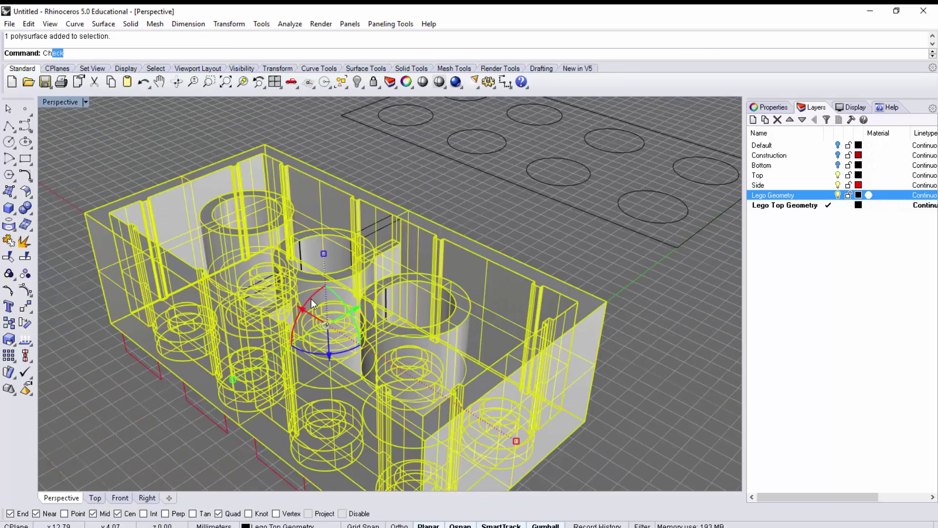
pyautogui.write('Check')
pyautogui.press('Return')
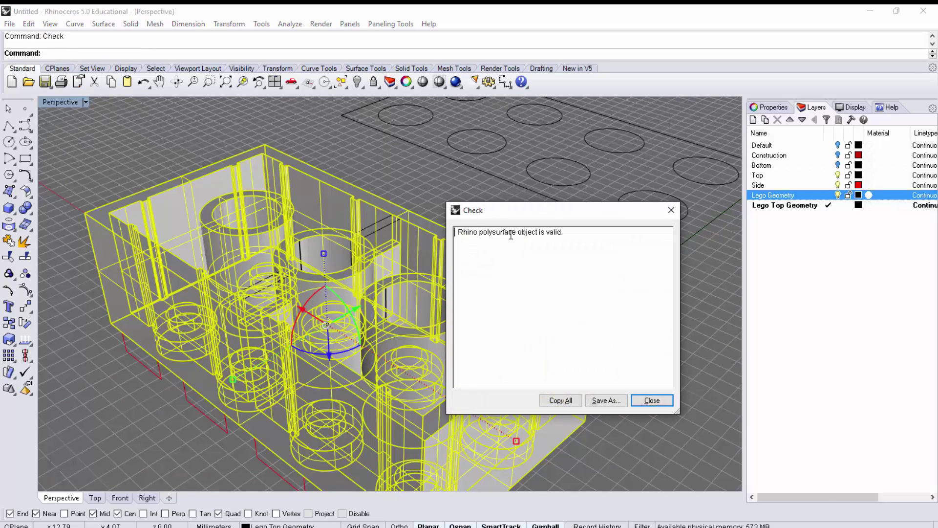
pyautogui.click(651, 401)
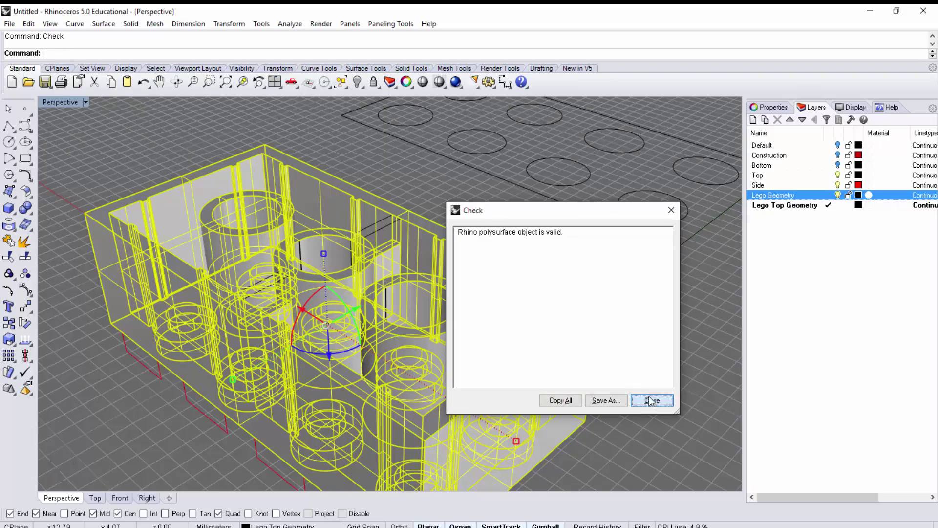
# Copy the brick from its outer corner to a point about 45 mm away in the -Y direction
pyautogui.moveTo(654, 308); pyautogui.dragTo(556, 326, button='right')
pyautogui.moveTo(550, 227); pyautogui.dragTo(669, 188, button='right')
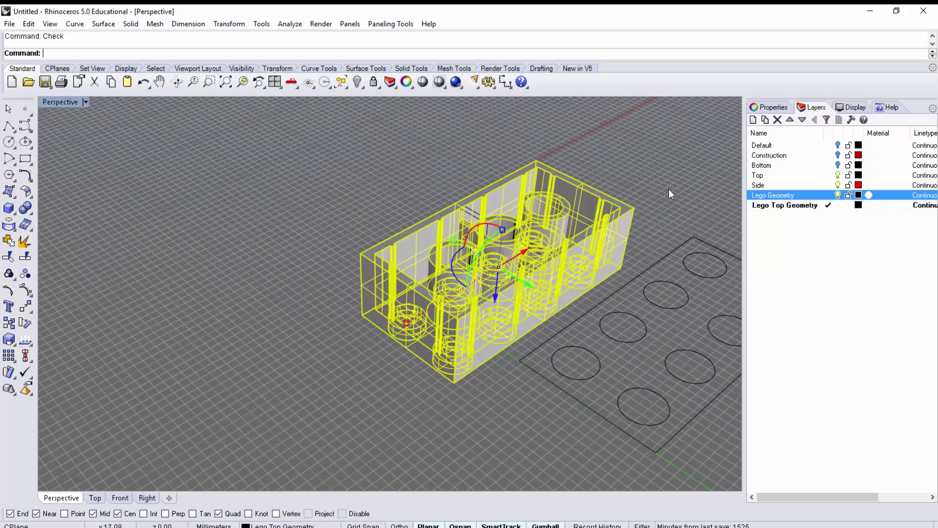
pyautogui.click(669, 188)
pyautogui.click(621, 249)
pyautogui.write('Co')
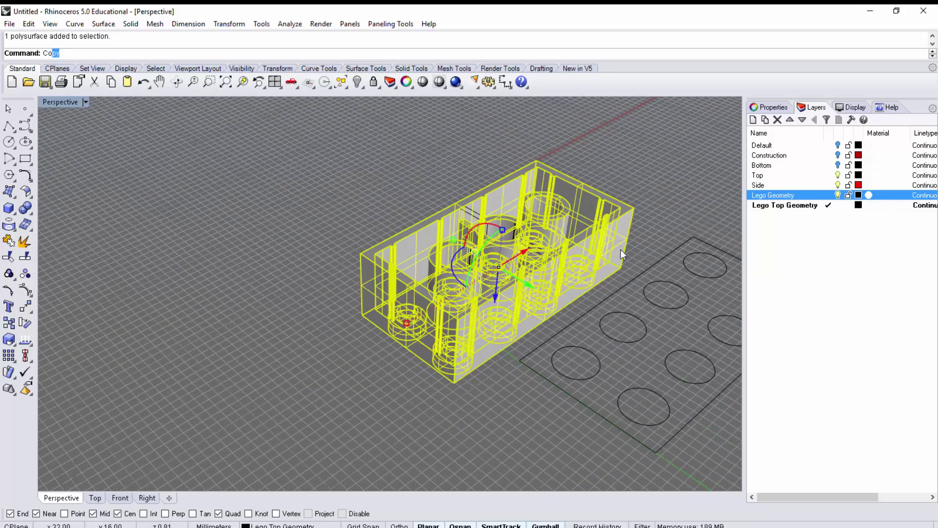
pyautogui.write('py')
pyautogui.press('Return')
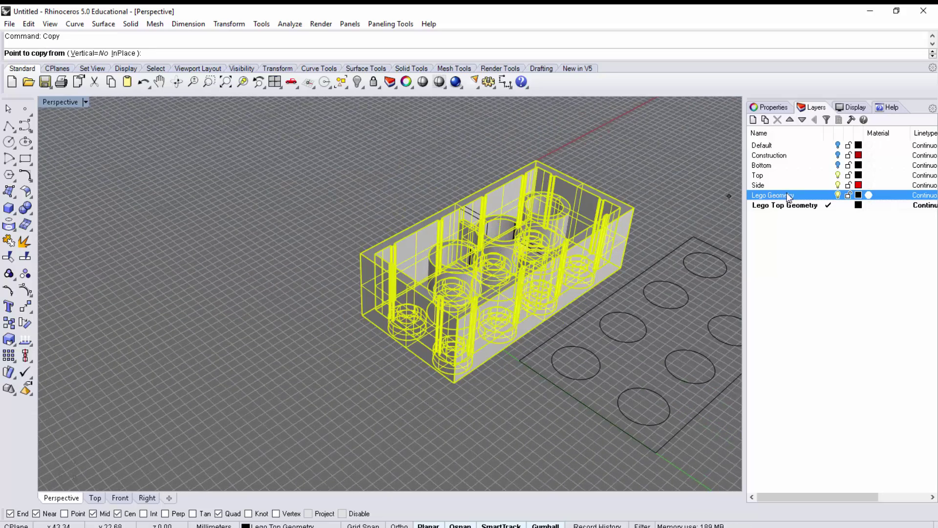
pyautogui.click(627, 259)
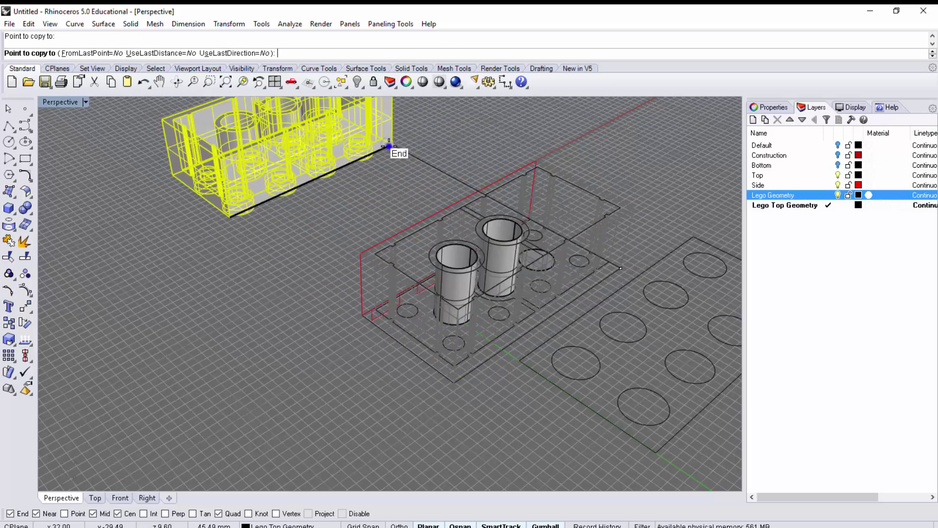
pyautogui.rightClick(389, 146)
# Examine the copied brick from all around, including its studded side and outer walls
pyautogui.moveTo(323, 335); pyautogui.dragTo(360, 148, button='right')
pyautogui.moveTo(382, 297); pyautogui.dragTo(268, 195, button='right')
pyautogui.keyDown('shift'); pyautogui.moveTo(239, 287); pyautogui.dragTo(444, 171, button='right'); pyautogui.keyUp('shift')
pyautogui.moveTo(462, 361); pyautogui.dragTo(320, 374, button='right')
pyautogui.keyDown('shift'); pyautogui.moveTo(329, 272); pyautogui.dragTo(562, 251, button='right'); pyautogui.keyUp('shift')
pyautogui.moveTo(549, 256); pyautogui.dragTo(541, 330, button='right')
pyautogui.keyDown('shift'); pyautogui.moveTo(519, 264); pyautogui.dragTo(477, 312, button='right'); pyautogui.keyUp('shift')
pyautogui.moveTo(506, 346); pyautogui.dragTo(456, 315, button='right')
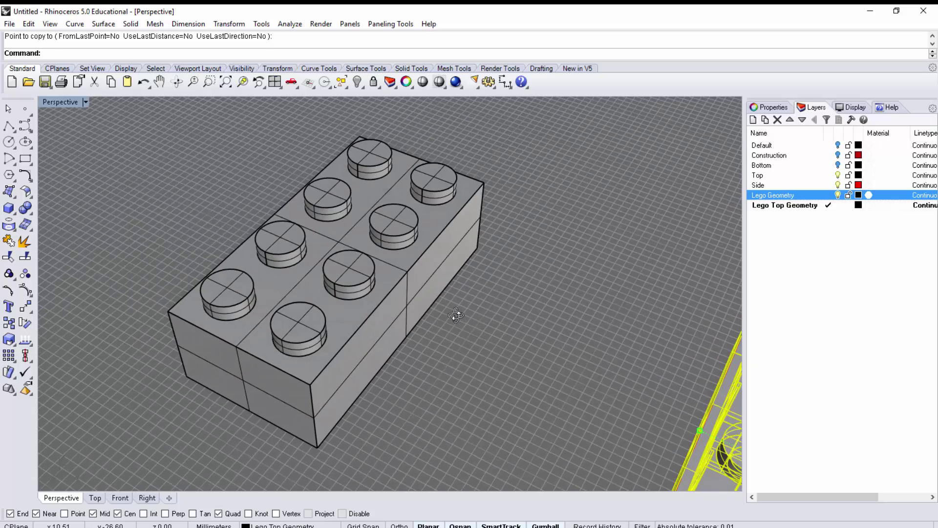